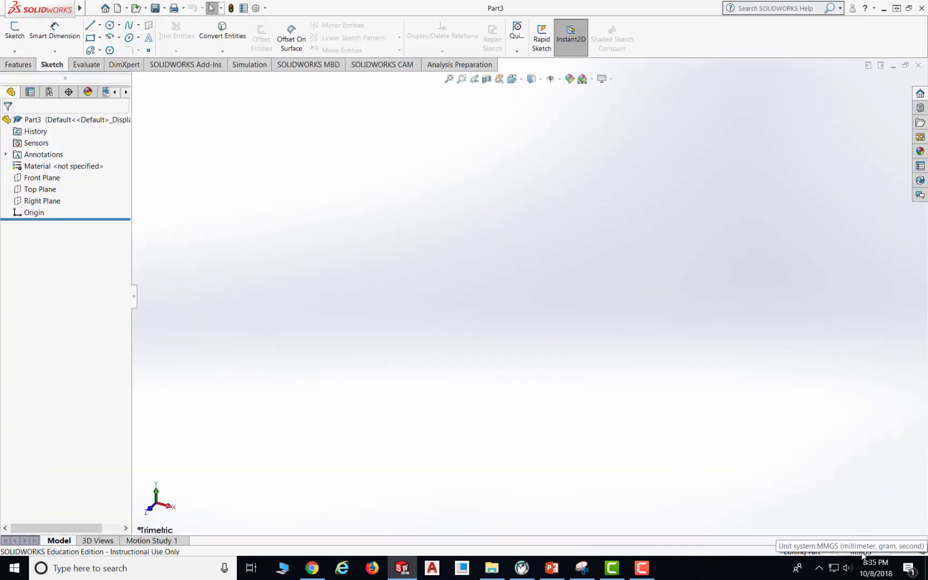
- Examine the Exercise 1 drawing in PowerPoint and the dimensioned half-profile in Snipping Tool, and return to SOLIDWORKS
mouse_move(545, 576)
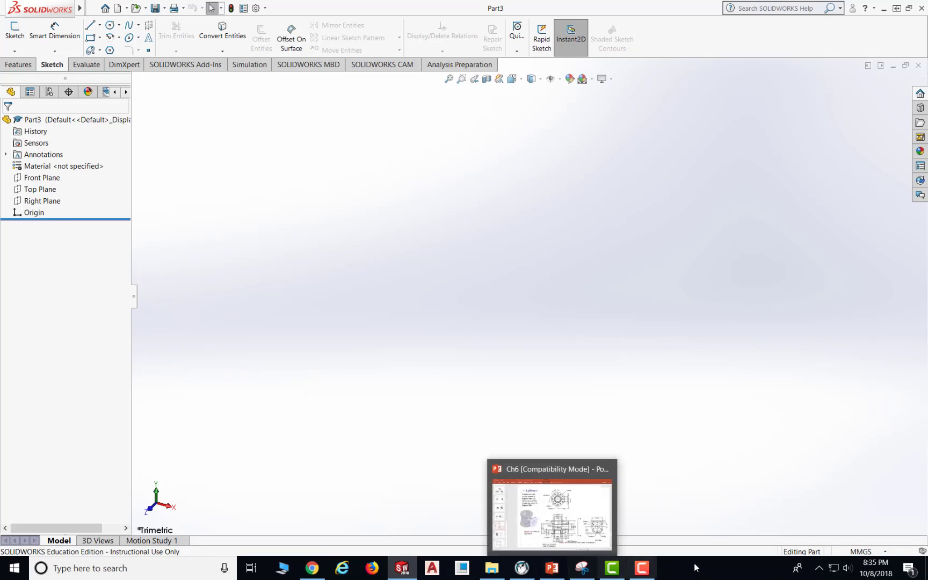
left_click(556, 572)
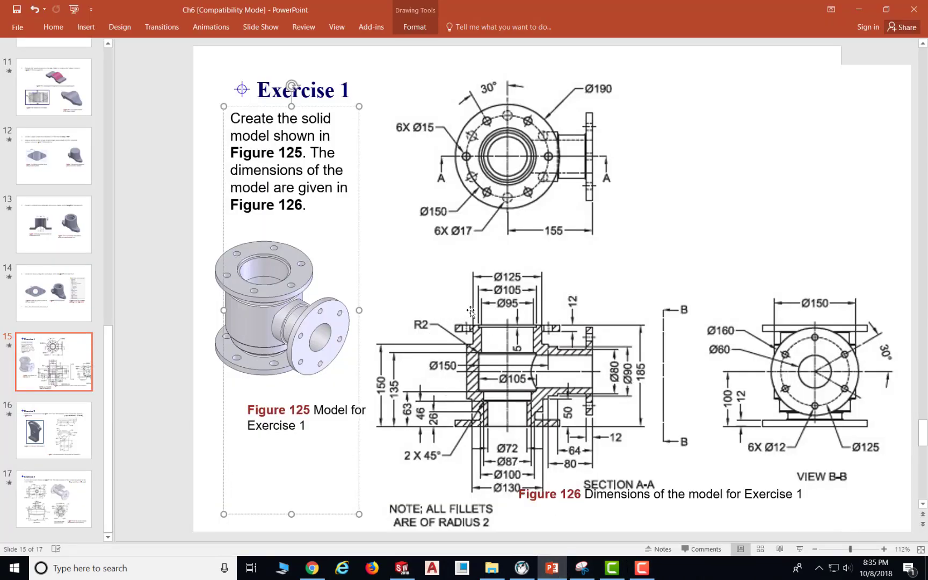
left_click(582, 568)
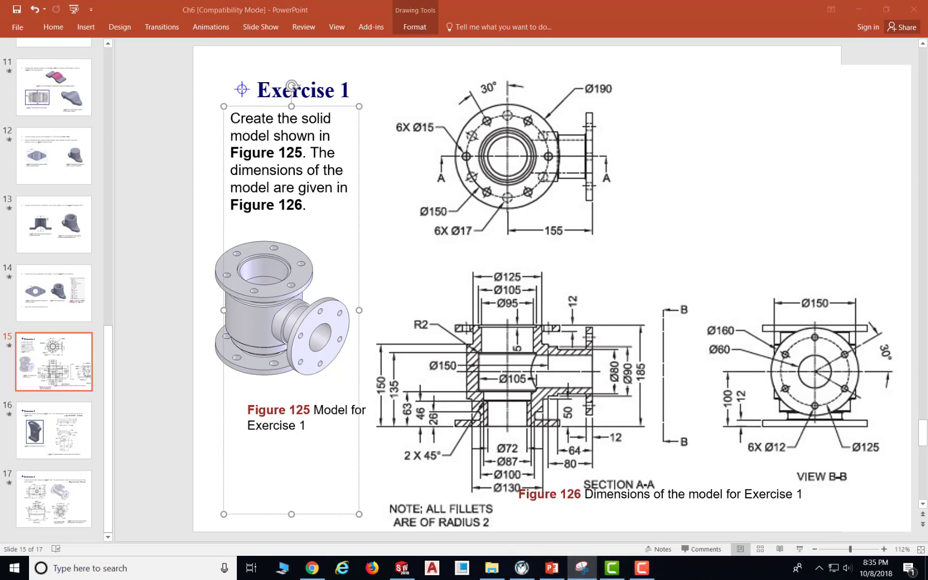
left_click_drag(927, 49, 450, 30)
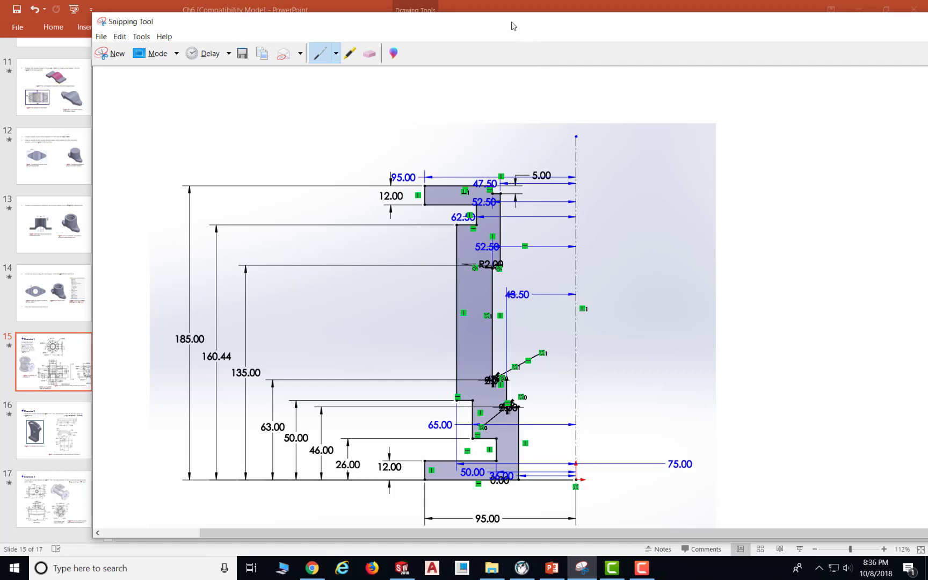
left_click_drag(475, 24, 927, 19)
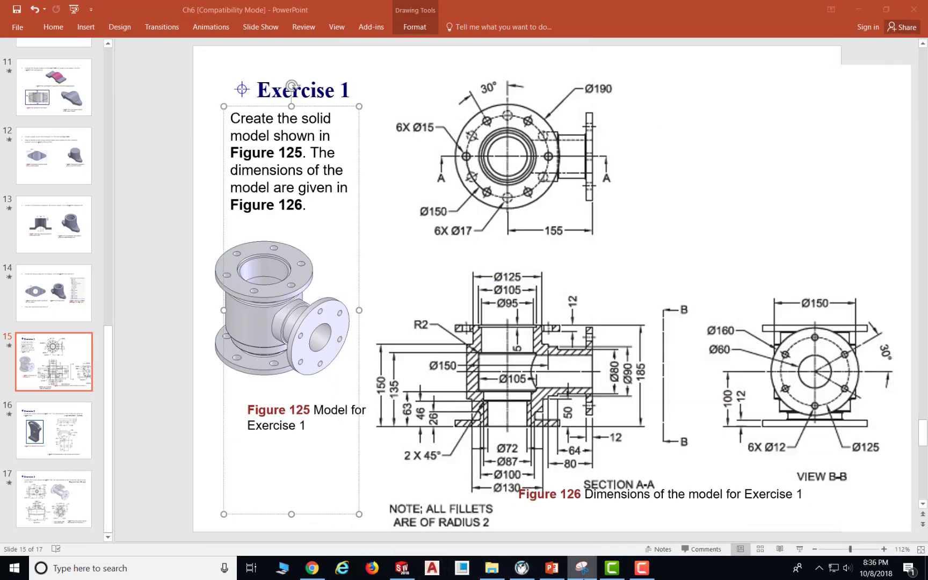
left_click(401, 570)
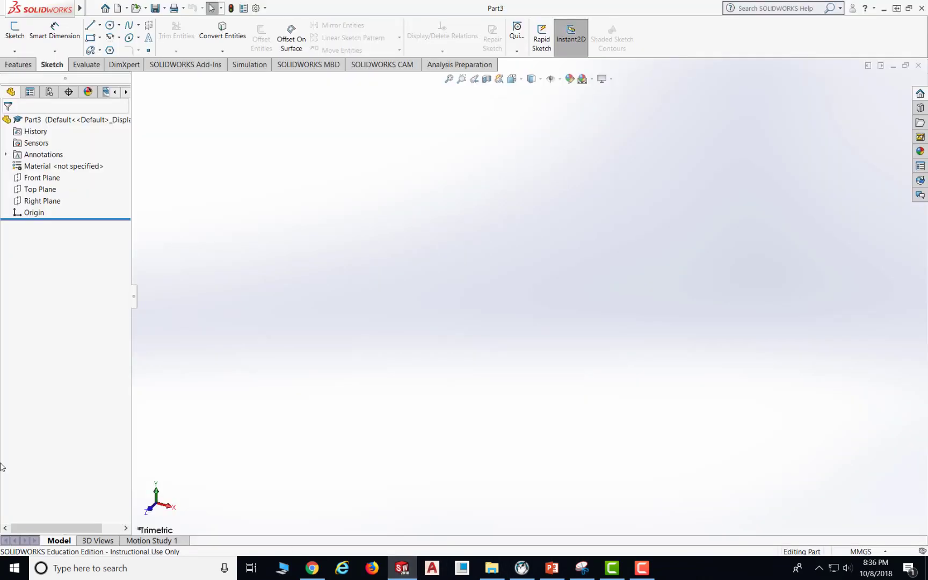
- Start a sketch on the Front Plane and draw a vertical centerline through the origin, about 77 mm long
left_click(14, 28)
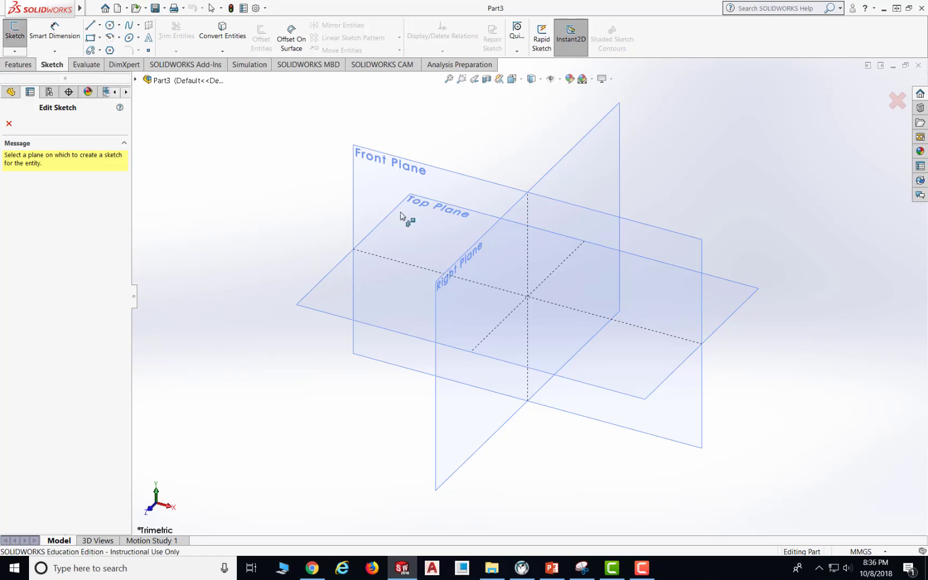
left_click(384, 182)
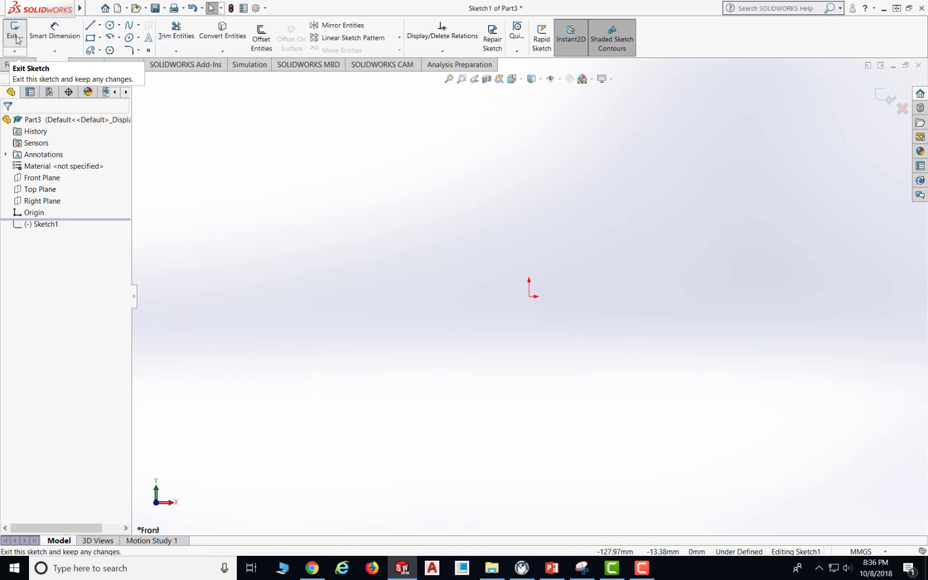
left_click(100, 25)
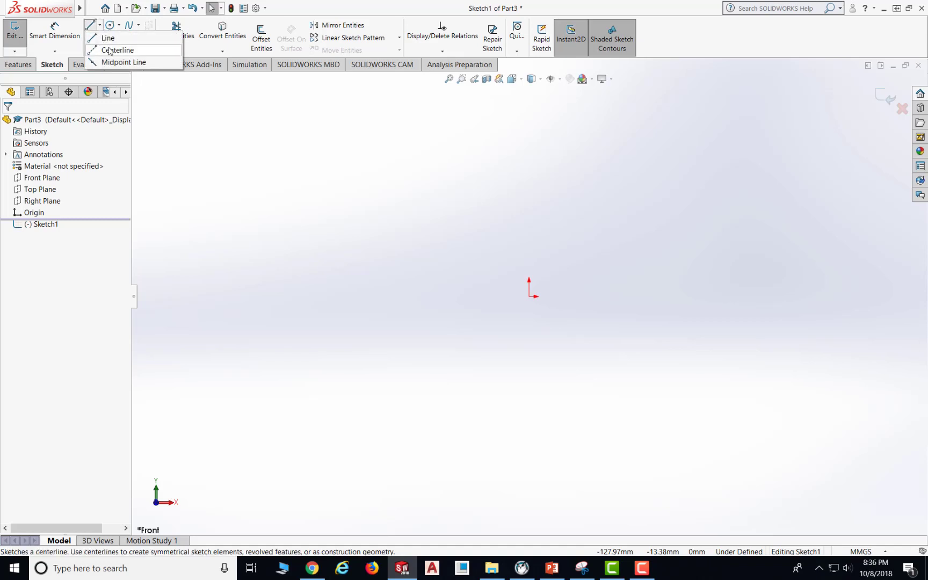
left_click(110, 49)
left_click(530, 292)
left_click(529, 315)
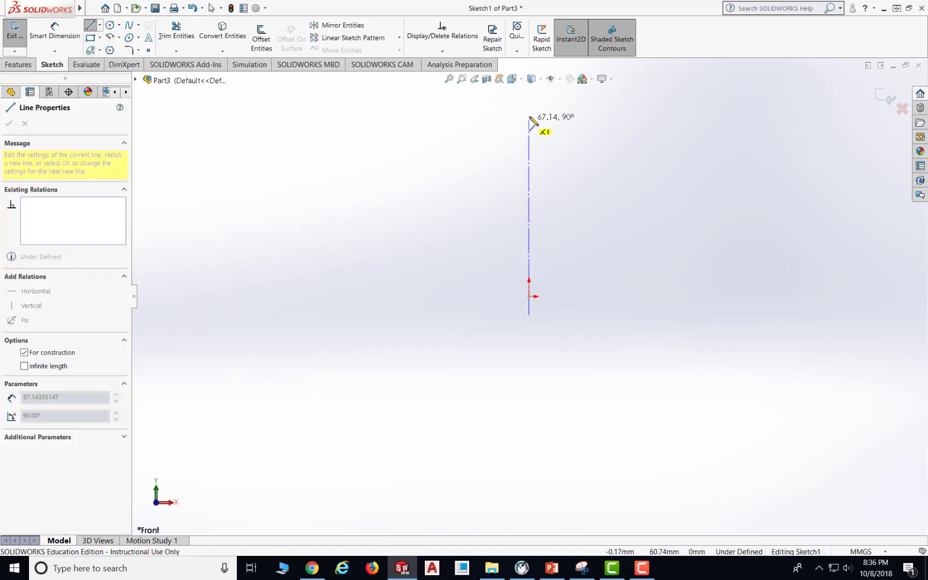
left_click(530, 89)
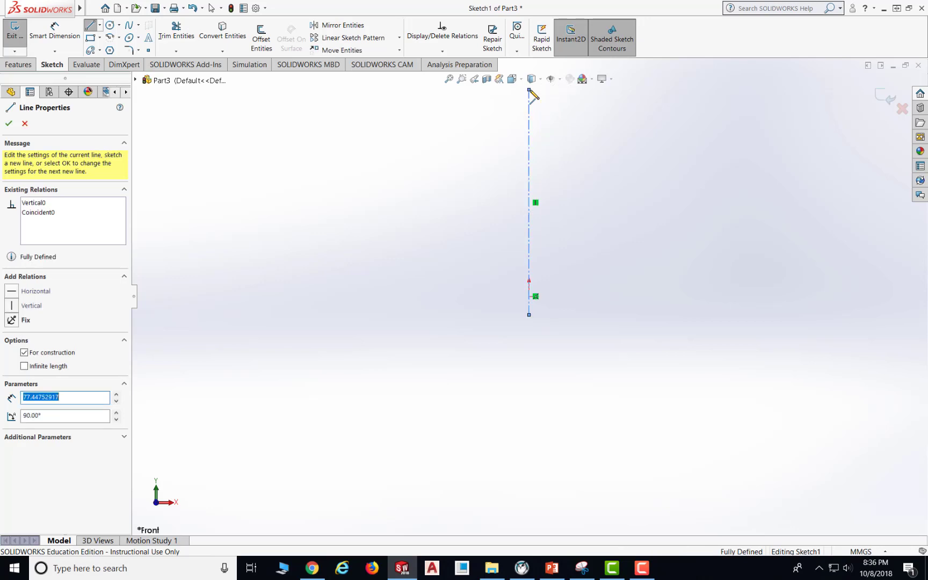
key("Escape")
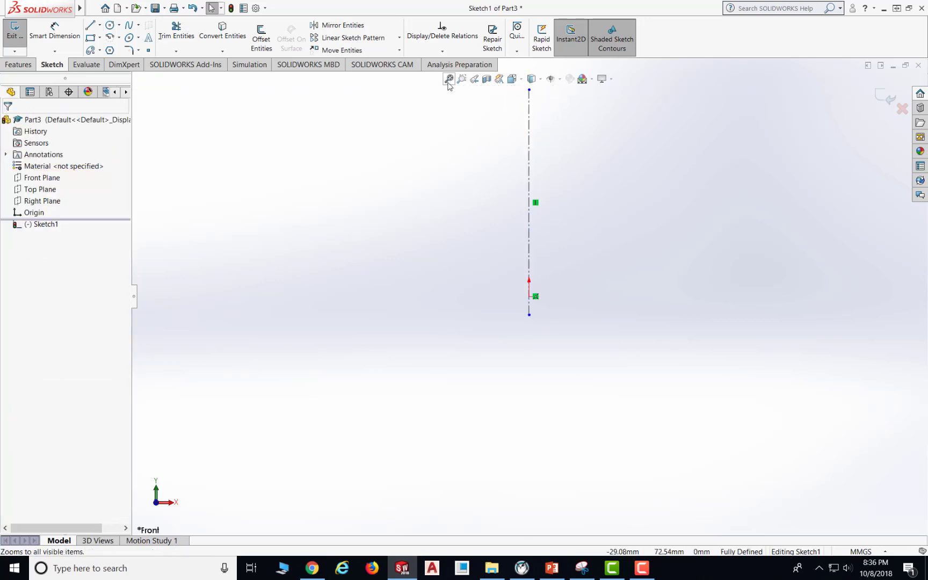
- Outline the lower flange with lines left of the centerline, level with the origin: about 24 mm wide, 5 mm thick, ending in an inset groove above it
left_click(448, 79)
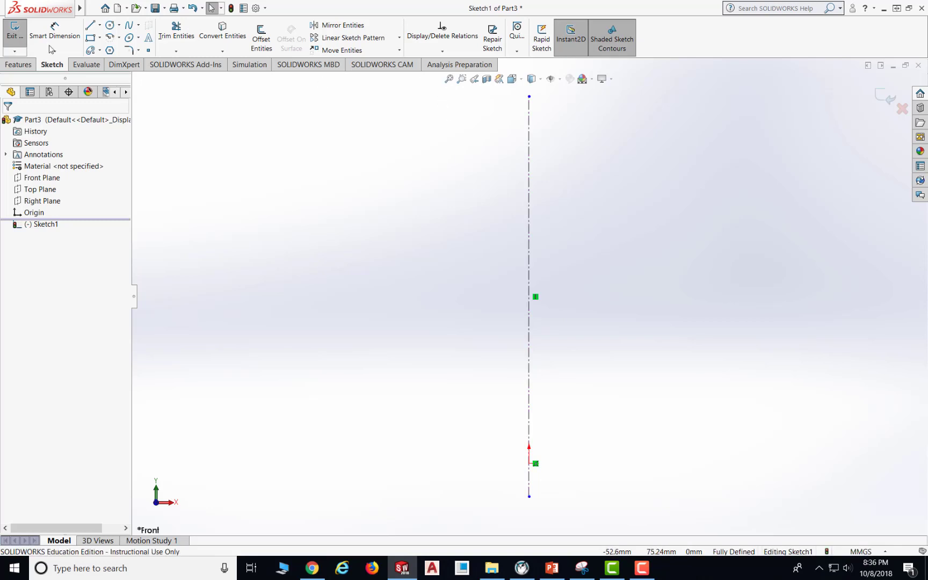
left_click(91, 26)
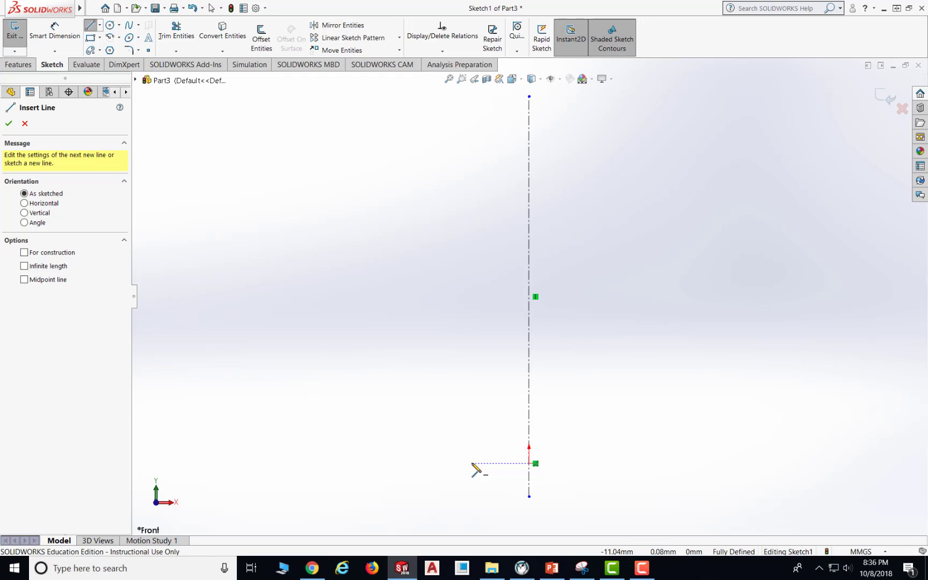
left_click(472, 463)
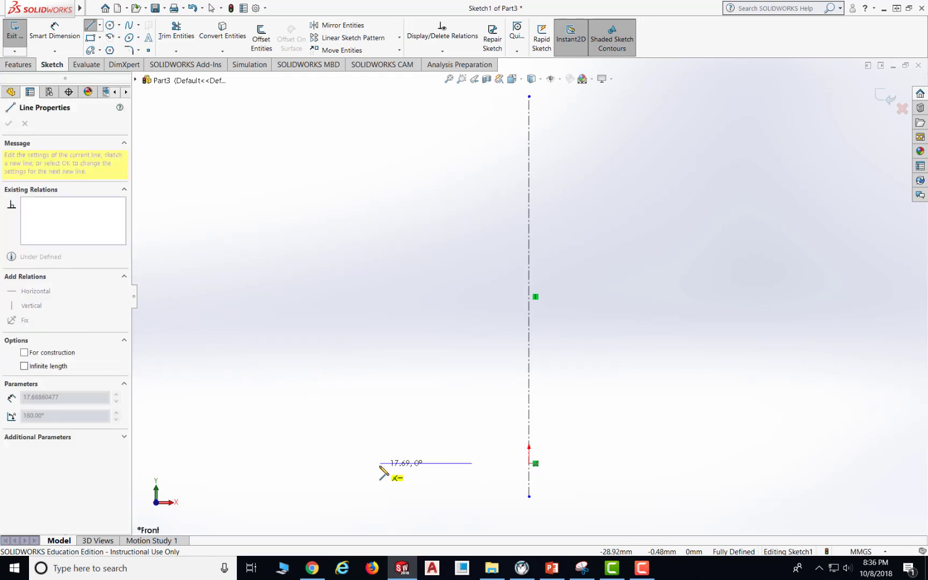
left_click(347, 463)
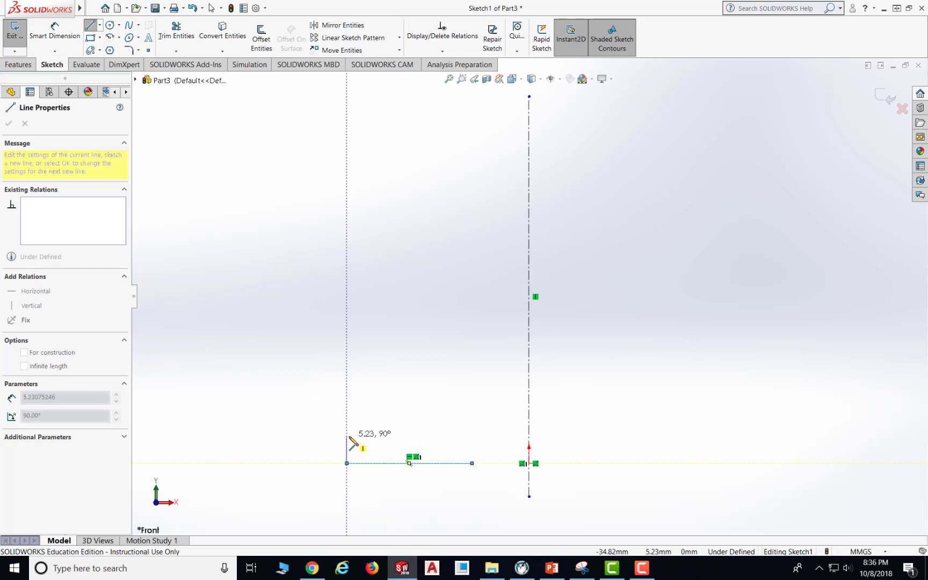
left_click(347, 437)
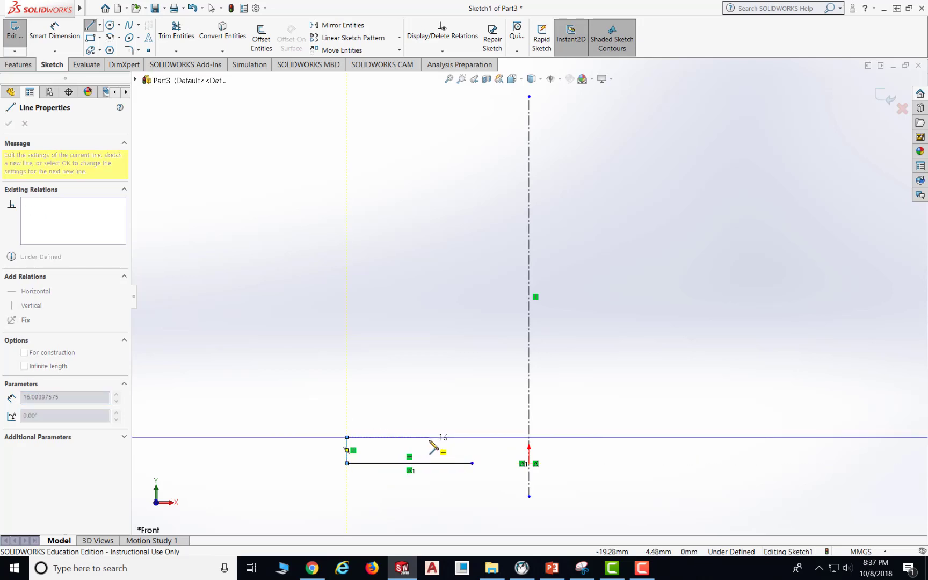
left_click(431, 437)
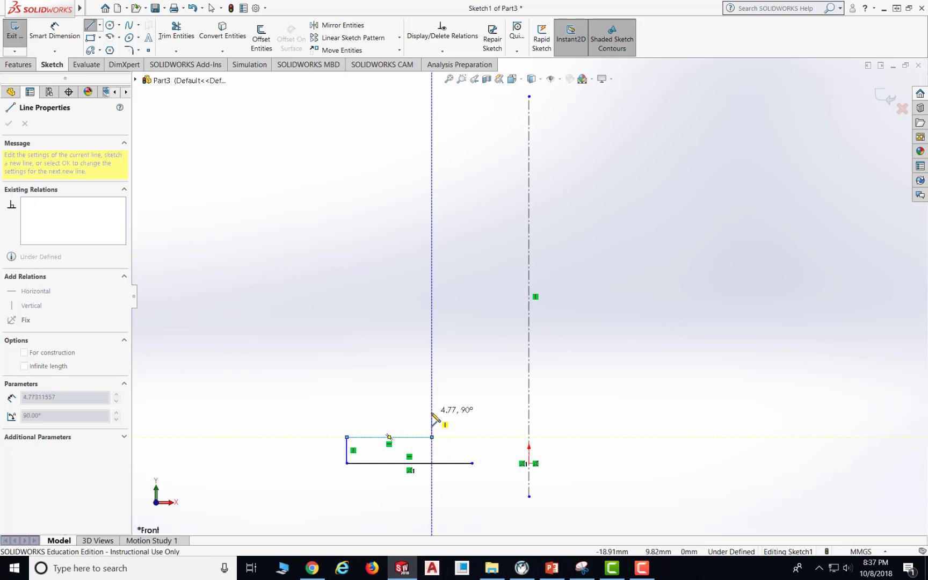
left_click(432, 412)
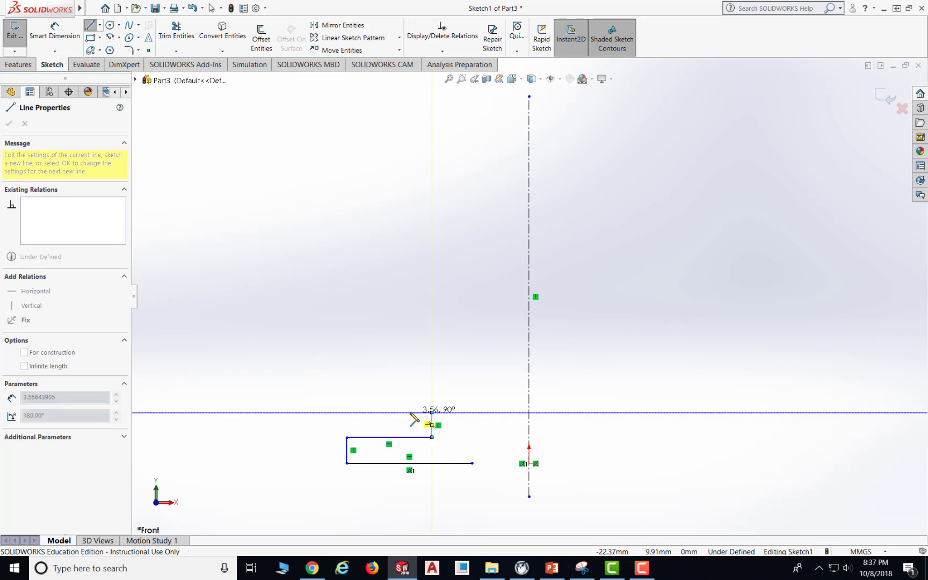
left_click(399, 412)
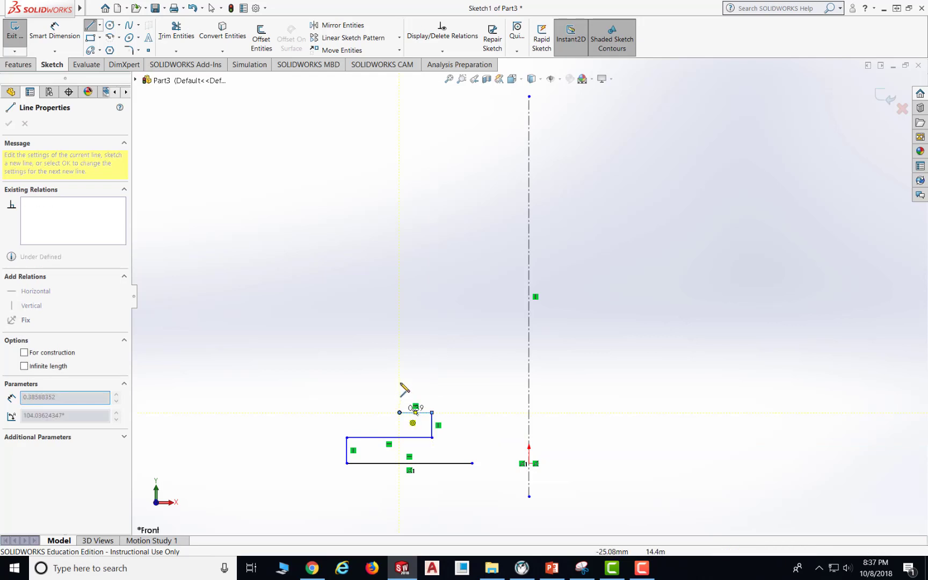
- Continue the outer wall upward with a step outward, a vertical line about 33 mm long and a step inward of about 3.7 mm
left_click(400, 350)
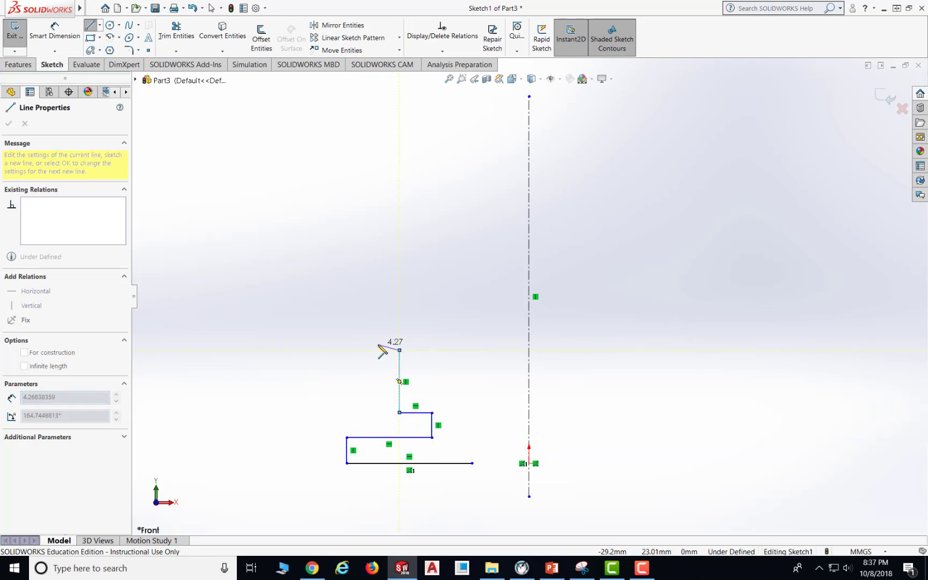
left_click(376, 350)
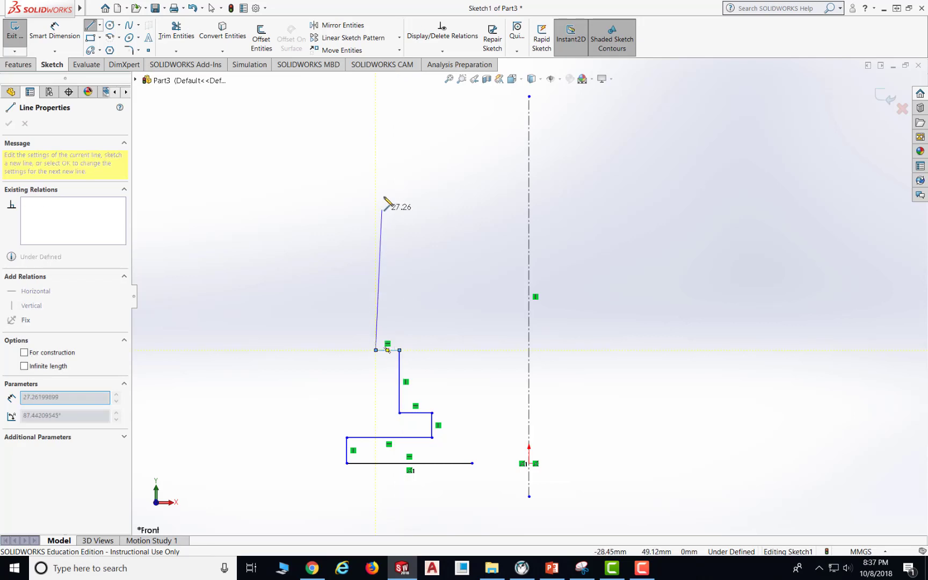
left_click(376, 177)
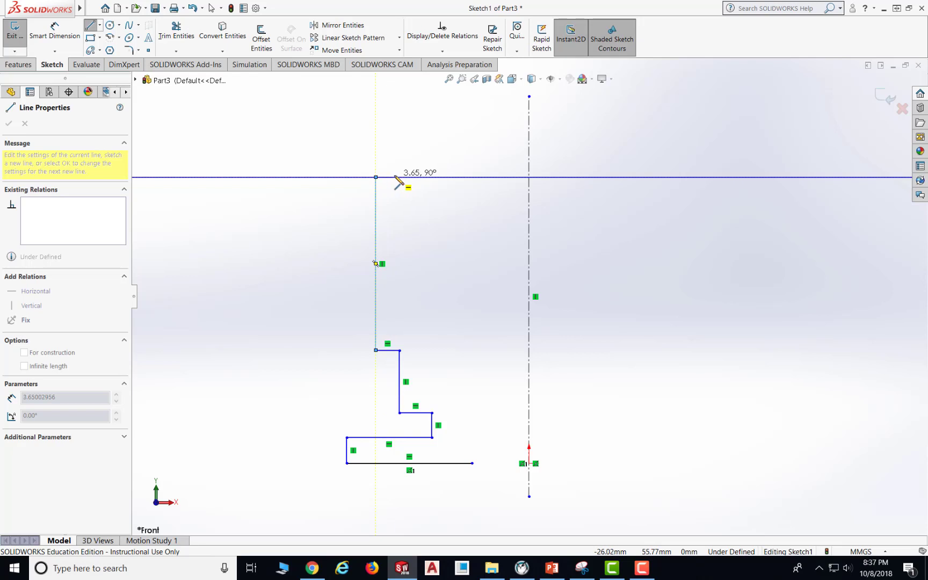
left_click(395, 177)
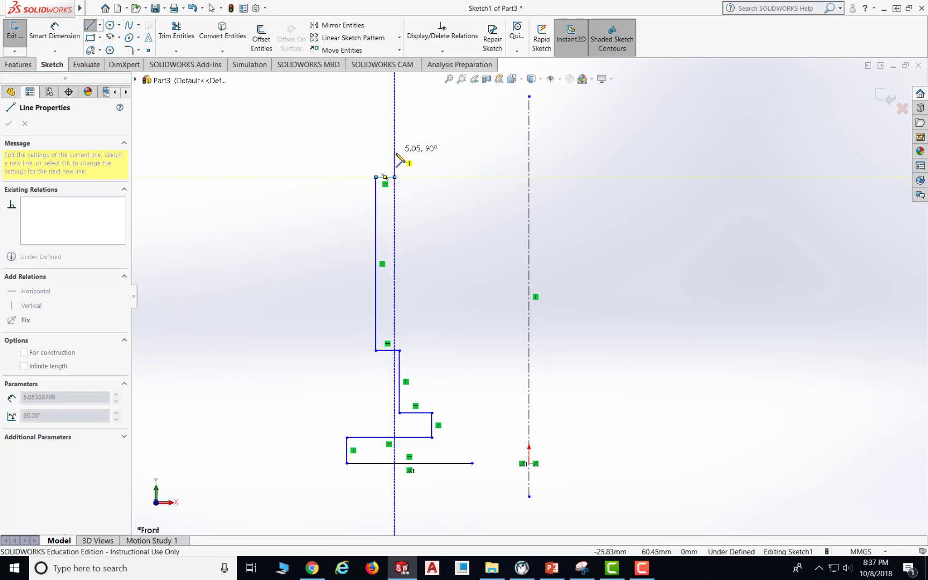
- Draw the upper flange outline: a short neck upward, an outward underside, an outer edge about 4.6 mm high and a horizontal top edge
left_click(396, 154)
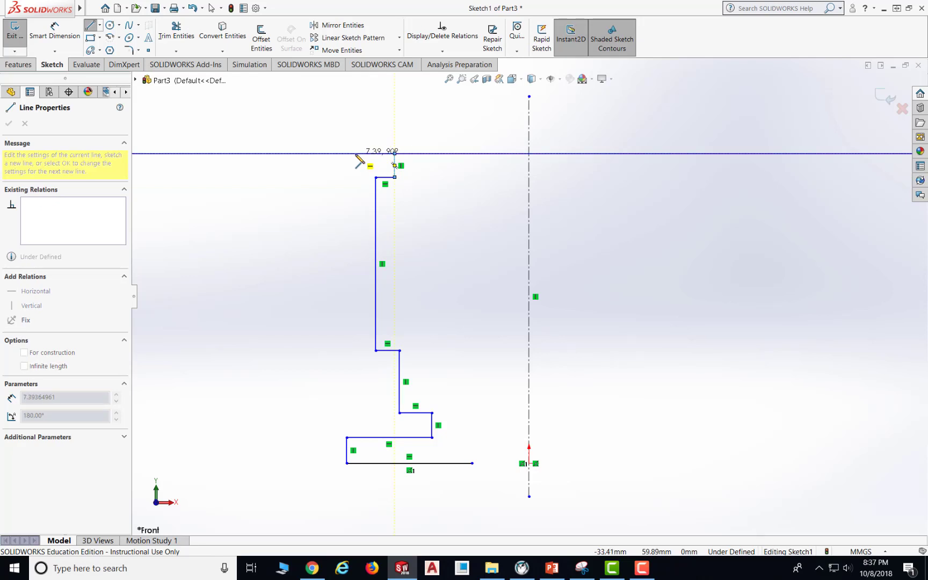
left_click(326, 154)
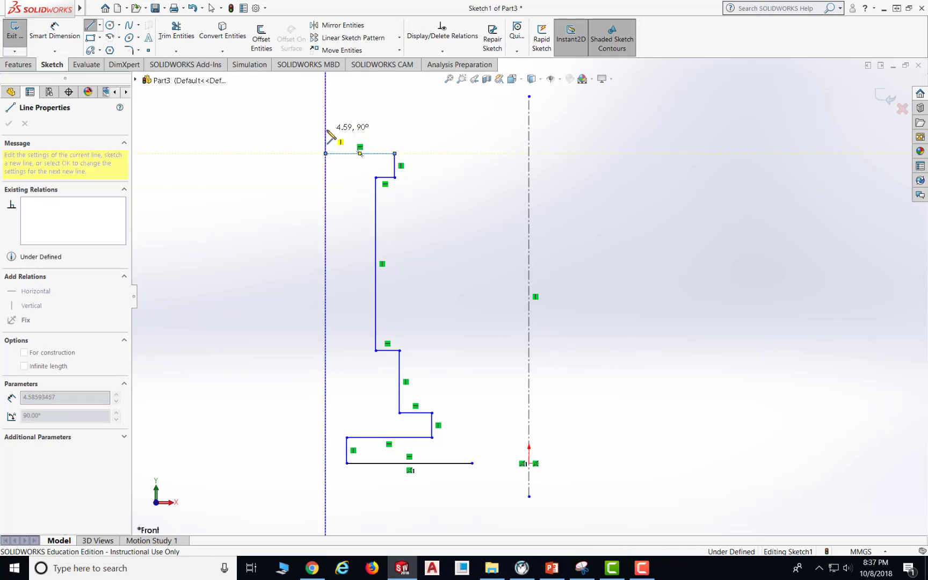
left_click(326, 130)
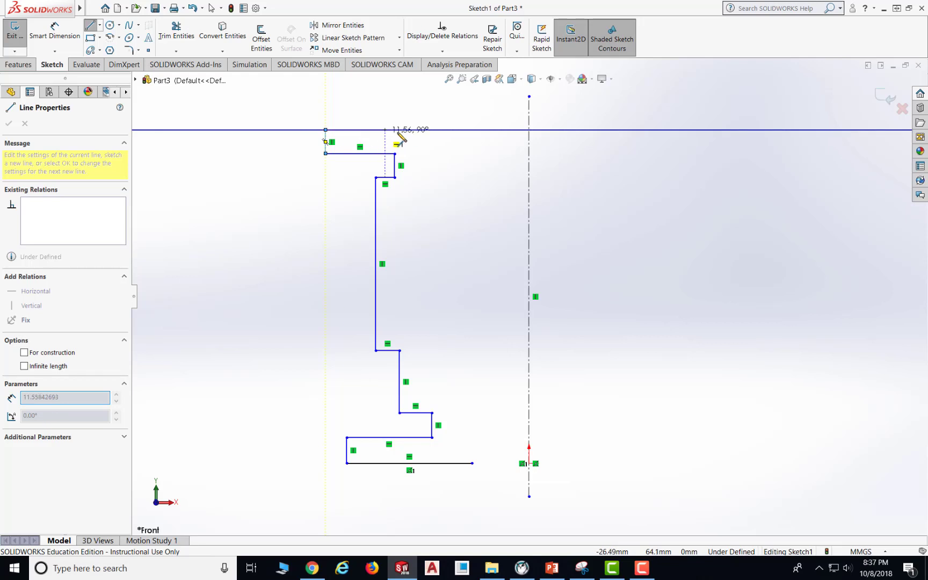
left_click(436, 131)
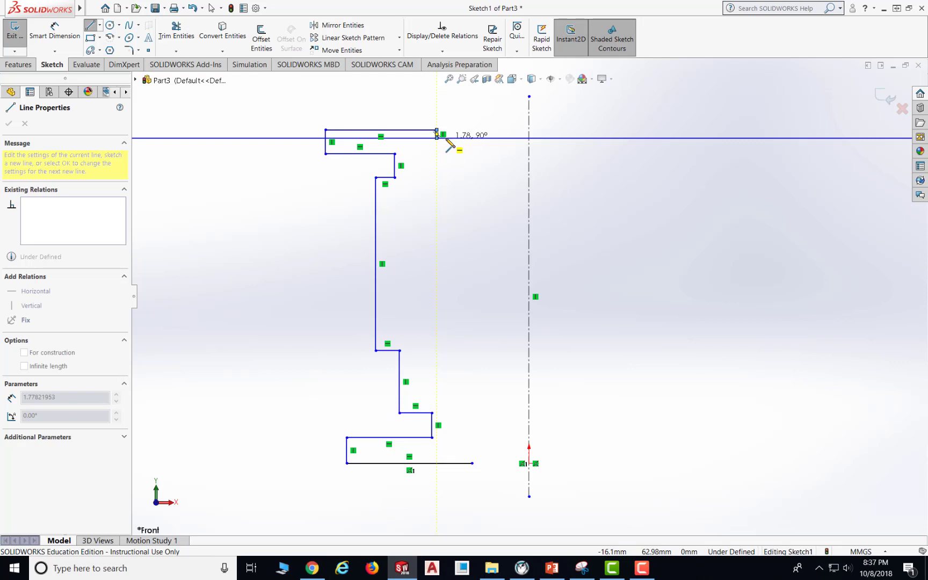
- Draw the upper inner wall: a small notch about 1.8 mm wide, a vertical line down, a step outward and a vertical line aligned with the lower groove
left_click(446, 138)
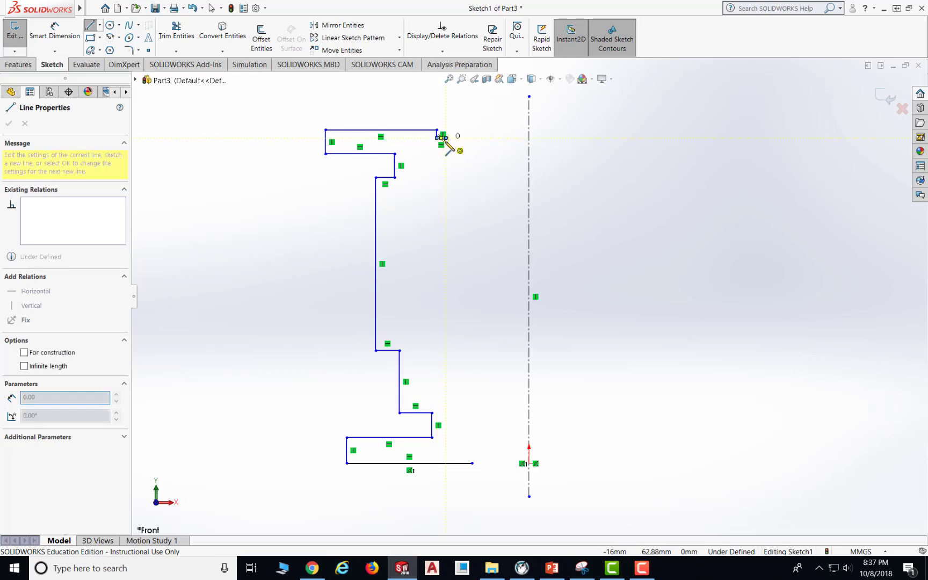
left_click(445, 218)
left_click(432, 218)
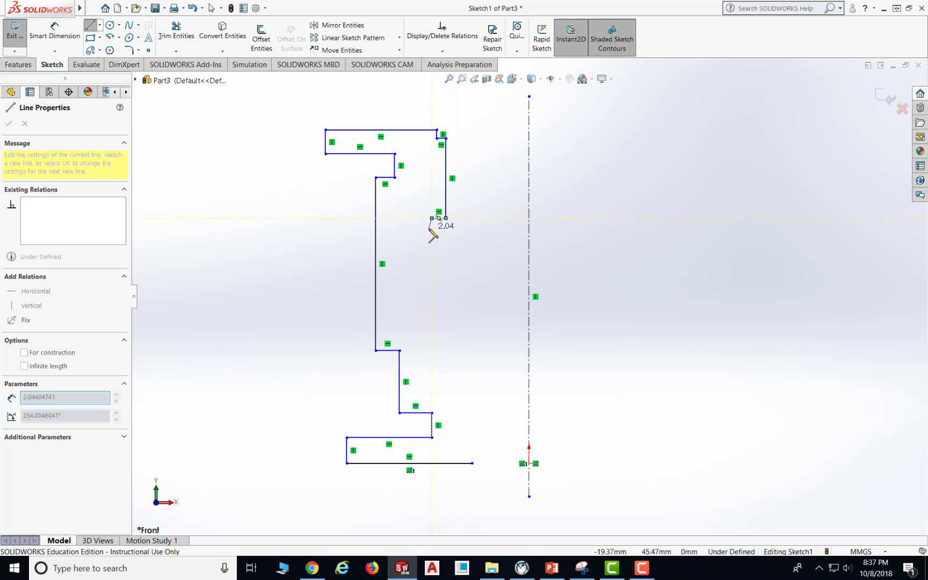
left_click(432, 334)
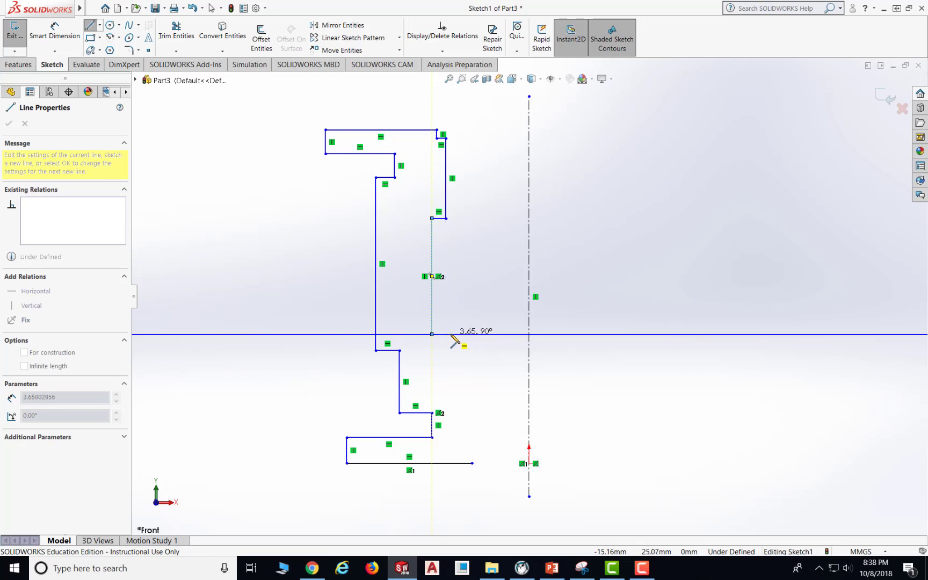
- Add two steps toward the centerline, the first about 3.7 mm wide, and close the profile with a vertical line about 20 mm long to its start point
left_click(451, 334)
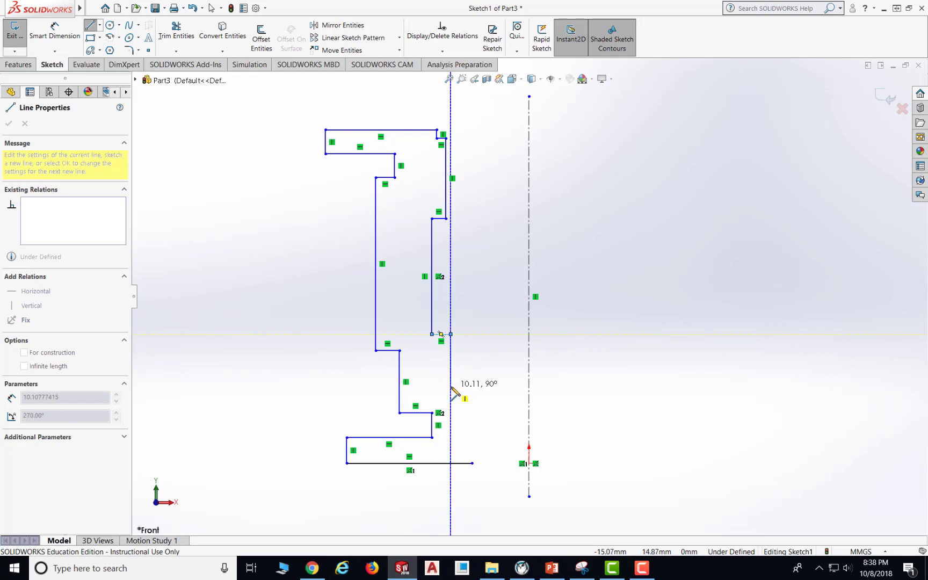
left_click(450, 357)
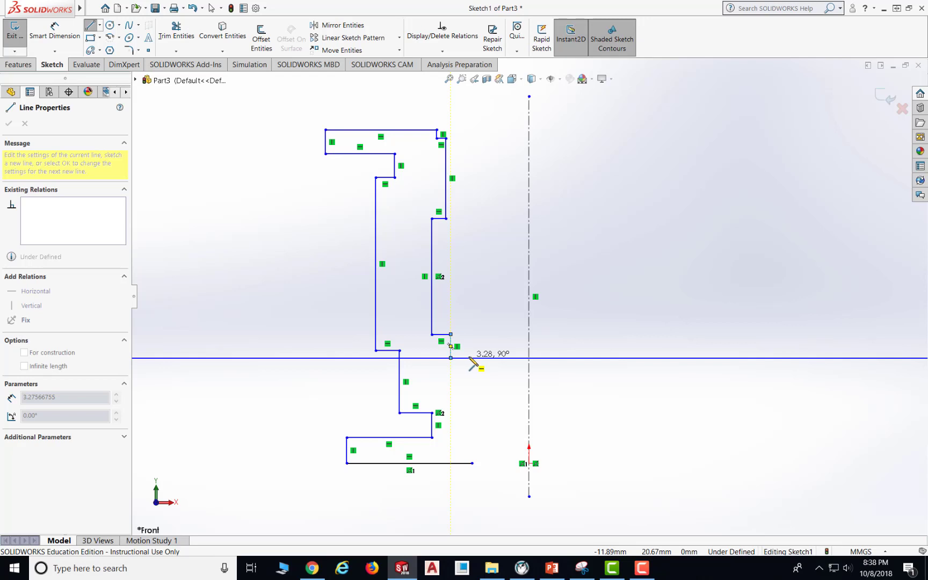
left_click(472, 357)
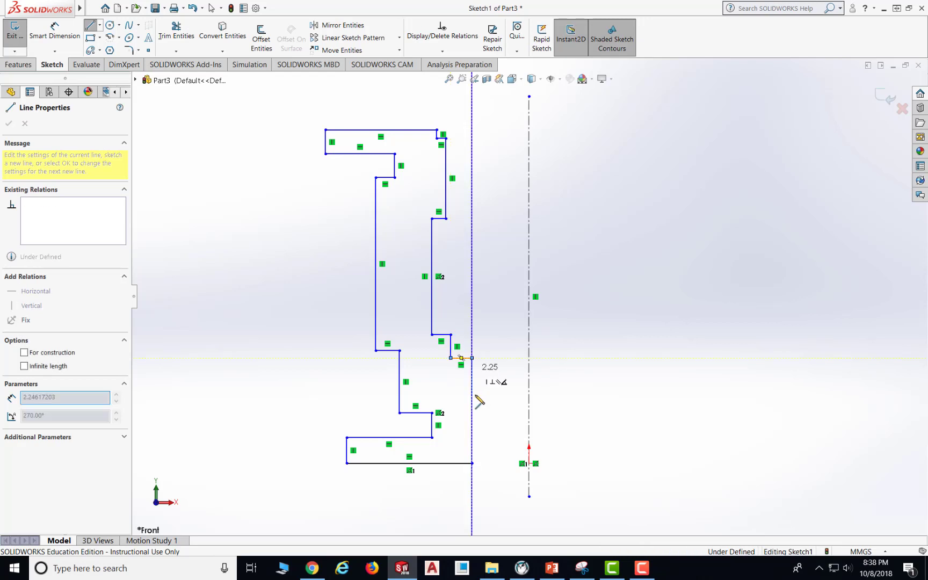
left_click(472, 463)
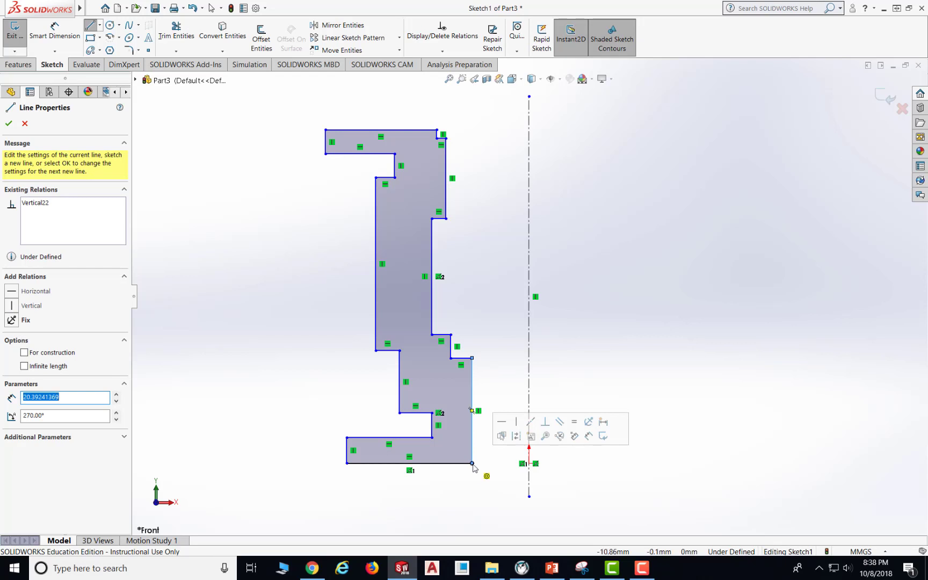
- End the line command and examine the section A-A dimensions of the Exercise 1 drawing in PowerPoint before returning to the SOLIDWORKS sketch
key("Escape")
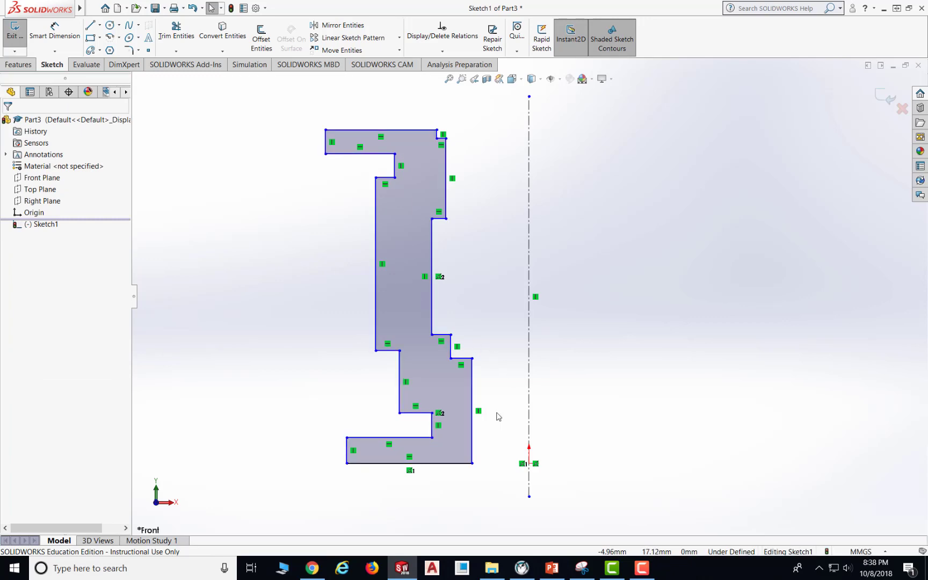
left_click(552, 569)
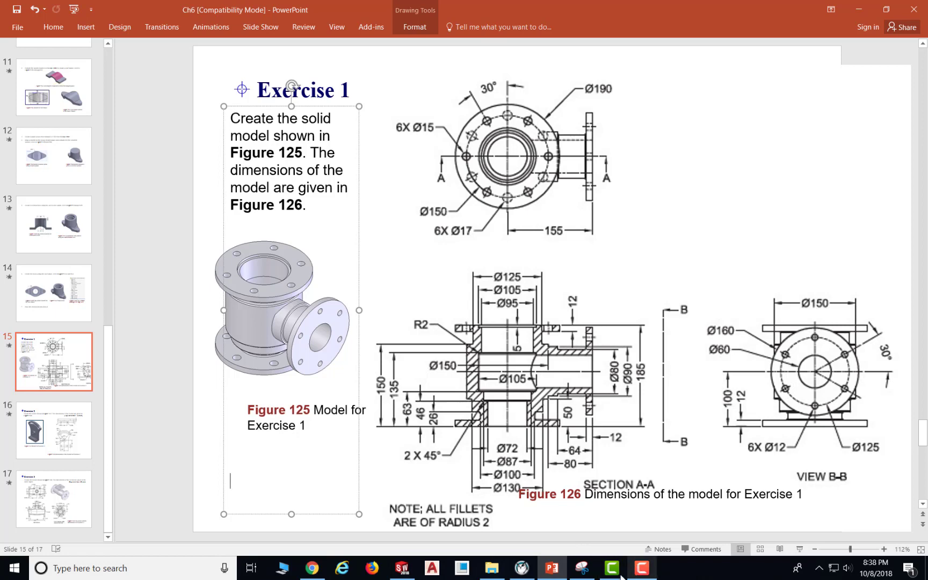
left_click(401, 569)
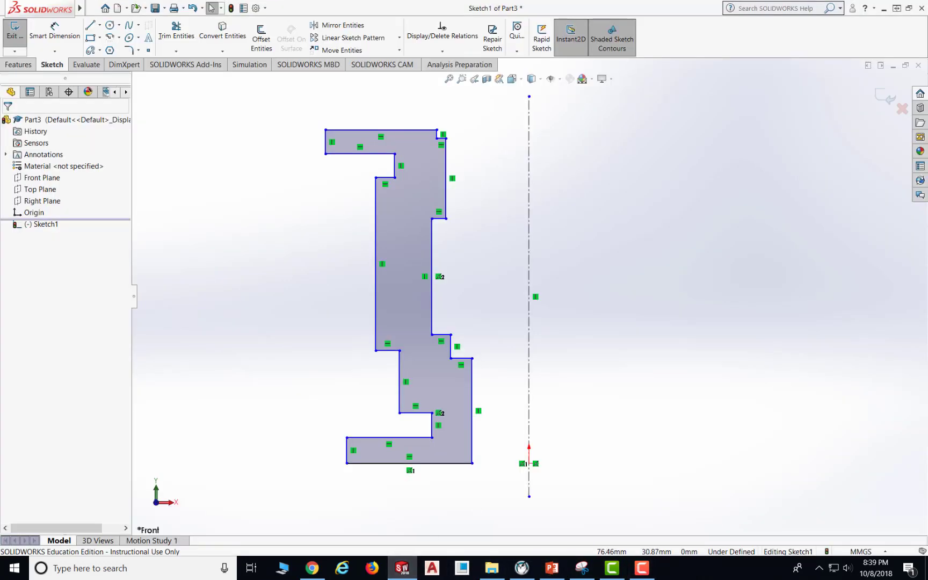
left_click(581, 568)
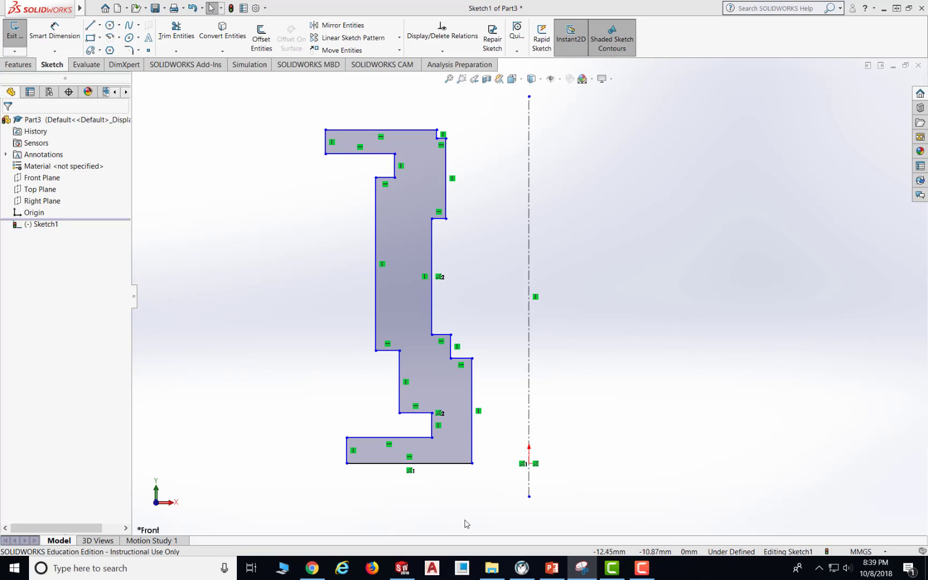
left_click(545, 573)
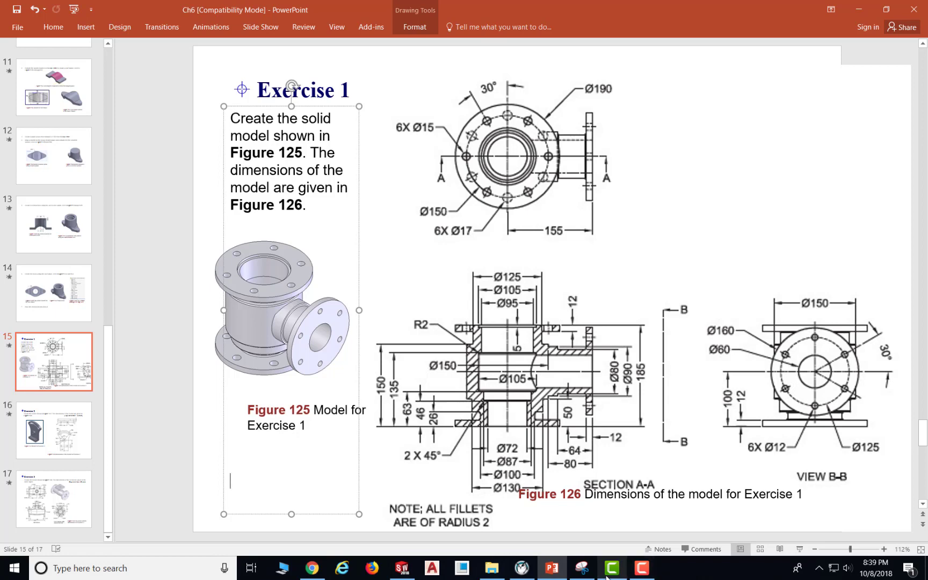
left_click(581, 567)
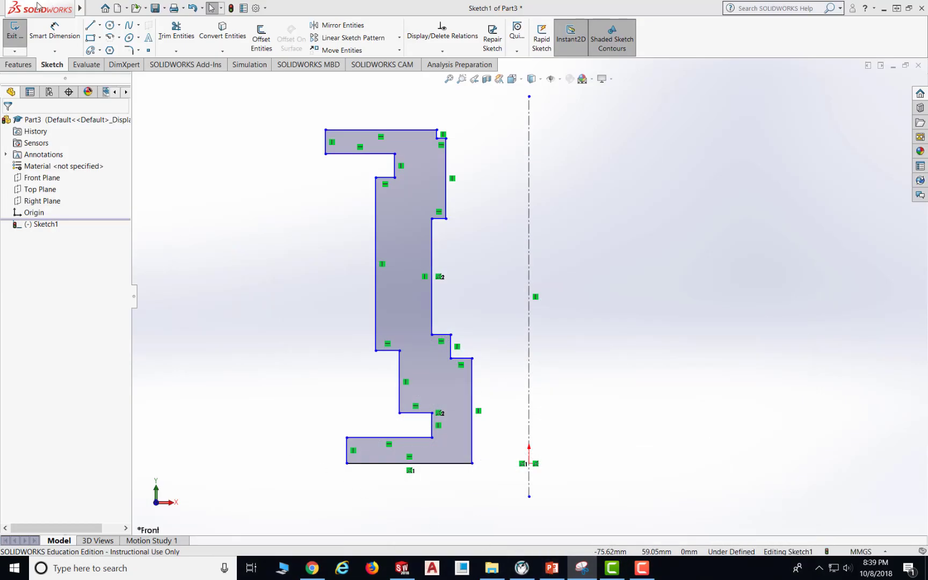
- Dimension the lower flange's thickness as 12 mm between its bottom and top edges, placing the dimension outside the flange's outer edge
left_click(48, 37)
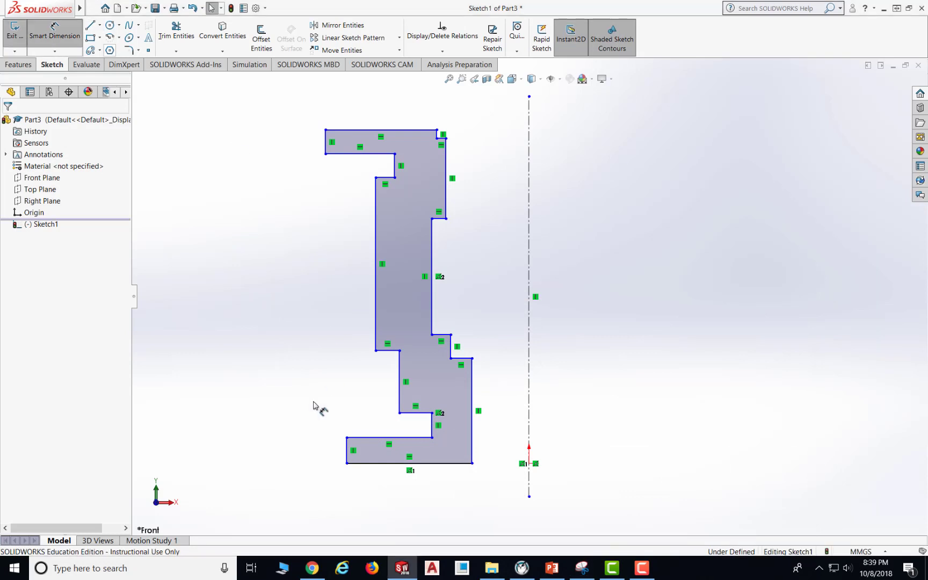
left_click(356, 464)
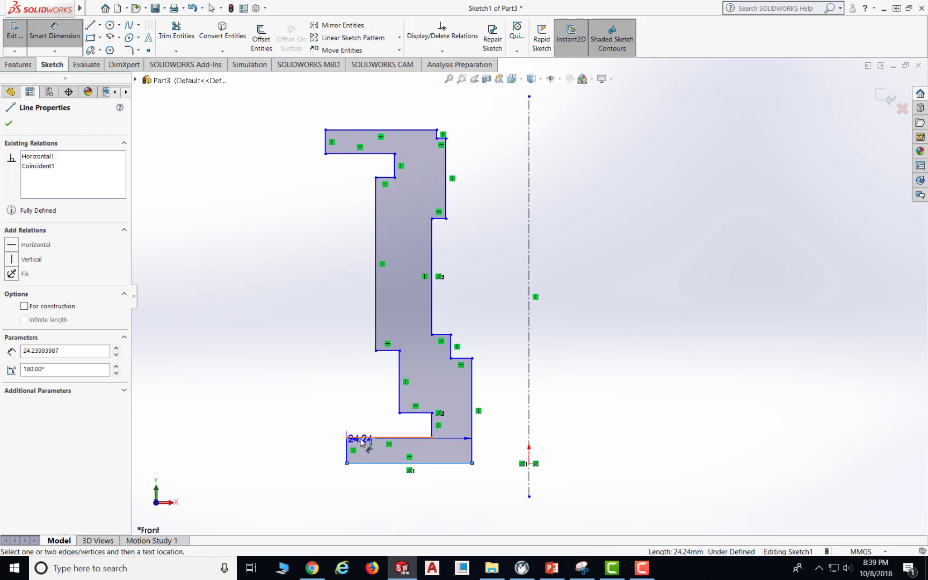
left_click(357, 438)
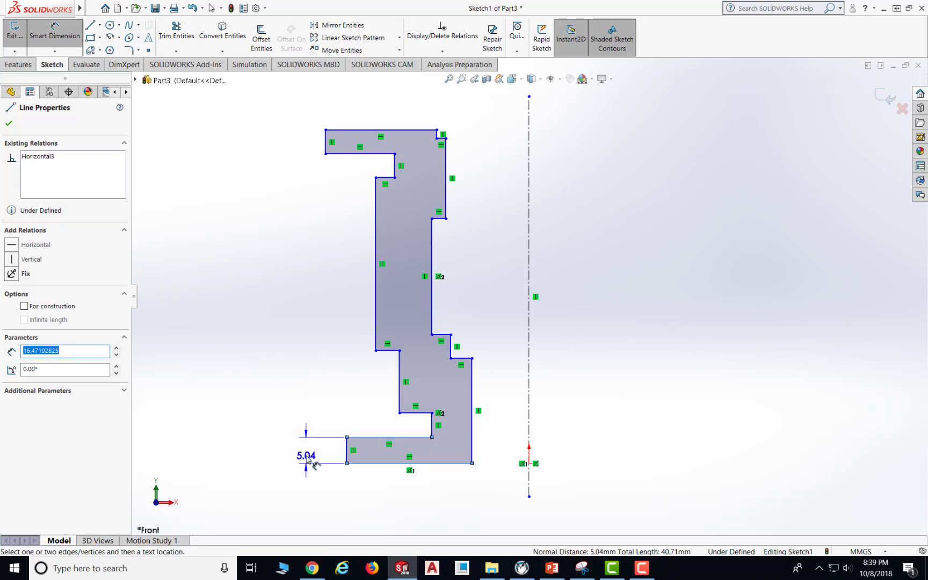
left_click(309, 461)
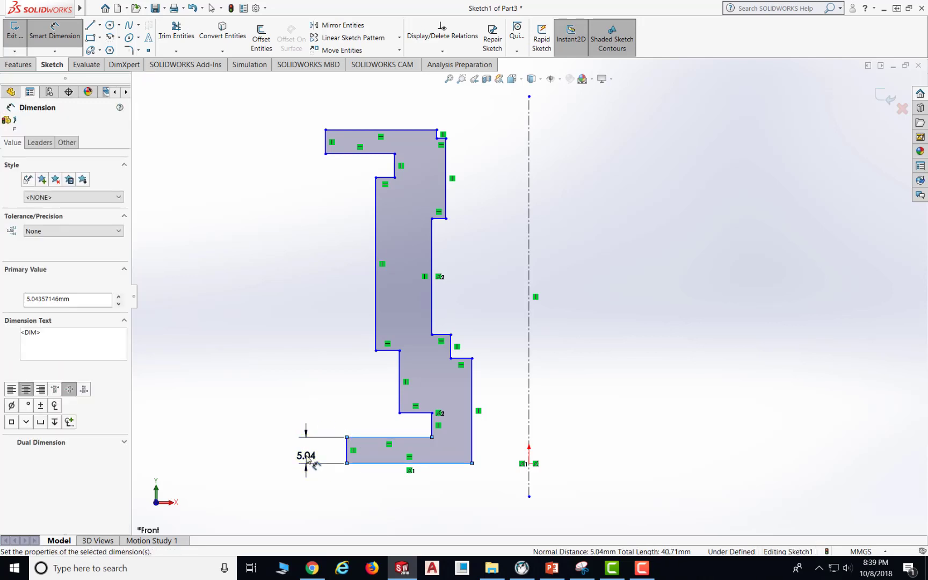
type("10")
key("Return")
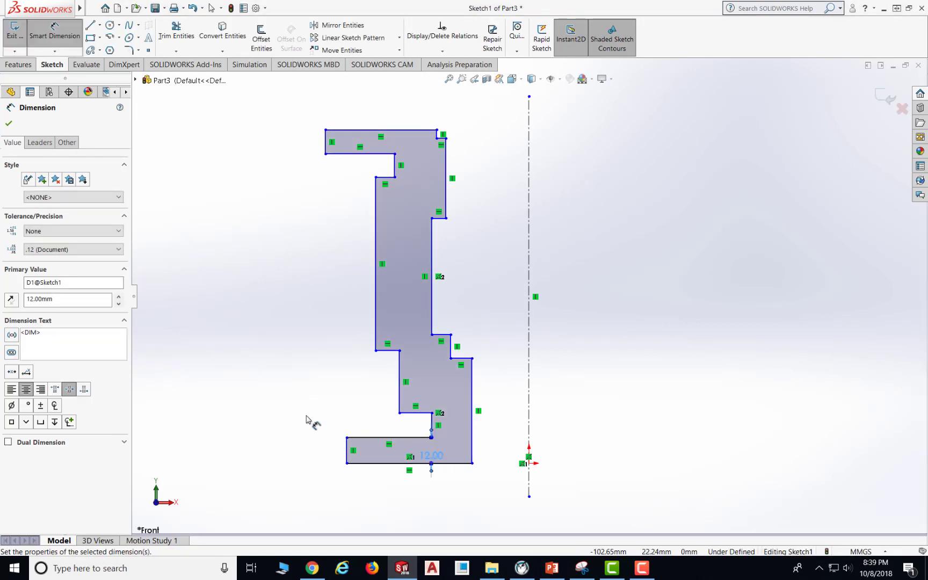
left_click_drag(435, 456, 316, 452)
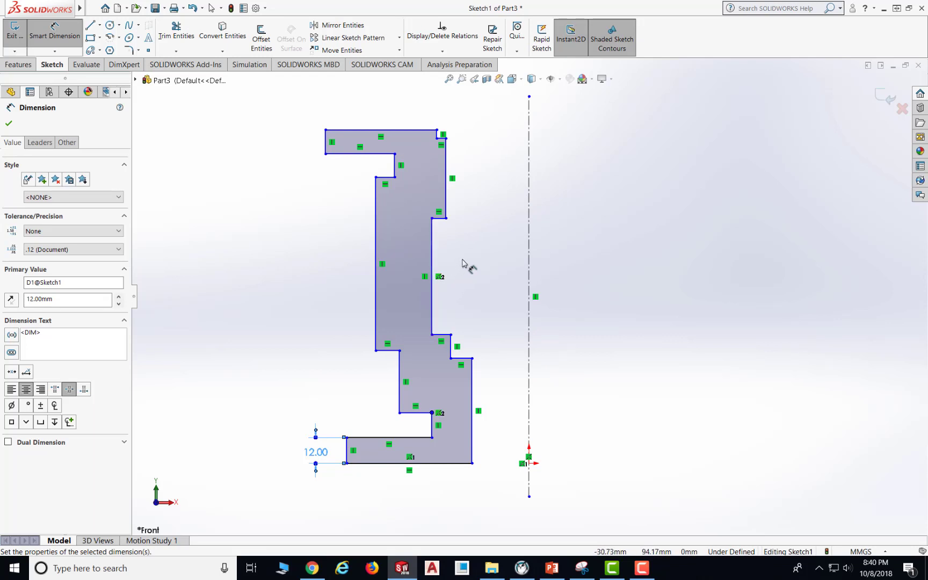
- Dimension the height from the profile's bottom edge to the upper edge of the lower outer groove as 26 mm
mouse_move(462, 259)
middle_mouse_down("ctrl")
mouse_move(577, 275)
mouse_move(702, 271)
mouse_move(702, 279)
middle_mouse_up("ctrl")
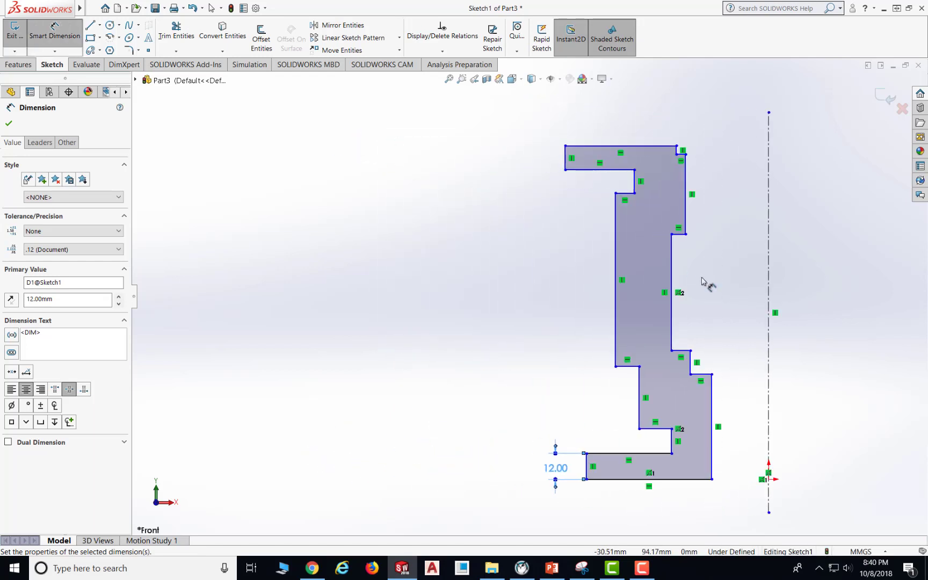
left_click(455, 323)
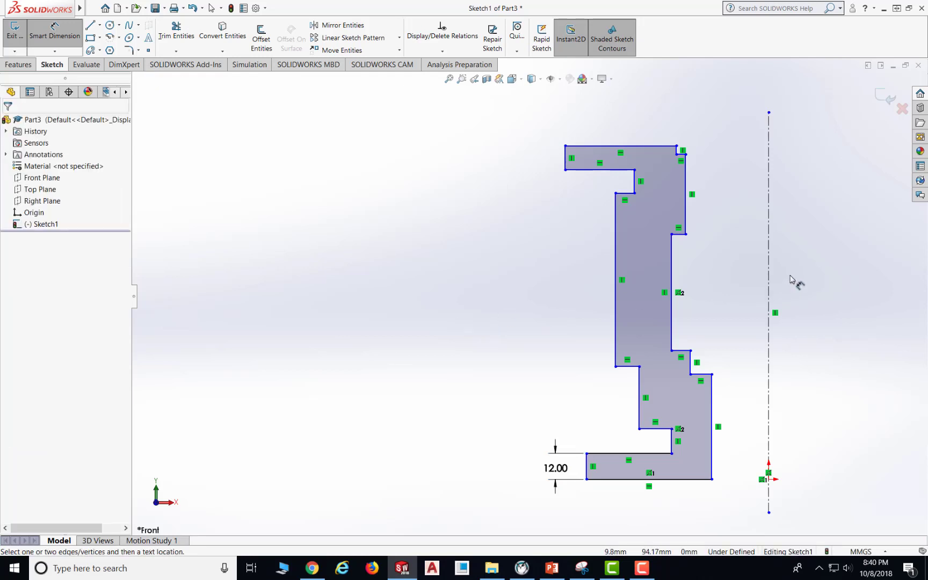
key("Escape")
middle_click_drag(793, 279, 800, 274, "ctrl")
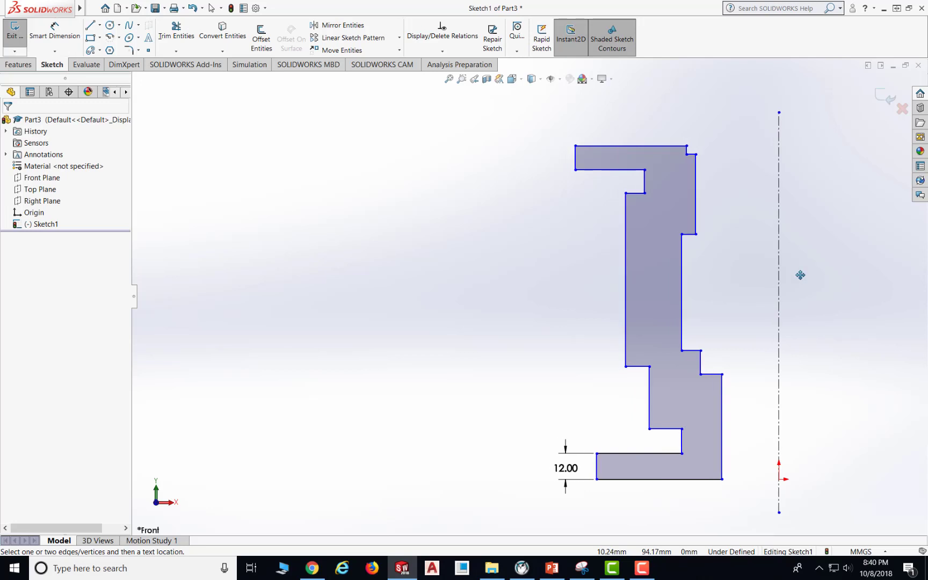
key("Return")
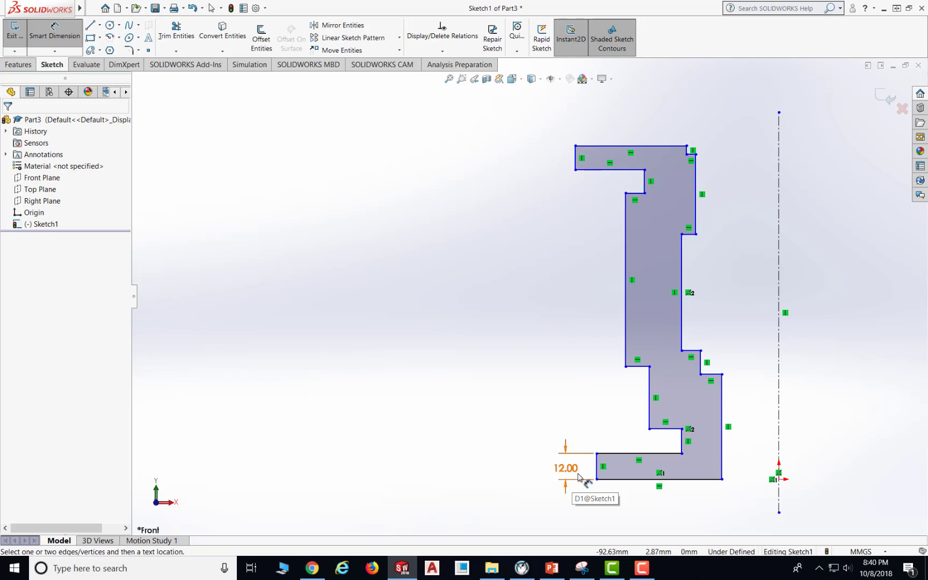
left_click(647, 478)
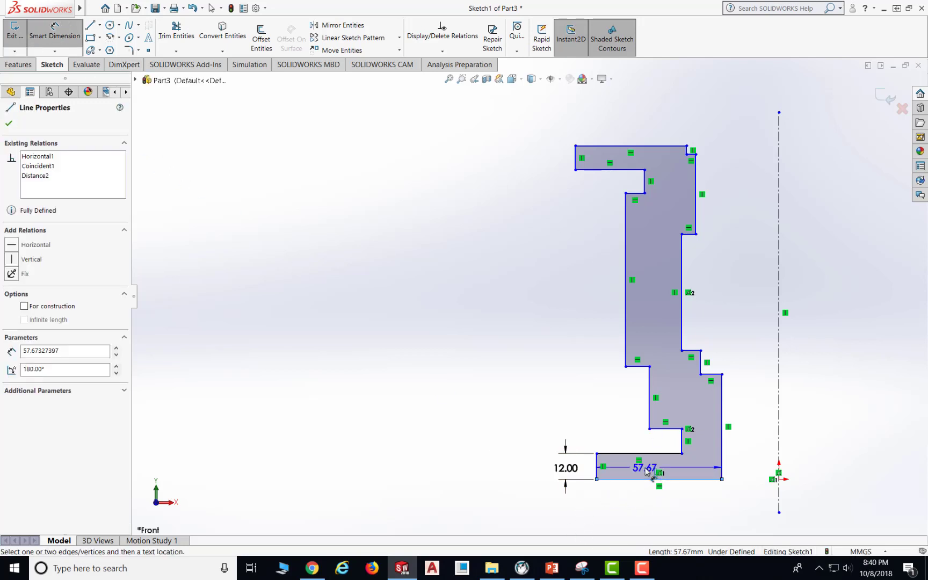
left_click(666, 428)
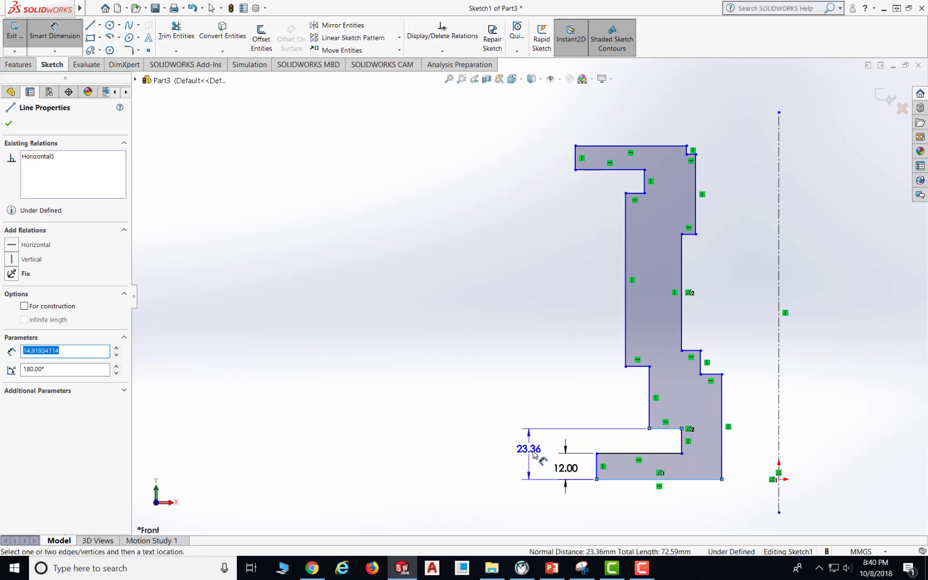
left_click(533, 454)
type("26")
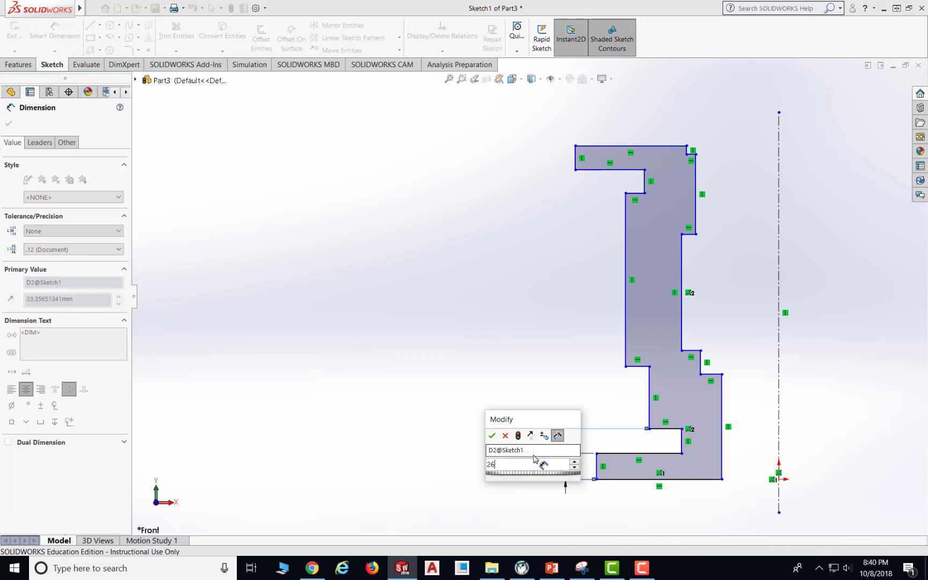
key("Return")
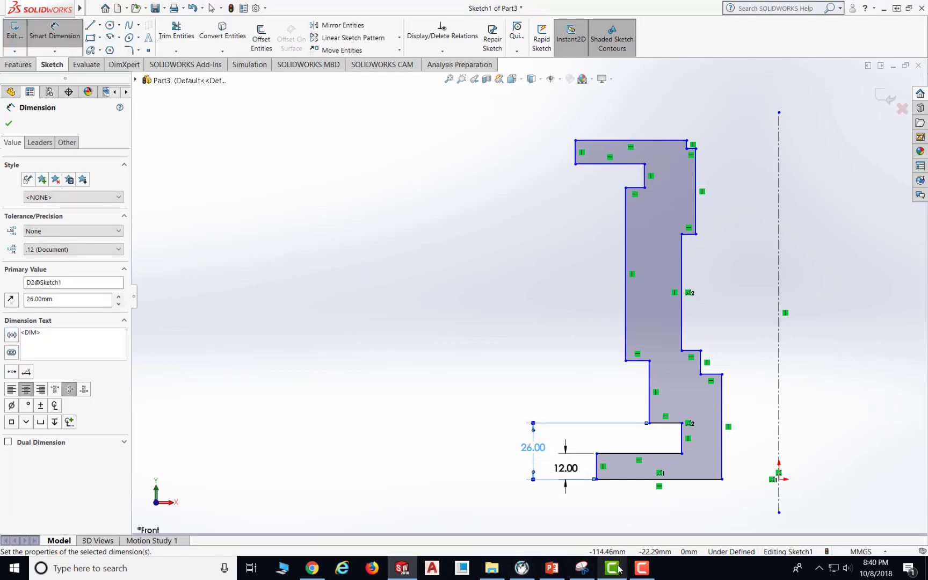
- Check the drawing in PowerPoint and dimension the lower inner step at 46 mm above the profile's bottom edge
left_click(551, 570)
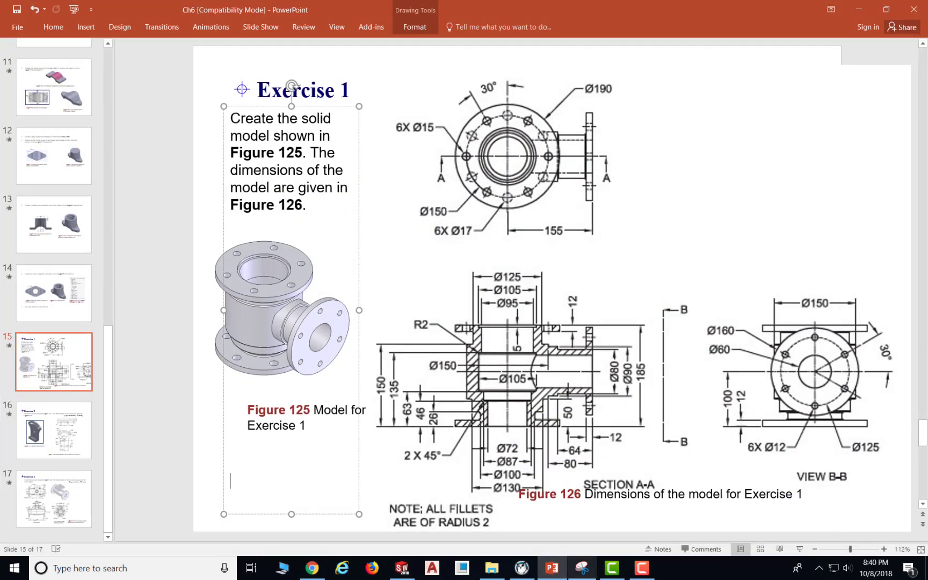
mouse_move(554, 575)
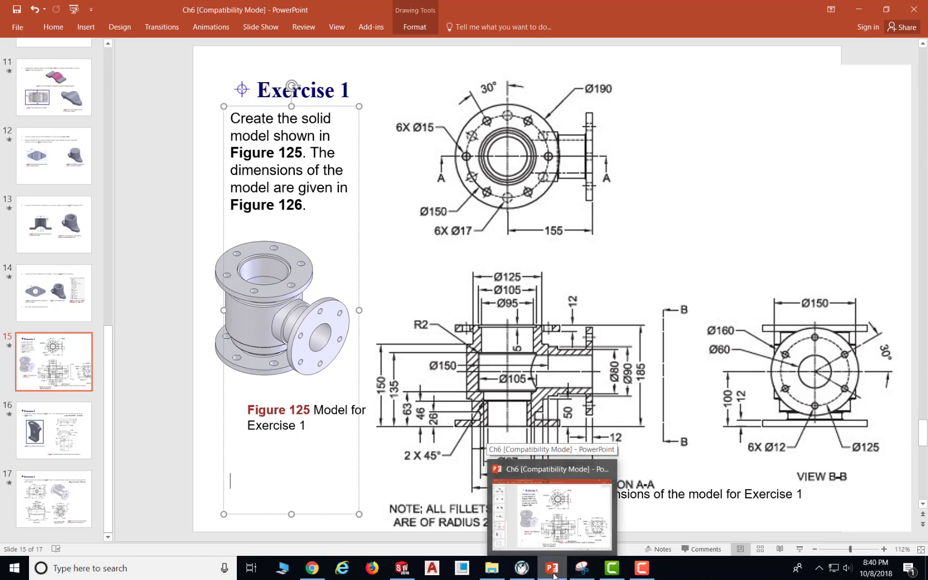
left_click(554, 575)
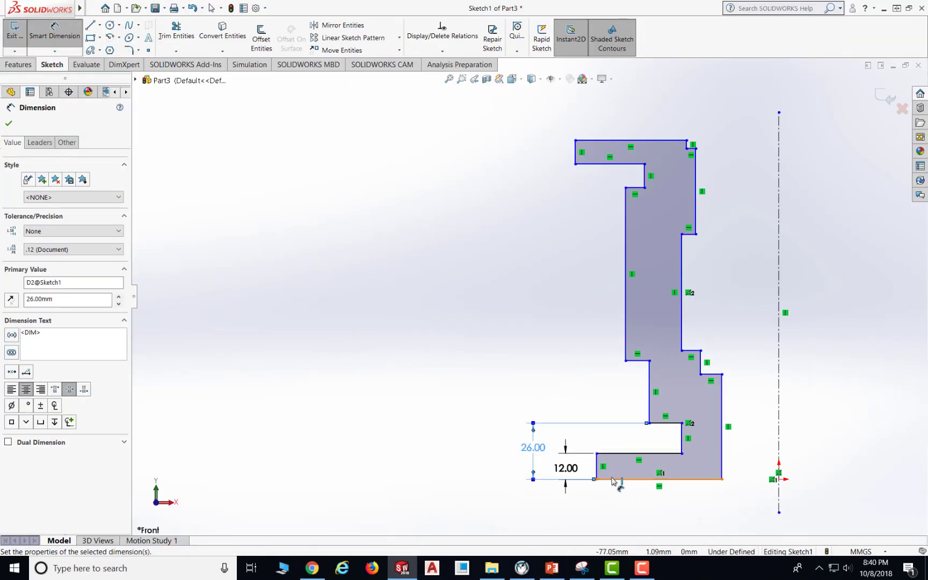
left_click(615, 479)
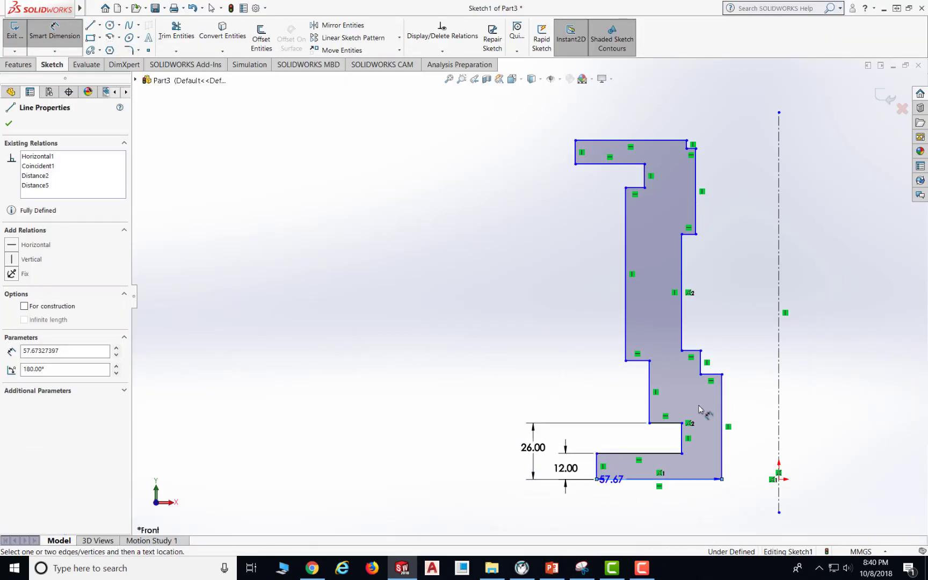
left_click(710, 375)
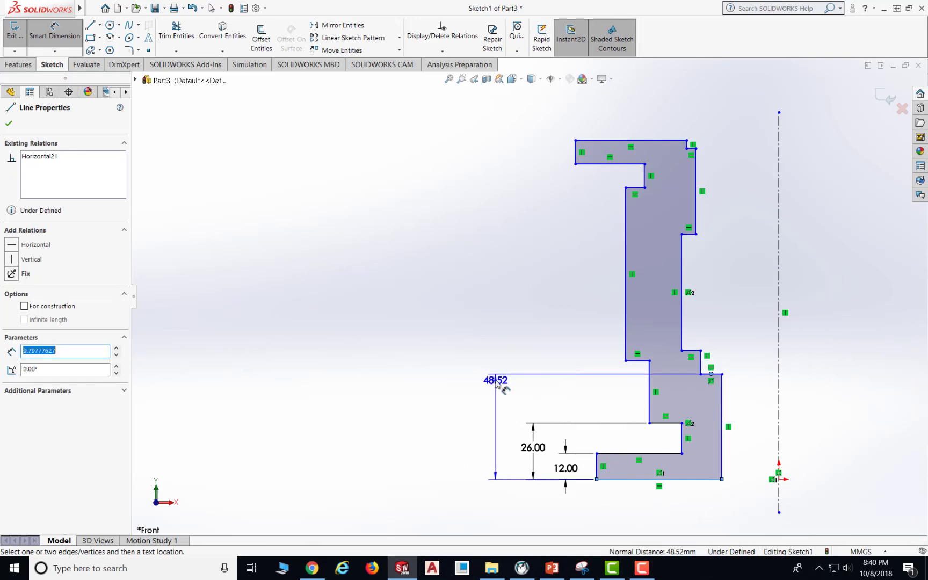
left_click(501, 419)
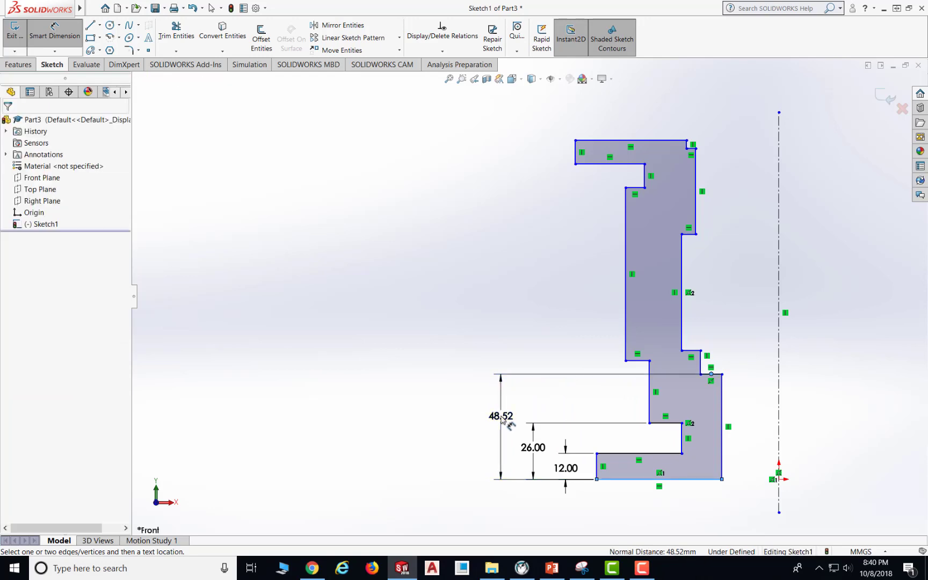
type("46.00mm")
key("Return")
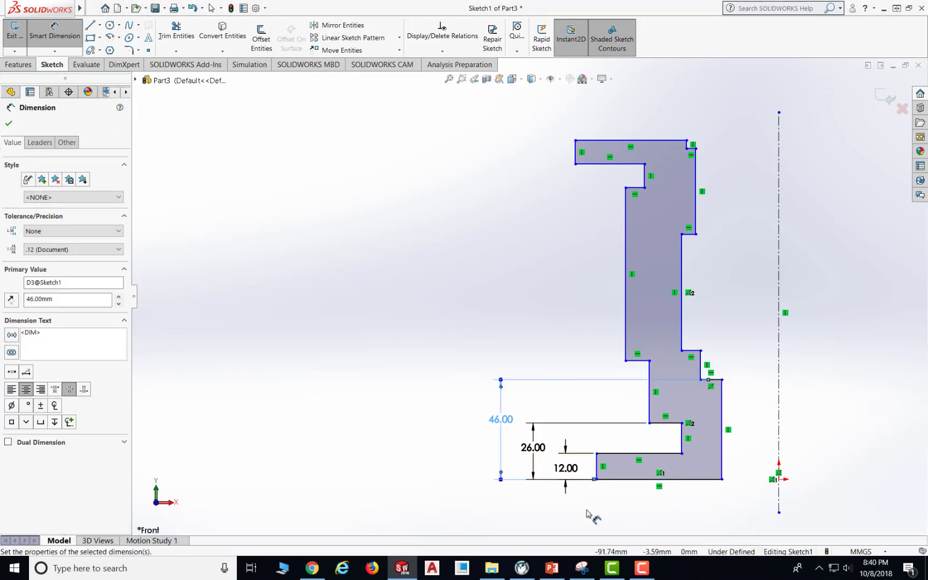
- Consult the PowerPoint drawing again and dimension the upper of the two lower inner steps at 63 mm above the profile's bottom edge
left_click(551, 568)
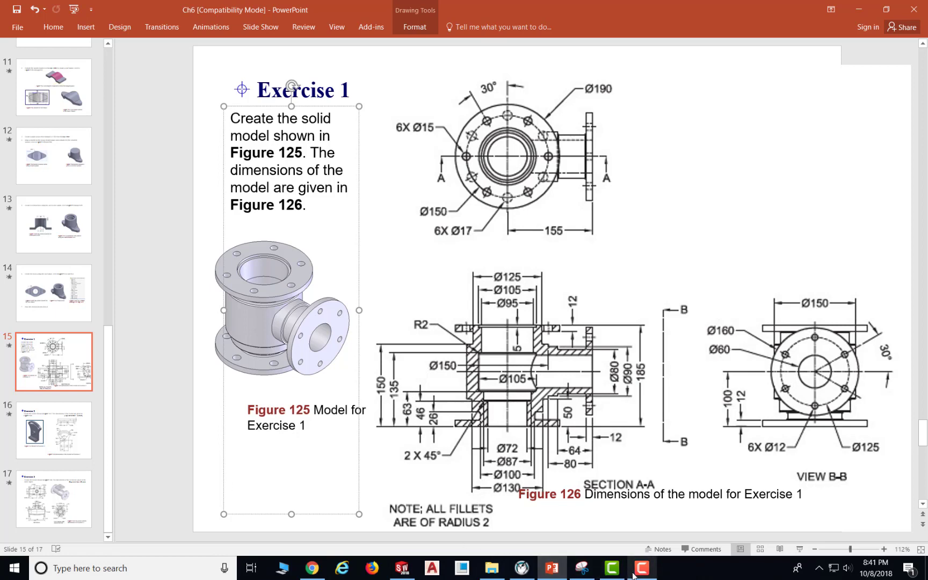
left_click(548, 574)
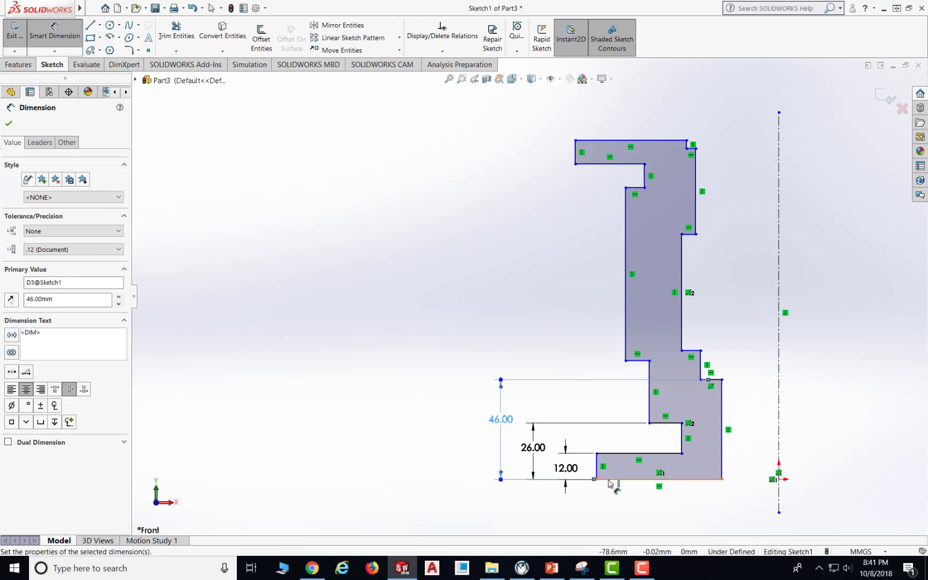
left_click(609, 479)
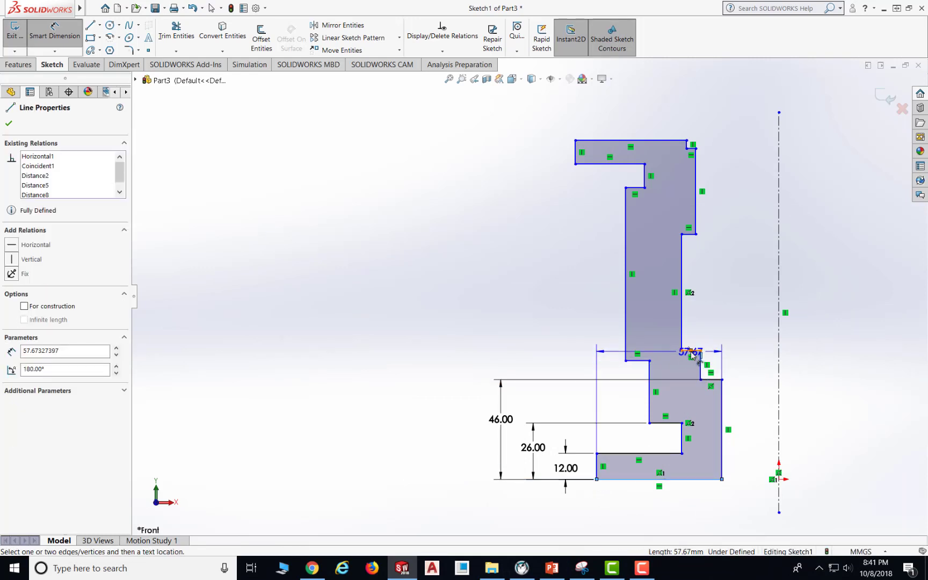
left_click(692, 353)
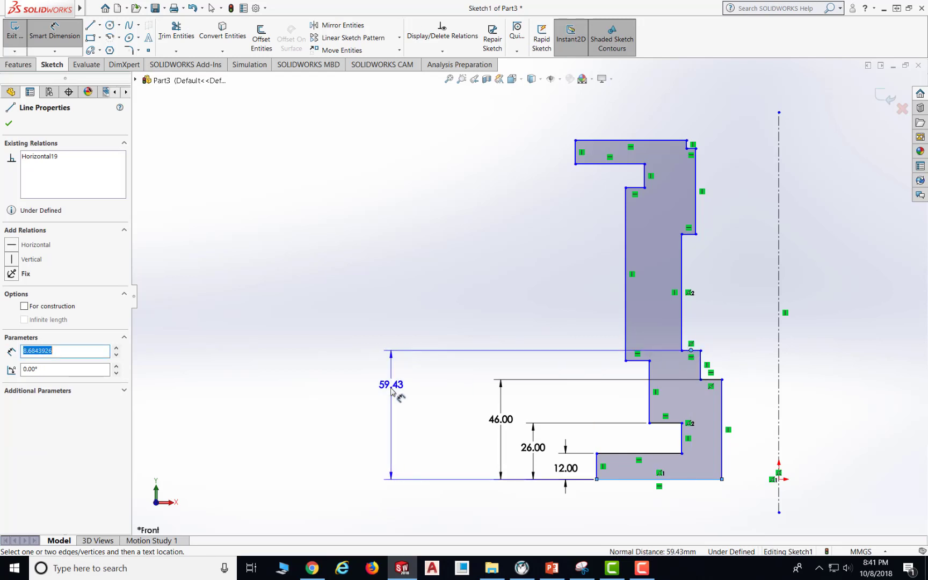
left_click(408, 407)
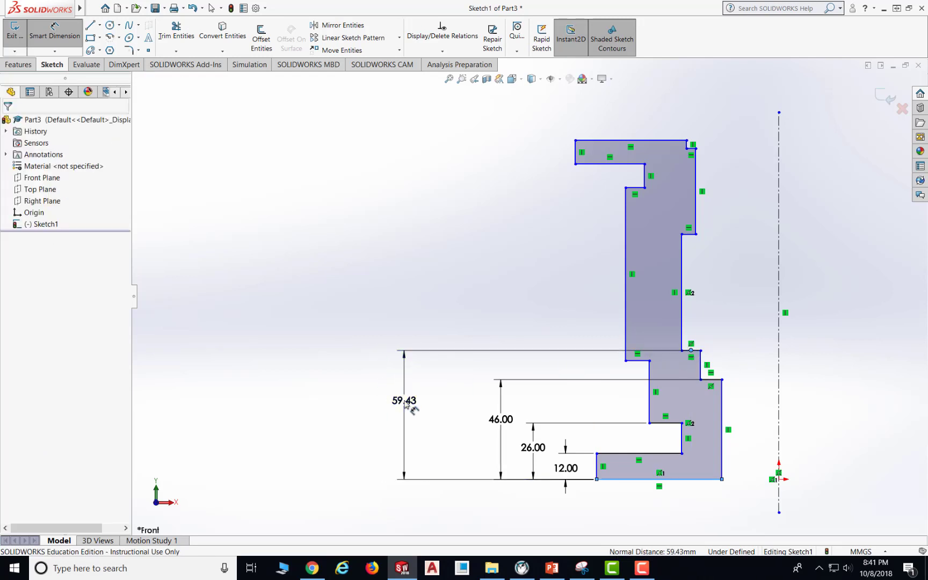
type("63")
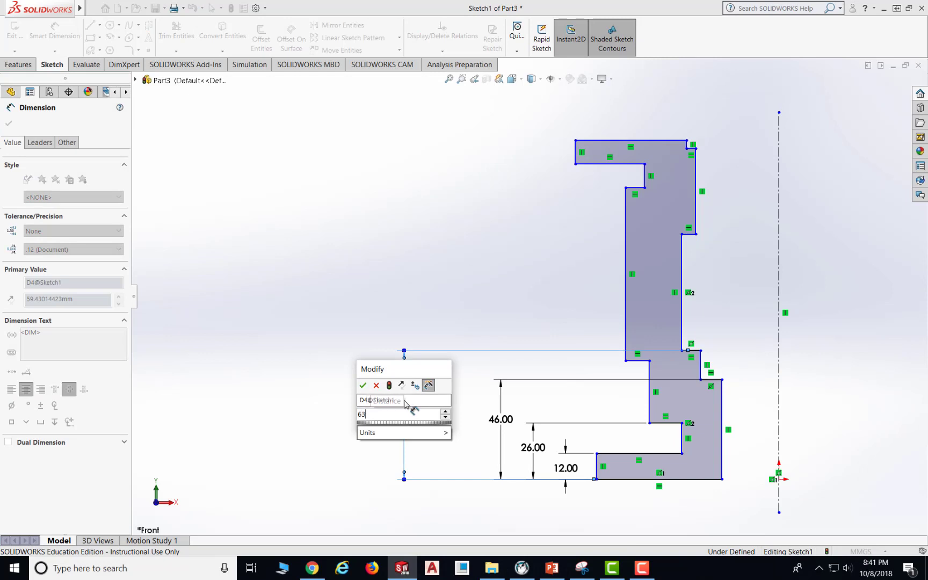
key("Return")
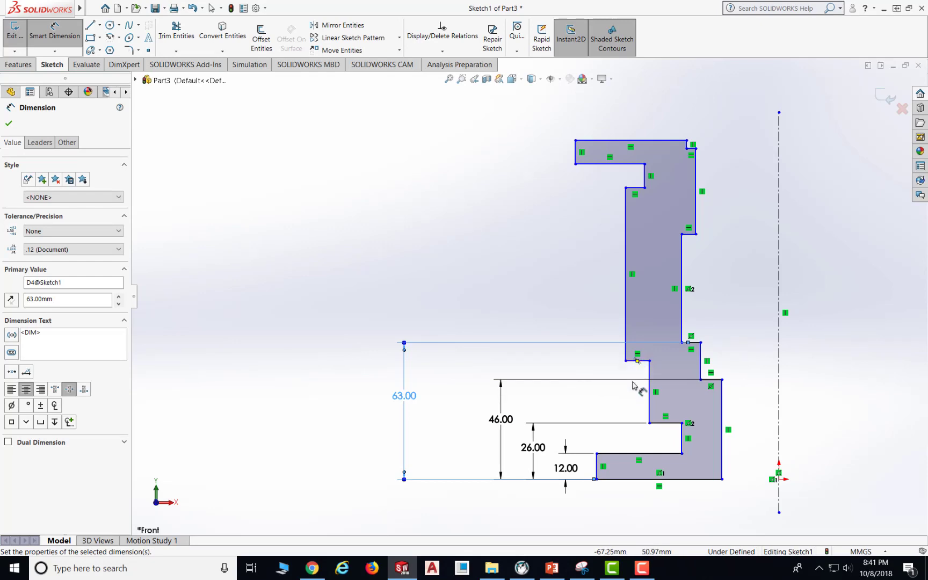
- Check the PowerPoint drawing and dimension the body's lower outer shoulder at 50 mm above the profile's bottom edge
left_click(551, 567)
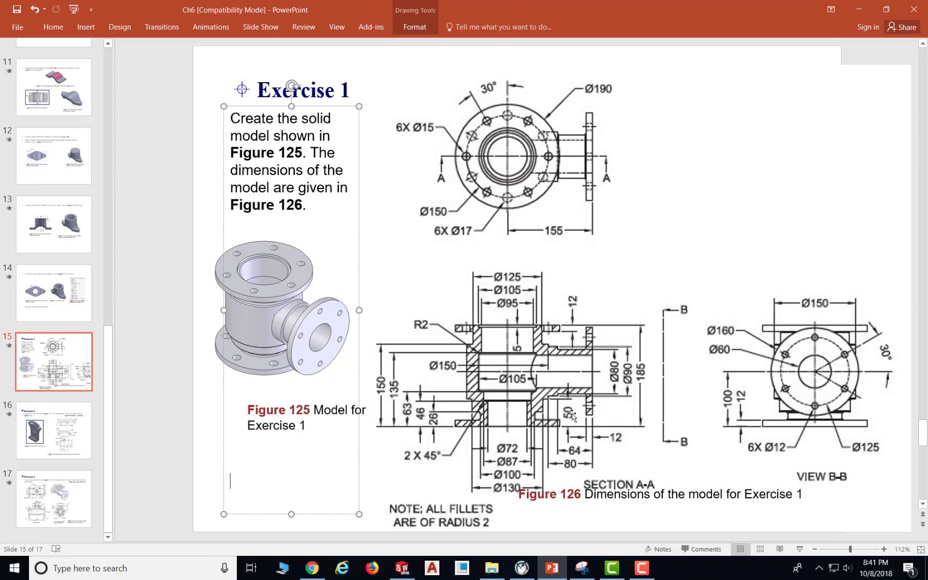
left_click(401, 568)
left_click(620, 479)
left_click(638, 360)
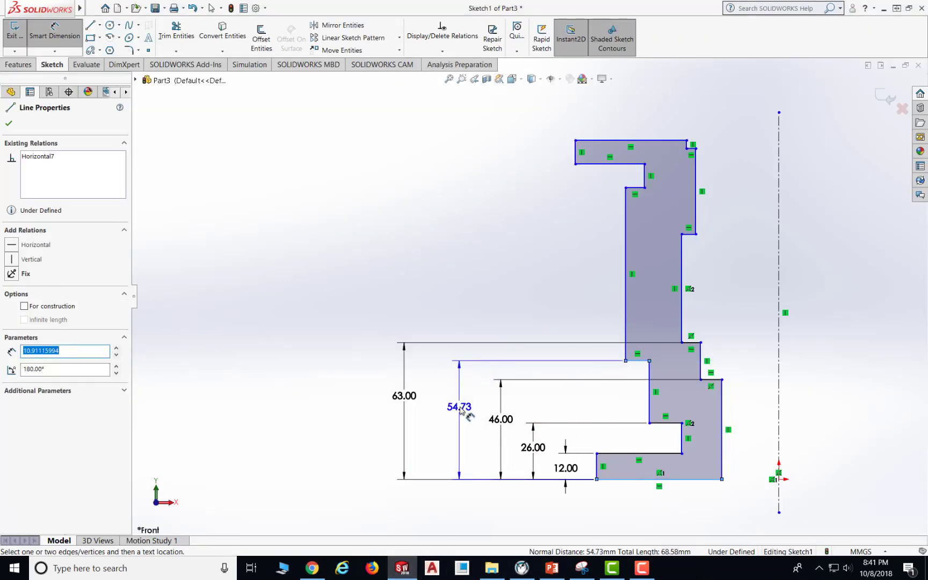
left_click(464, 404)
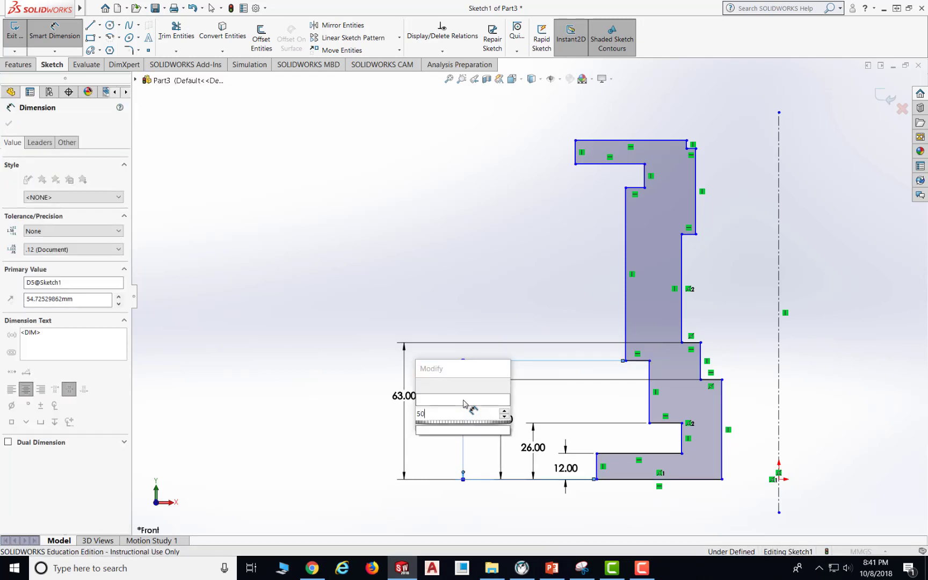
type("50")
key("Return")
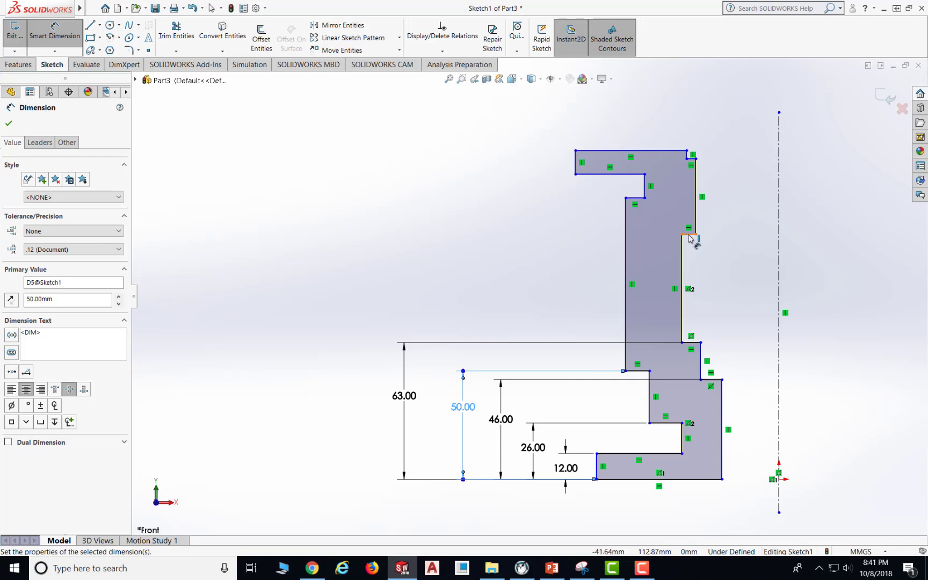
- Consult the PowerPoint drawing and dimension the upper inner step at 135 mm above the profile's bottom edge
left_click(551, 568)
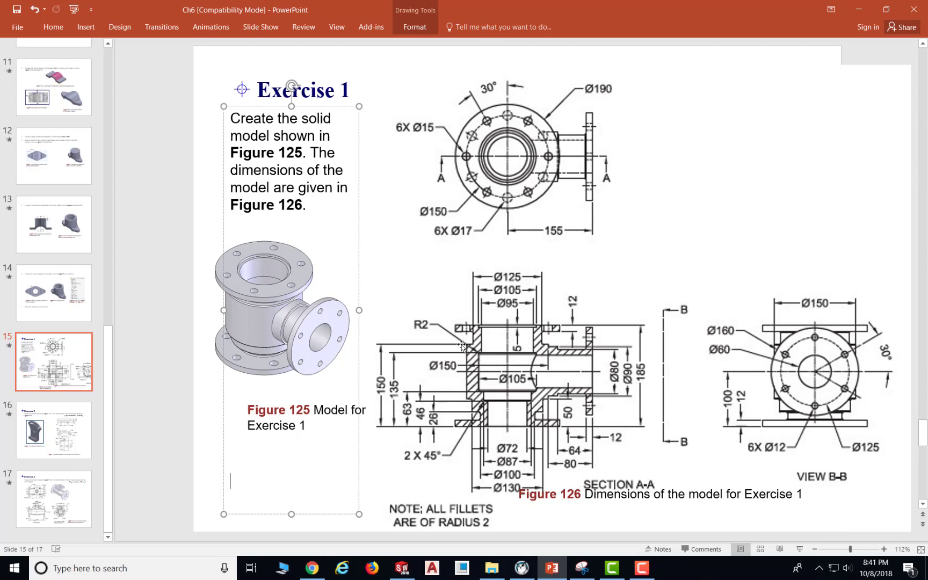
left_click(491, 568)
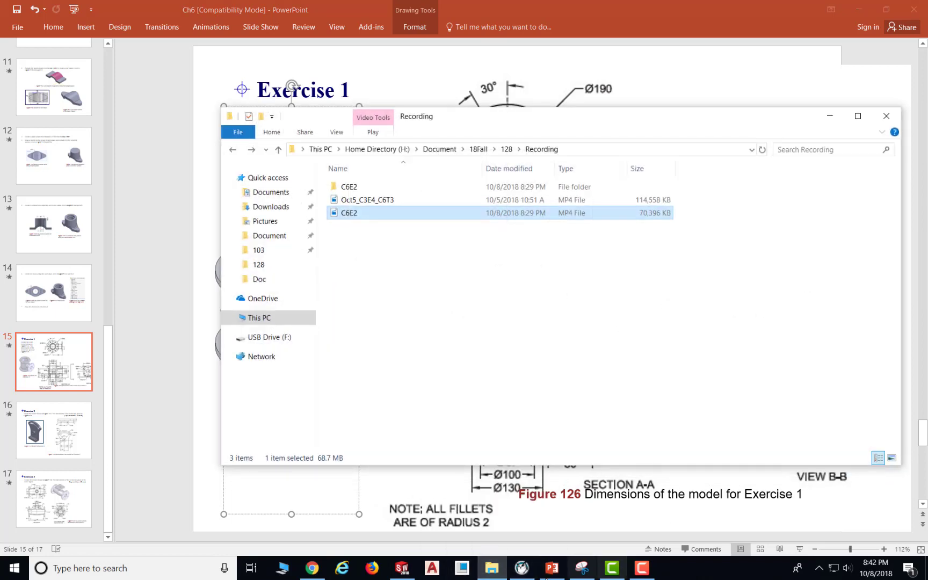
left_click(491, 568)
left_click(402, 568)
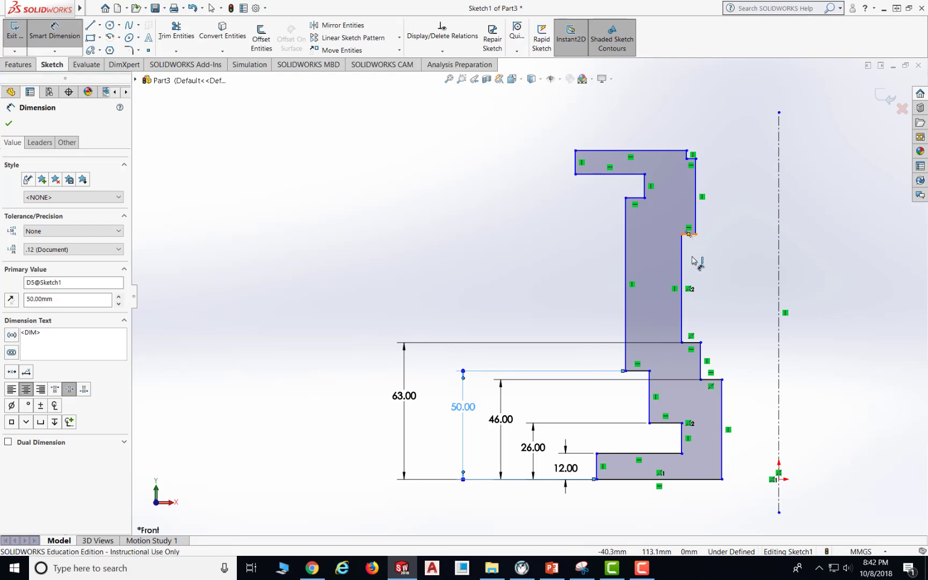
left_click(689, 235)
left_click(675, 481)
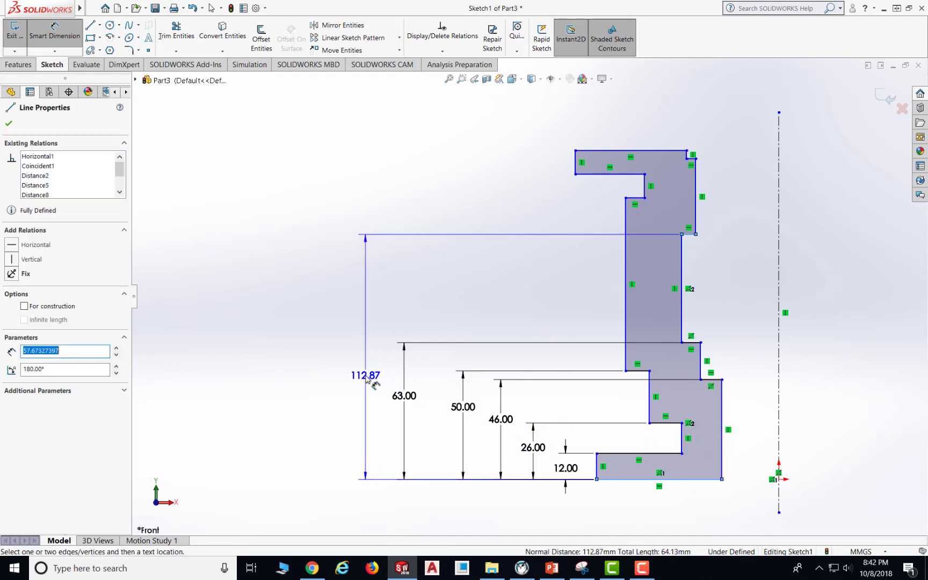
left_click(367, 379)
type("100")
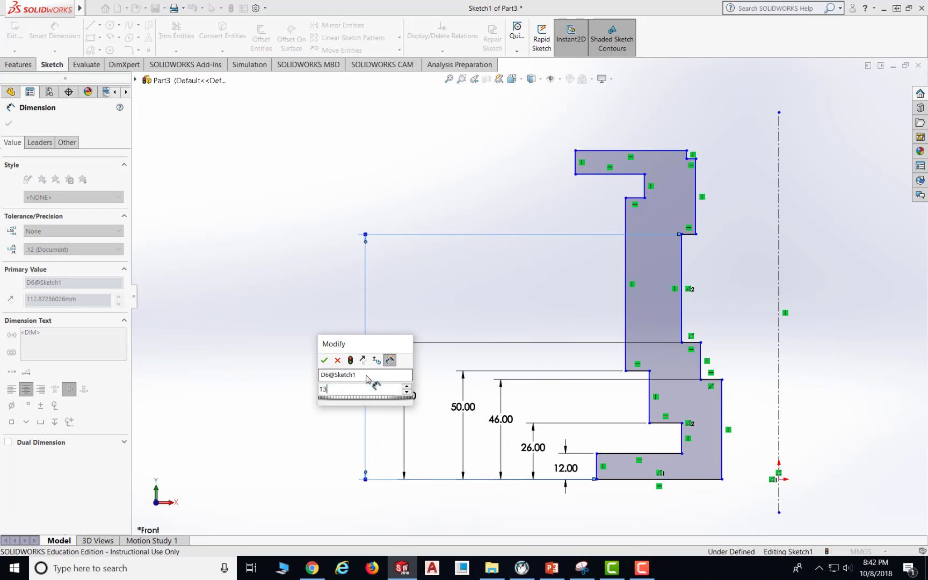
key("Return")
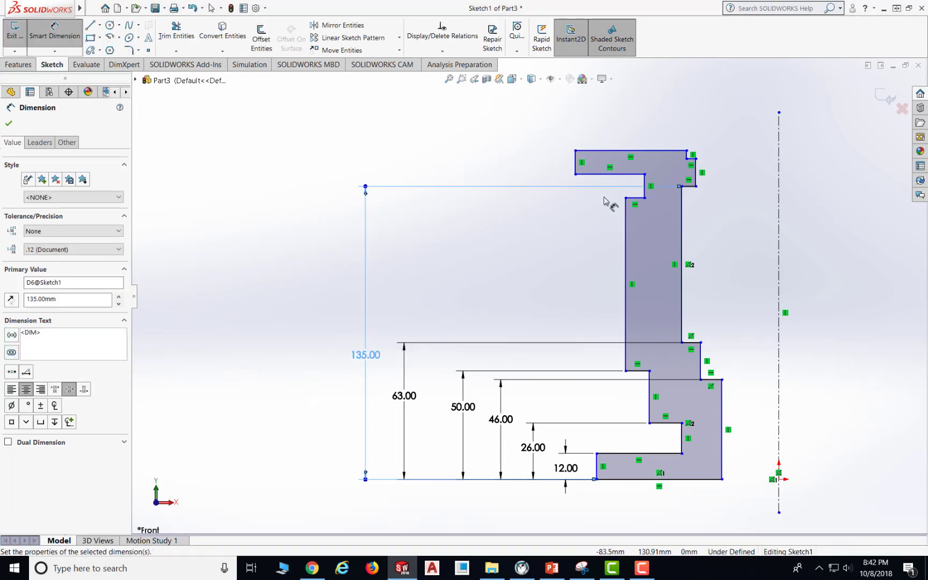
- Dimension the body's upper outer shoulder at 150 mm above the profile's bottom edge
left_click(634, 201)
left_click(698, 479)
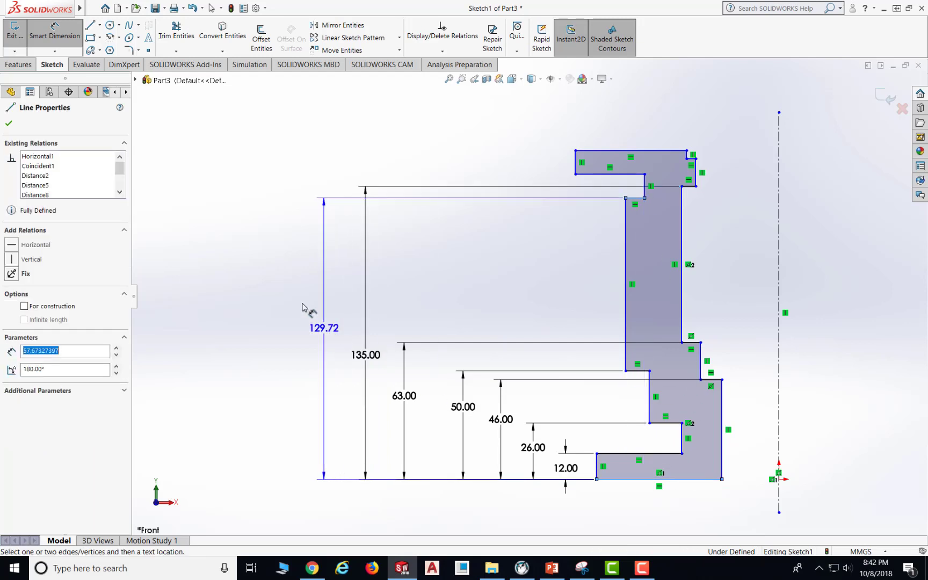
left_click(312, 286)
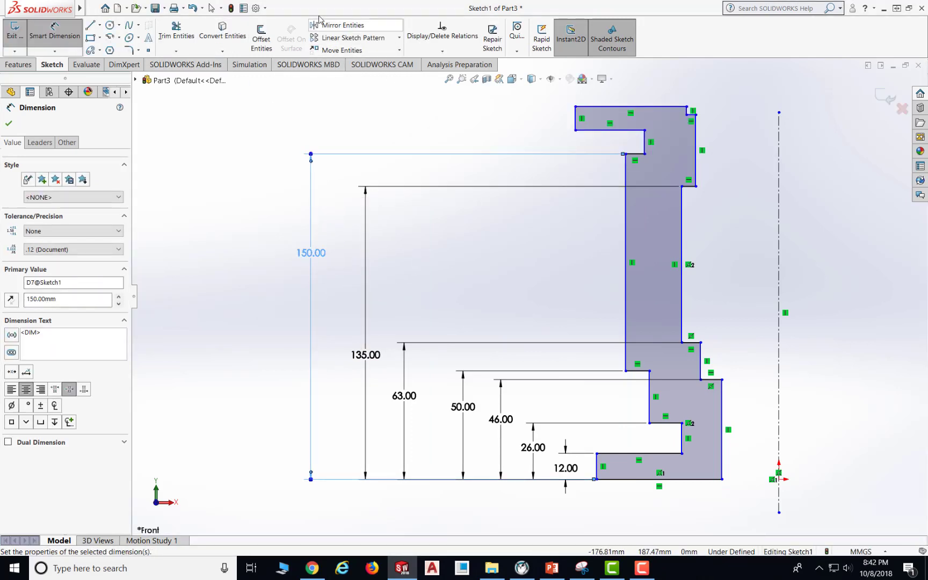
- Save the part in the 128 folder under the file name C6E1
left_click(154, 8)
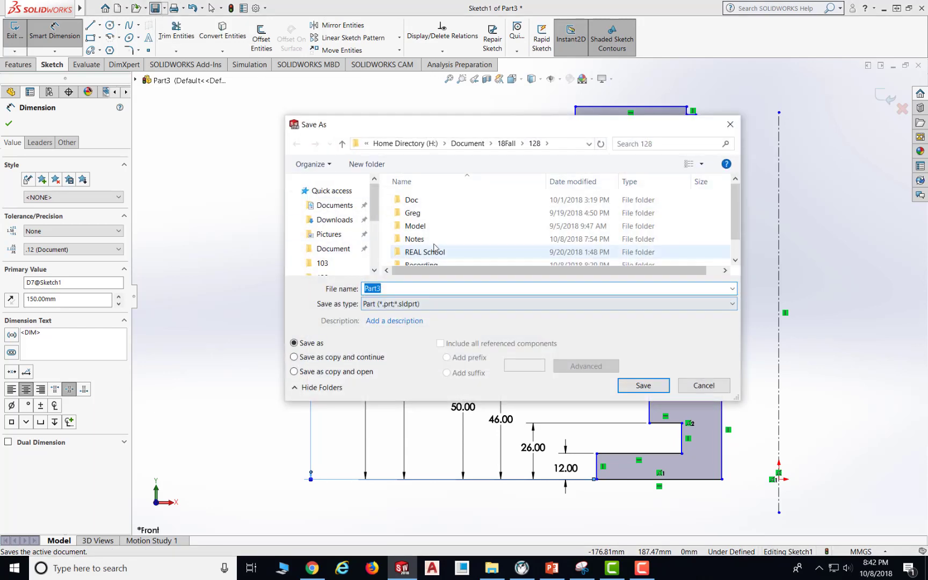
scroll(479, 226, "down", 1)
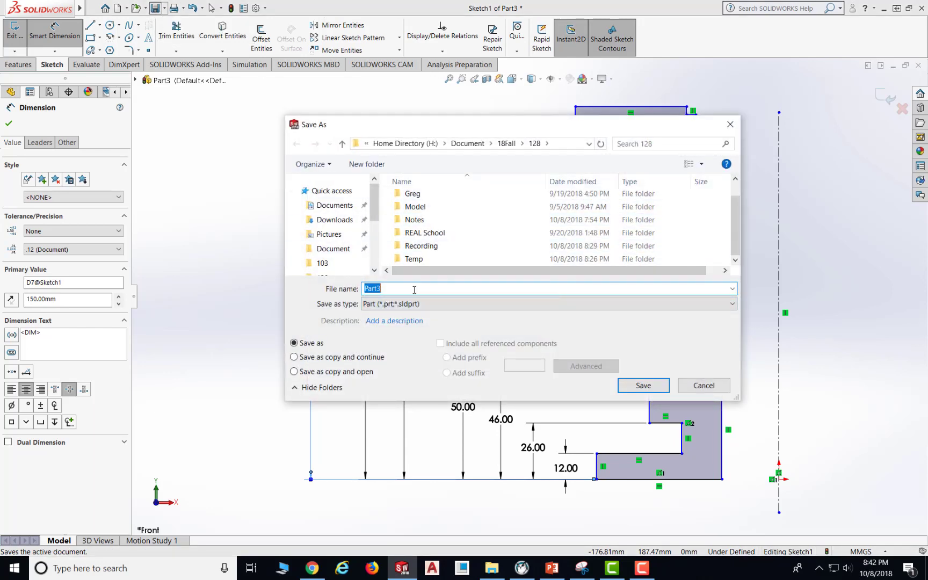
type("C6E1")
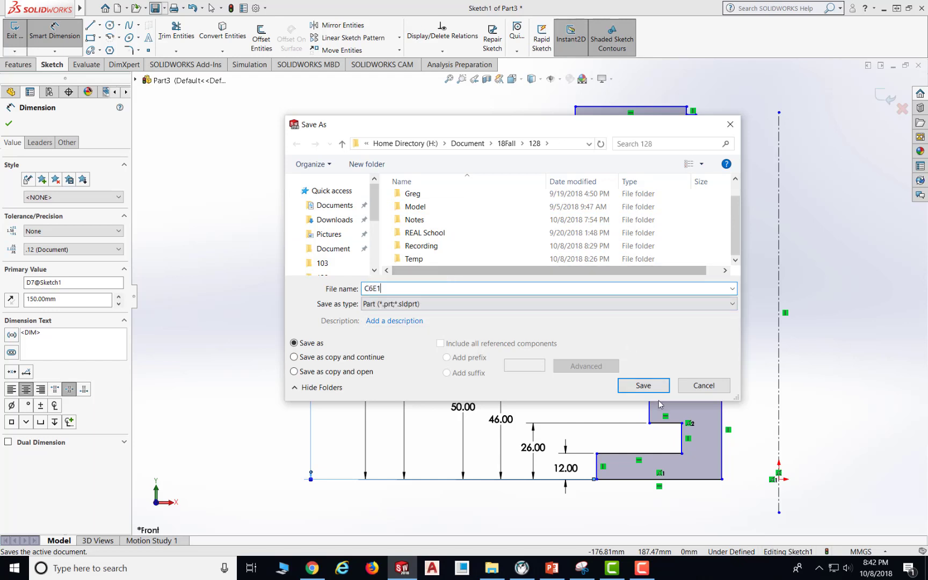
left_click(652, 386)
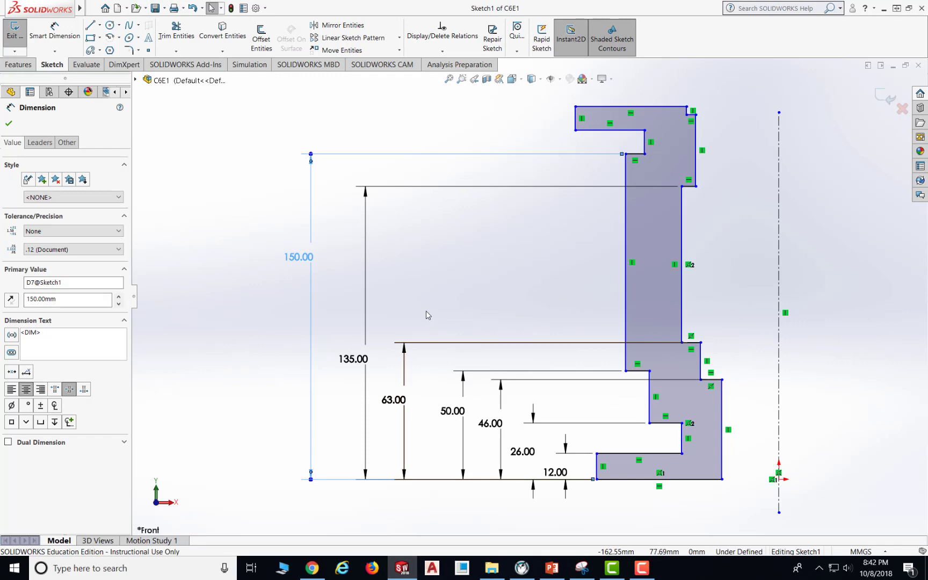
- Check the PowerPoint drawing and dimension the profile's overall height from bottom edge to top edge as 185 mm
left_click(559, 568)
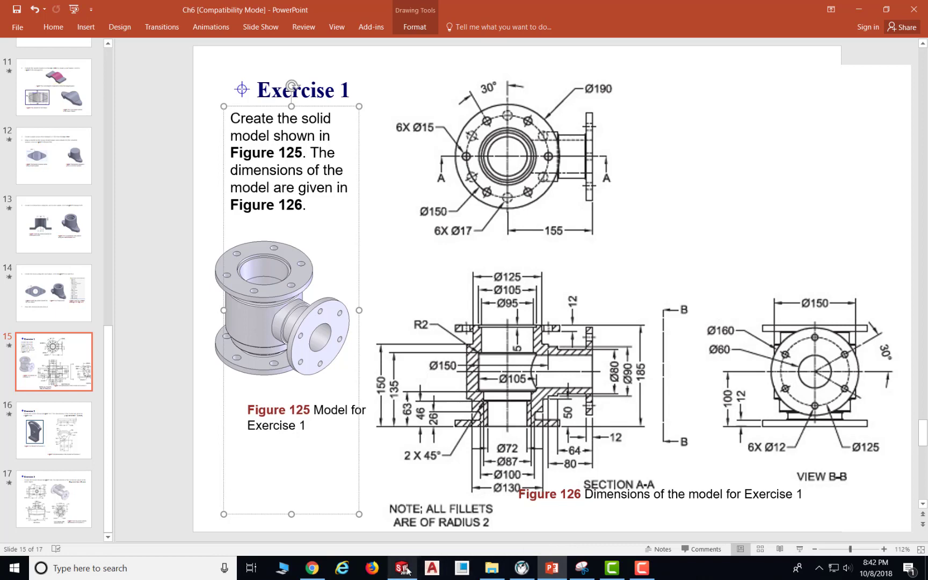
left_click(498, 569)
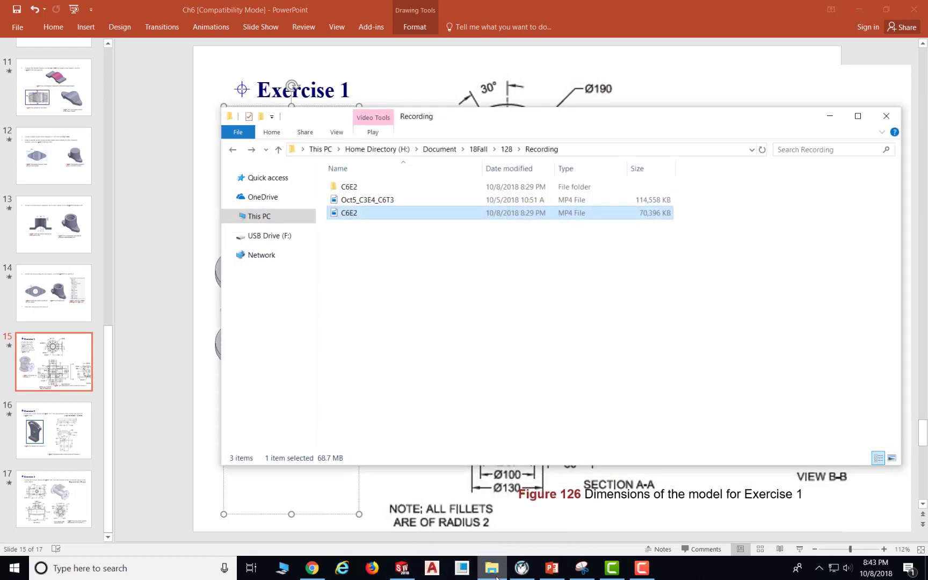
left_click(496, 577)
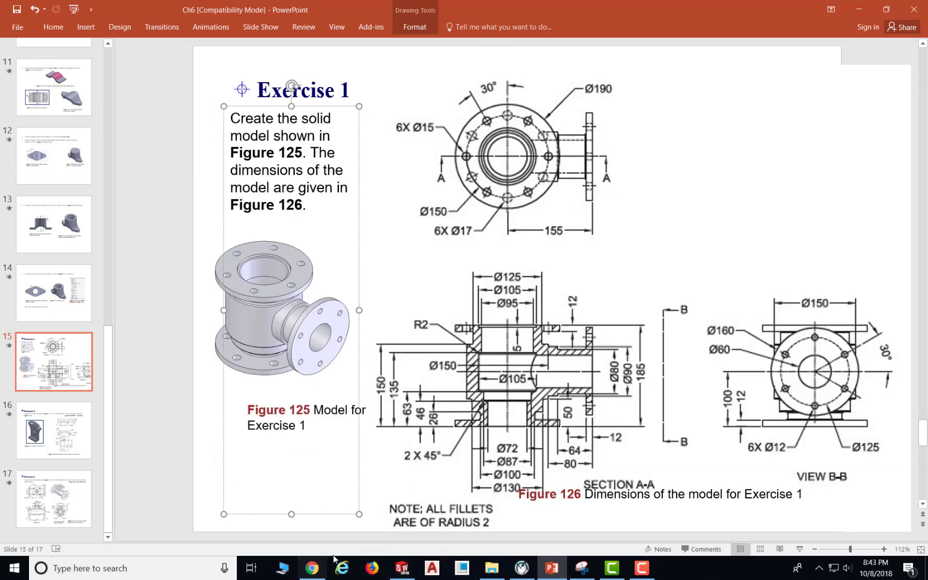
left_click(397, 571)
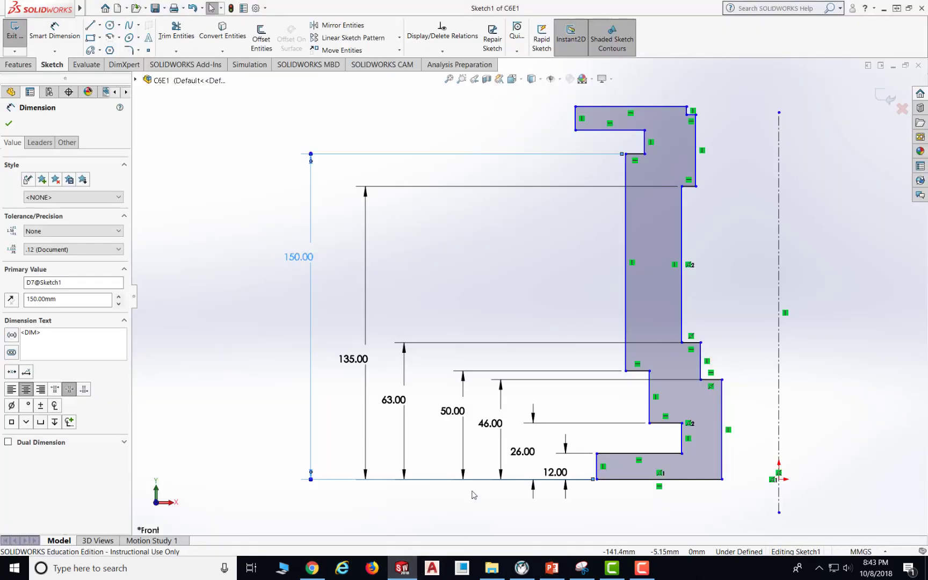
left_click(46, 33)
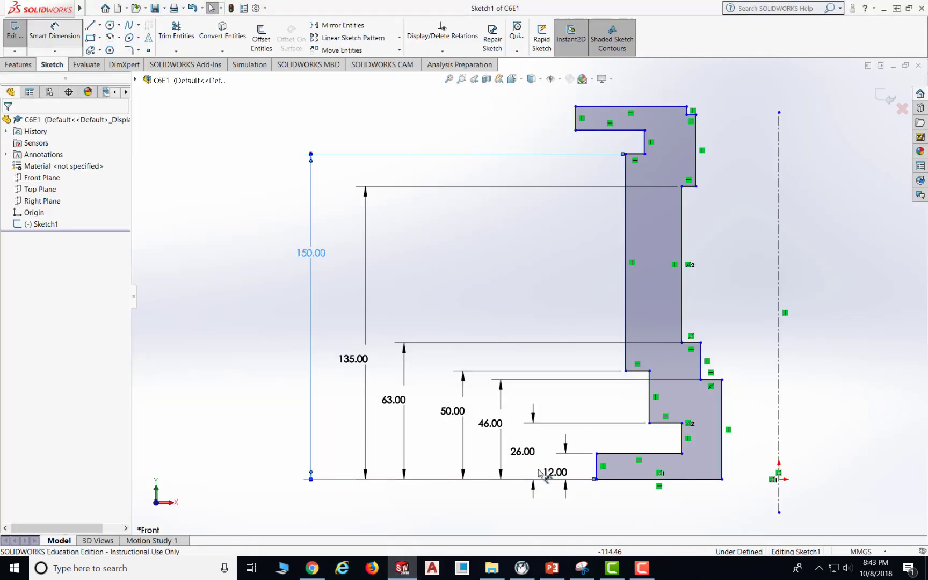
left_click(614, 481)
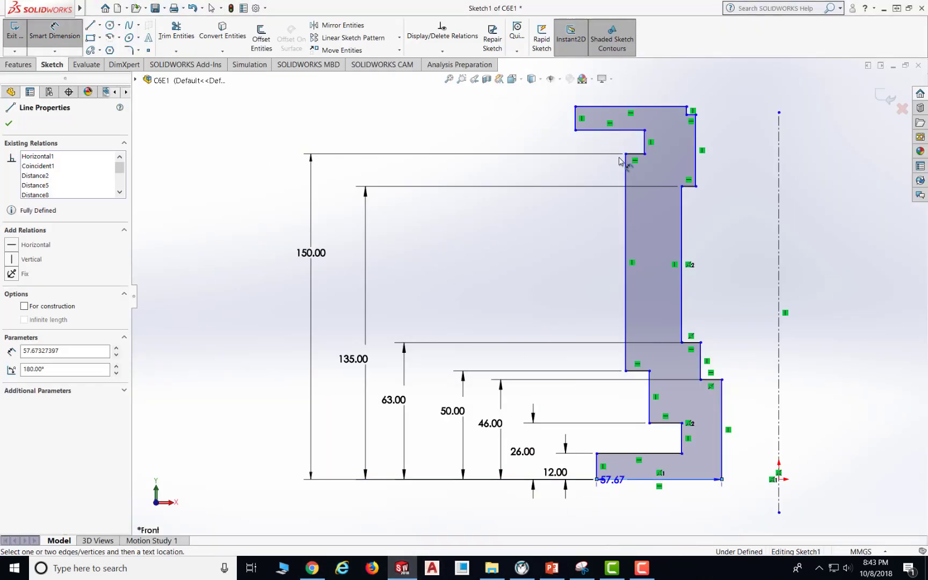
left_click(604, 106)
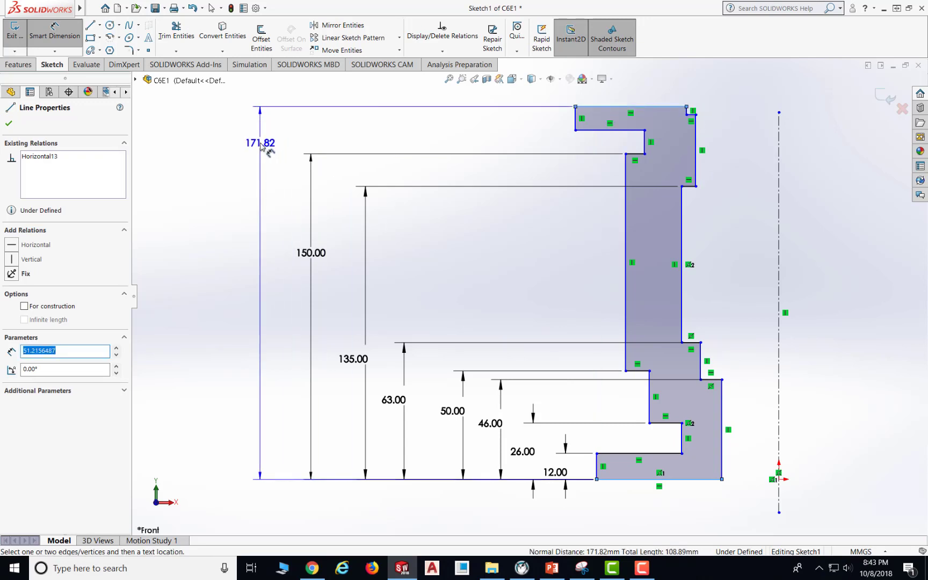
left_click(268, 240)
type("185")
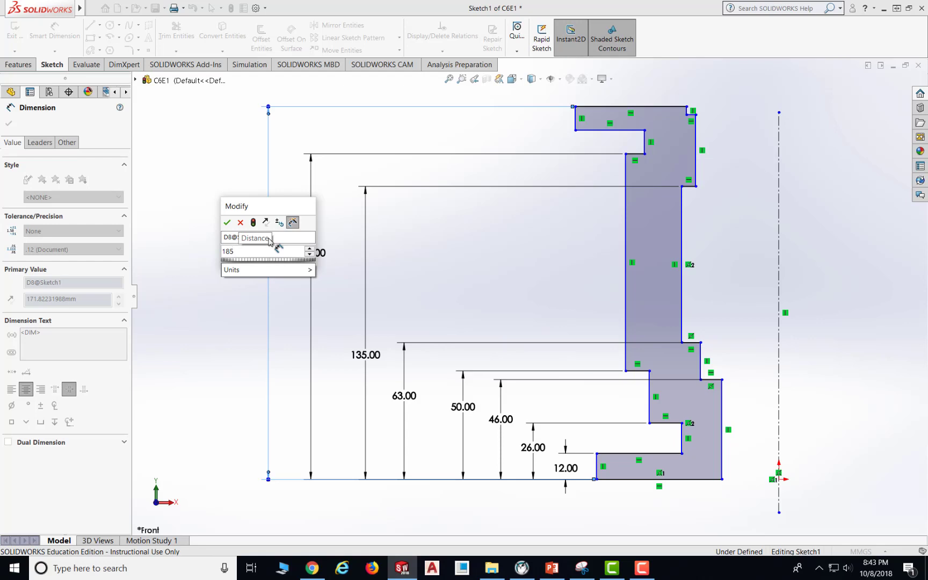
key("Return")
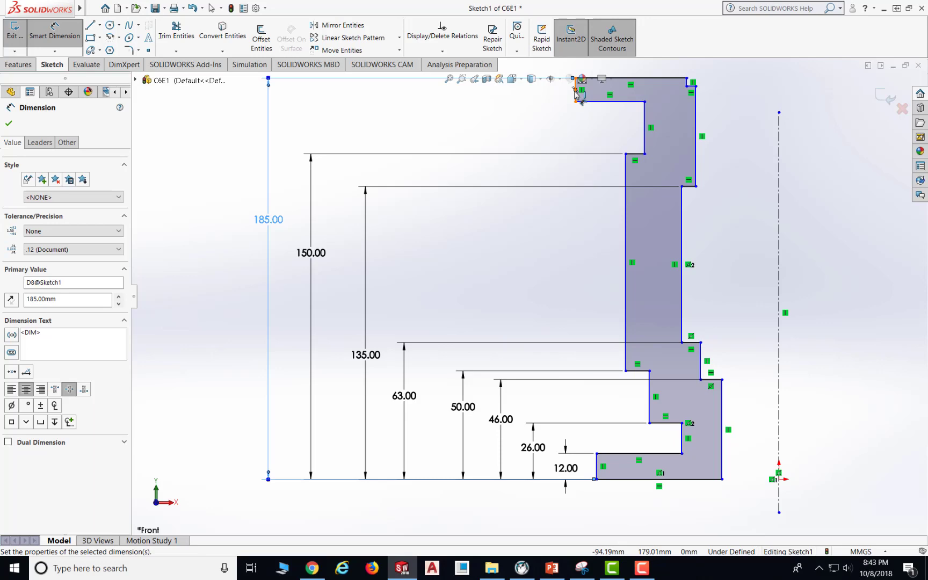
- Consult the PowerPoint drawing, dimension the upper flange's outer vertical edge as 12 mm thick, and save the part
left_click(552, 568)
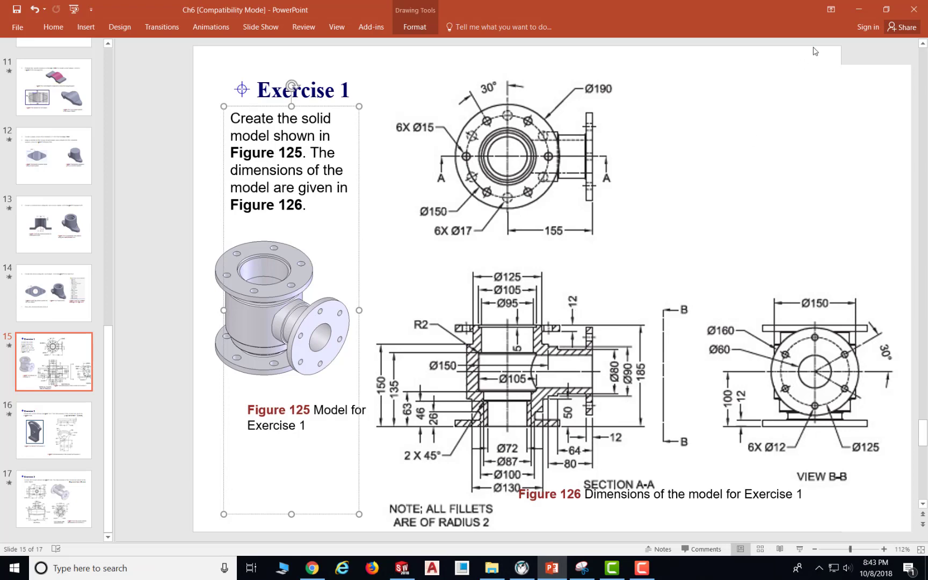
left_click(401, 568)
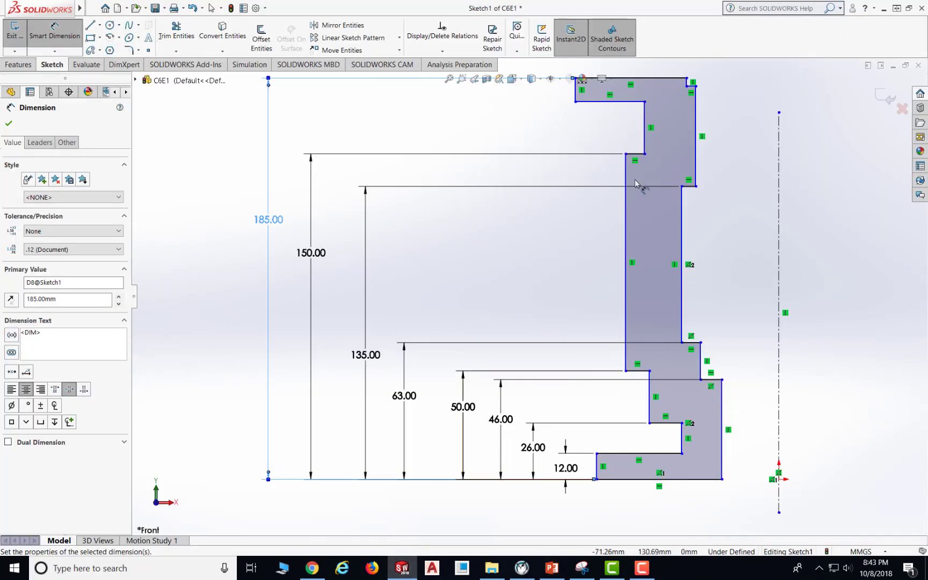
left_click(575, 92)
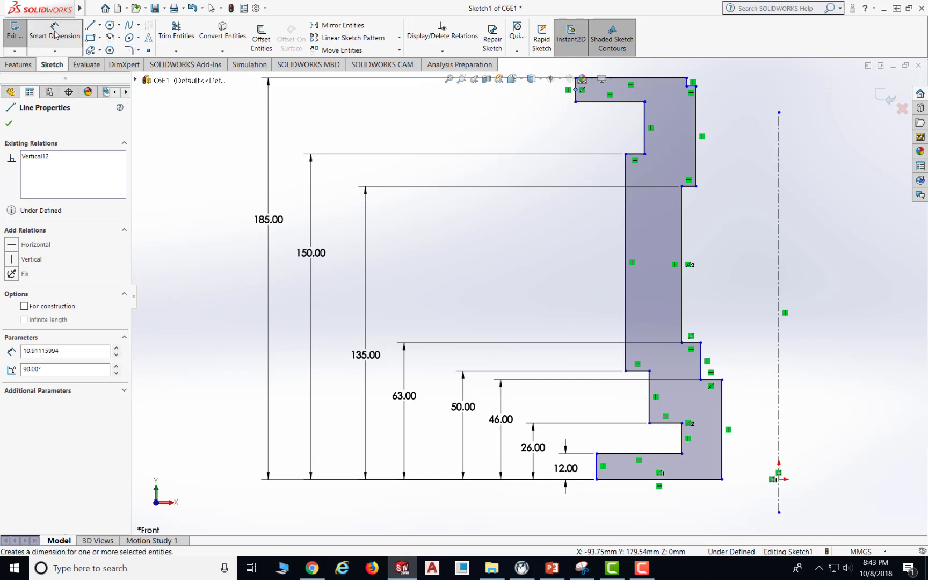
left_click(514, 119)
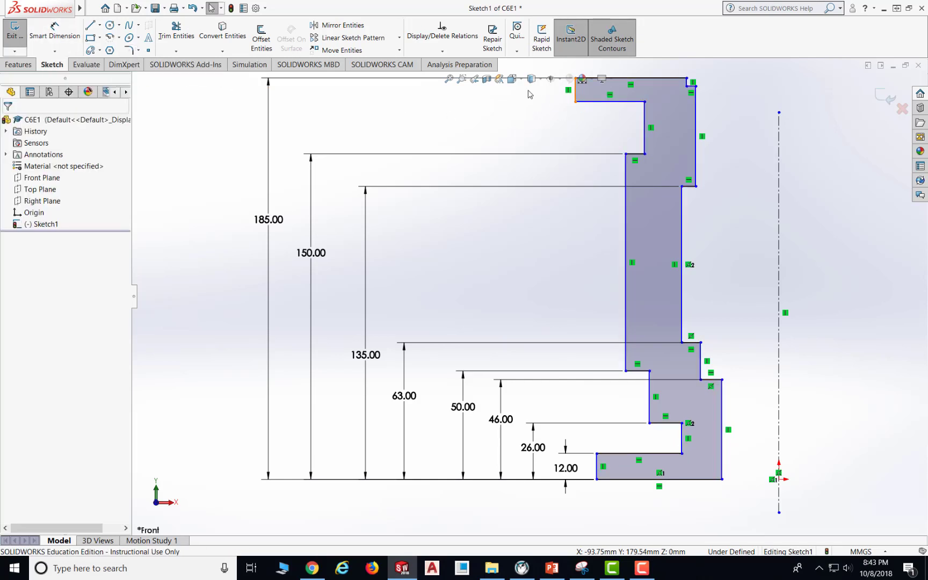
left_click(73, 33)
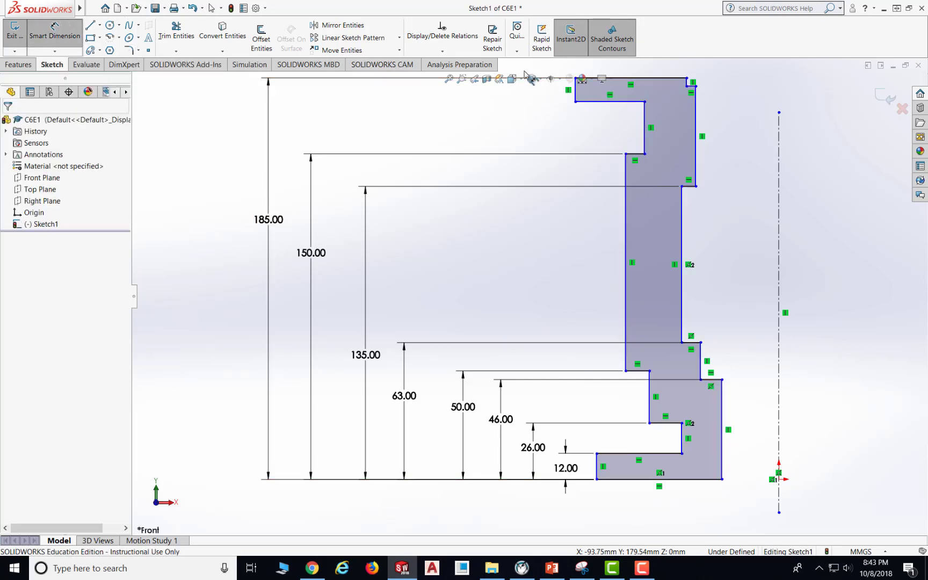
left_click(578, 95)
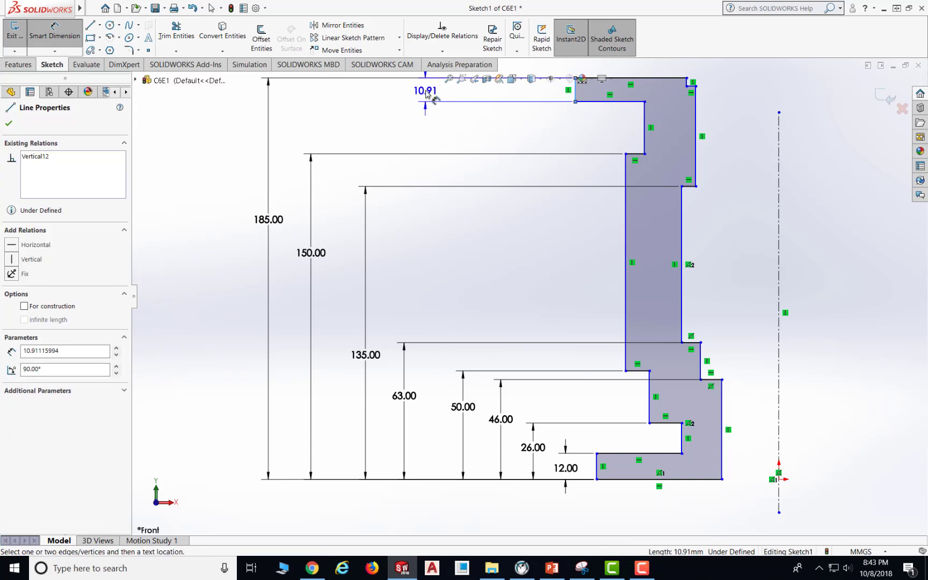
left_click(426, 93)
type("12")
key("Return")
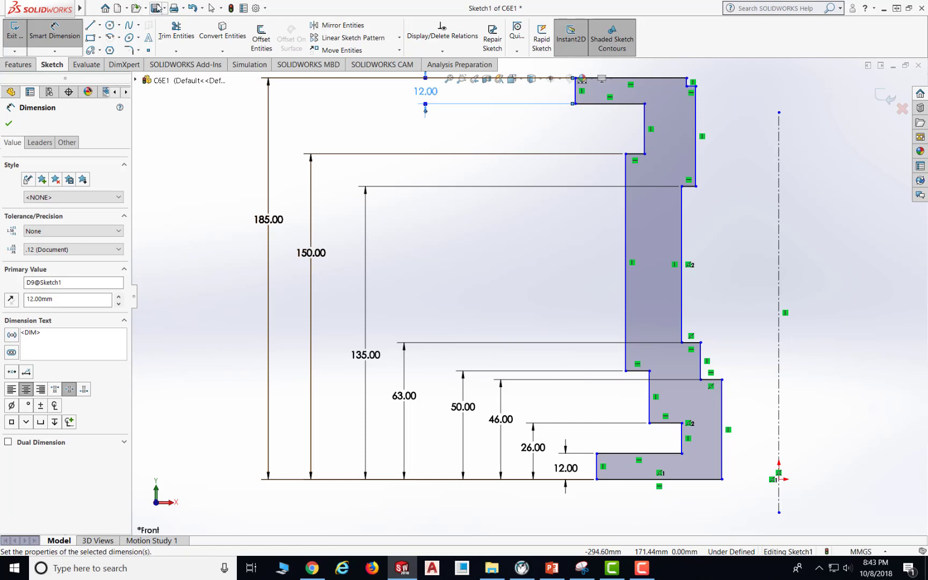
left_click(156, 9)
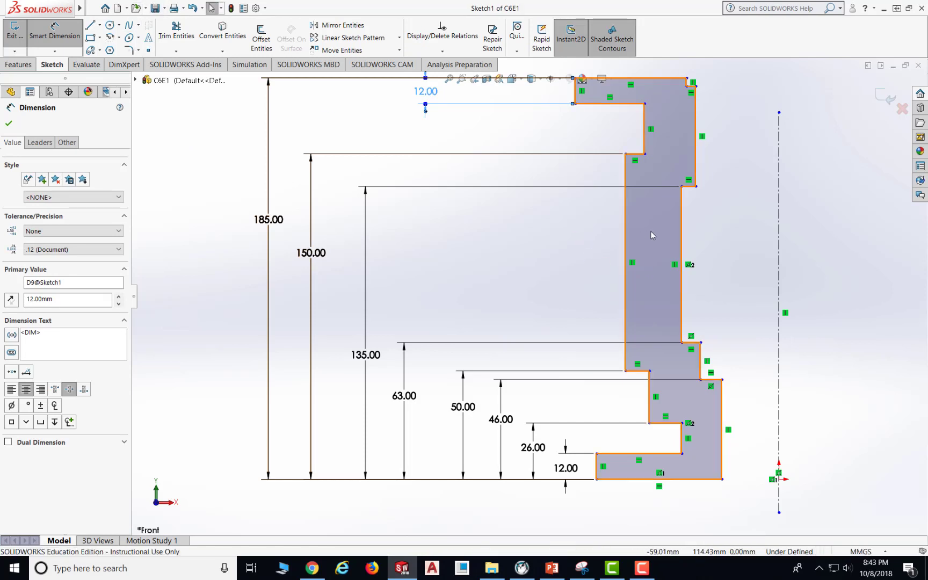
- Extend the centerline's upper endpoint above the profile's top edge, to a height of about 193 mm
key("Escape")
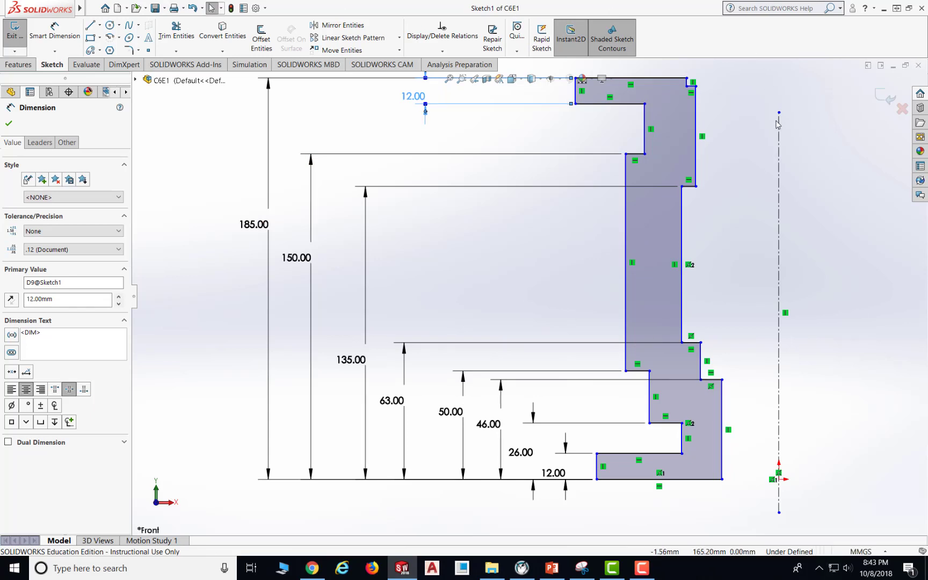
left_click_drag(779, 105, 783, 62)
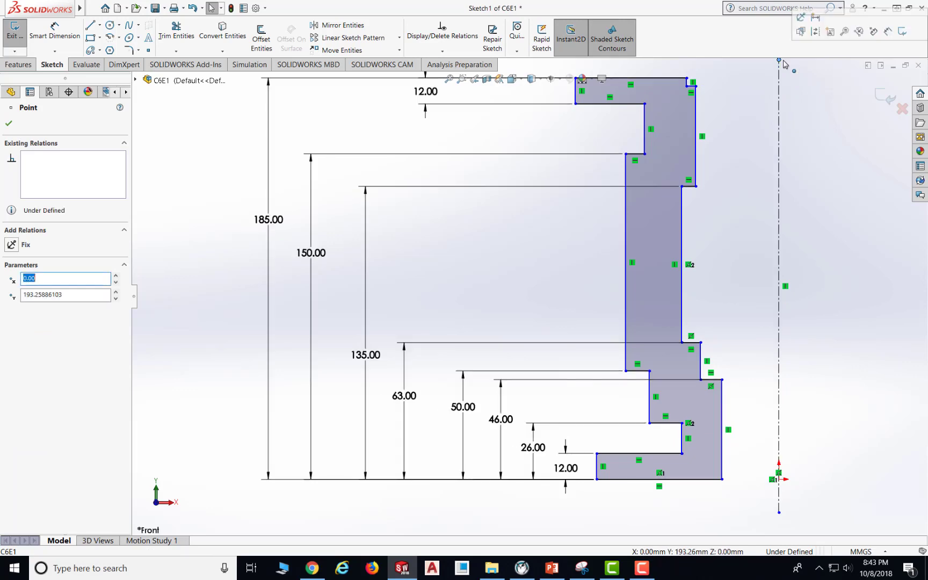
- Consult the PowerPoint drawing and dimension the upper neck's outer vertical edge, just below the top flange, at 125/2 mm from the centerline
left_click(552, 568)
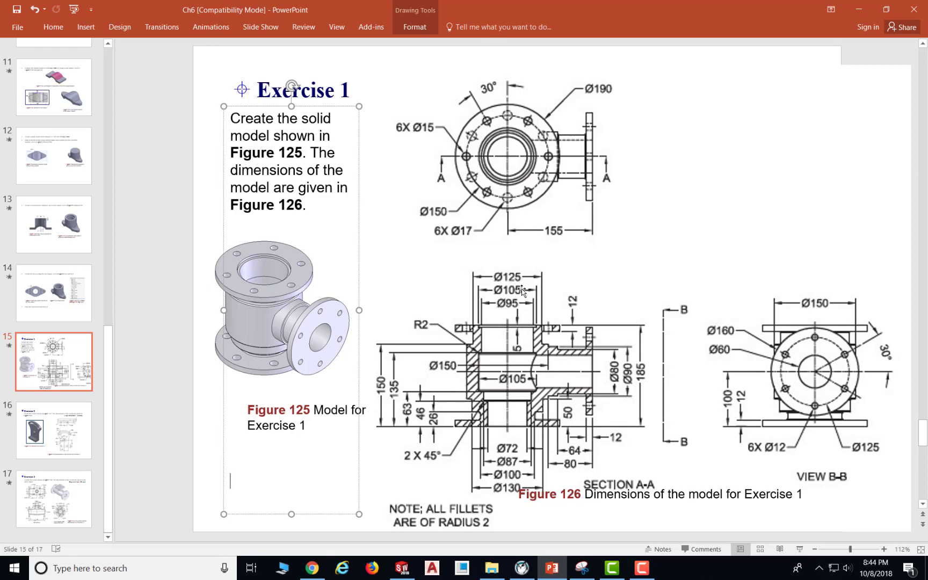
mouse_move(648, 574)
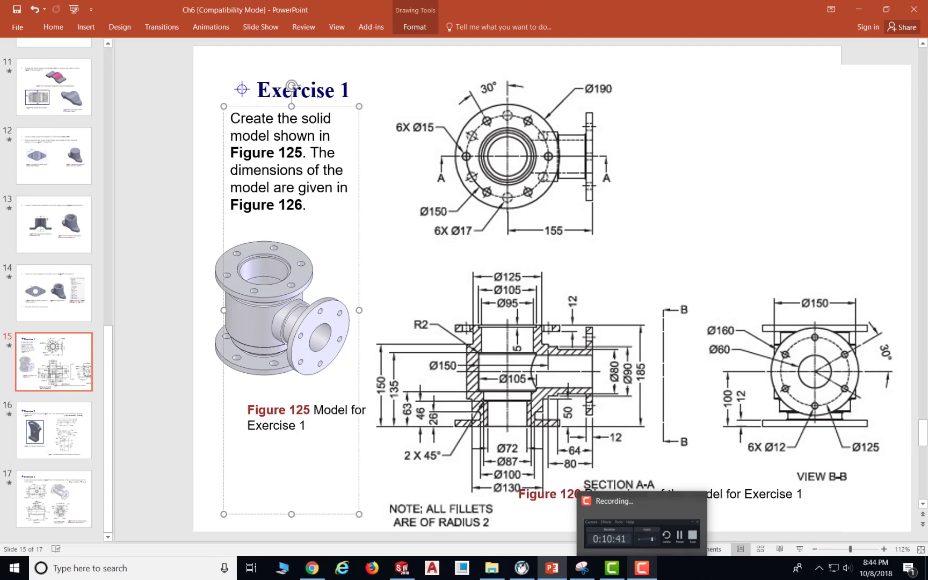
left_click(559, 564)
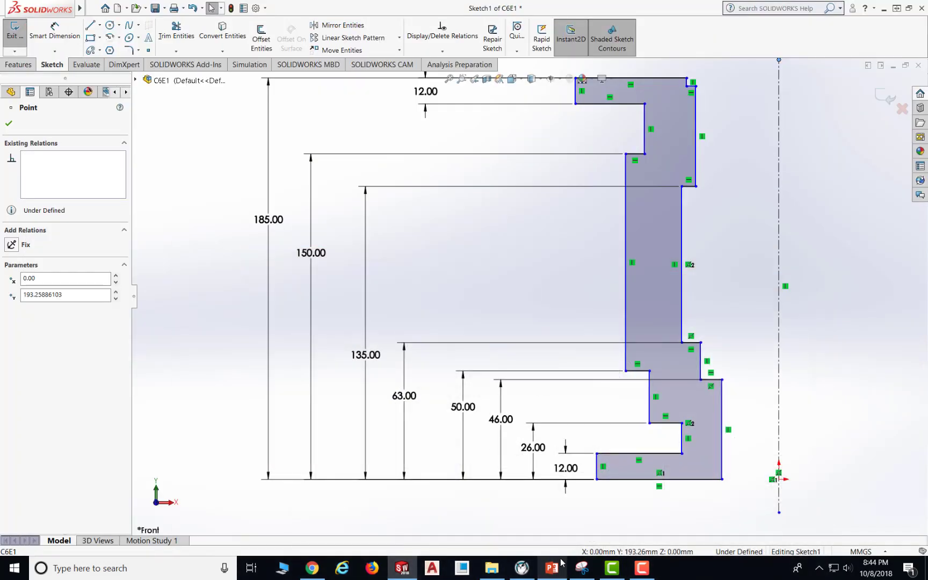
scroll(739, 122, "down", 1)
scroll(739, 122, "up", 1)
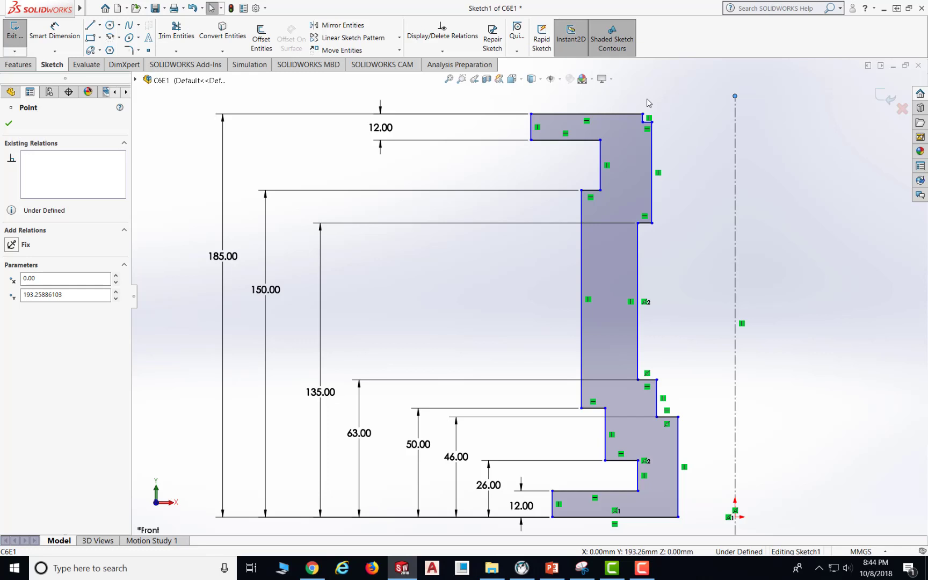
left_click(601, 158)
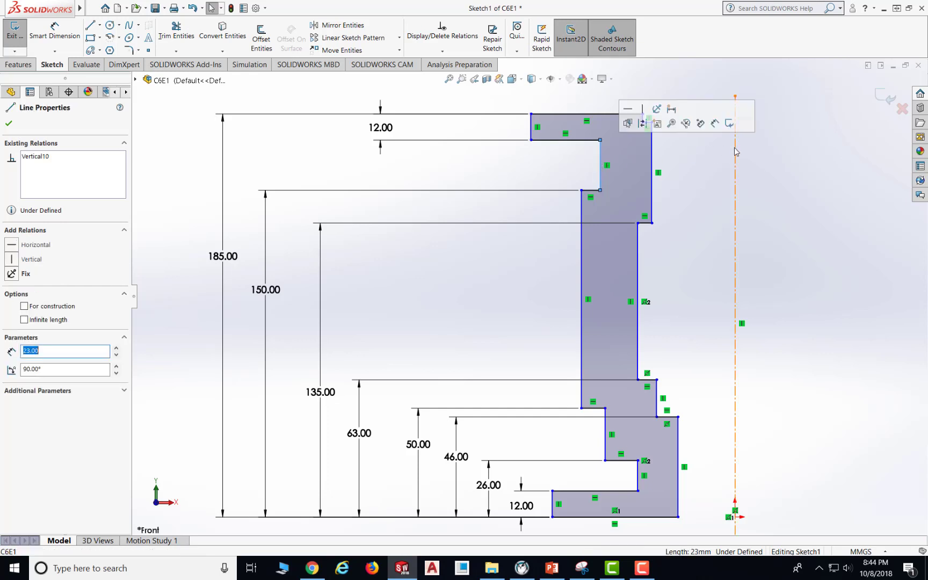
left_click(51, 39)
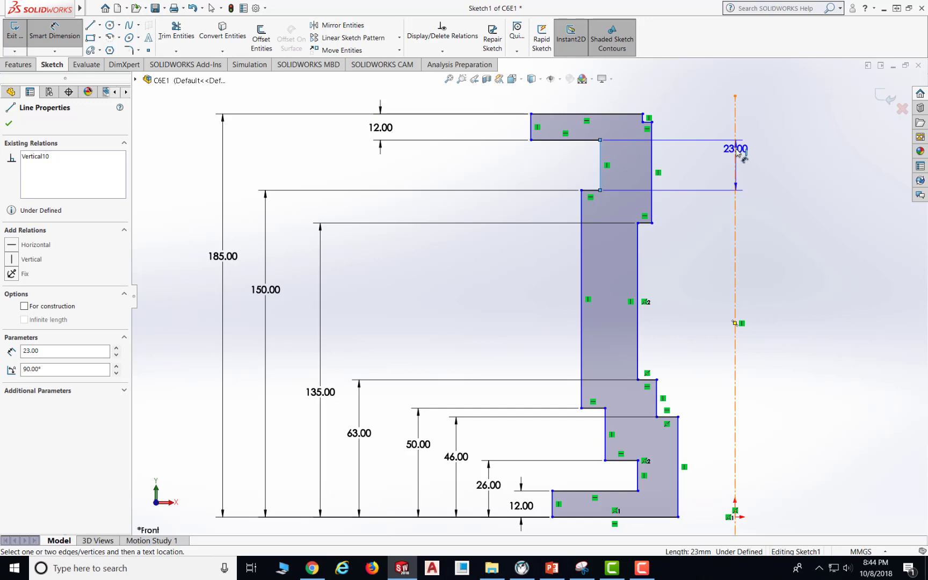
left_click(735, 145)
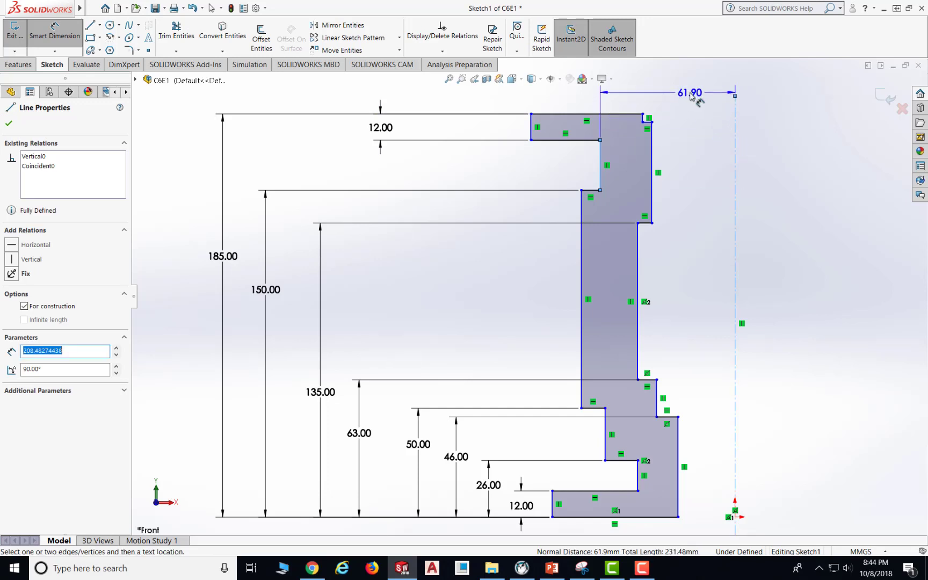
scroll(692, 96, "up", 2)
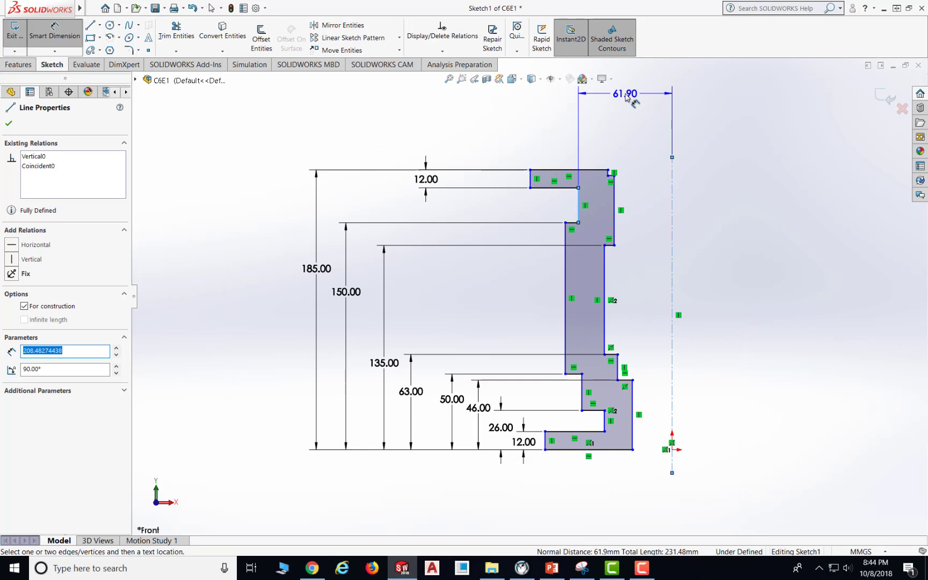
left_click(626, 96)
type("125/2")
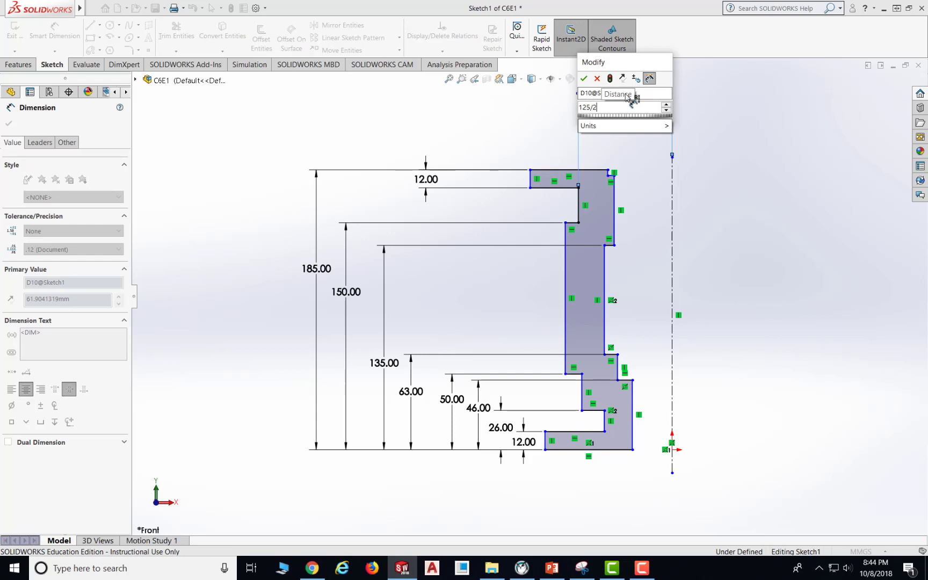
key("Return")
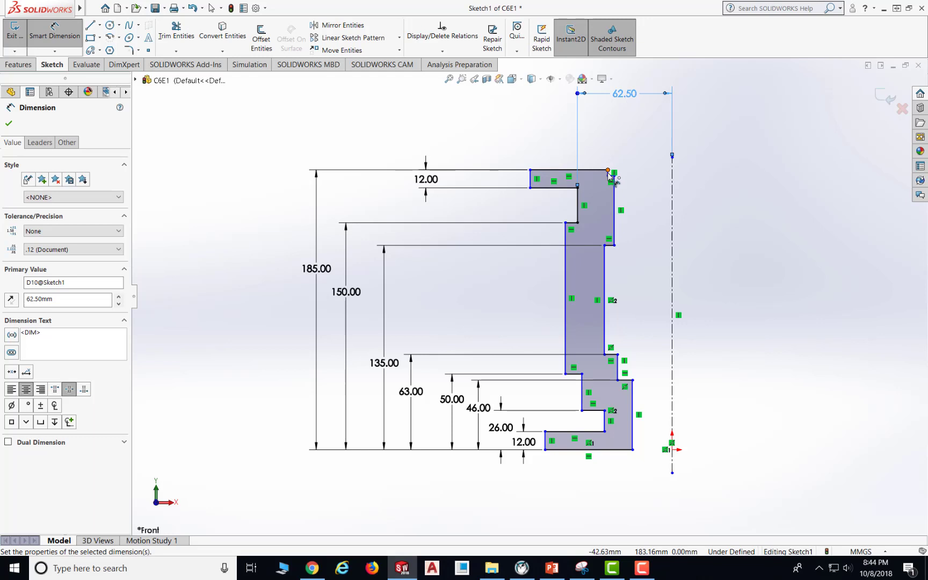
- Dimension the short vertical edge of the recess at the profile's top inner corner at 105/2 mm from the centerline
scroll(609, 175, "down", 2)
scroll(609, 175, "down", 2)
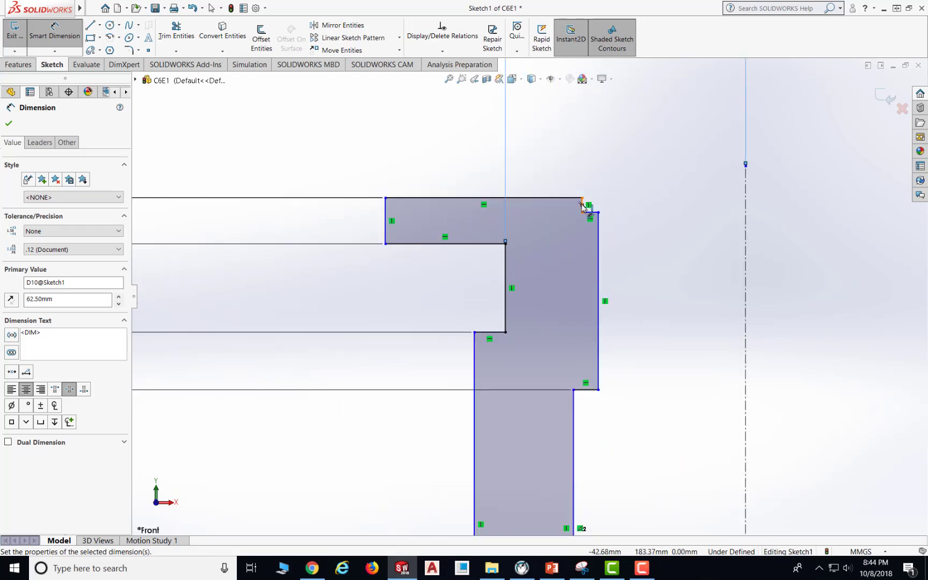
left_click(582, 205)
left_click(746, 203)
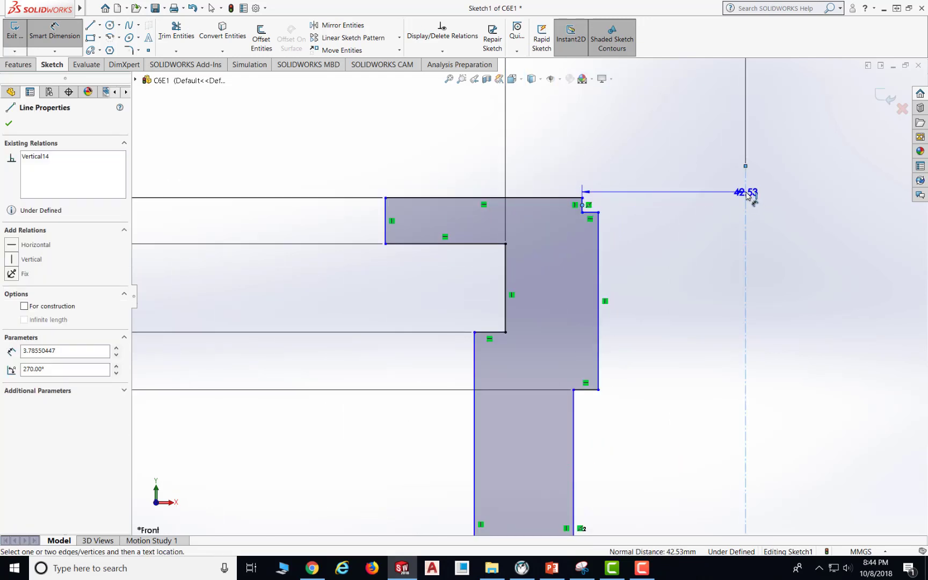
scroll(725, 192, "up", 3)
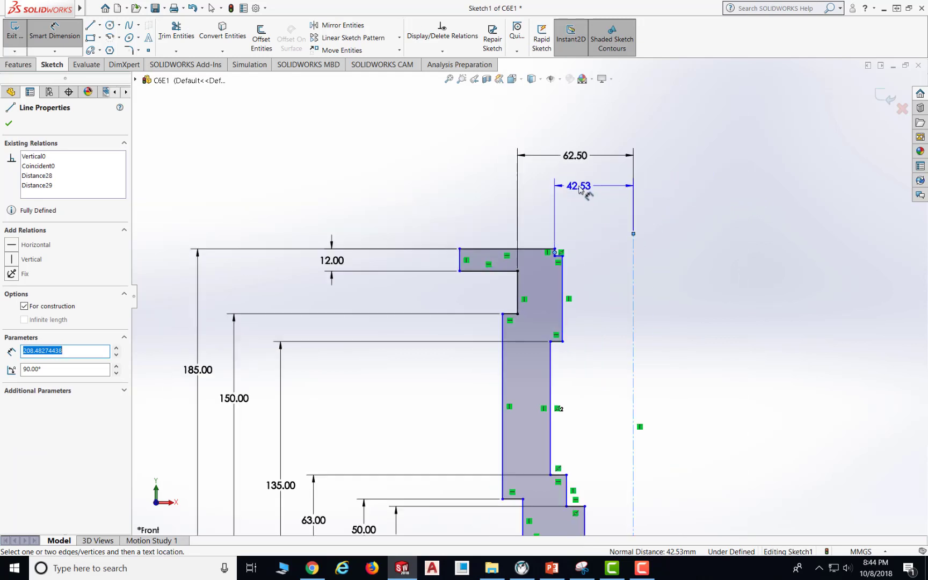
left_click(583, 179)
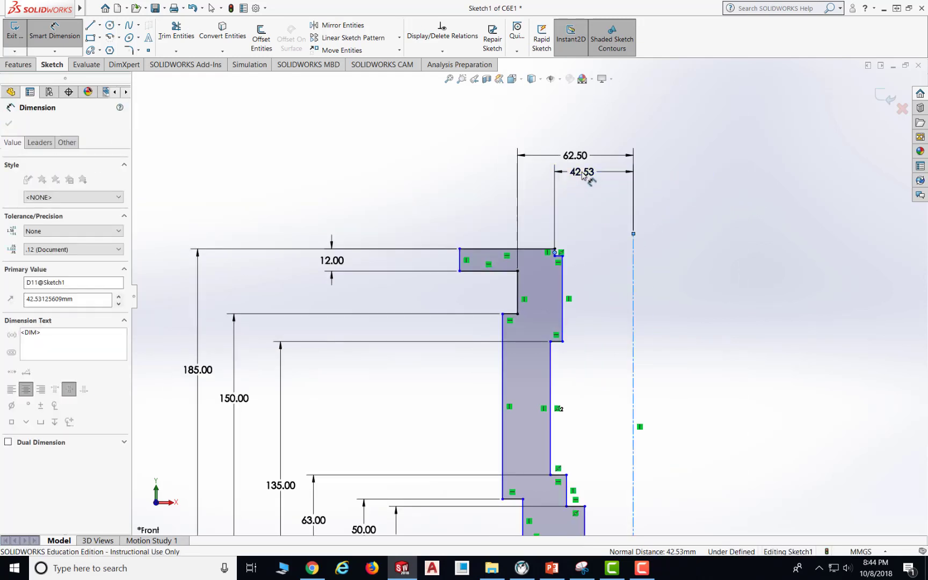
type("105/2")
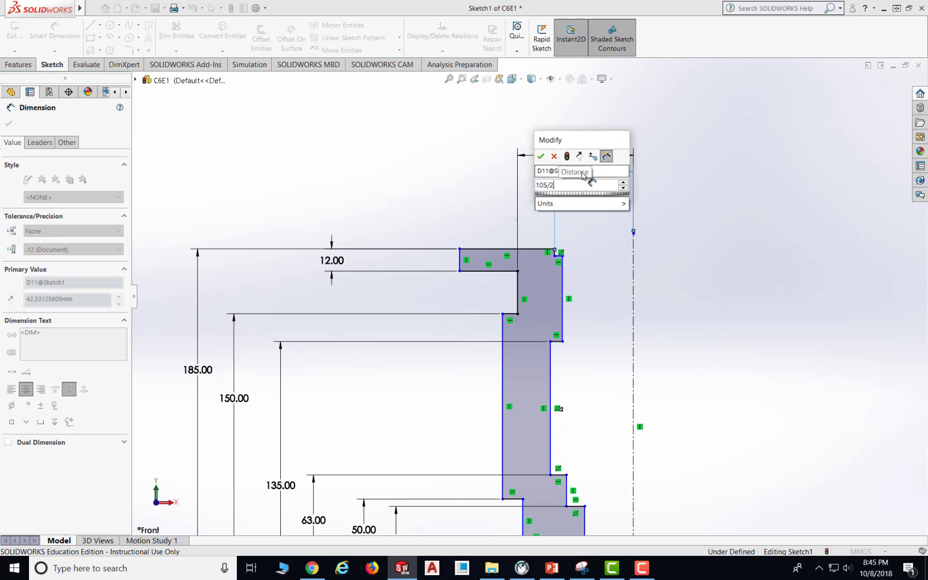
key("Return")
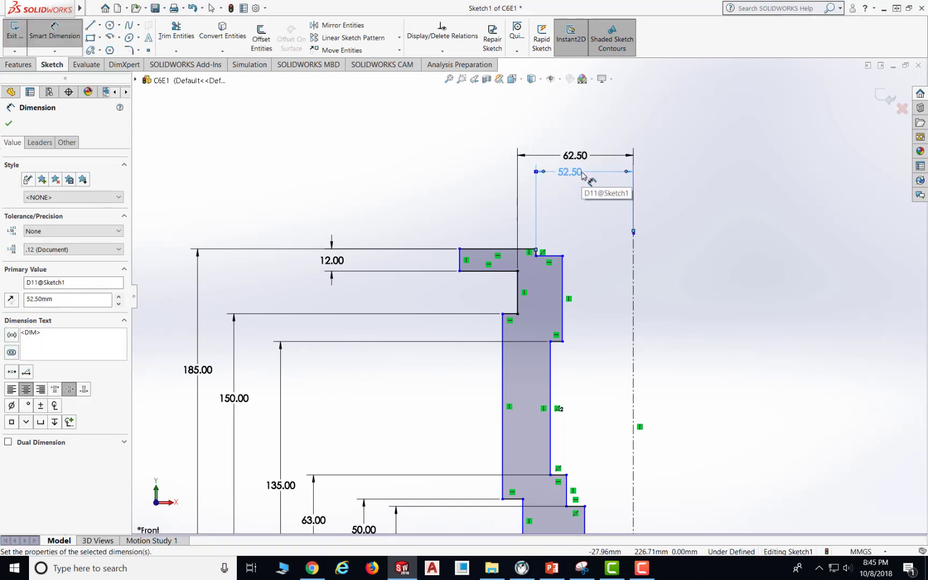
- Dimension the upper bore's inner vertical edge, below the top recess, at 95/2 mm from the centerline
left_click(562, 266)
left_click(633, 247)
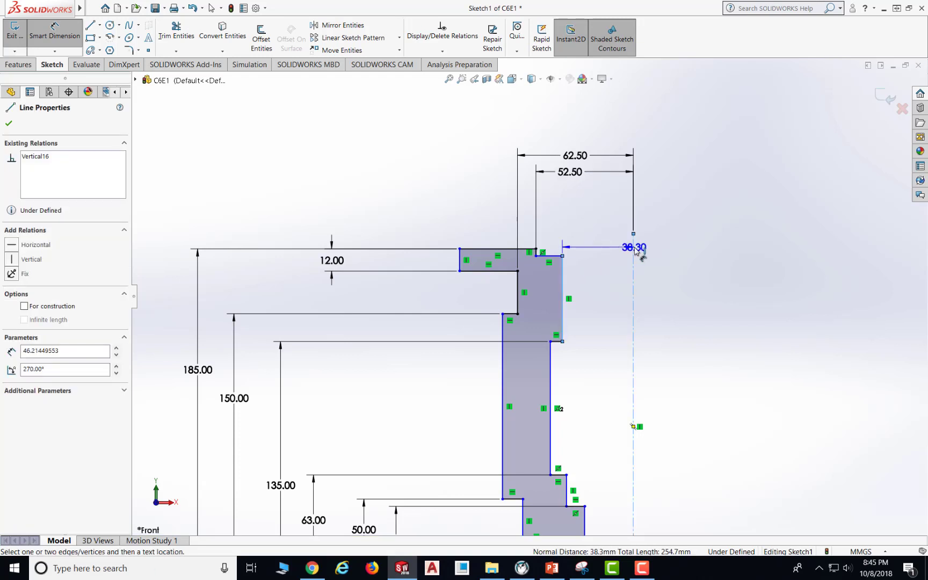
left_click(591, 197)
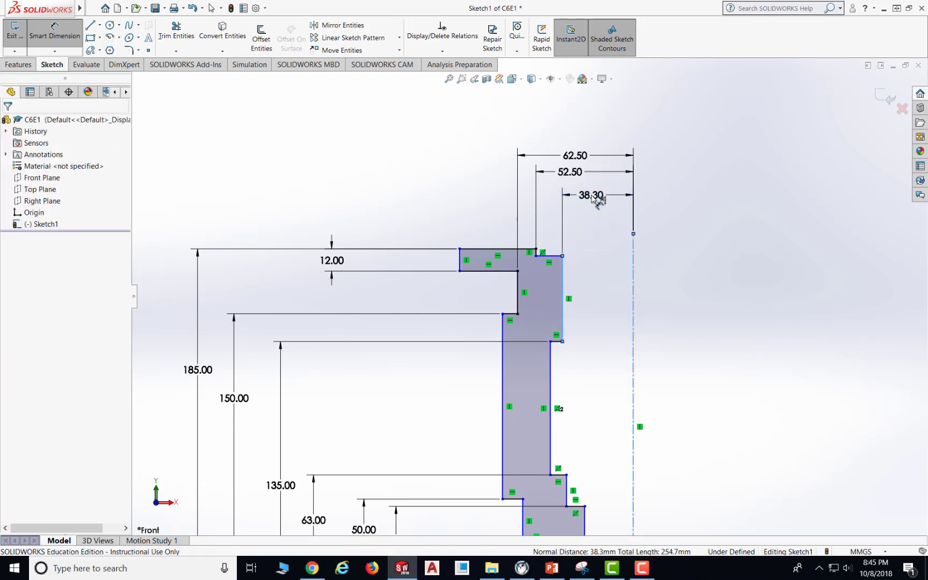
type("95/2")
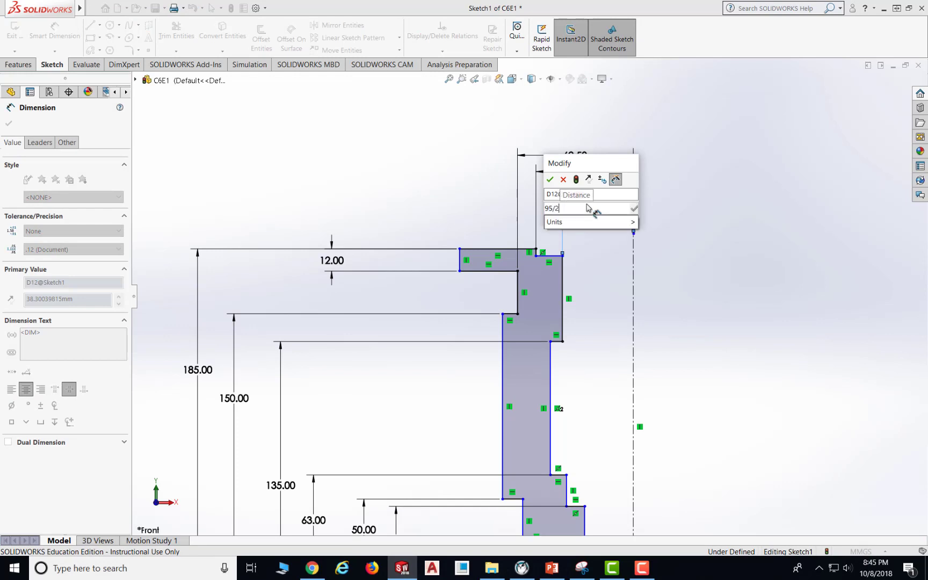
key("Return")
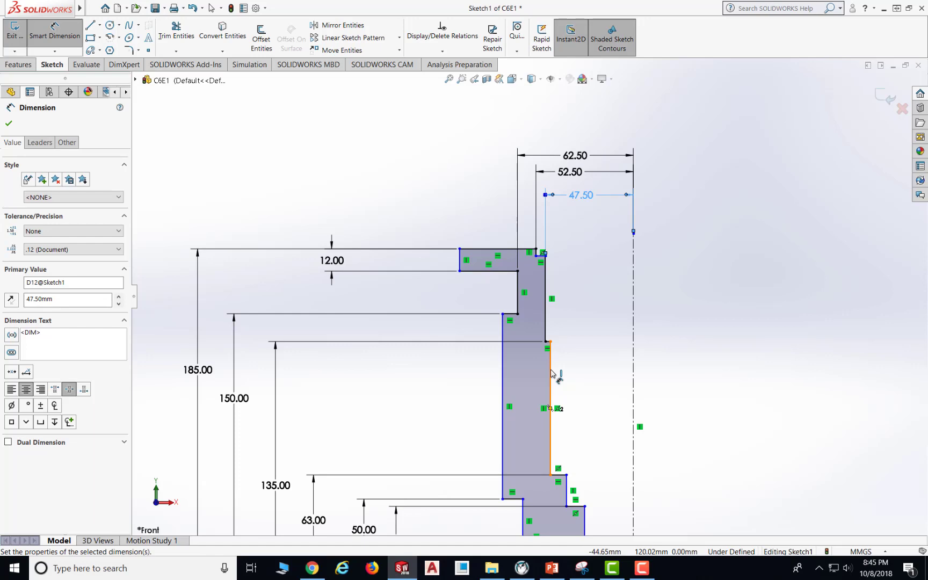
- Check the PowerPoint drawing and dimension the middle bore's long inner vertical edge at 105/2 mm from the centerline
left_click(551, 568)
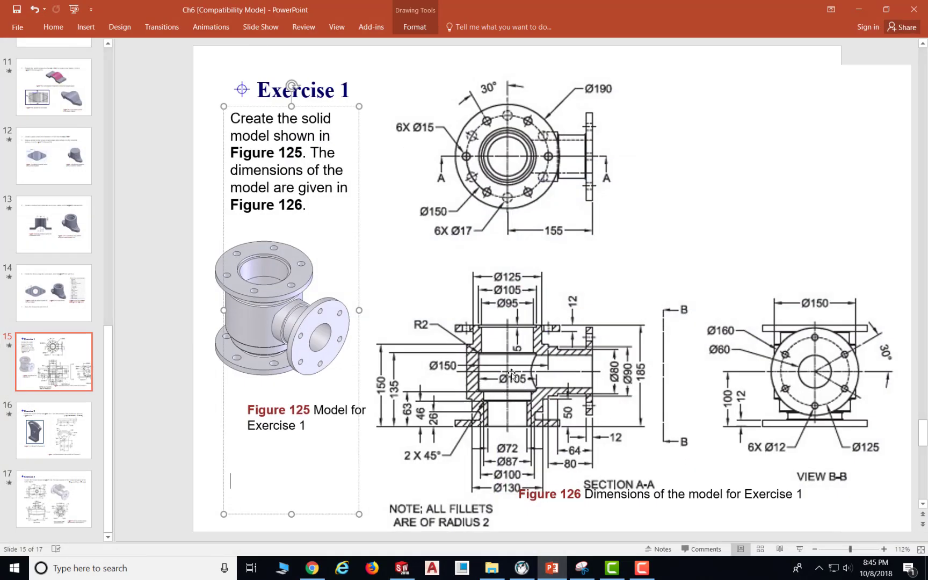
left_click(560, 577)
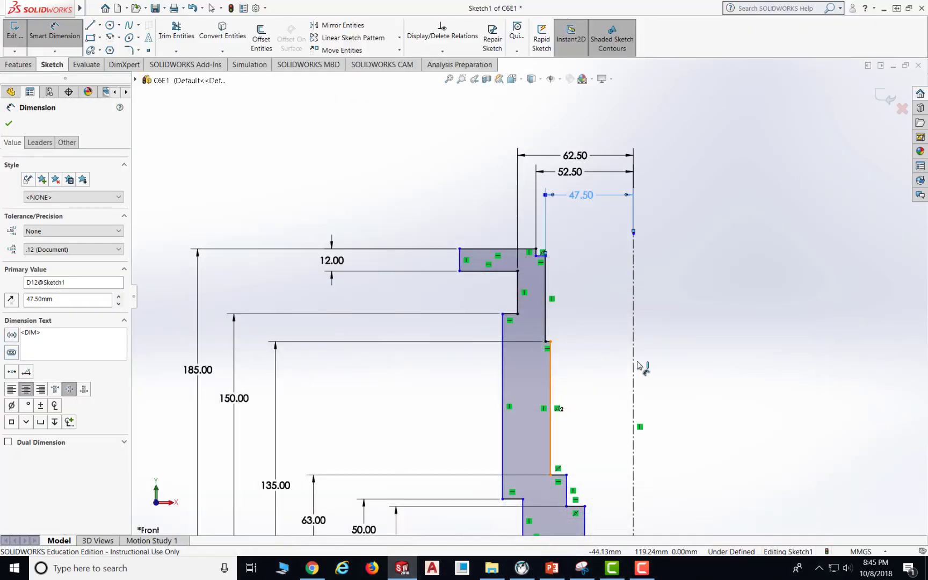
left_click(634, 366)
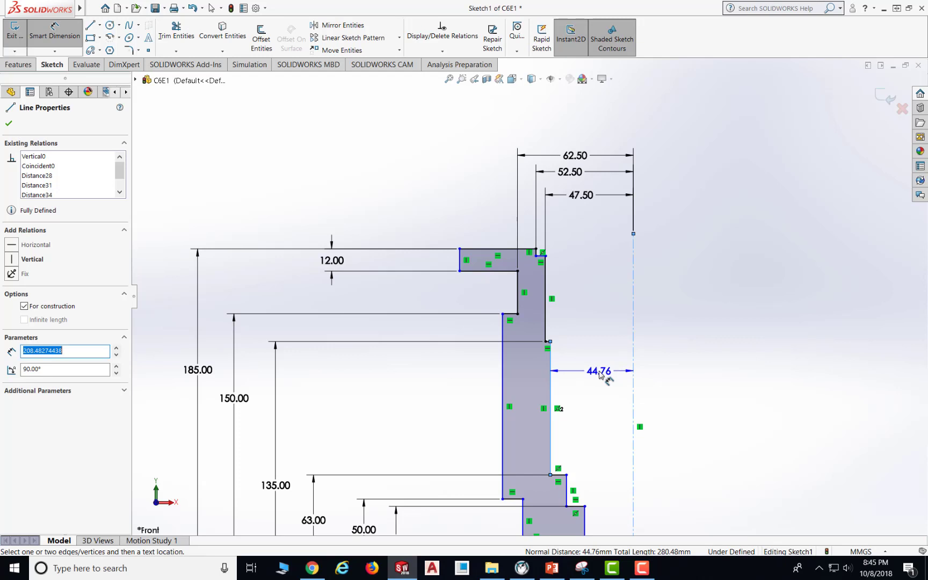
left_click(600, 375)
type("105/2")
key("Return")
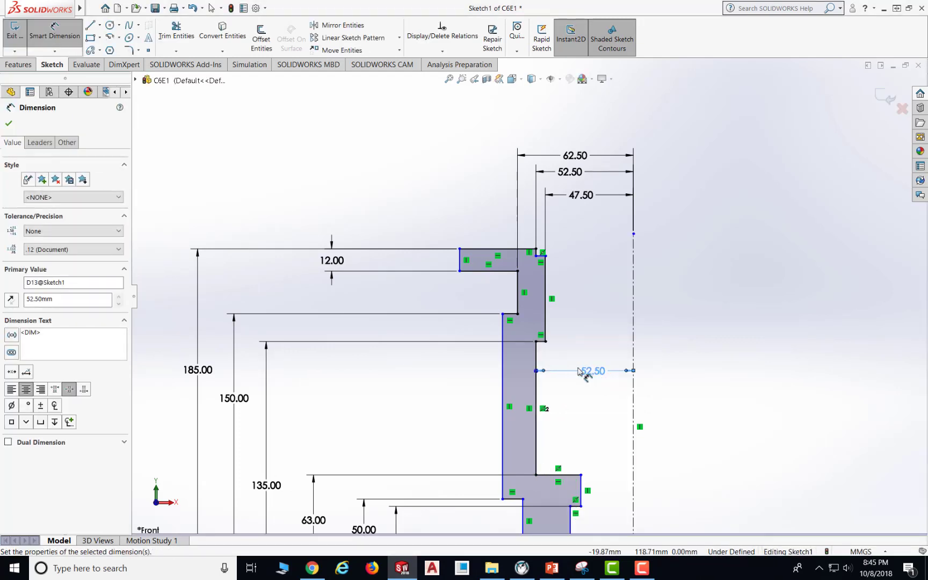
- Check the PowerPoint drawing and dimension the main body's long outer vertical edge at 150/2 mm from the centerline
scroll(596, 393, "up", 2)
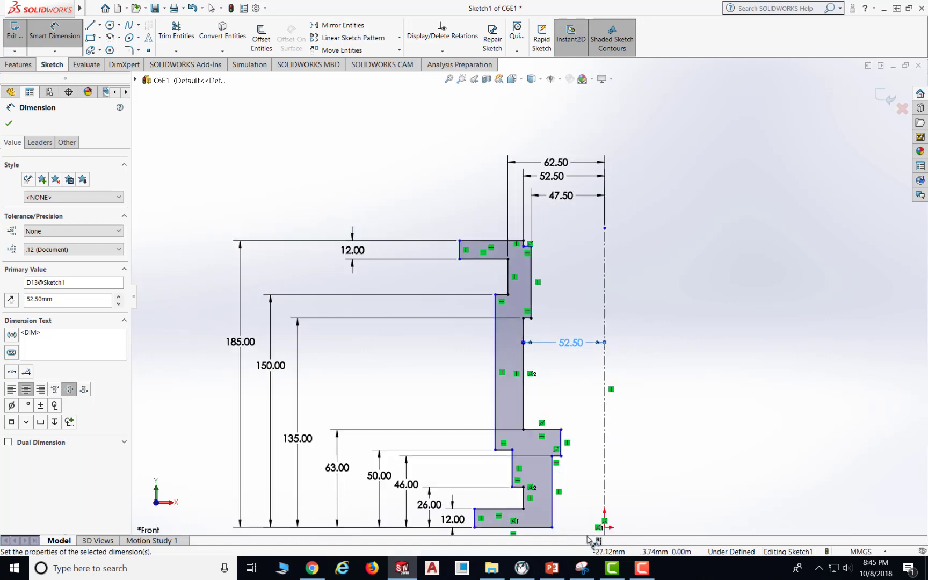
left_click(552, 568)
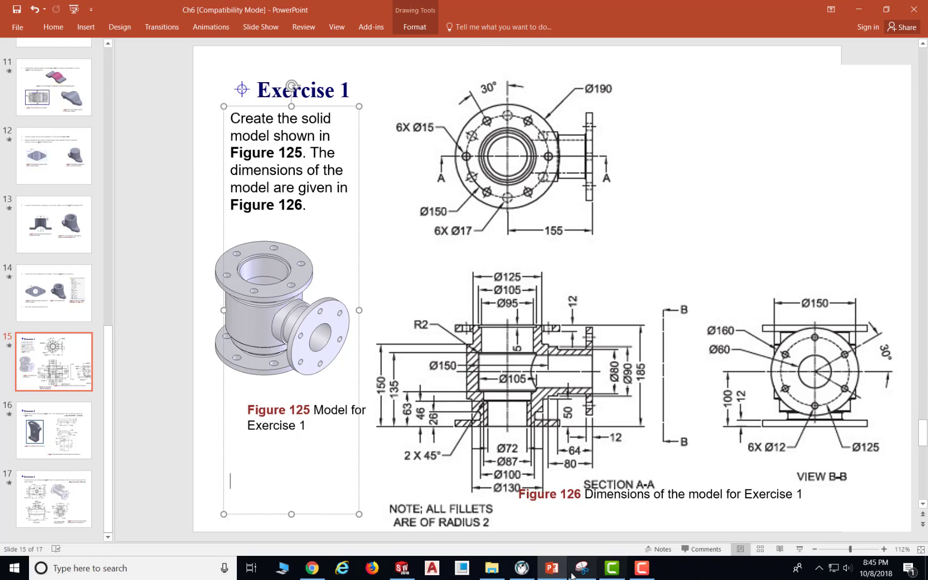
left_click(551, 568)
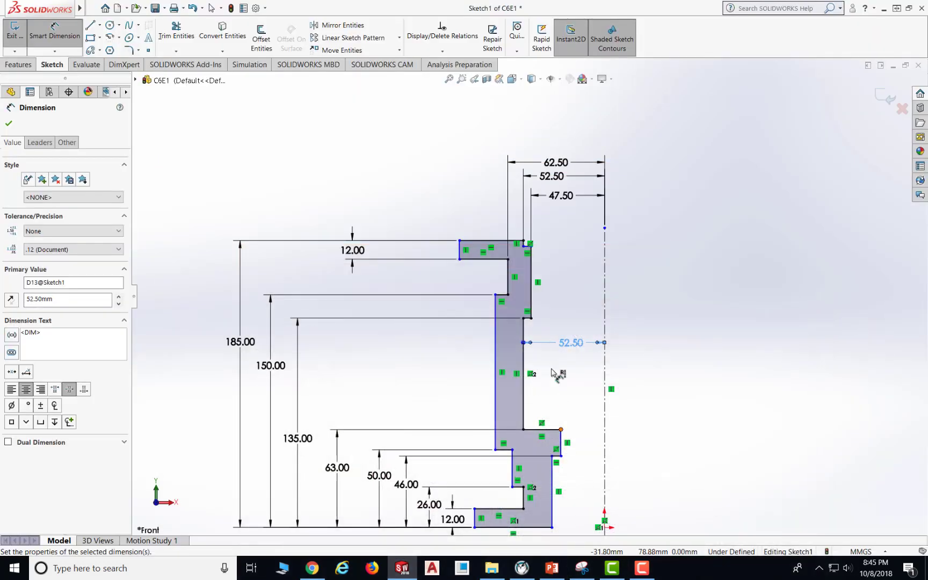
left_click(495, 334)
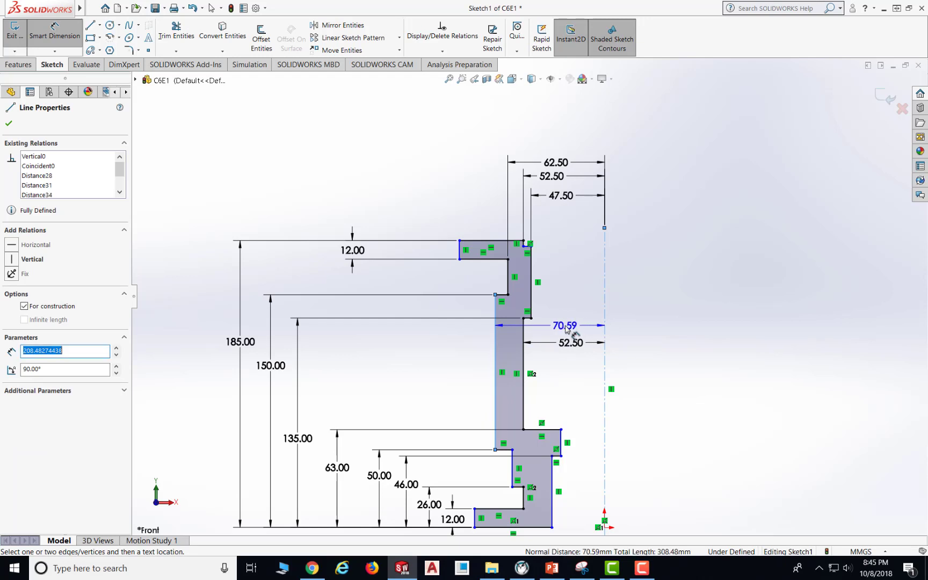
left_click(601, 329)
type("150/2")
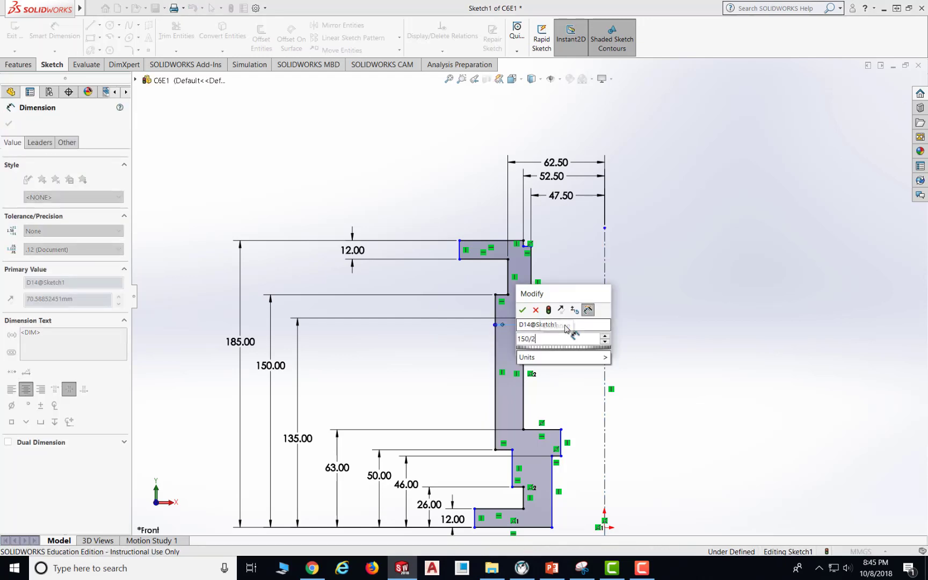
key("Return")
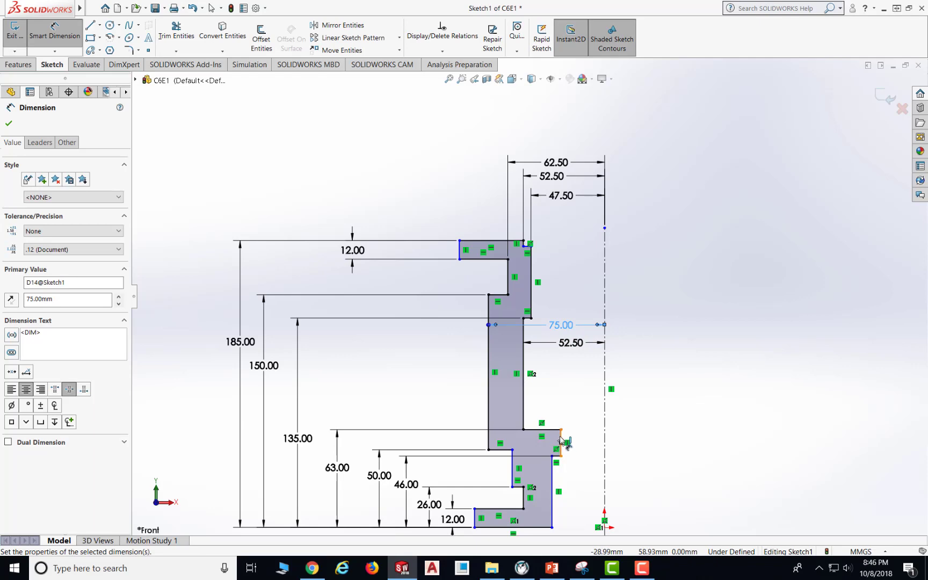
- Check the PowerPoint drawing and dimension the lowest bore's inner vertical edge at 72/2 mm from the centerline
left_click(553, 576)
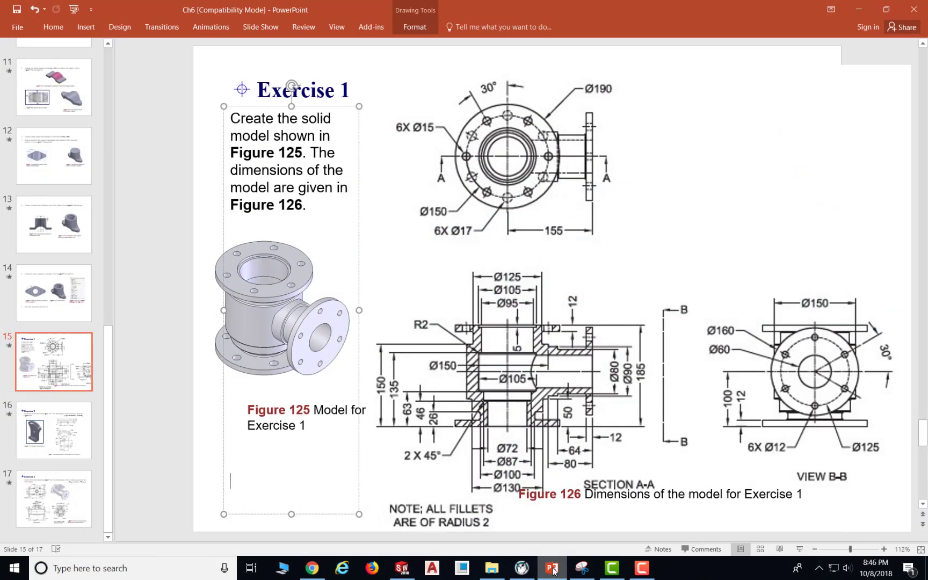
scroll(484, 418, "down", 1)
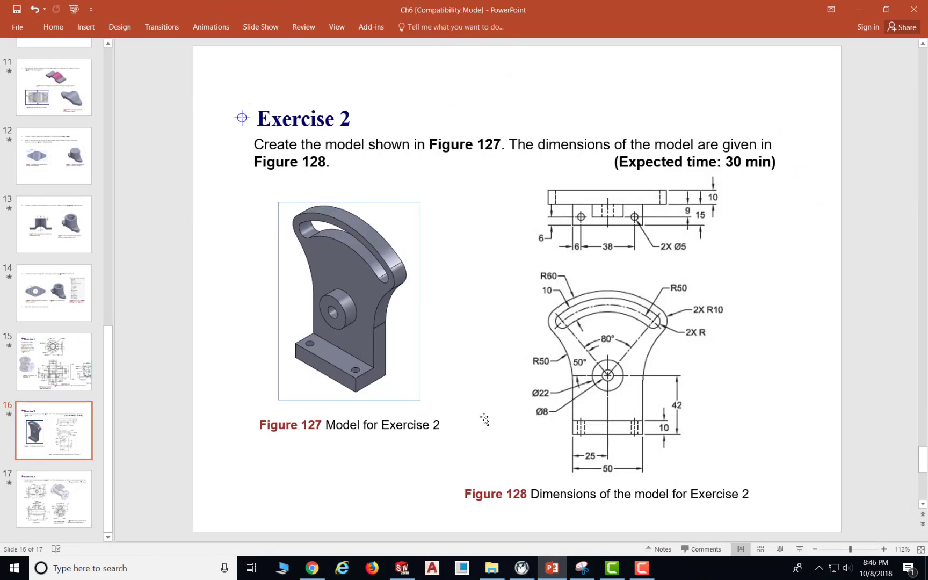
scroll(483, 421, "up", 1)
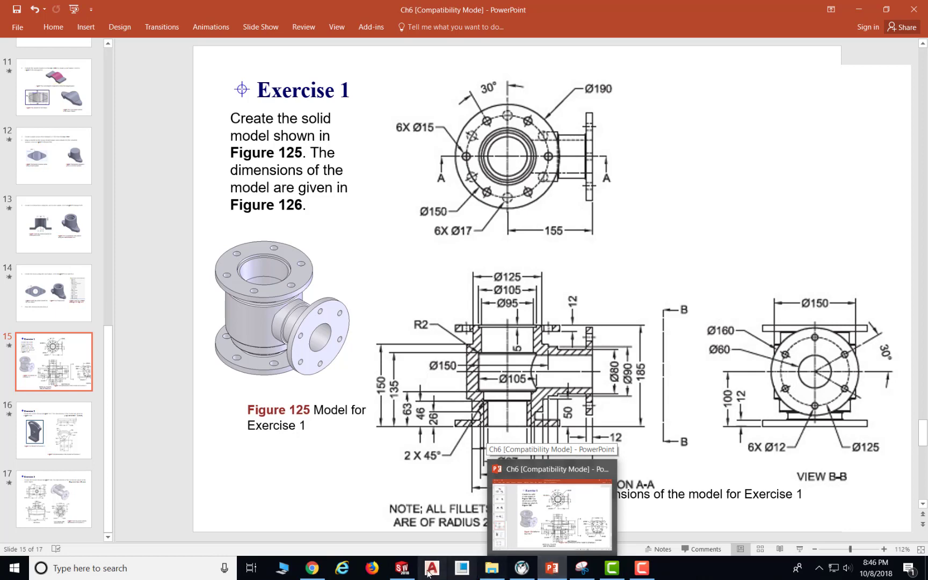
left_click(398, 570)
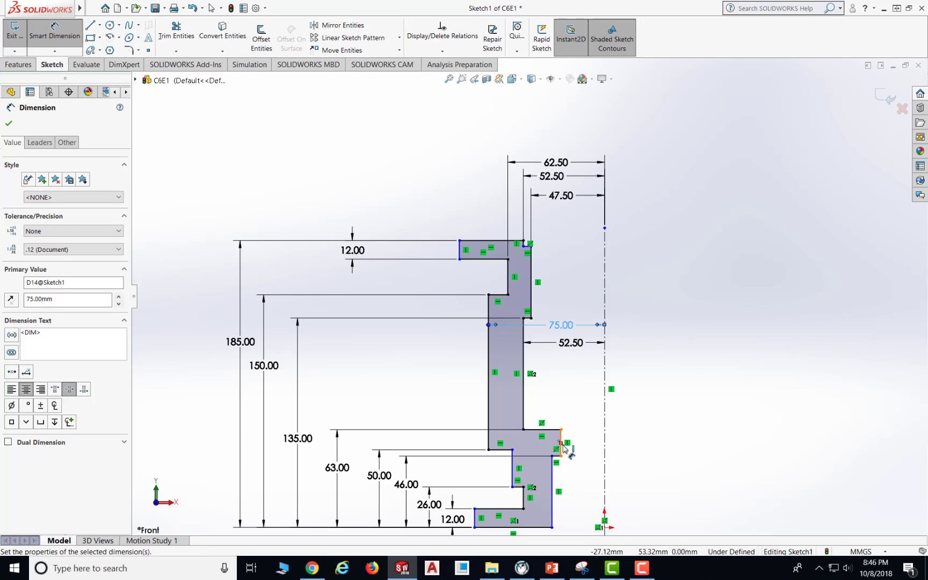
middle_click_drag(596, 464, 585, 236, "ctrl")
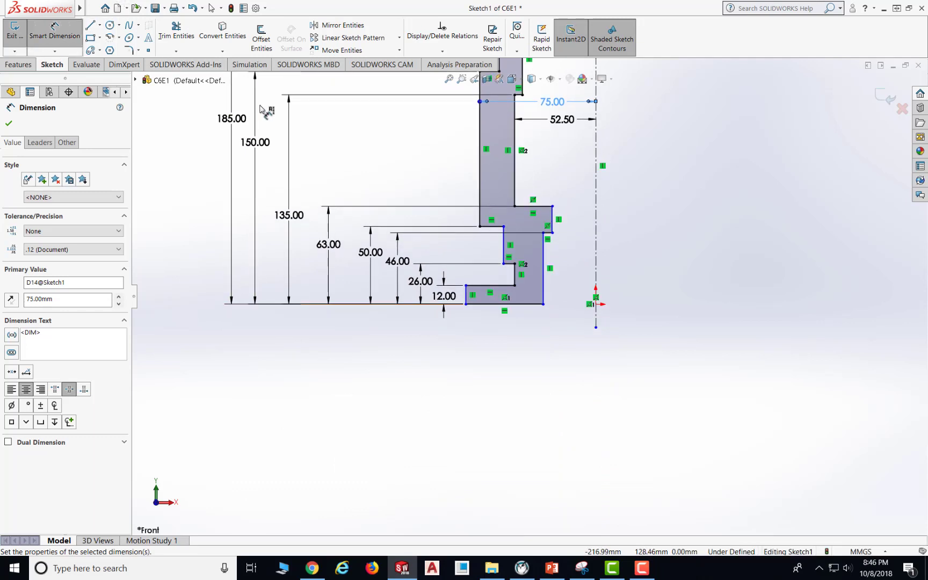
left_click(543, 292)
left_click(596, 279)
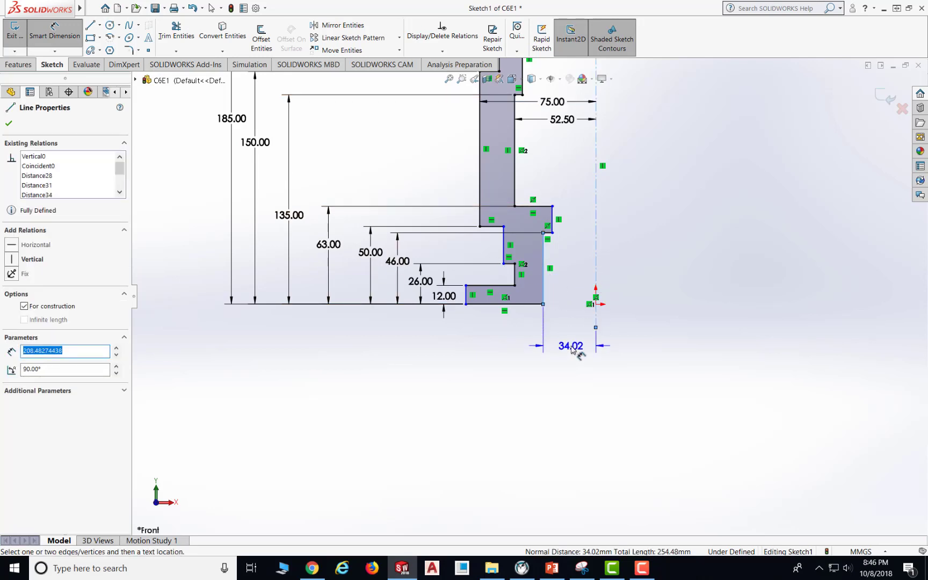
left_click(568, 352)
type("72/2")
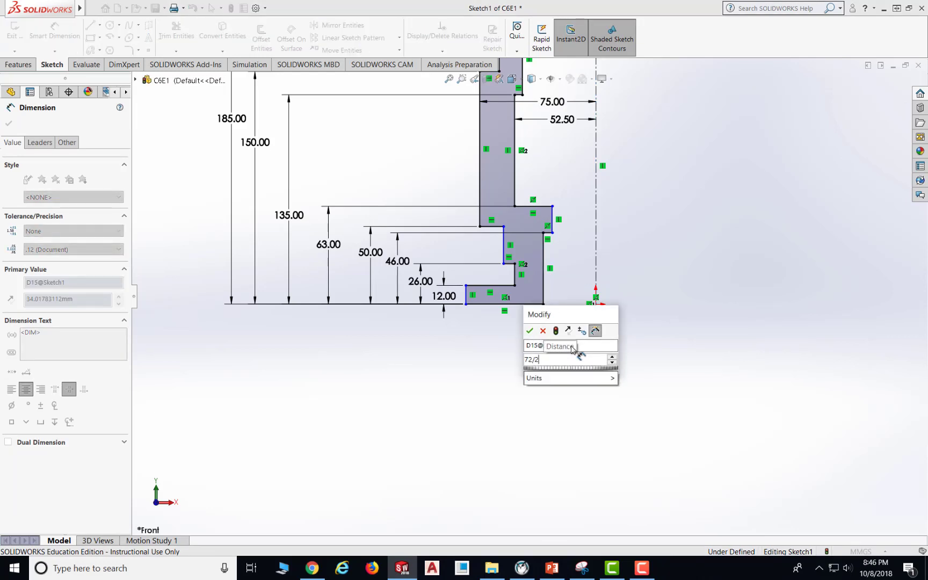
key("Return")
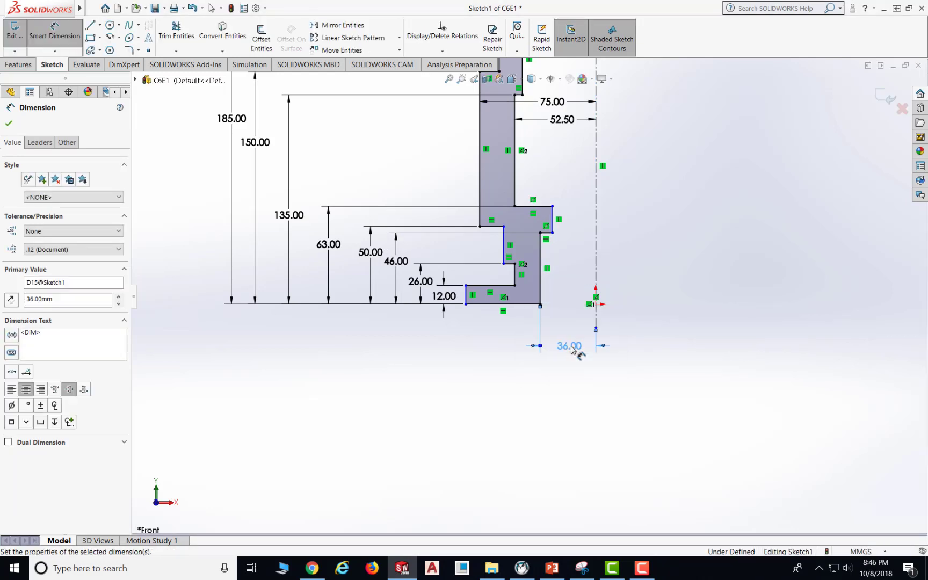
- Check the PowerPoint drawing and dimension the short inner vertical edge just above the lowest bore at 87/2 mm from the centerline
left_click(555, 569)
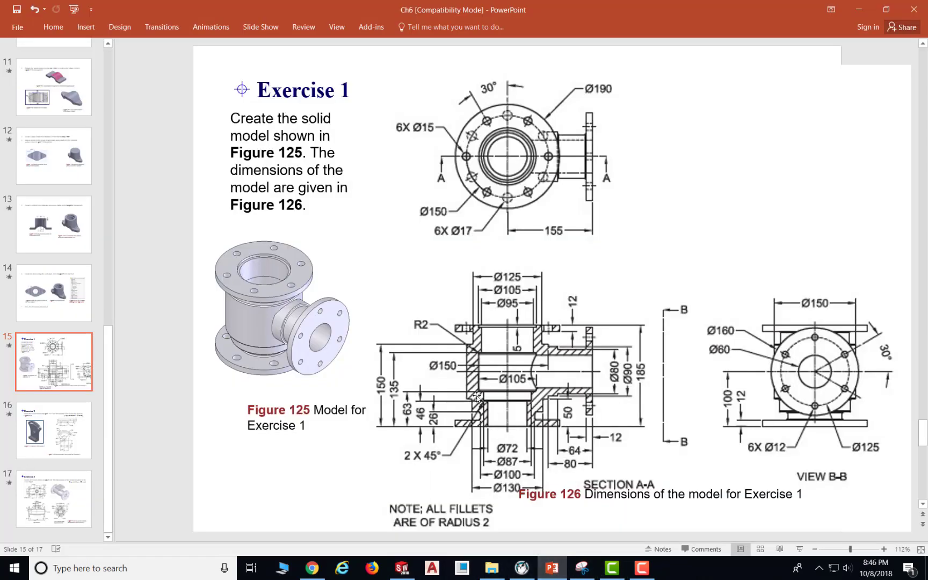
left_click(550, 570)
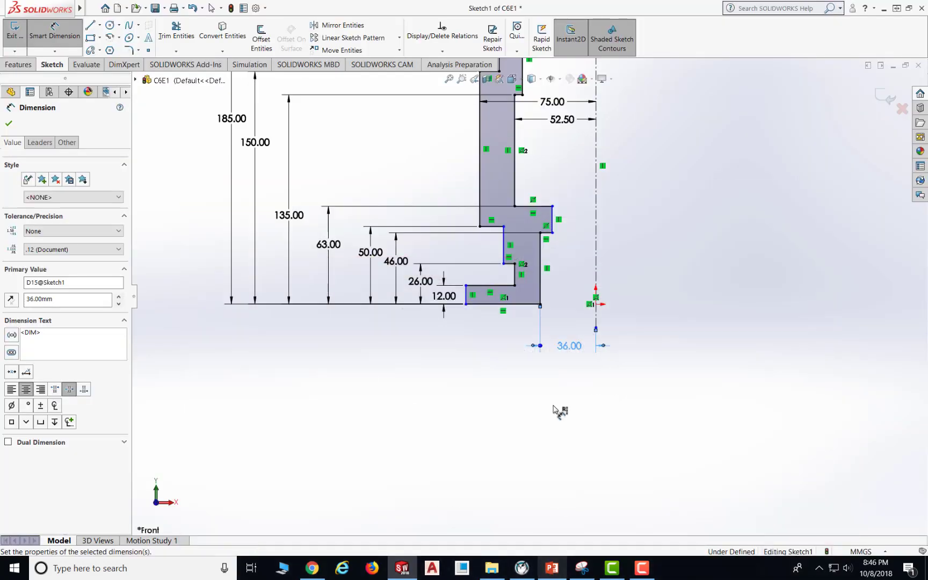
left_click(553, 218)
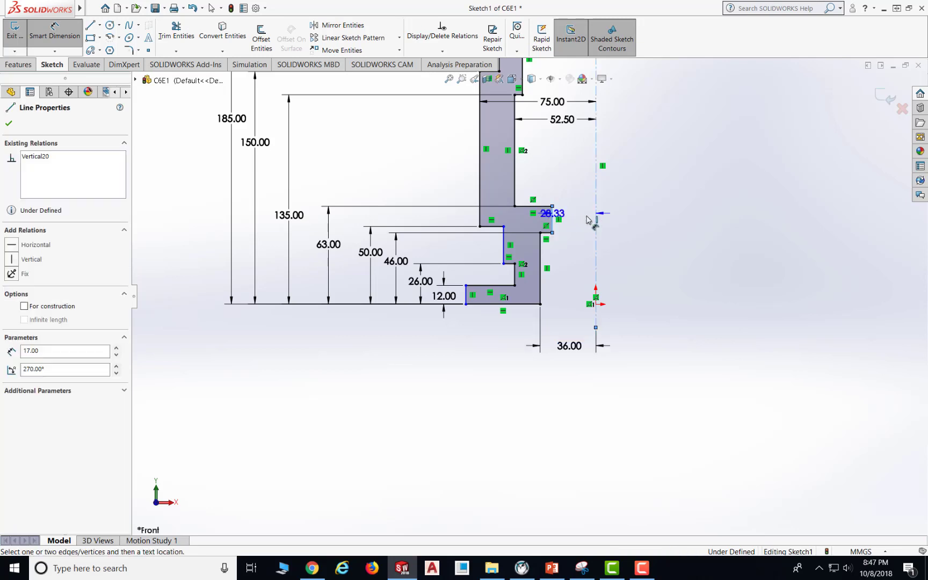
left_click(568, 383)
left_click(569, 385)
type("5")
key("BackSpace")
type("87/2")
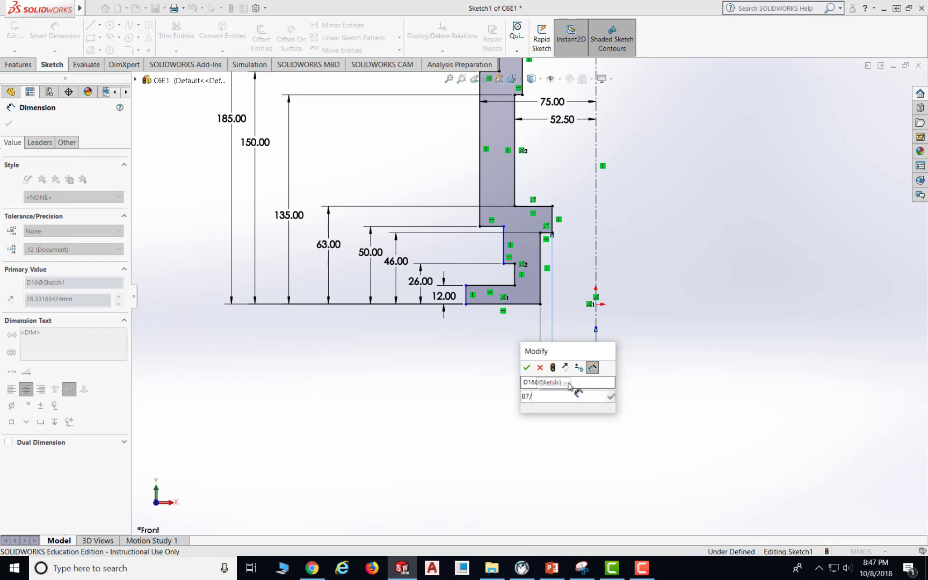
key("Return")
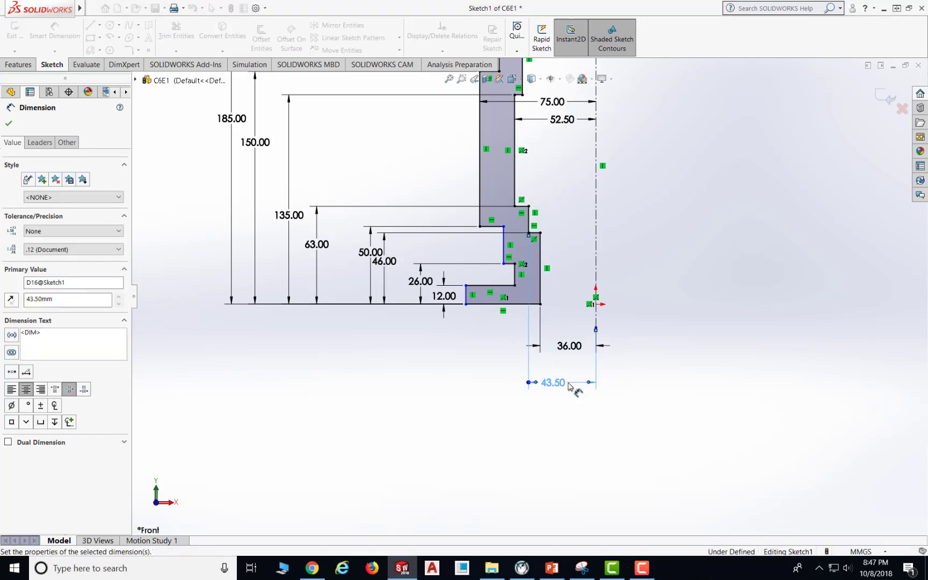
- Delete the collinear relation between the middle bore's inner edge and the short vertical edge just above the bottom flange
left_click(553, 567)
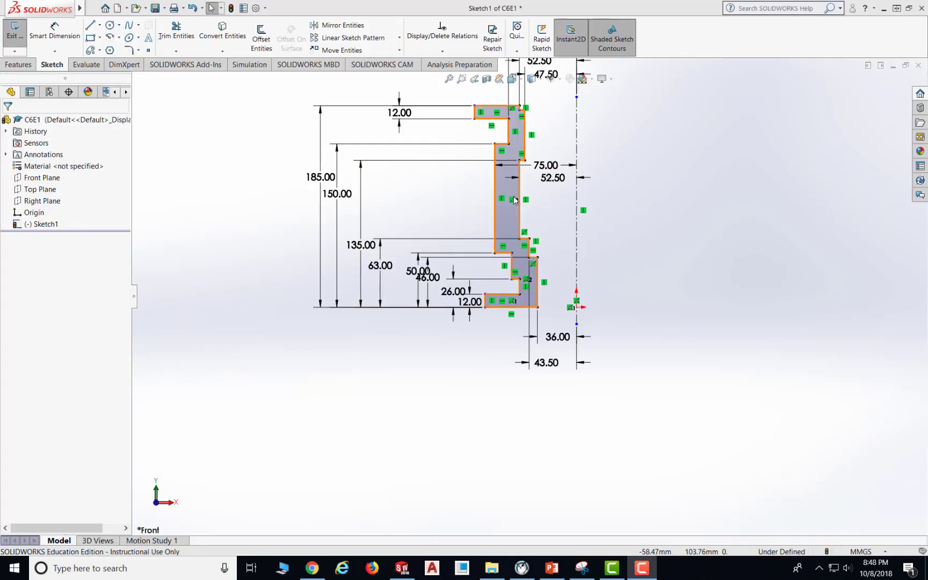
scroll(512, 177, "down", 1)
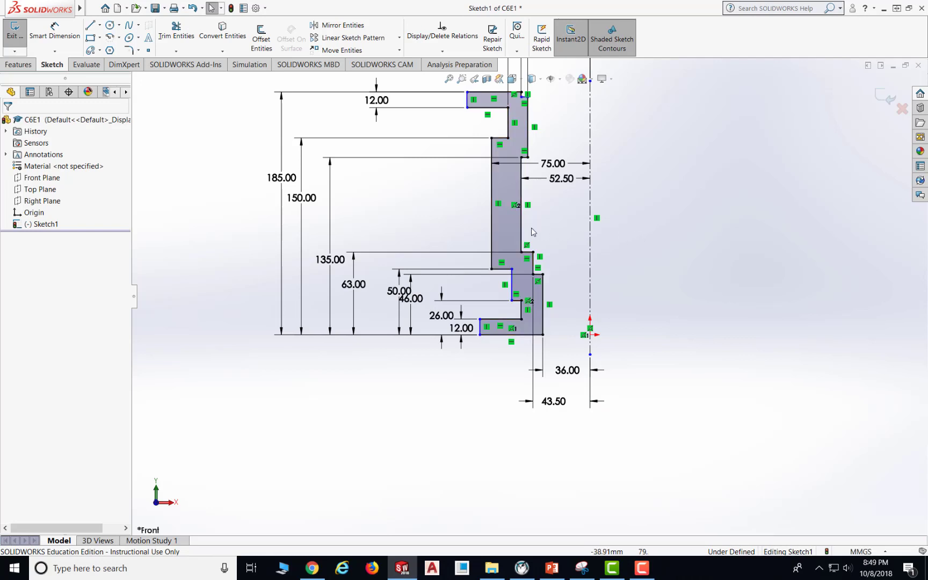
left_click(515, 205)
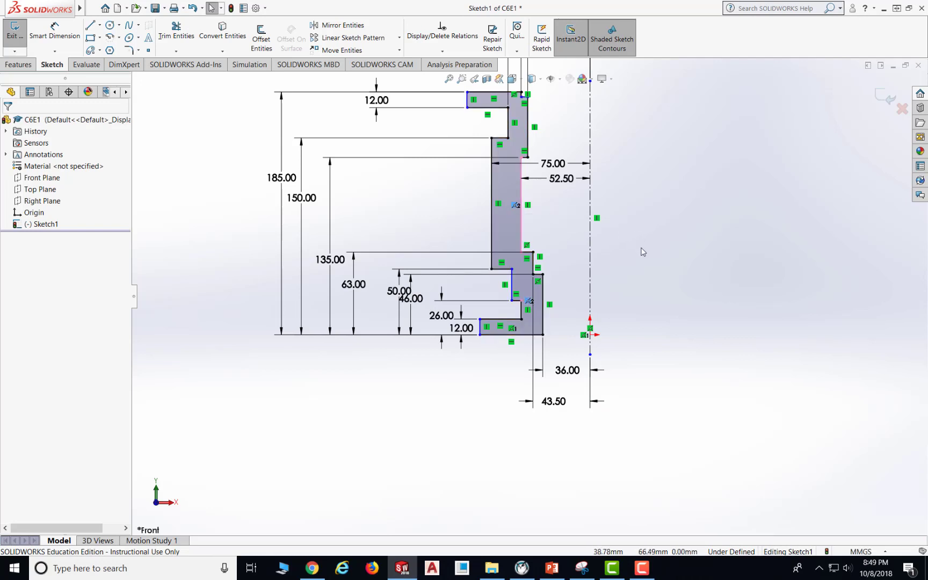
key("Delete")
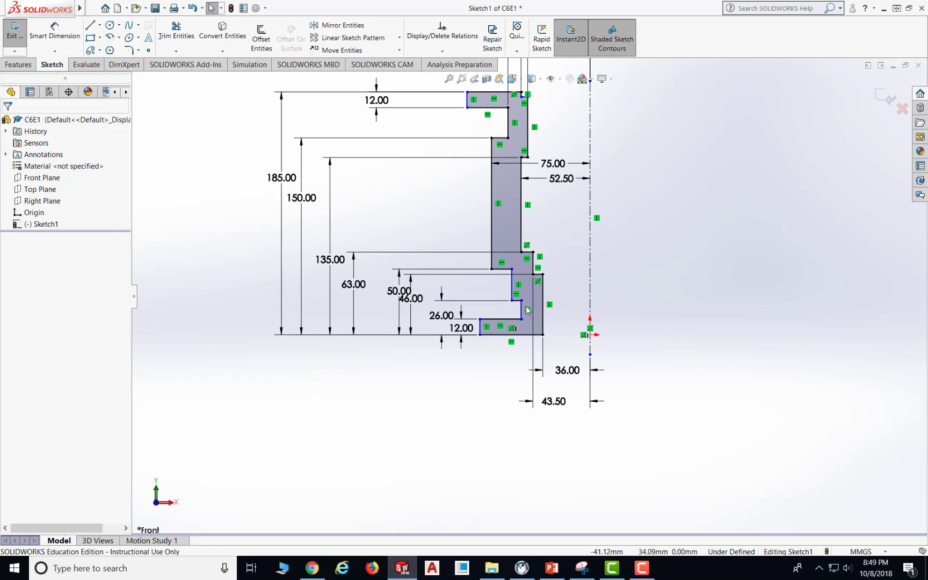
- Check the PowerPoint drawing and dimension the short outer vertical edge just above the bottom flange at 50 mm from the centerline
left_click(549, 571)
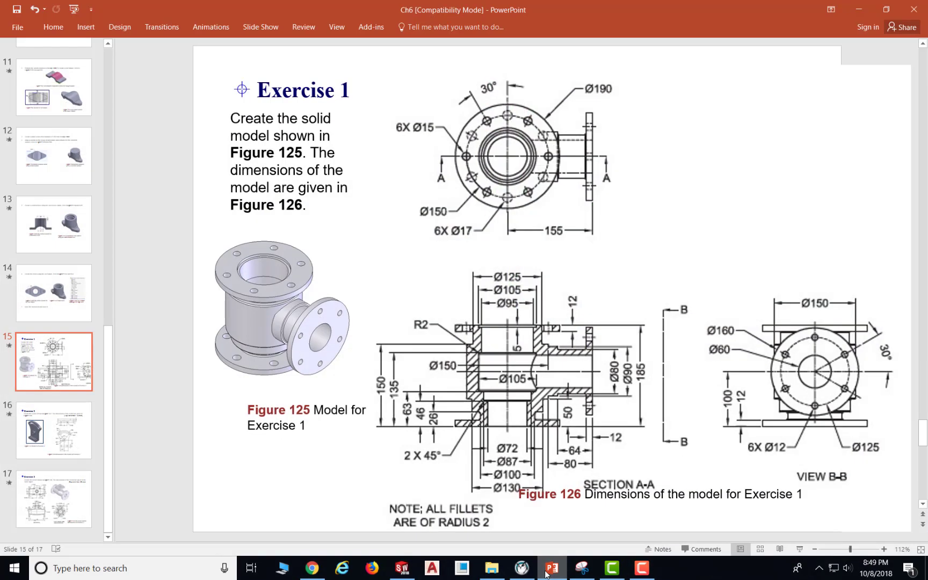
left_click(549, 571)
left_click(54, 31)
left_click(522, 310)
left_click(590, 311)
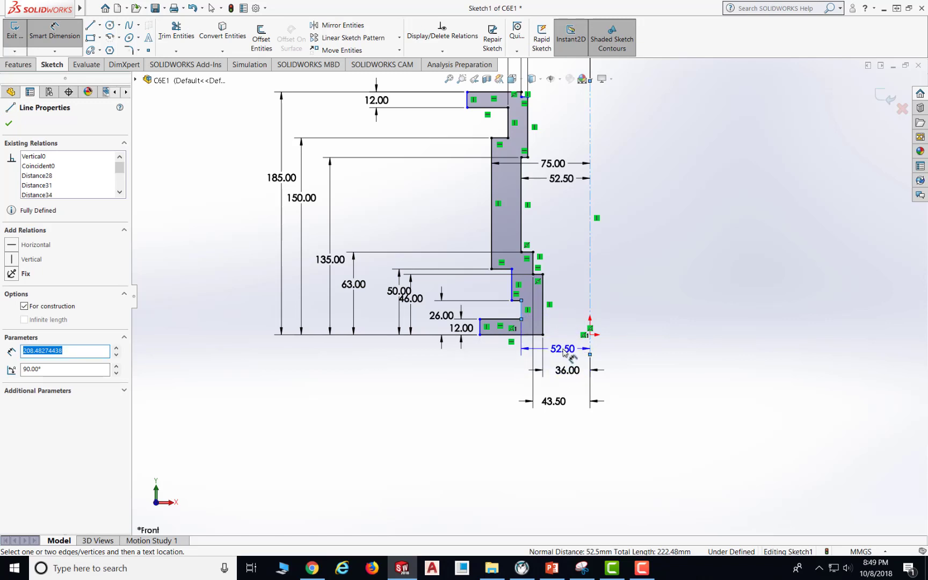
left_click(559, 427)
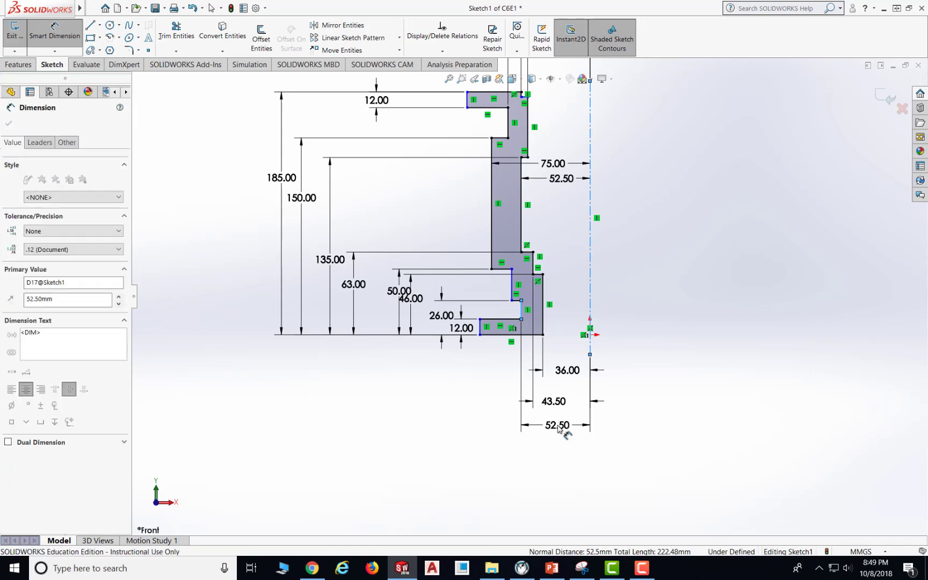
key("Return")
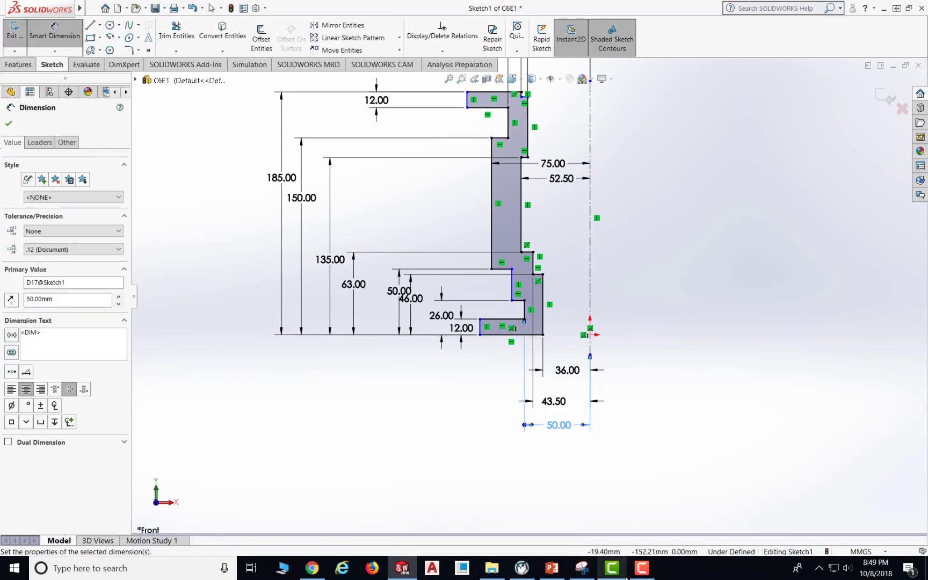
- Check the PowerPoint drawing and dimension the outer vertical edge just below the main body at 130/2 mm from the centerline
left_click(553, 569)
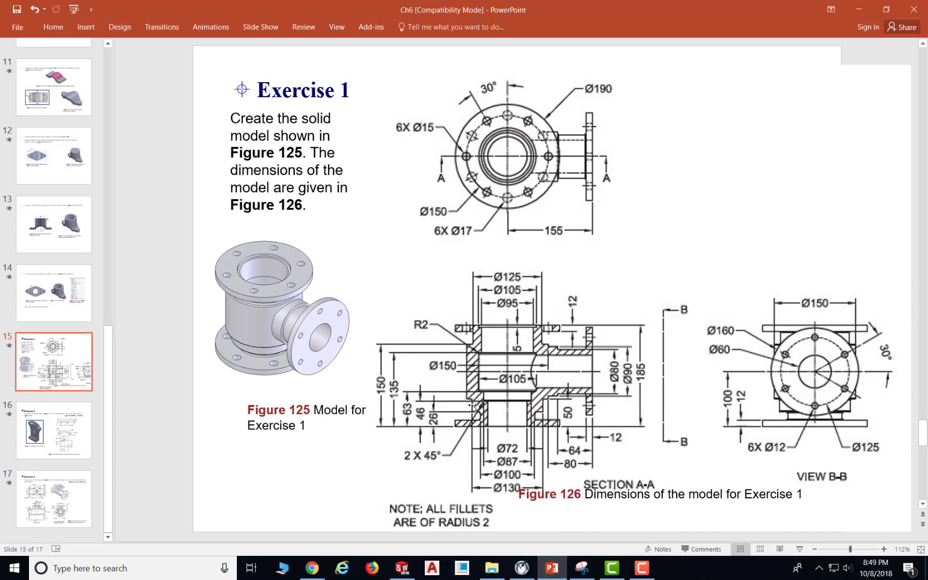
left_click(552, 569)
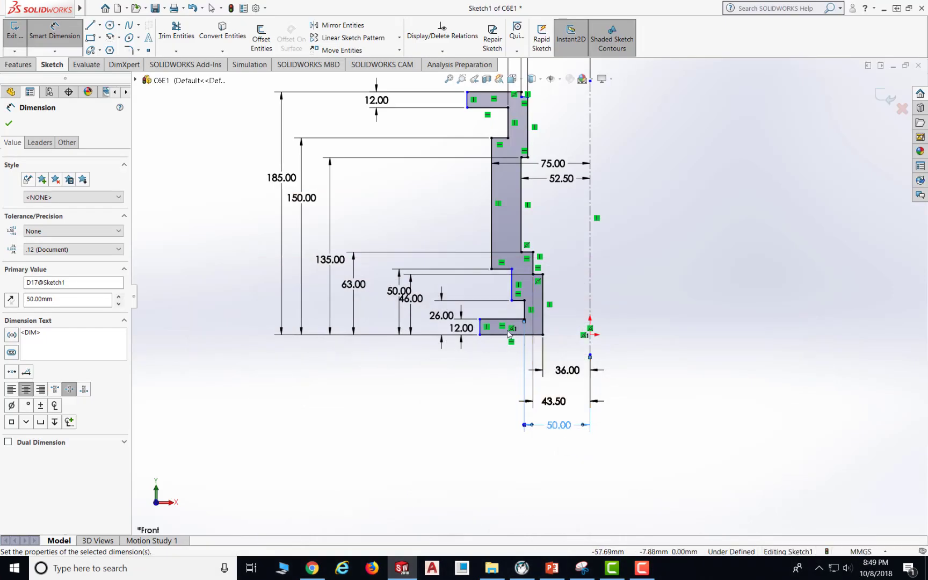
left_click(513, 286)
left_click(590, 296)
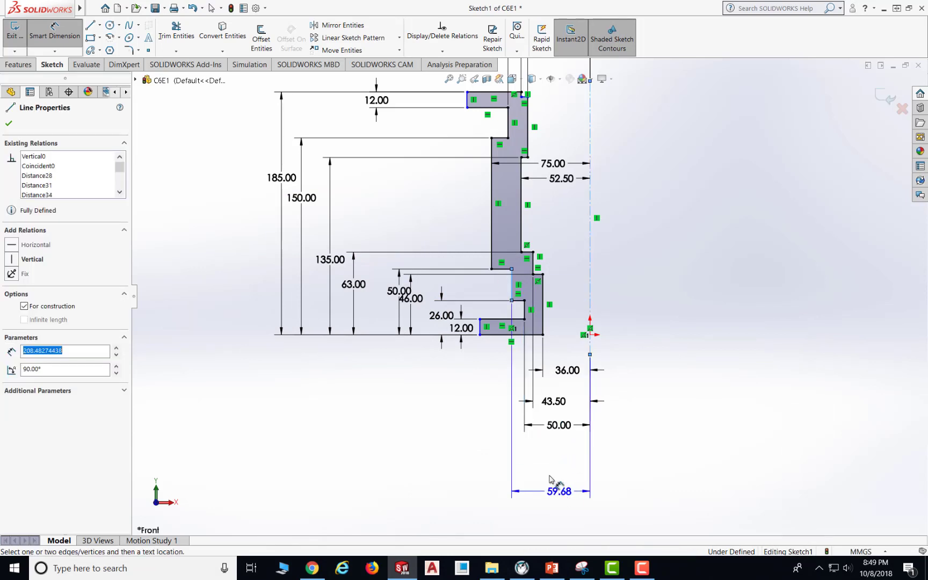
left_click(547, 462)
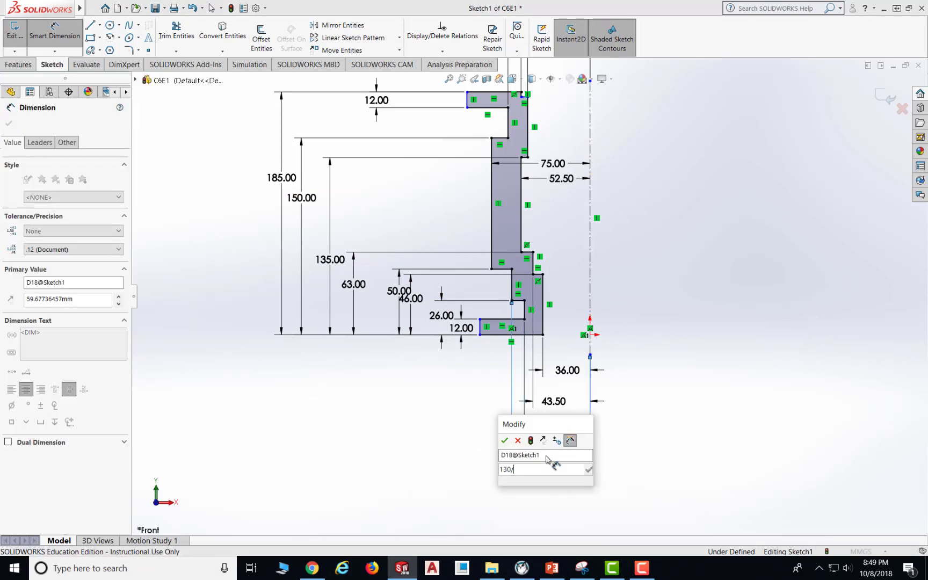
type("130/2")
key("Return")
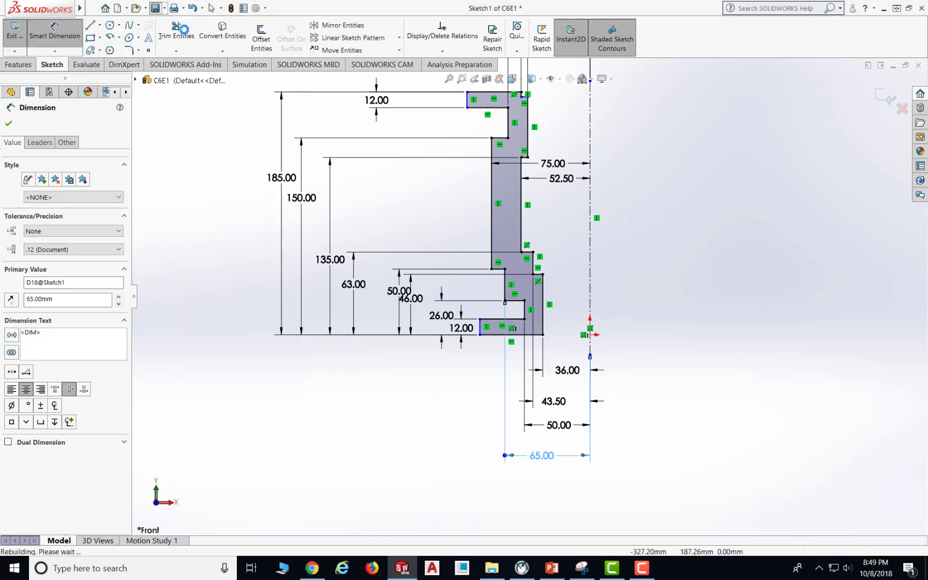
key("Escape")
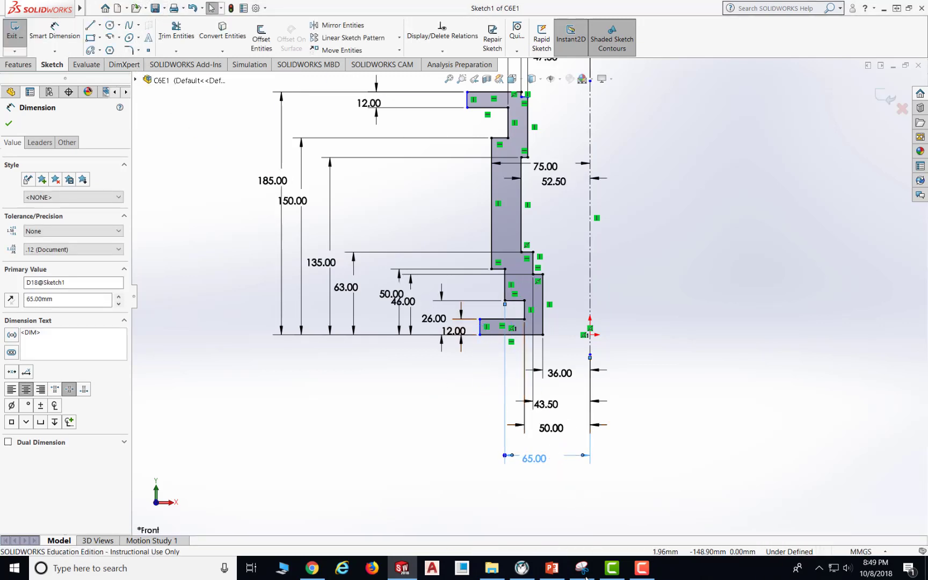
- Check the PowerPoint drawing and dimension the bottom flange's outer vertical edge at 190/2 mm from the centerline
mouse_move(555, 578)
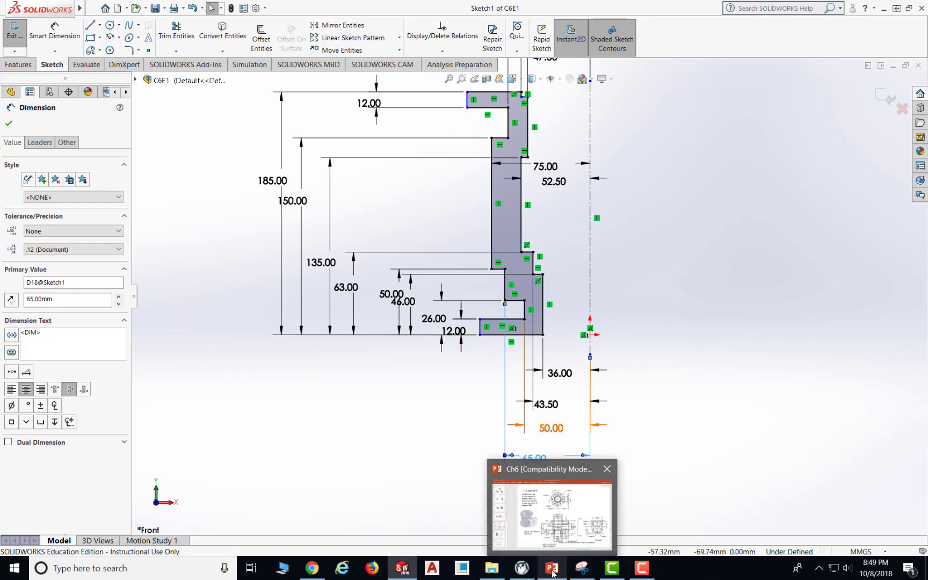
left_click(553, 573)
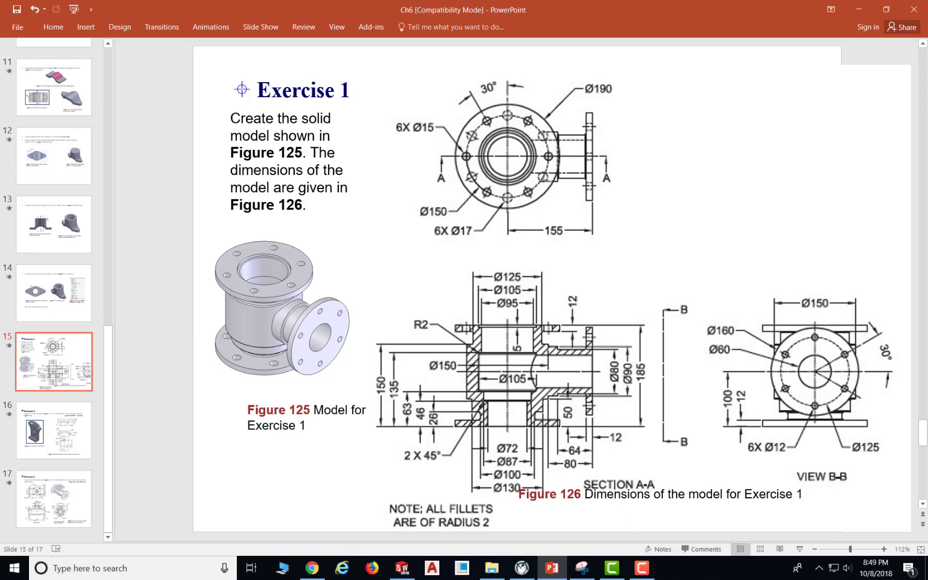
left_click(401, 567)
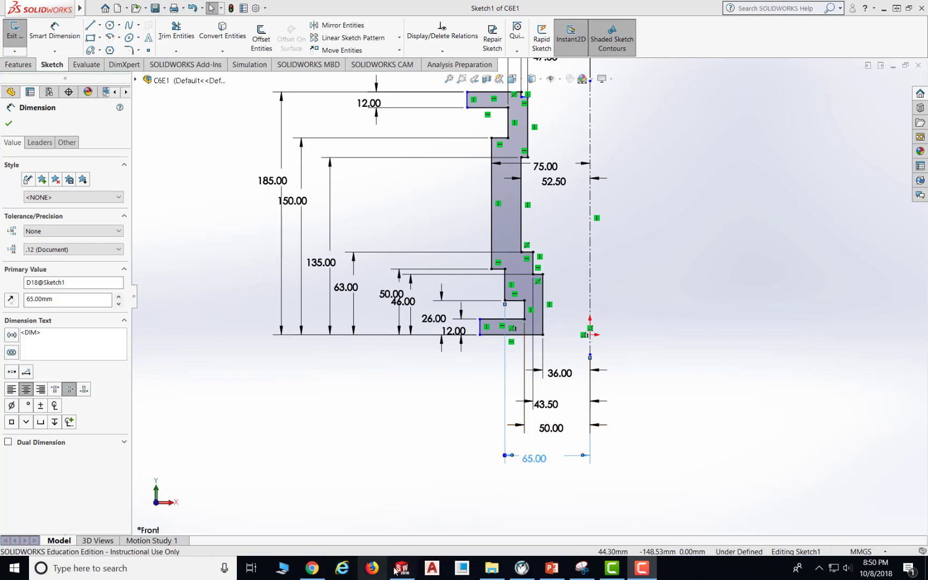
left_click(552, 568)
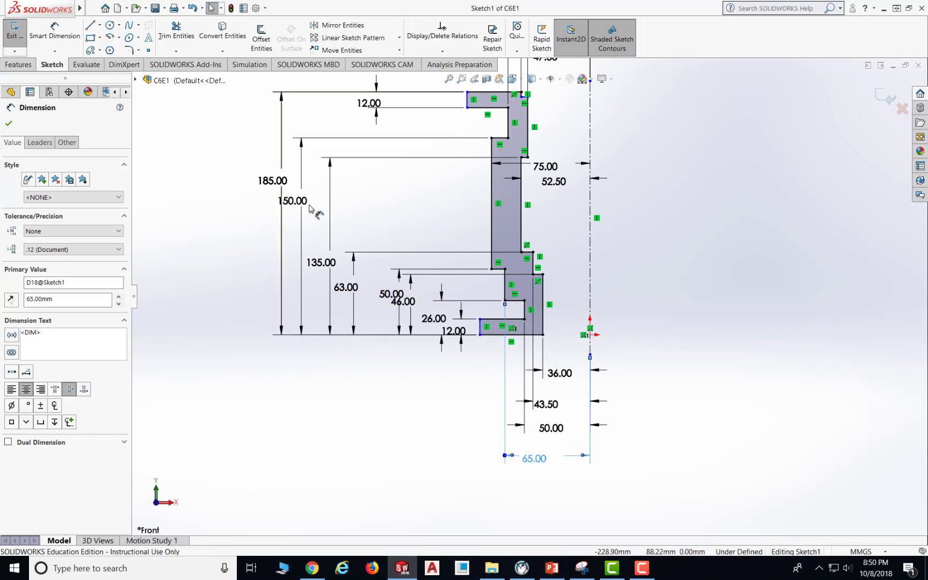
left_click(57, 30)
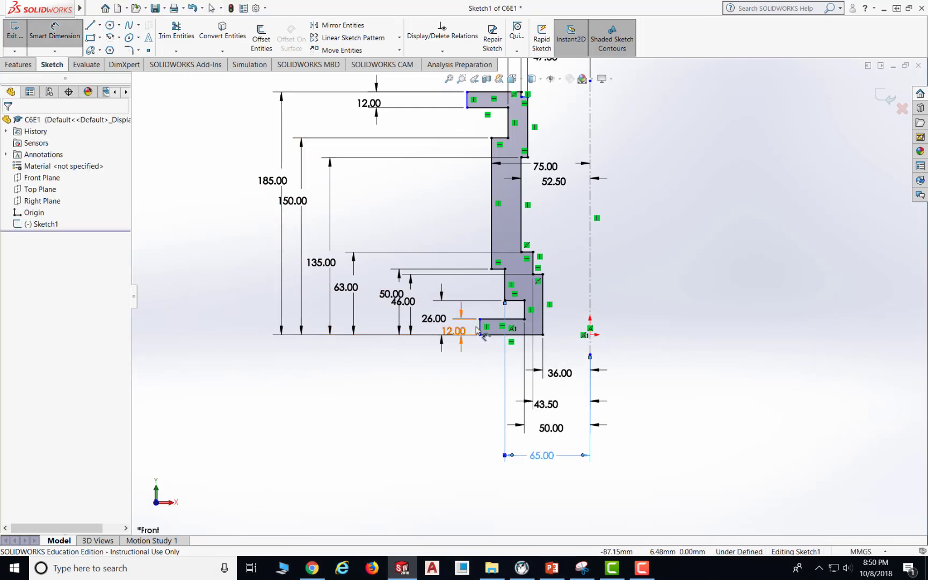
left_click(481, 328)
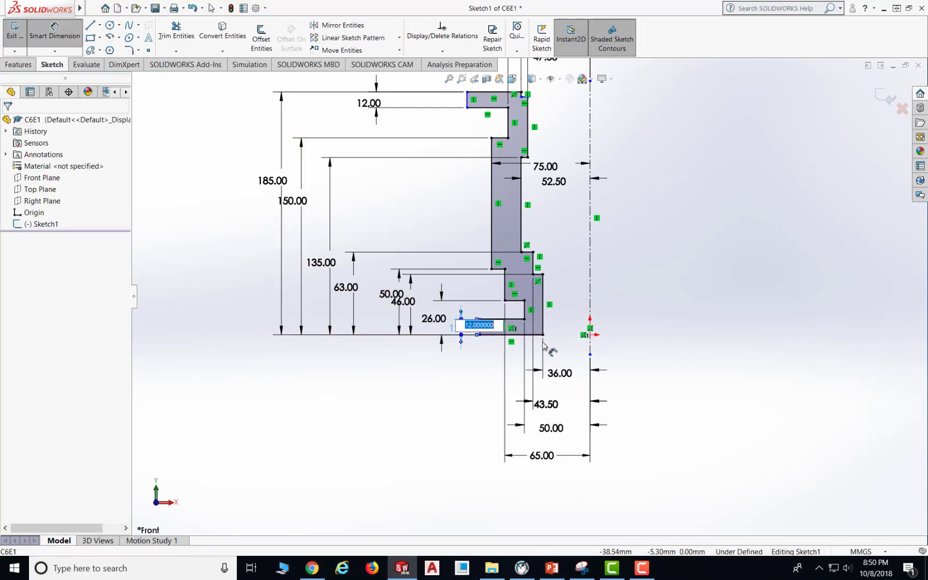
left_click(479, 326)
left_click(591, 320)
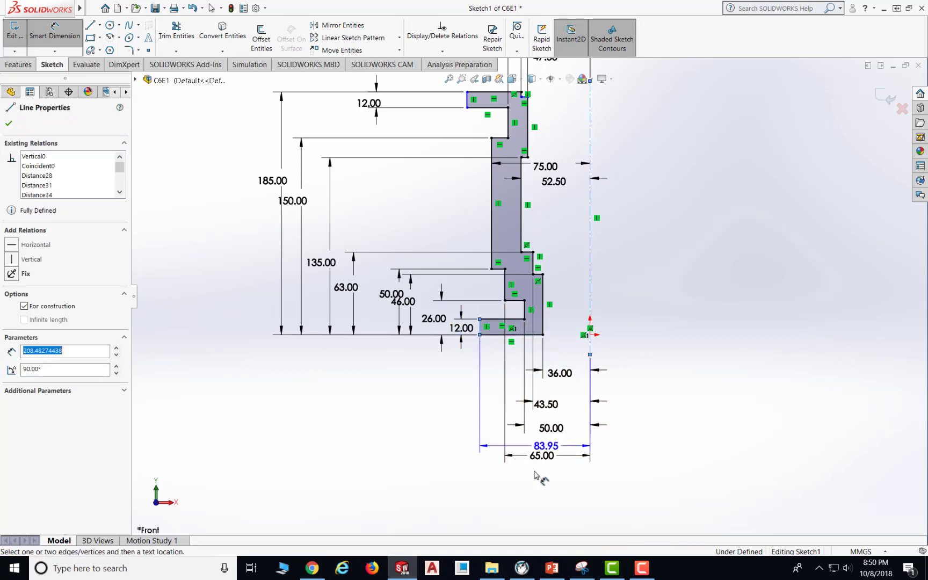
left_click(527, 486)
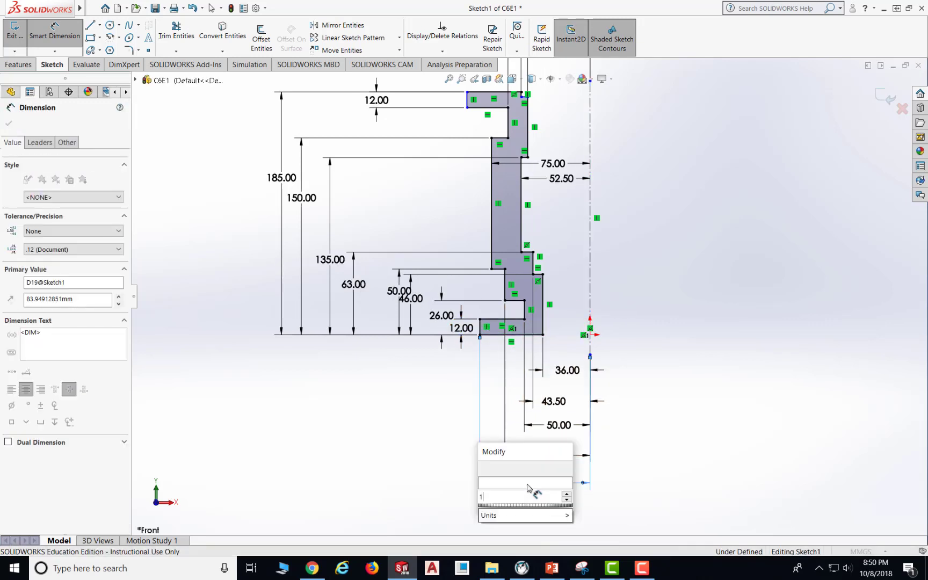
type("190/2")
key("Return")
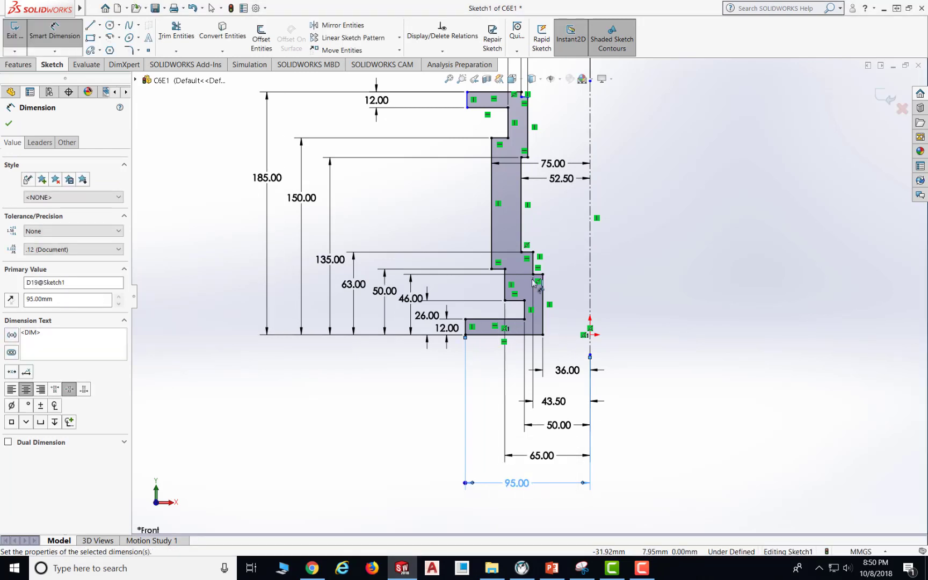
- Dimension the top flange's outer edge at 190/2 mm from the centerline
scroll(572, 110, "up", 1)
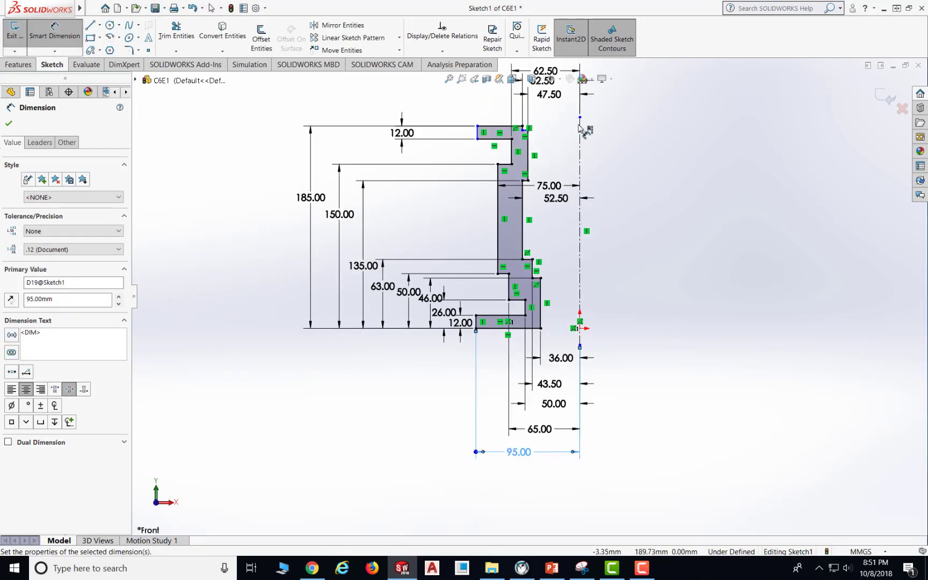
mouse_move(590, 137)
middle_mouse_down("ctrl")
mouse_move(578, 201)
mouse_move(511, 322)
middle_mouse_up("ctrl")
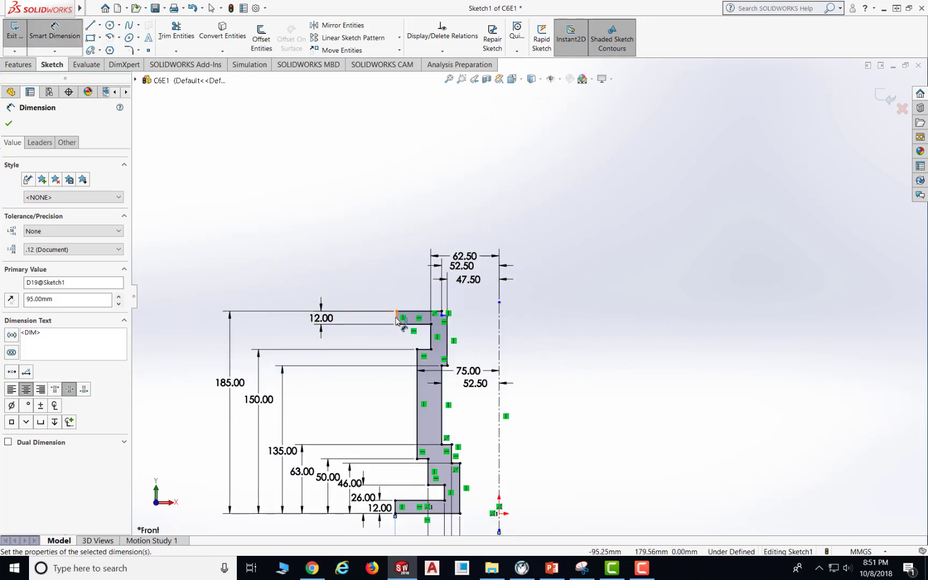
left_click(397, 312)
left_click(499, 317)
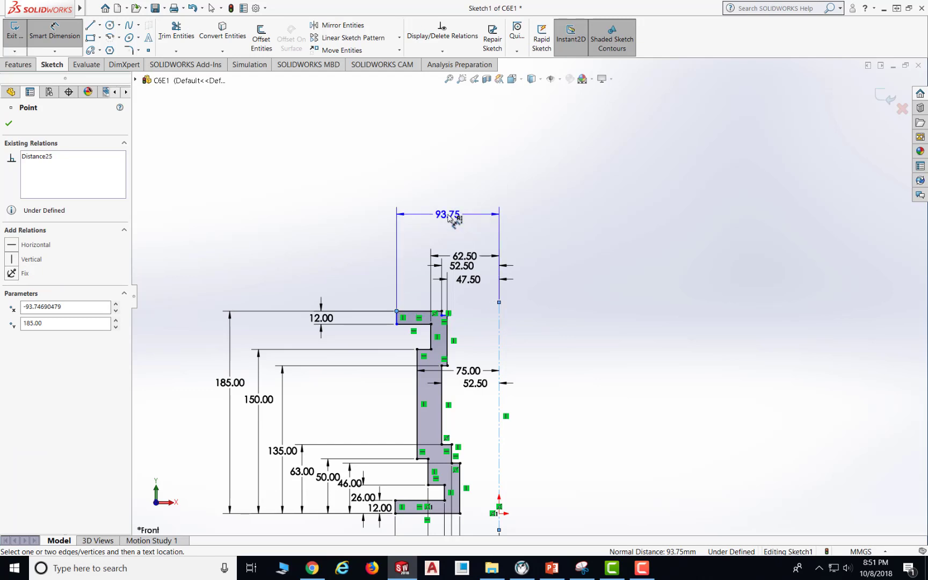
left_click(450, 217)
type("190/2")
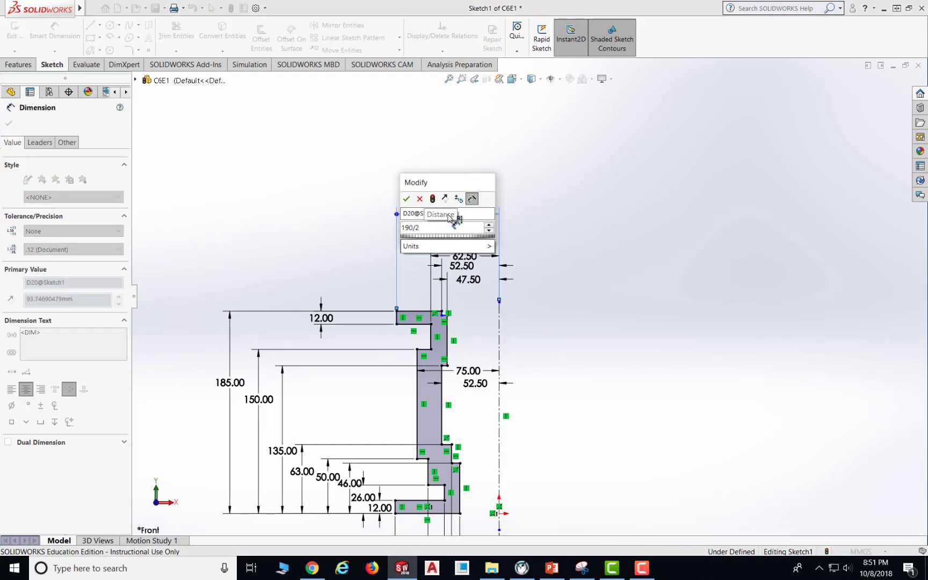
key("Return")
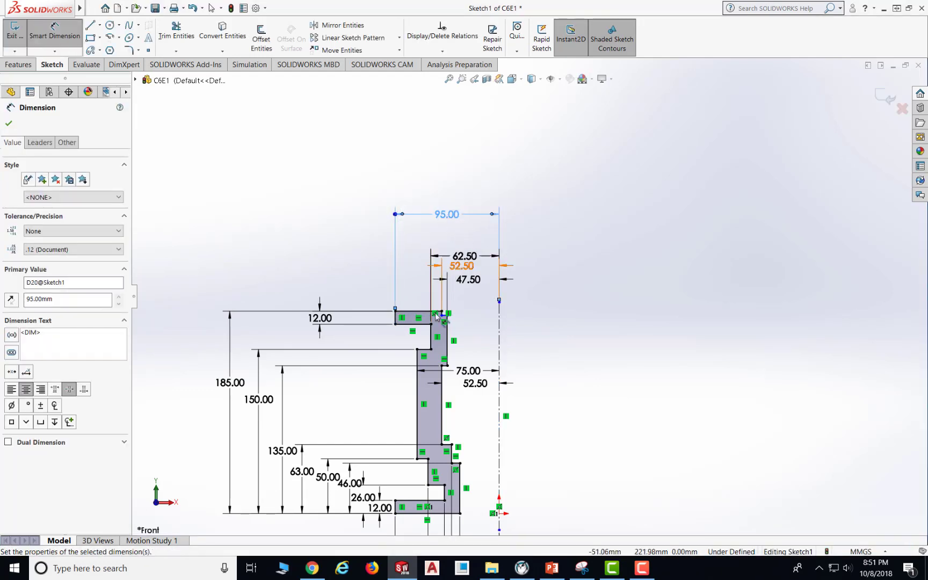
- Check the PowerPoint drawing and dimension the small inner step at the top bore 5 mm below the top flange's upper face
scroll(444, 317, "down", 5)
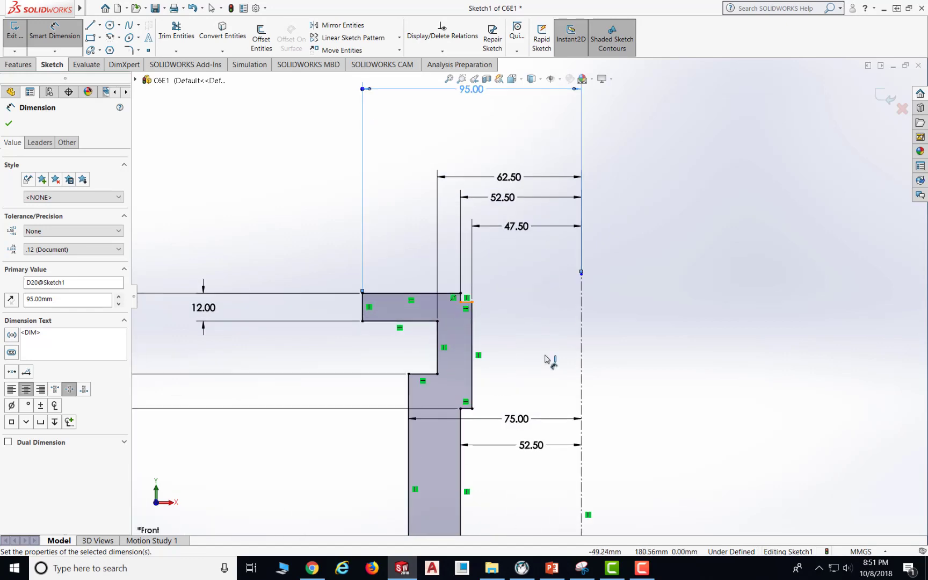
left_click(553, 569)
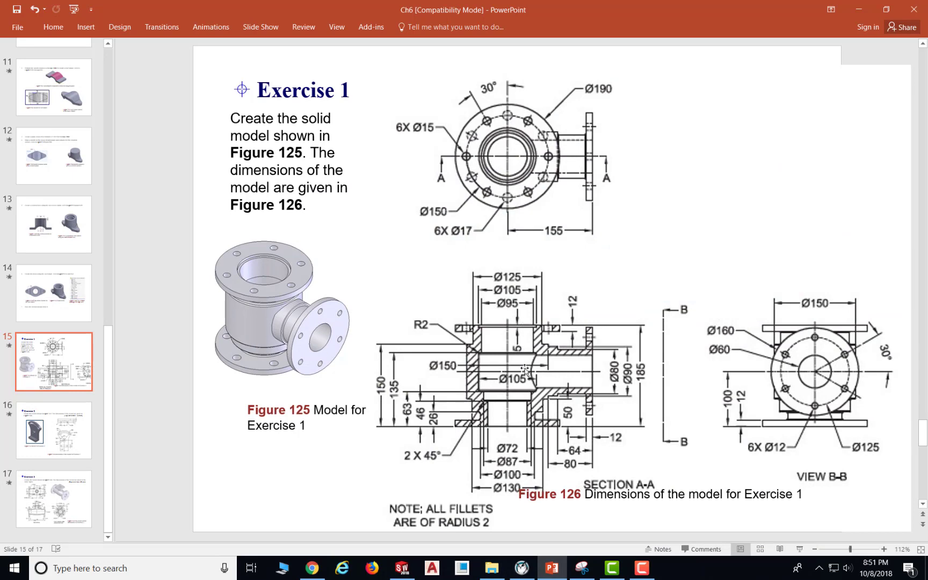
key("alt+Tab")
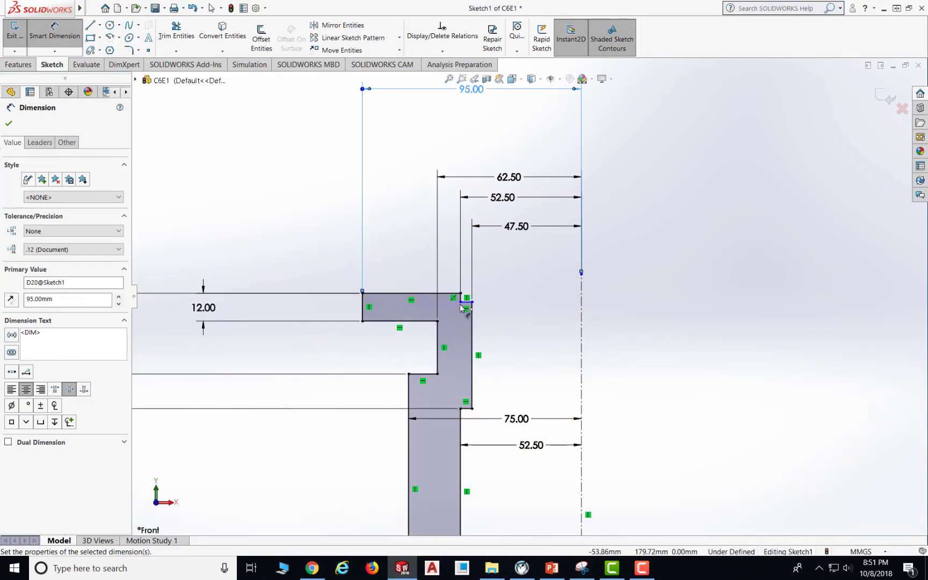
left_click(467, 305)
left_click(456, 294)
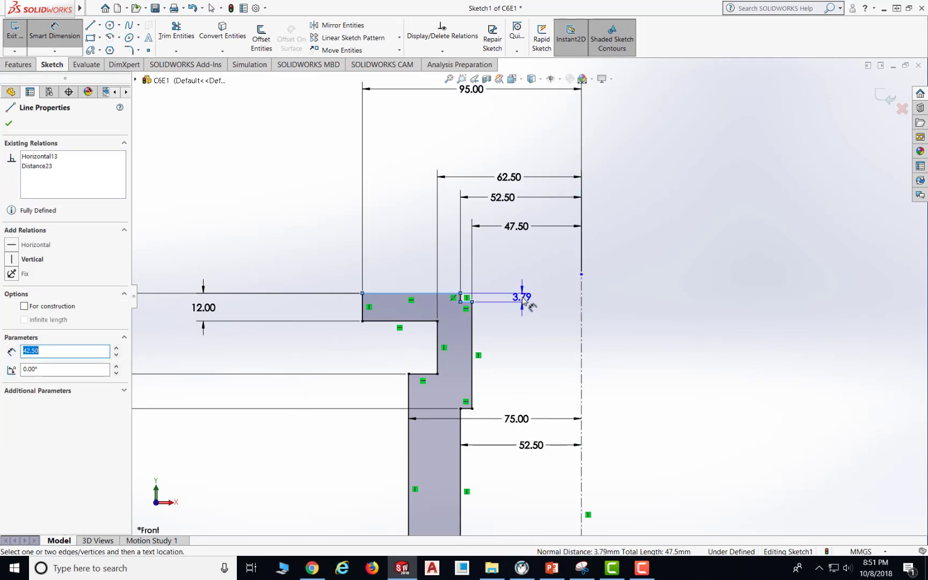
left_click(523, 300)
type("5")
key("Return")
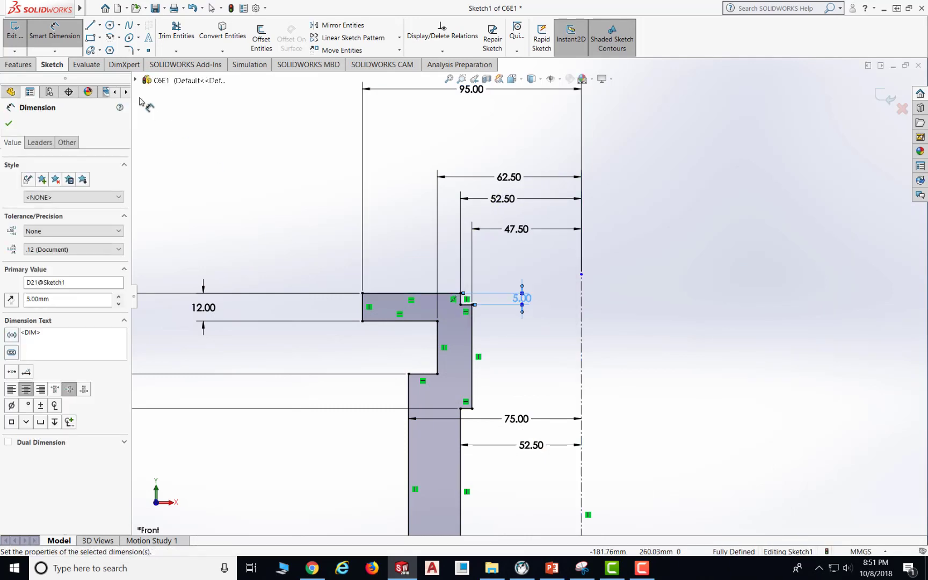
- Save the part with its dimensioned cross-section sketch and leave the dimension command
scroll(390, 326, "up", 3)
scroll(442, 346, "up", 1)
scroll(447, 363, "down", 1)
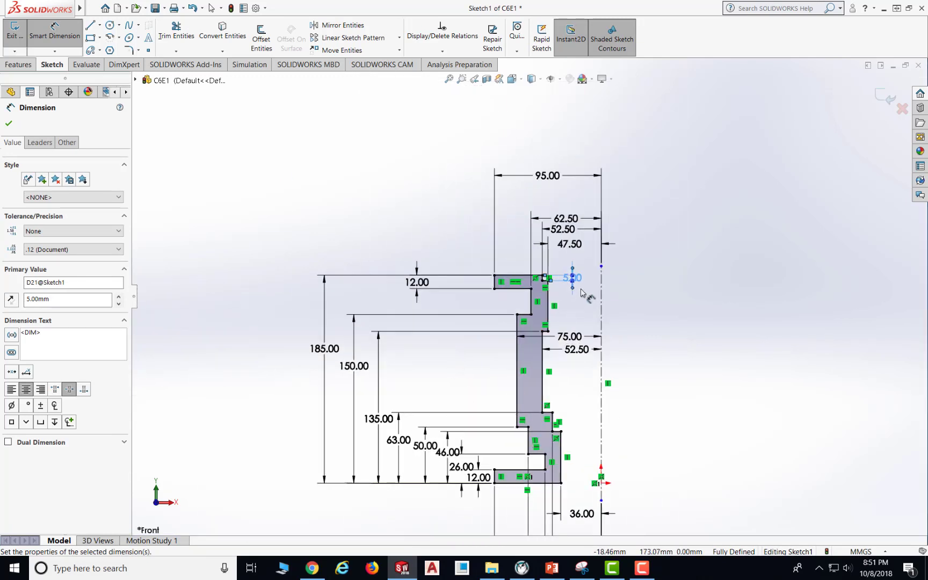
left_click(665, 294)
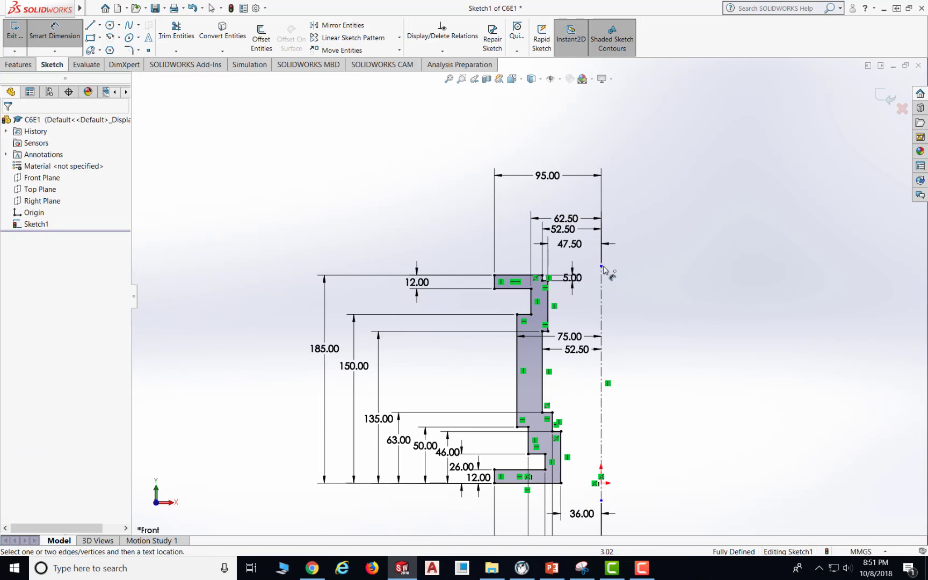
left_click(156, 8)
key("Escape")
- Revolve the cross-section sketch 360 degrees about the vertical centerline as a solid boss, using the Blind type
scroll(578, 258, "down", 1)
scroll(577, 258, "up", 1)
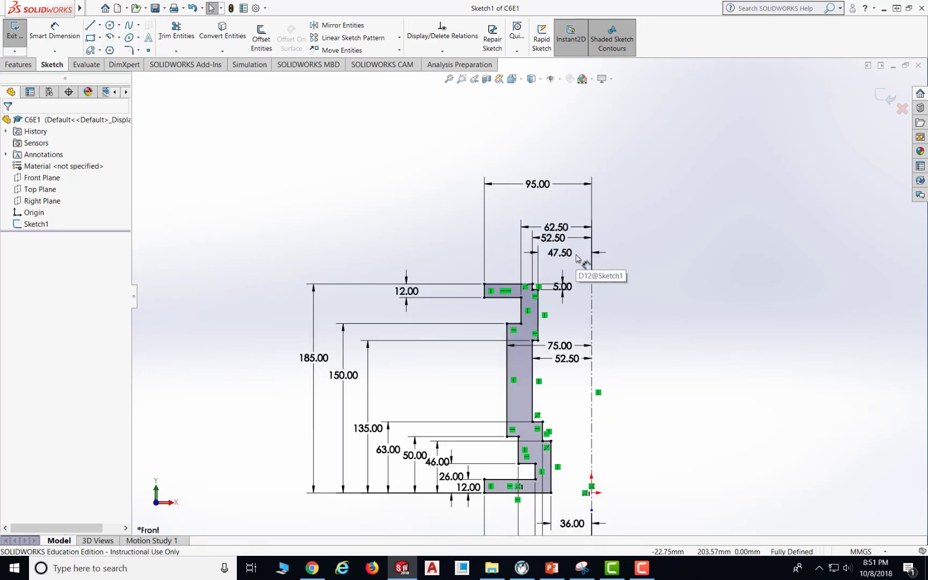
middle_click_drag(615, 360, 625, 252, "ctrl")
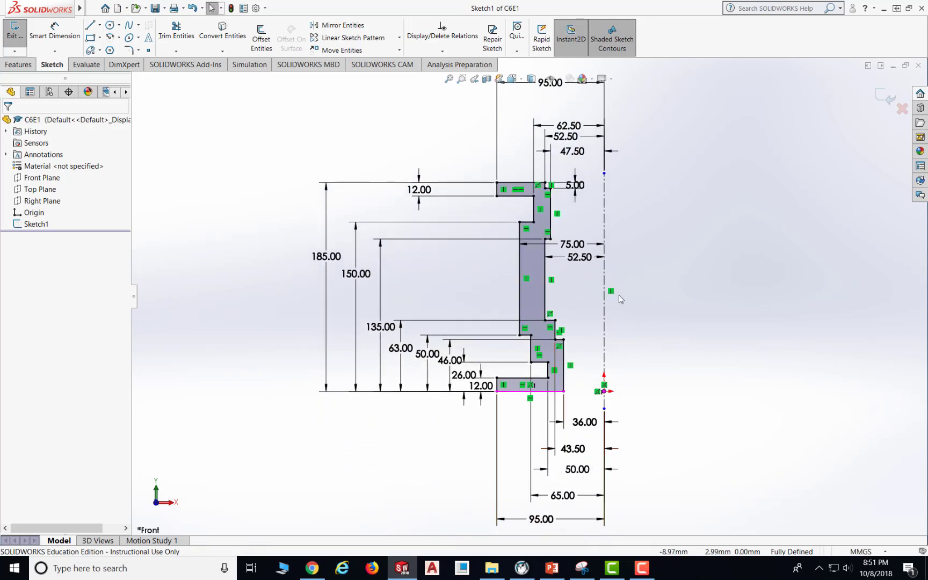
middle_click_drag(660, 181, 658, 185, "ctrl")
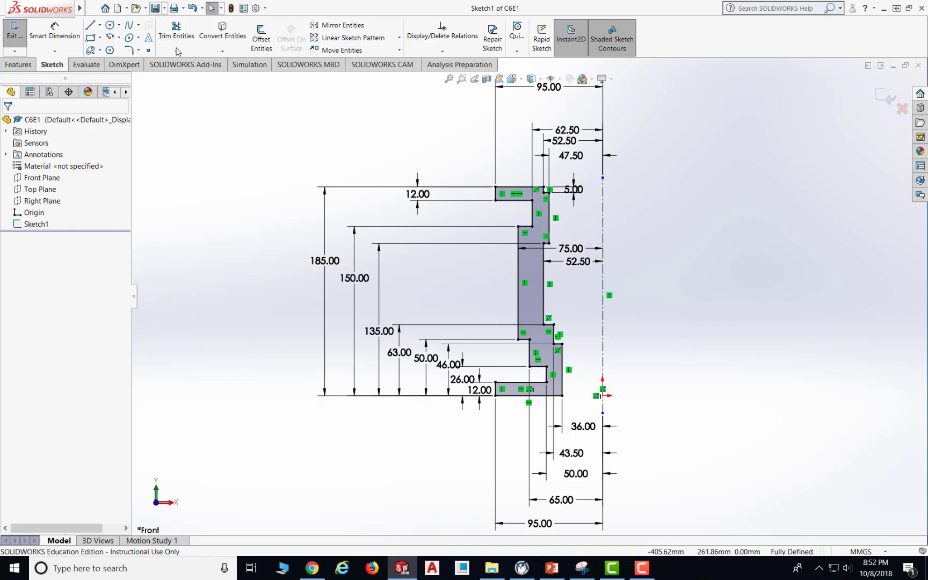
left_click(17, 65)
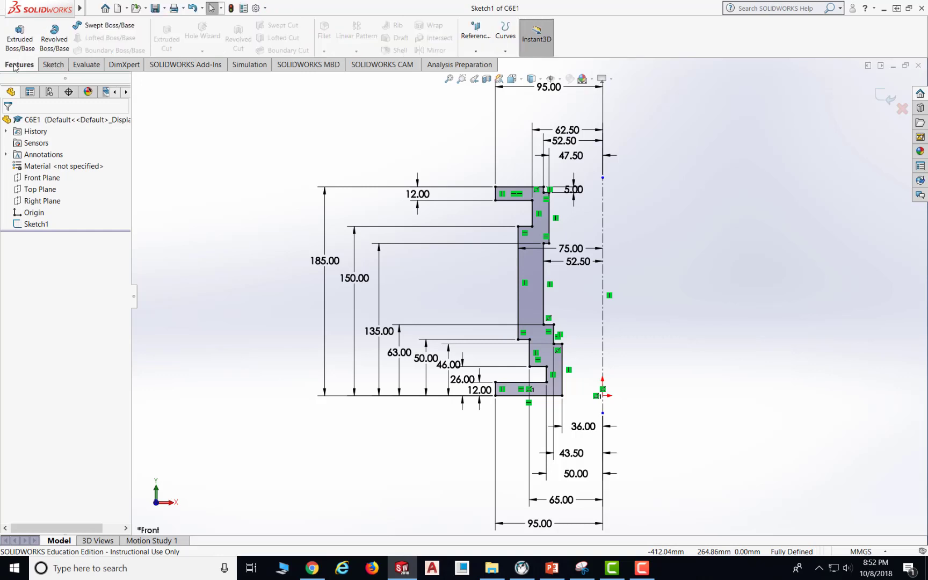
left_click(64, 43)
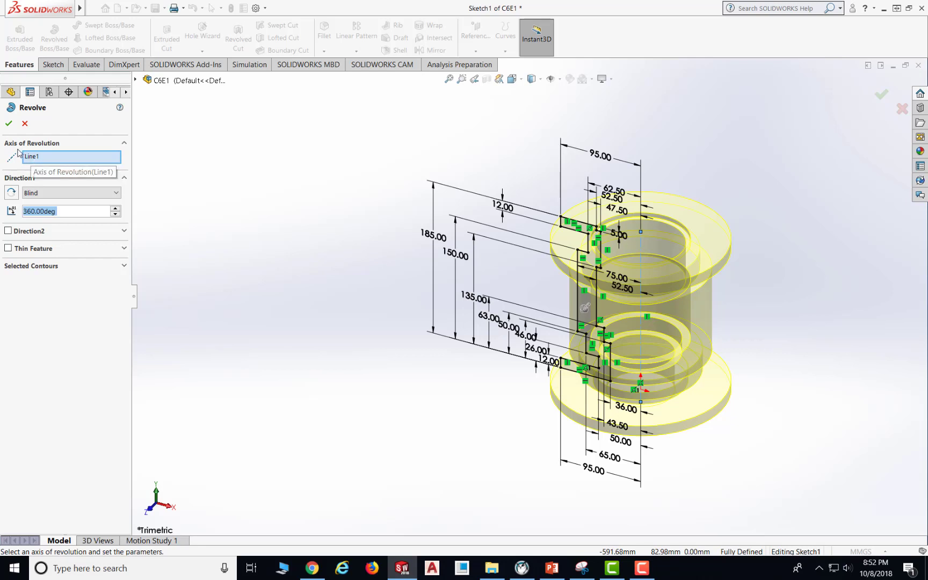
left_click(8, 124)
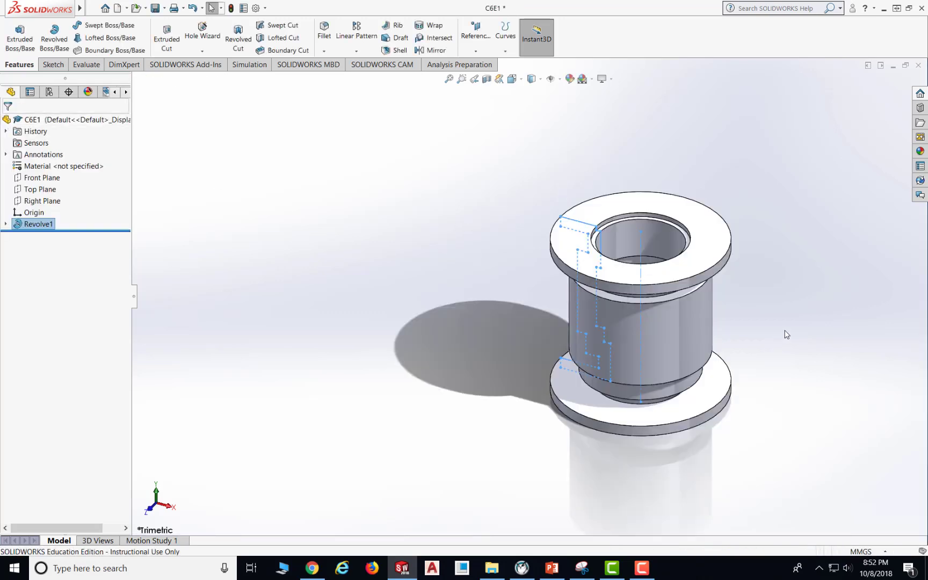
- Check the PowerPoint drawing and create a reference plane offset 155 mm from the Right Plane
left_click(551, 567)
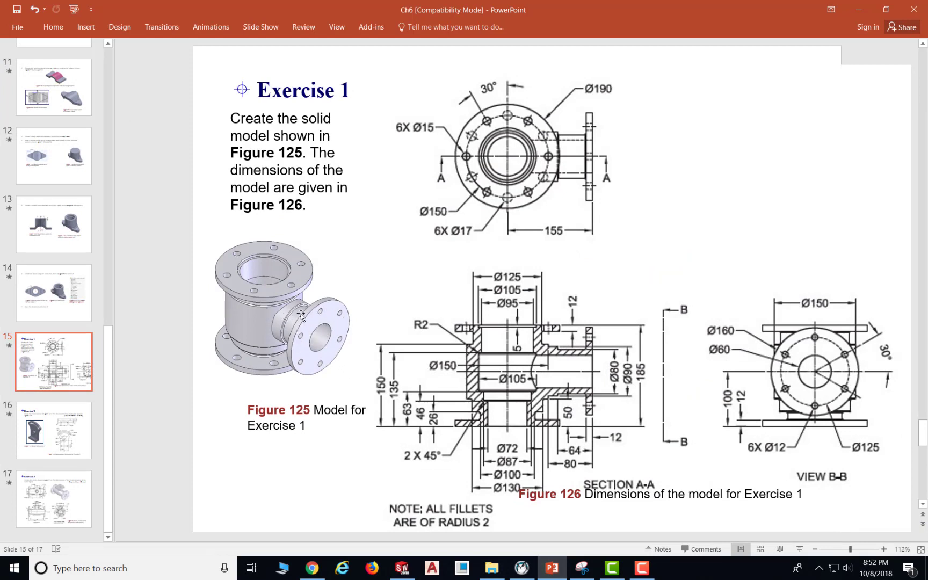
mouse_move(552, 569)
left_click(402, 568)
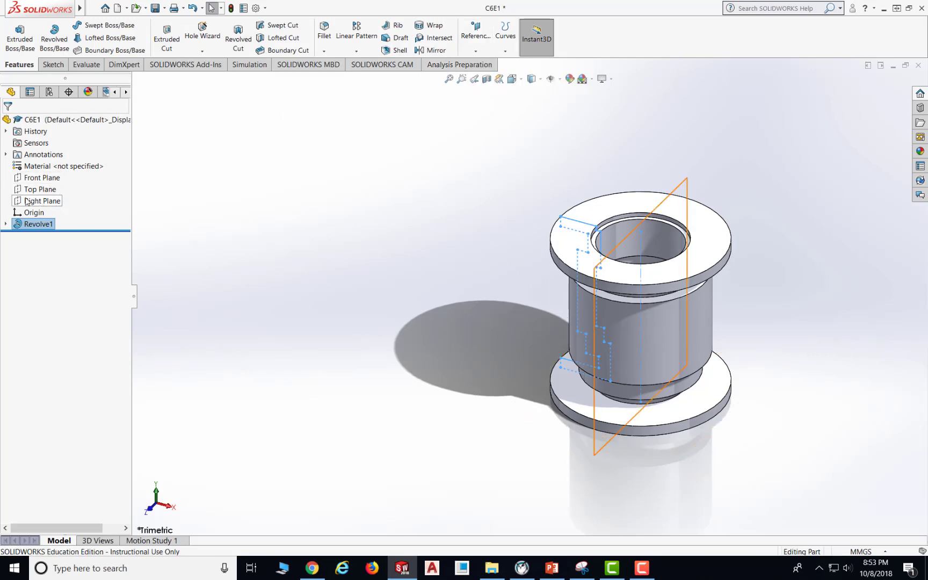
left_click(476, 48)
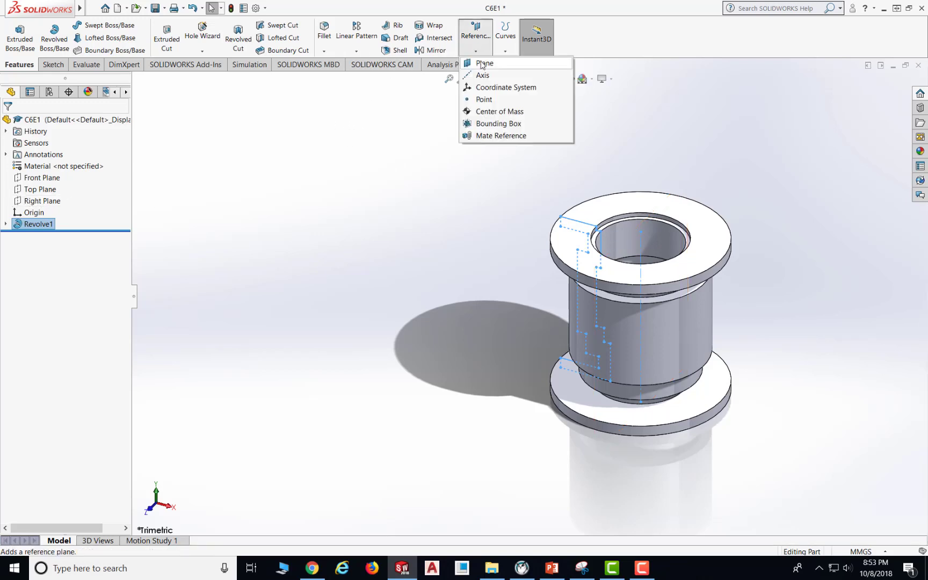
left_click(482, 64)
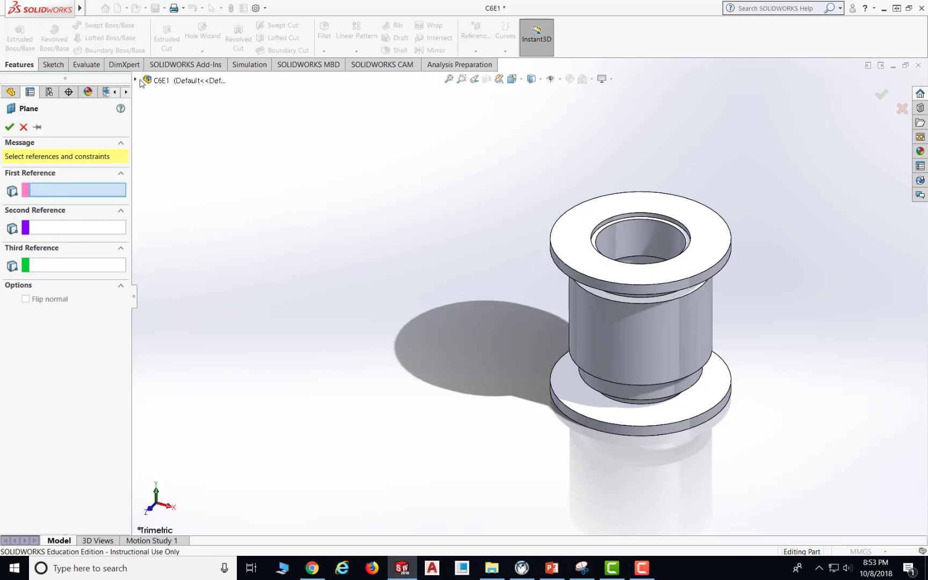
left_click(135, 80)
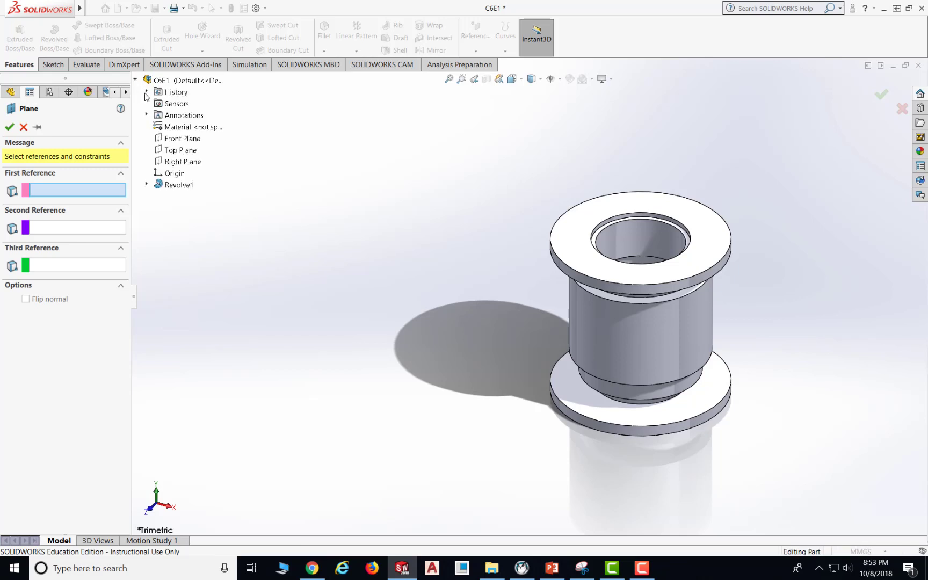
left_click(177, 162)
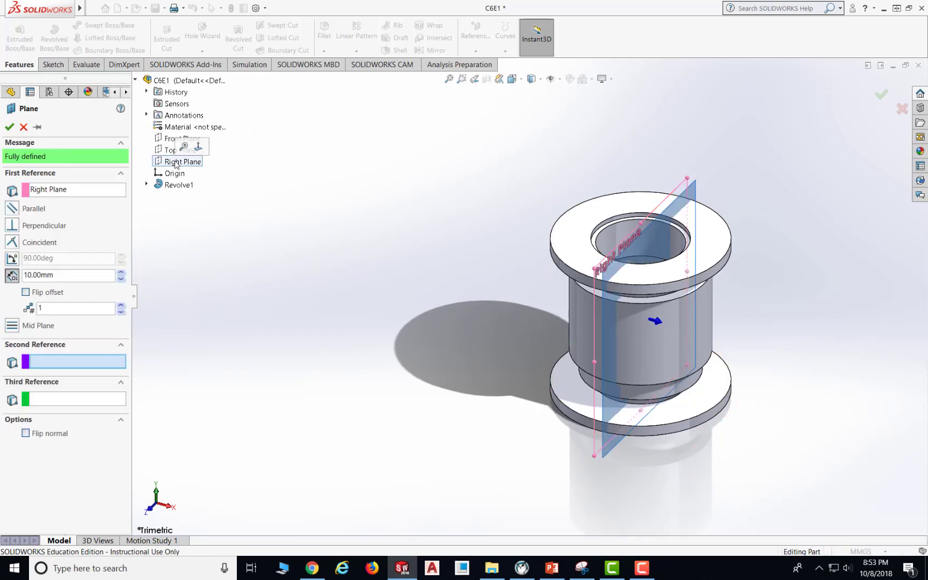
left_click(11, 209)
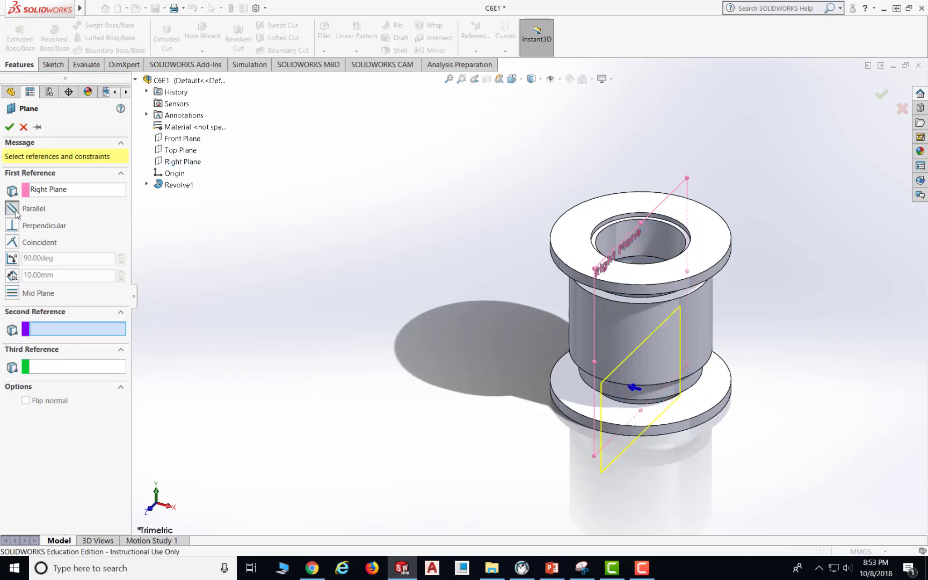
left_click(12, 276)
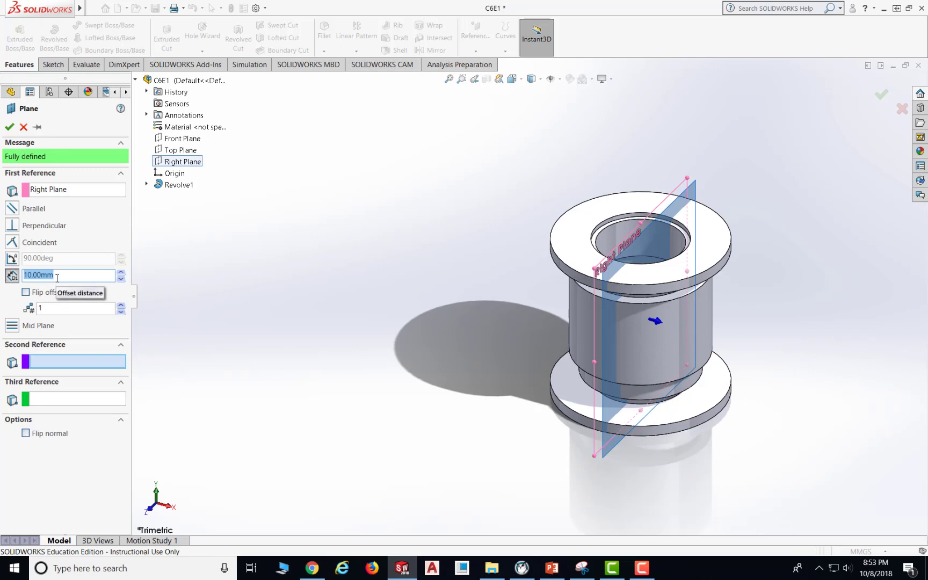
type("155")
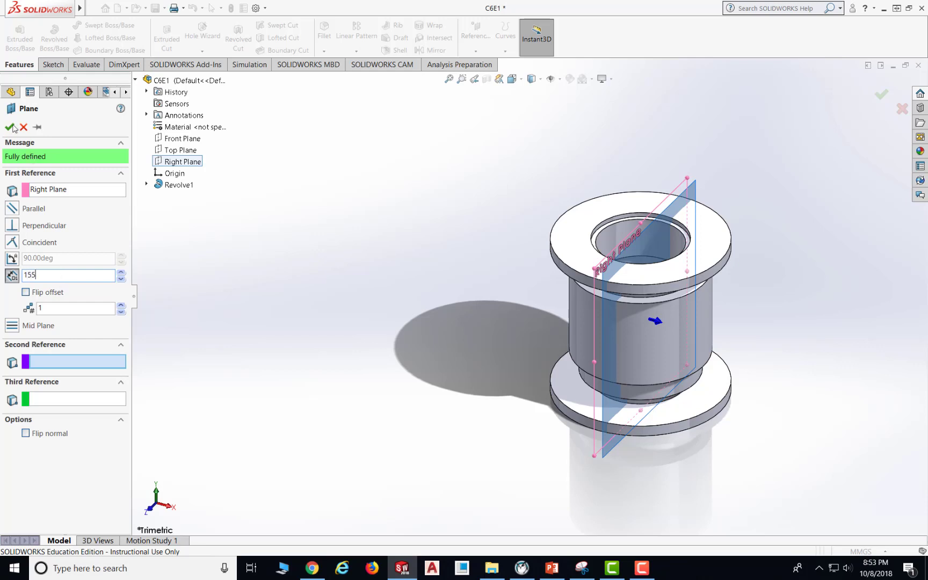
left_click(10, 127)
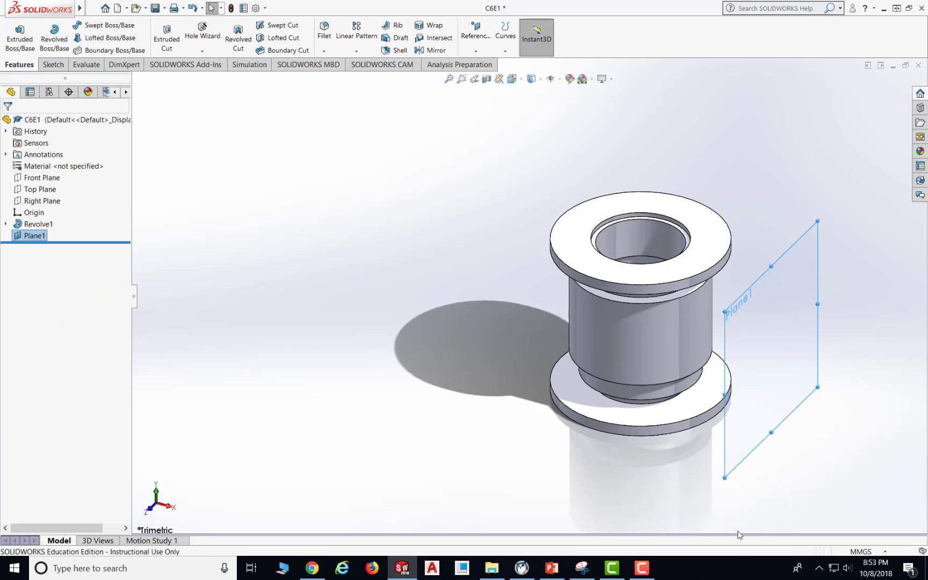
- Check the PowerPoint drawing and sketch a circle of about 81 mm radius on the offset plane, centered about 96 mm above the origin
left_click(554, 568)
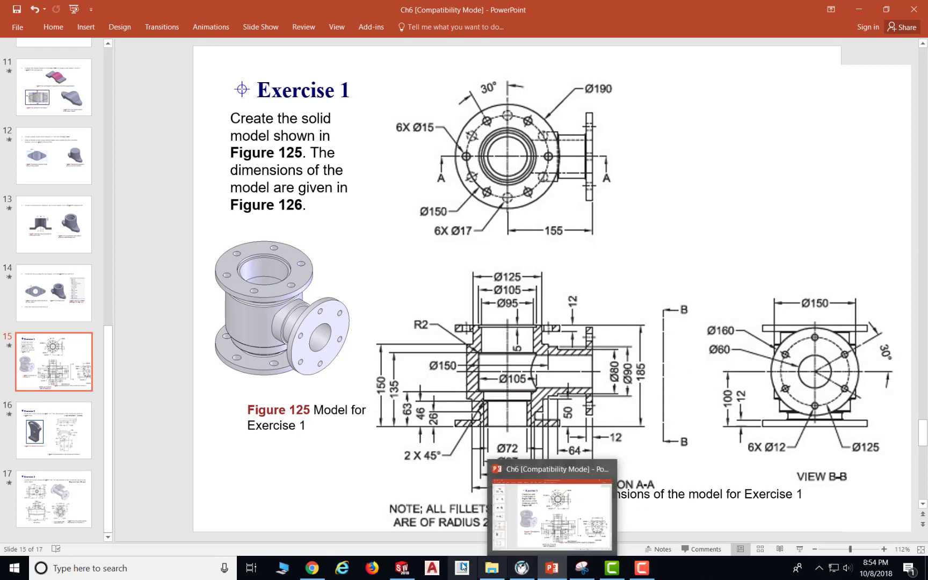
left_click(404, 572)
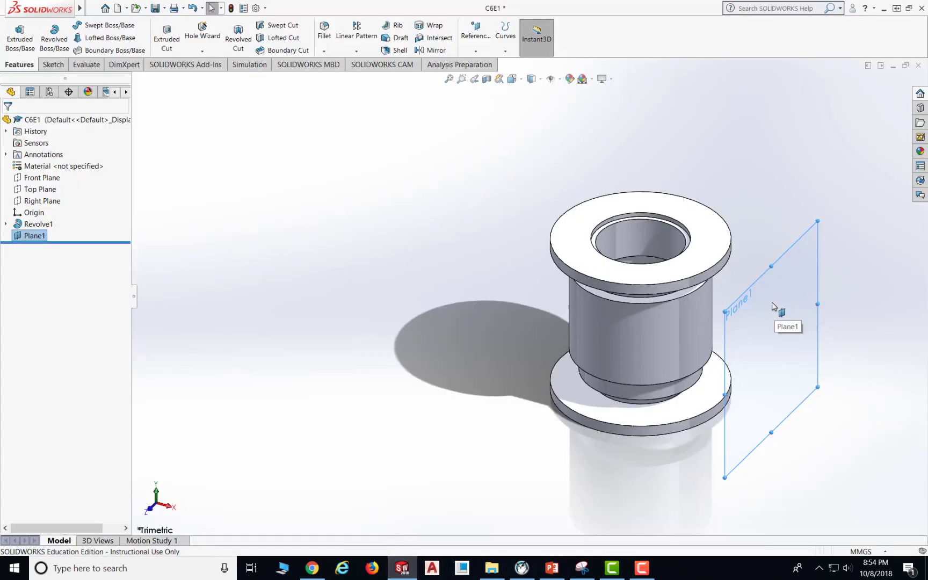
left_click(519, 82)
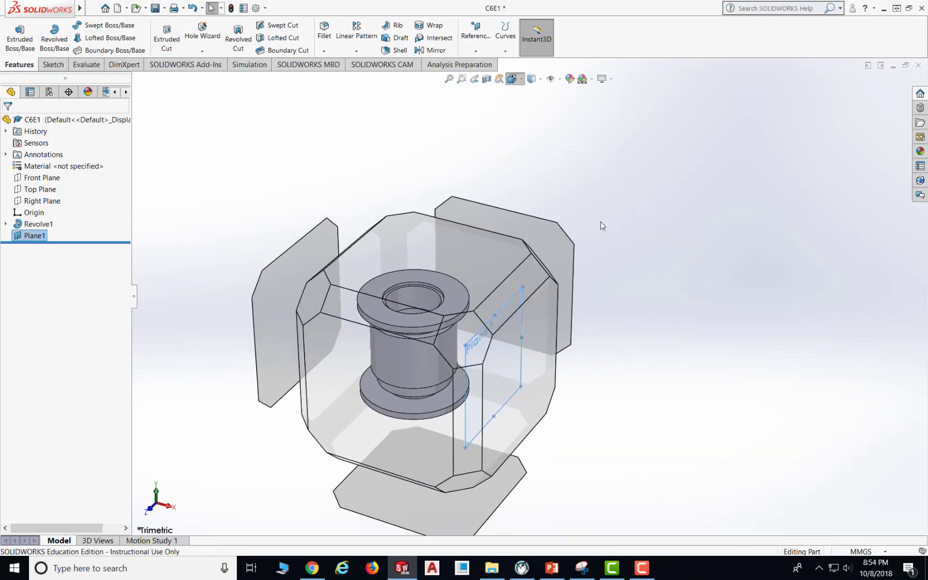
left_click(506, 363)
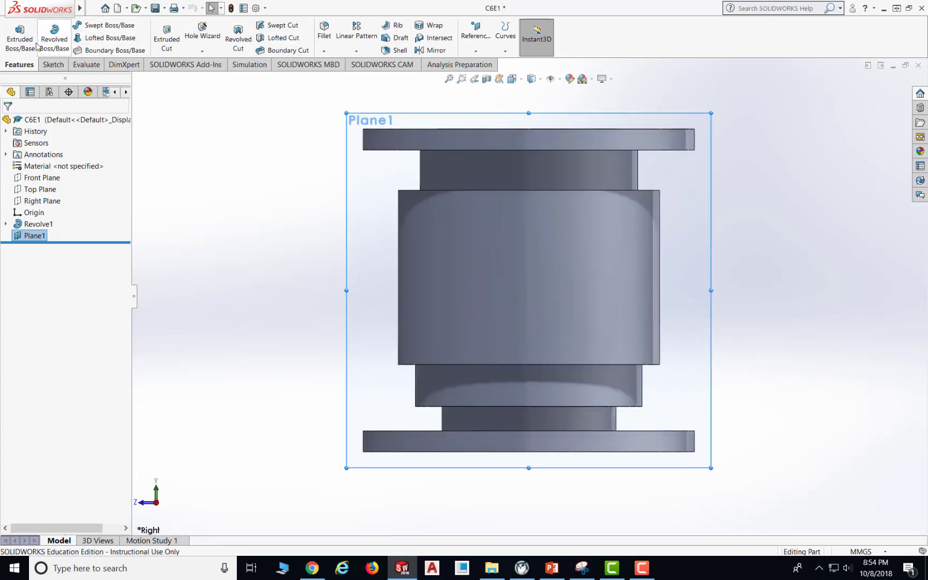
left_click(54, 65)
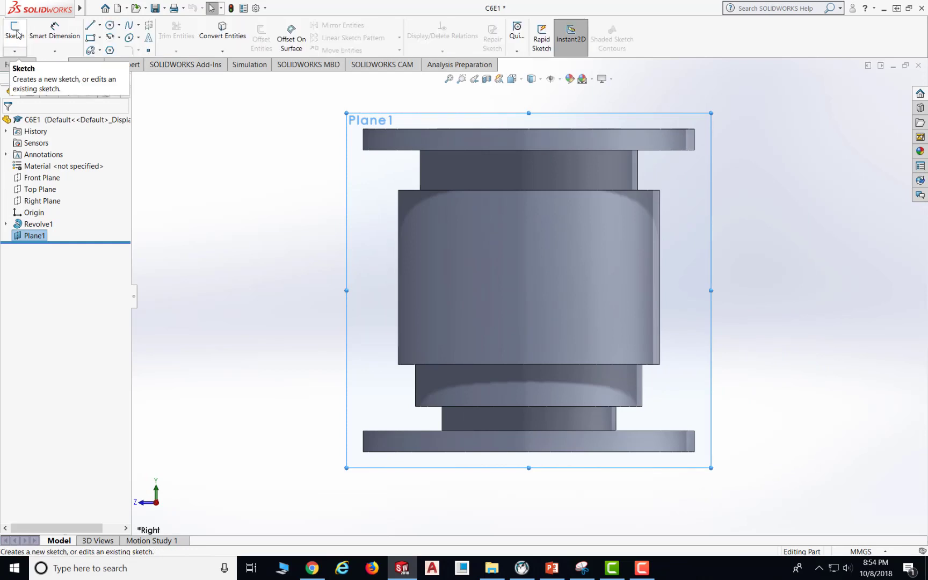
left_click(16, 32)
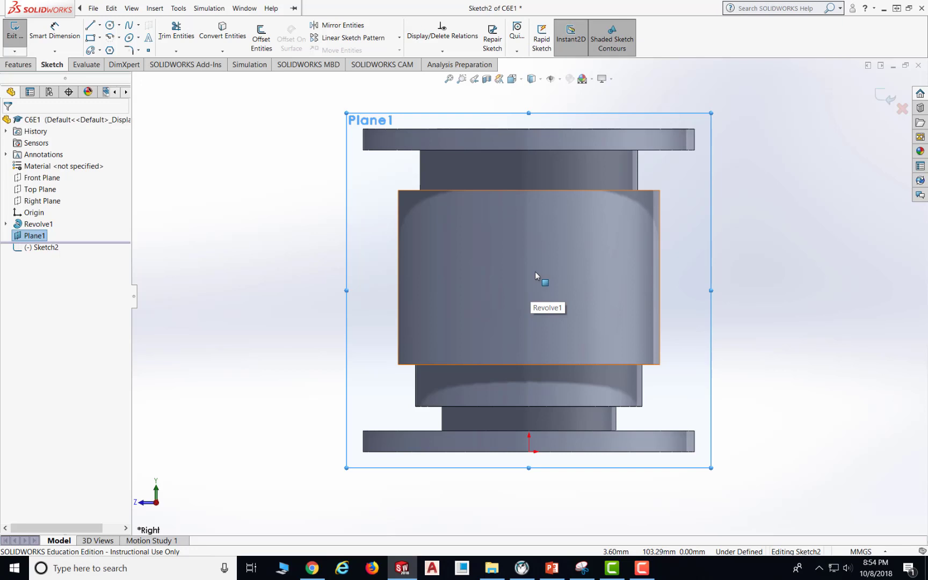
left_click(110, 26)
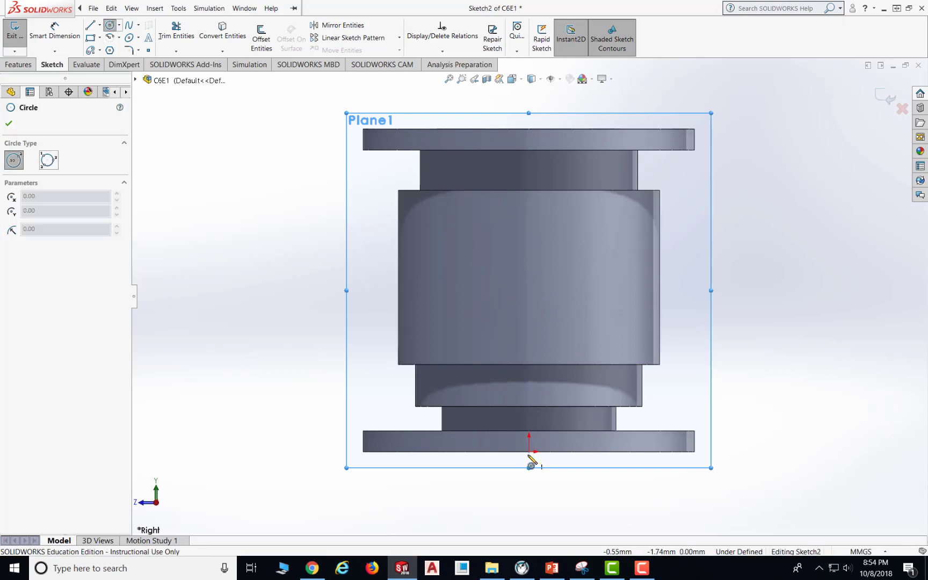
left_click(529, 285)
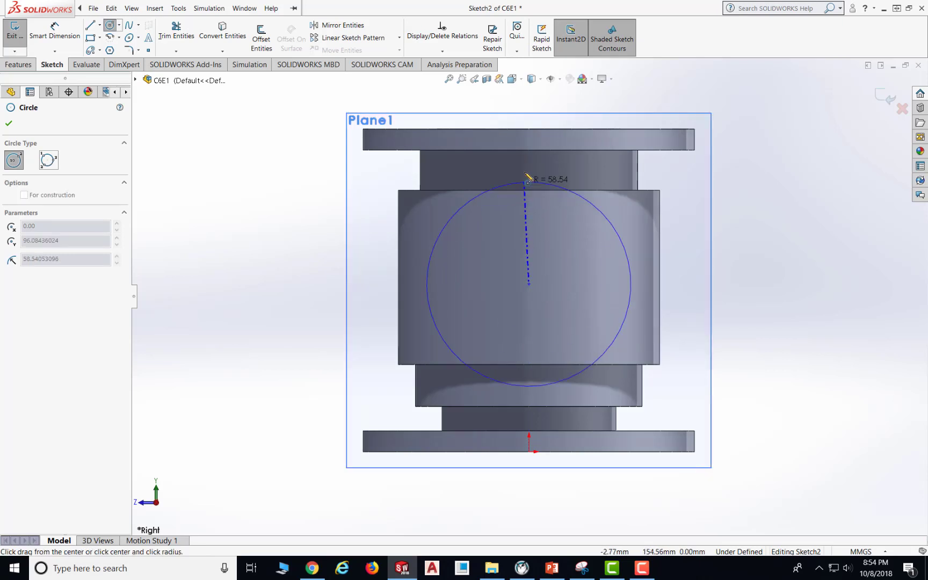
left_click(530, 145)
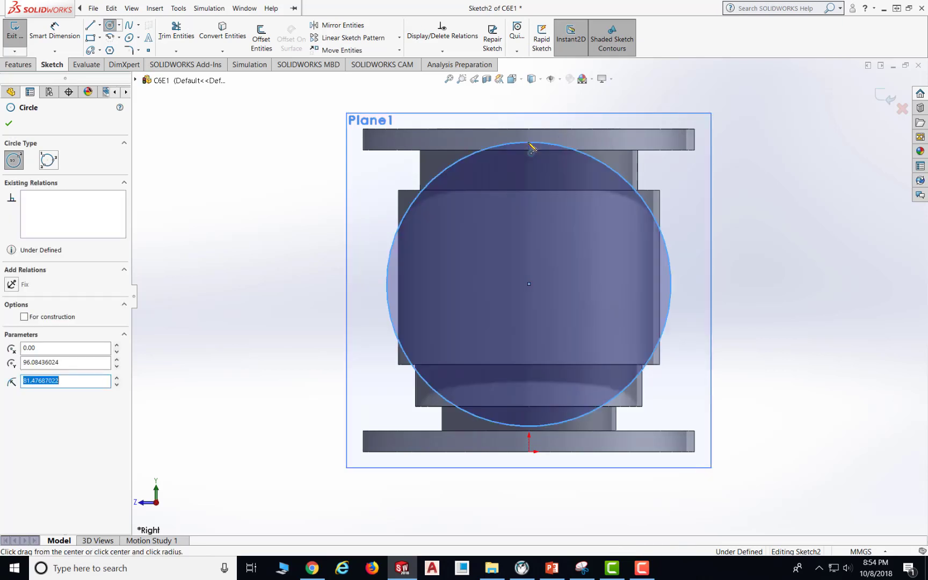
left_click(9, 125)
- Dimension the side flange circle's diameter at 160 mm
left_click(55, 32)
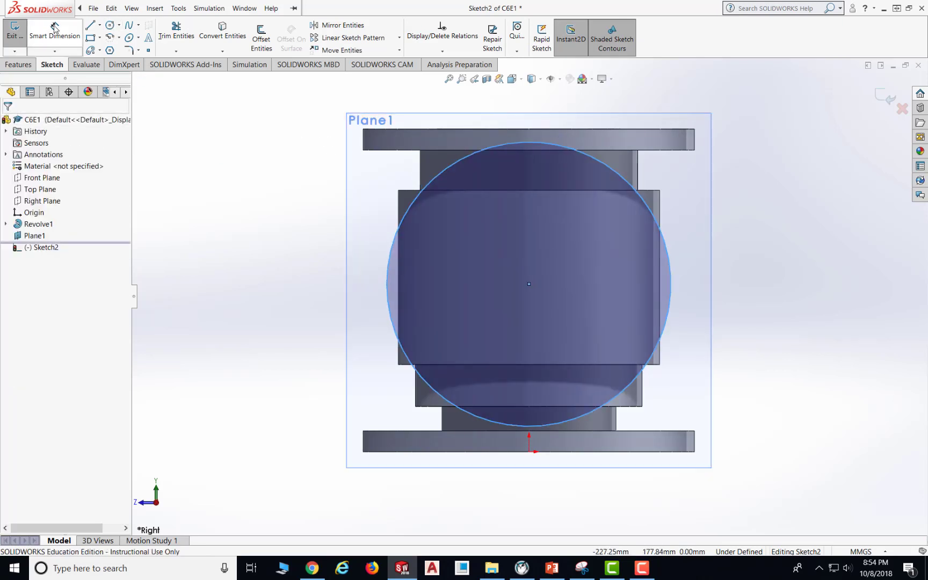
left_click(656, 223)
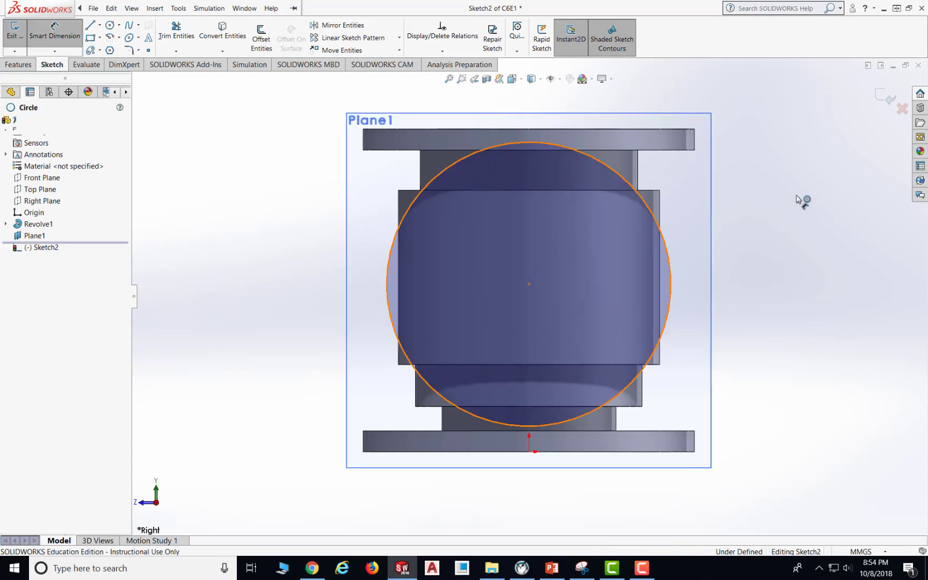
left_click(800, 210)
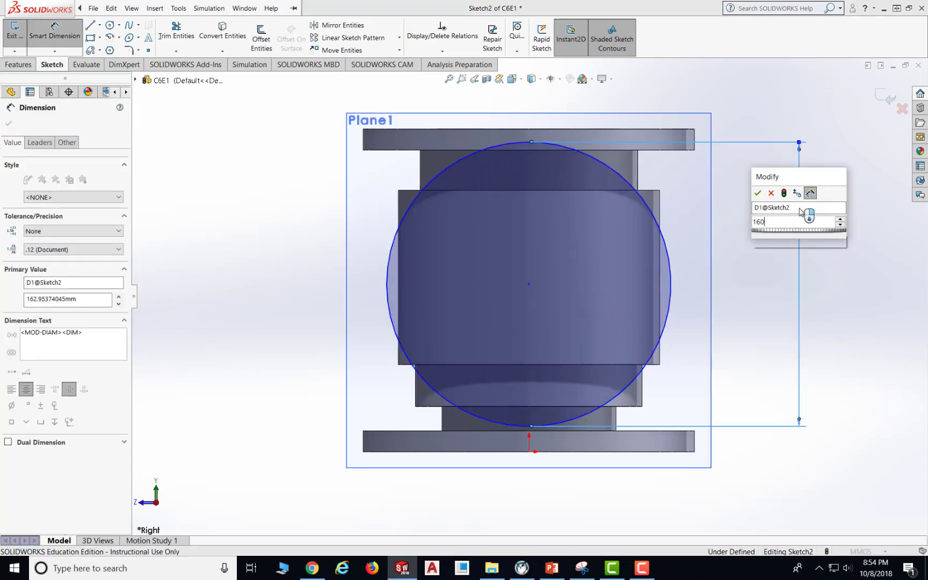
type("160")
key("Return")
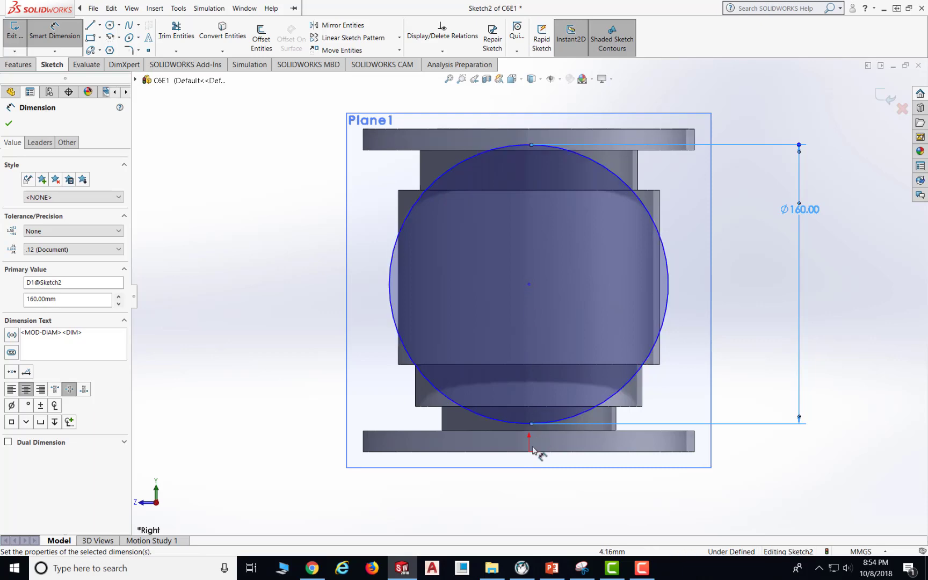
- Check the PowerPoint drawing and dimension the circle's center 100 mm above the origin
left_click(551, 568)
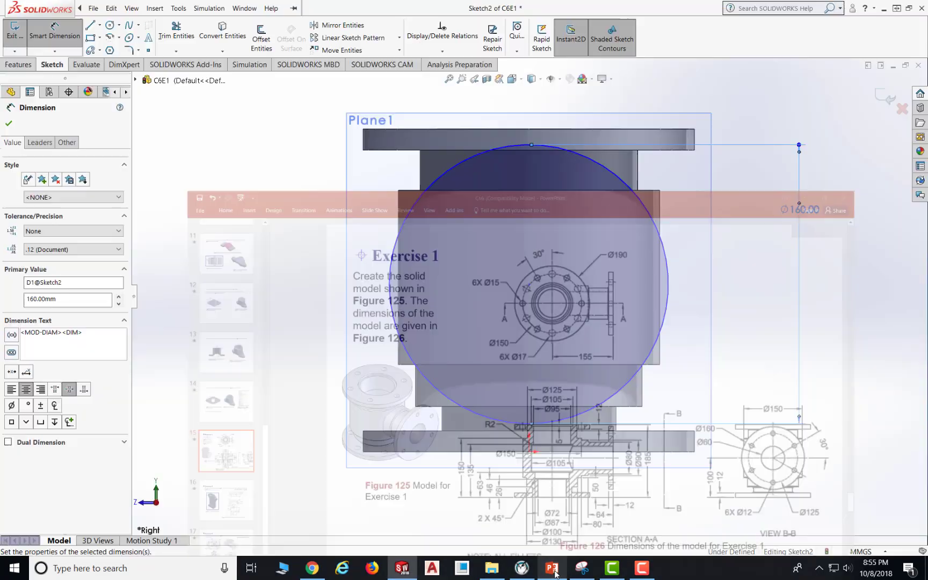
left_click(401, 567)
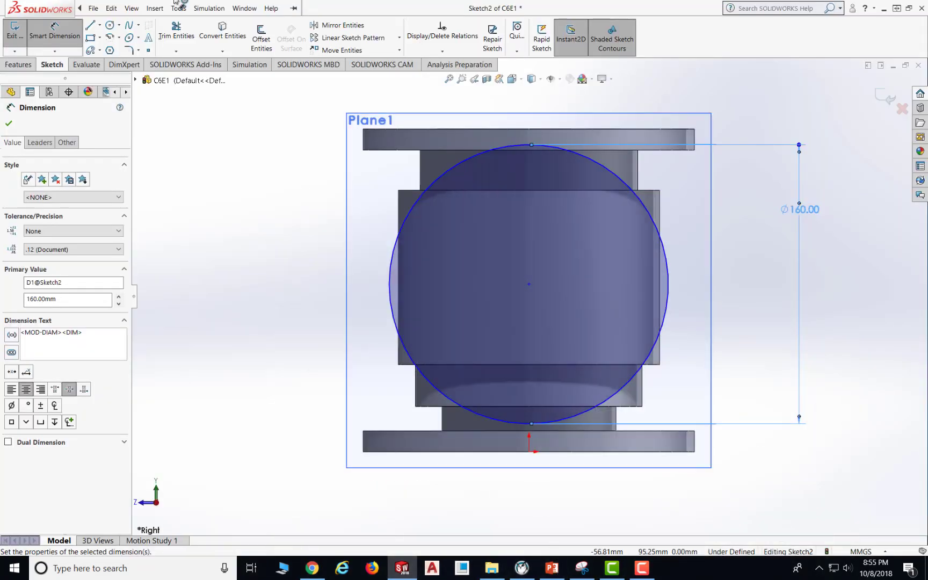
left_click(529, 284)
left_click(530, 453)
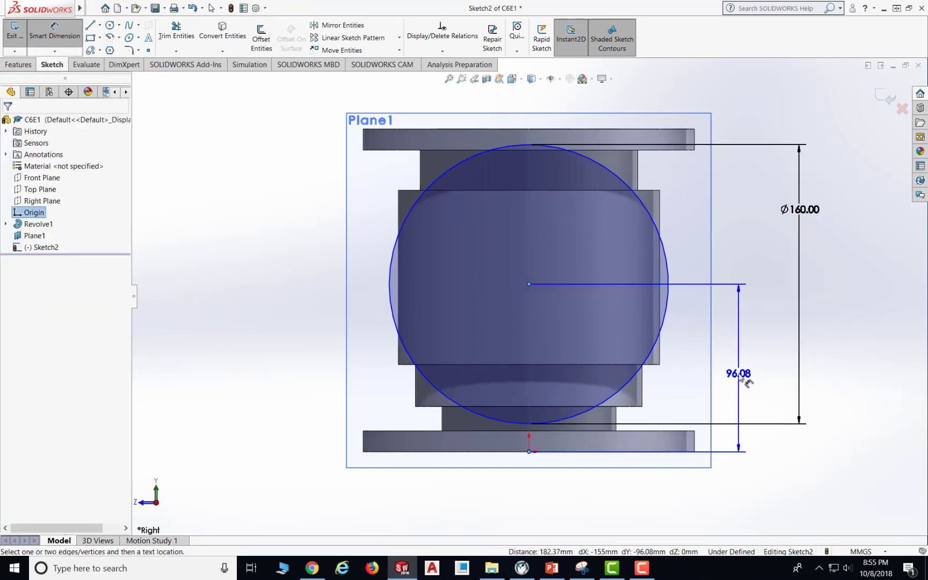
left_click(740, 377)
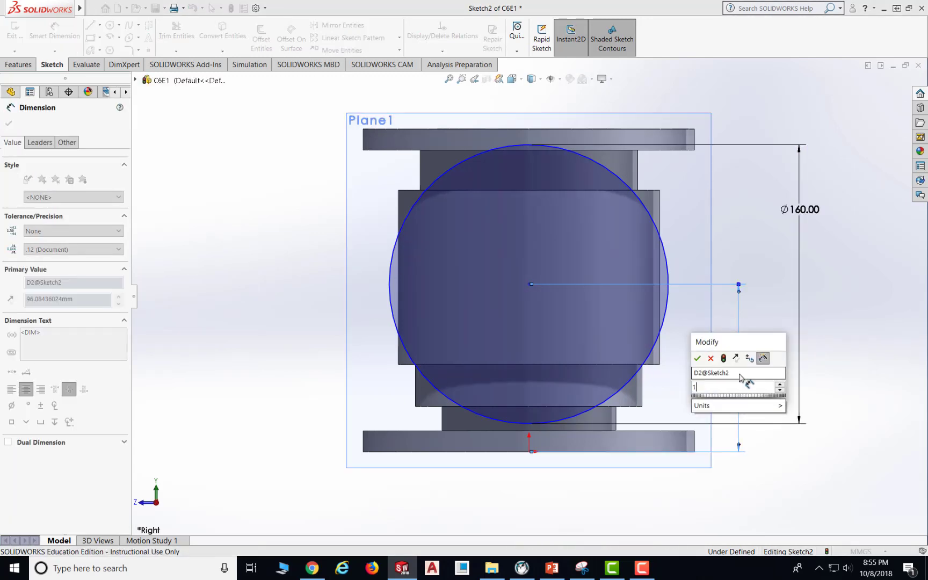
key("Return")
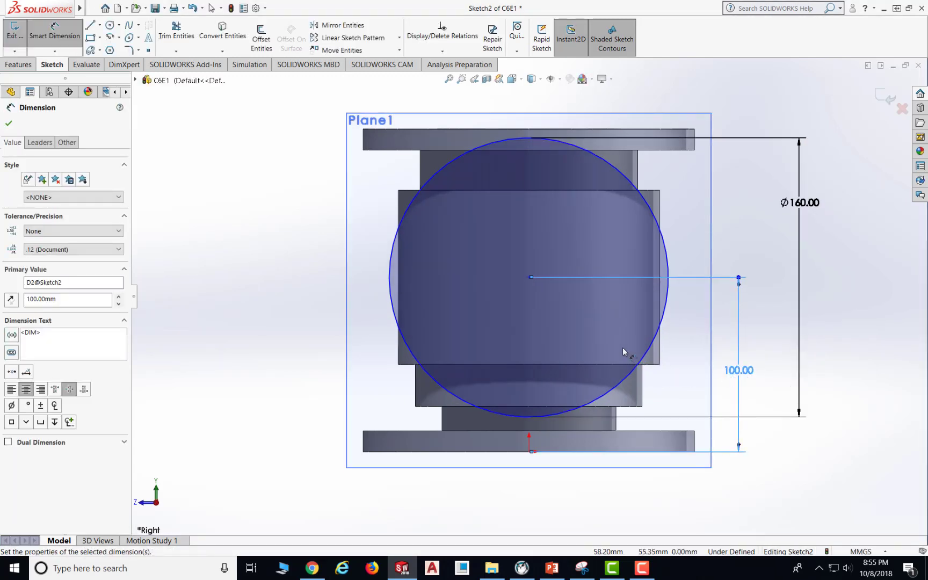
- Add a vertical relation between the circle's center and the origin
left_click(442, 51)
left_click(443, 75)
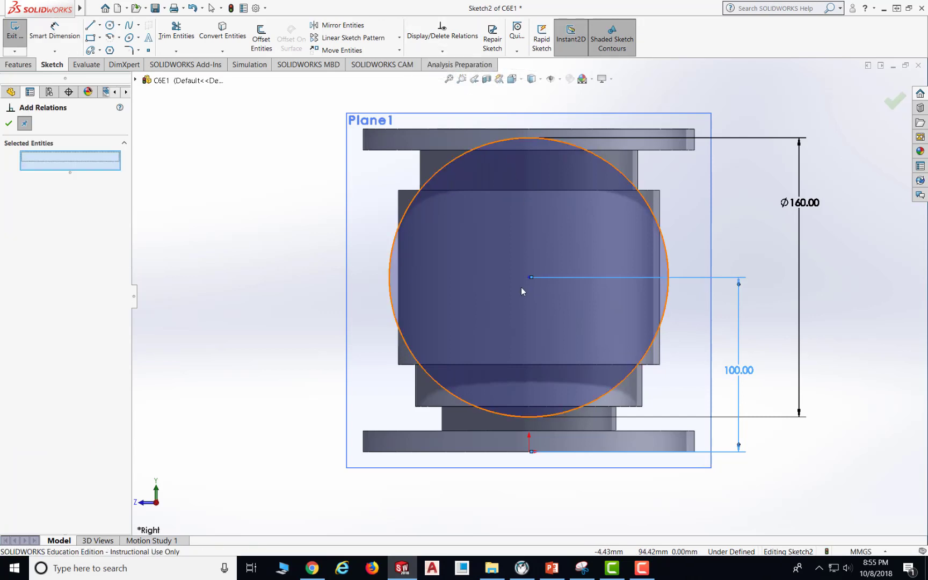
left_click(529, 278)
left_click(529, 452)
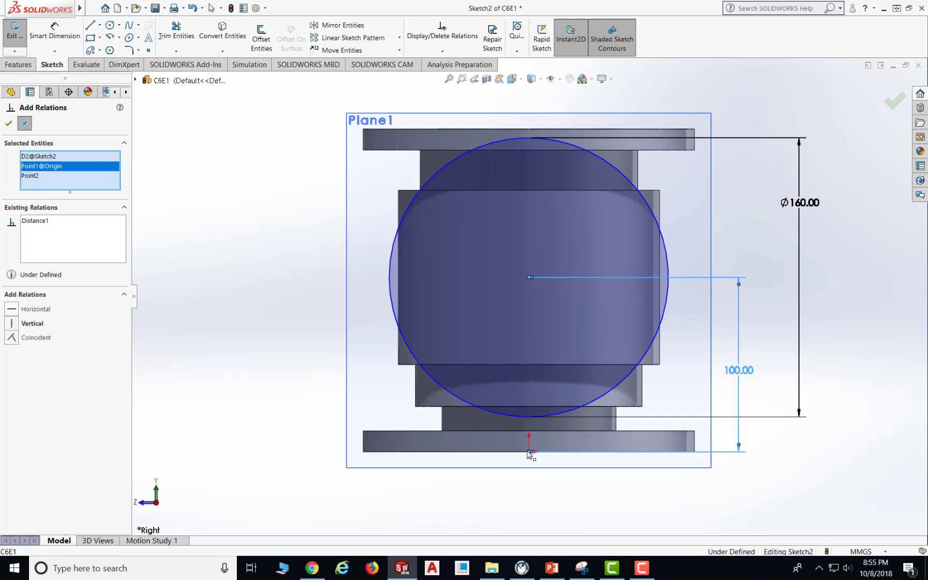
left_click(18, 324)
left_click(9, 124)
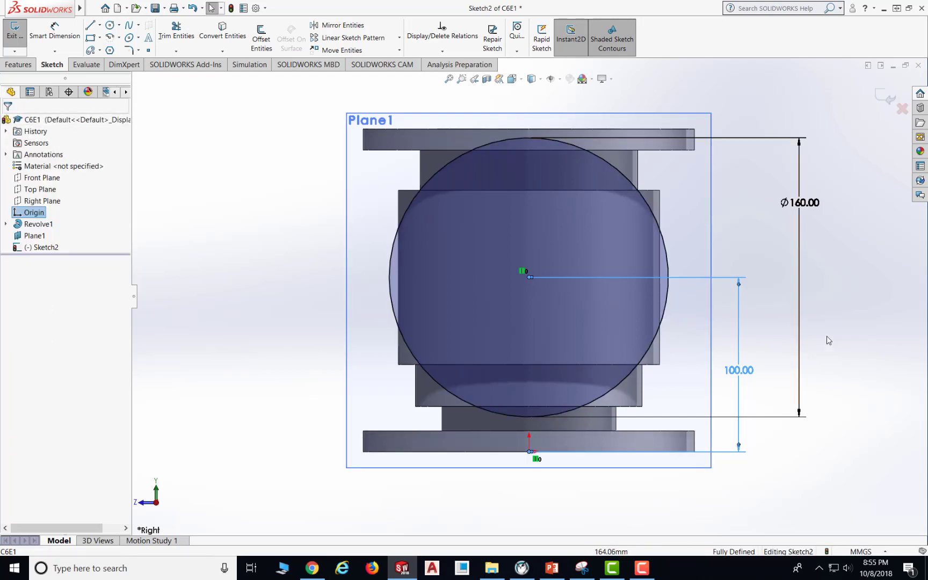
left_click(844, 389)
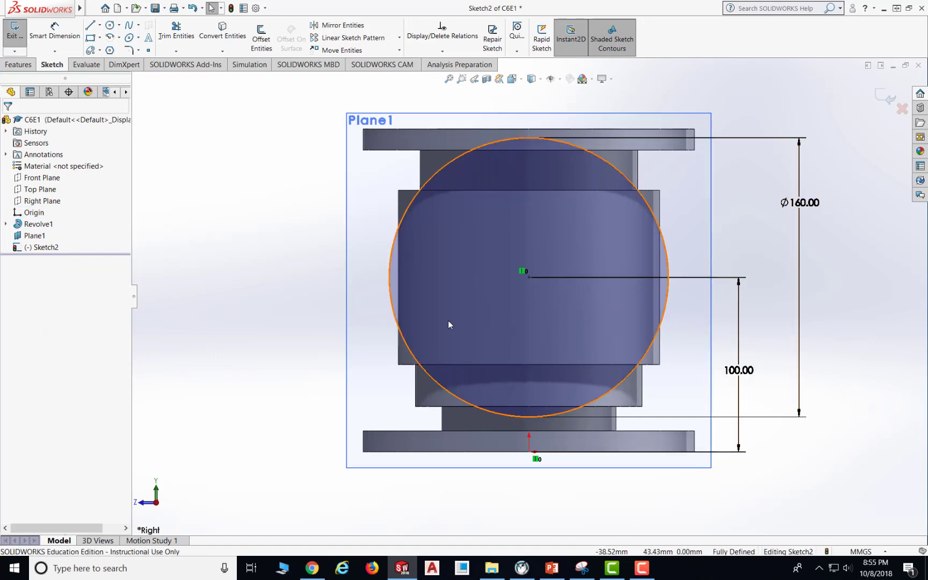
- Examine the circle's placement beside the revolved body and compare it with the side flange in the PowerPoint drawing
middle_click_drag(832, 350, 875, 336)
middle_click_drag(536, 242, 589, 282)
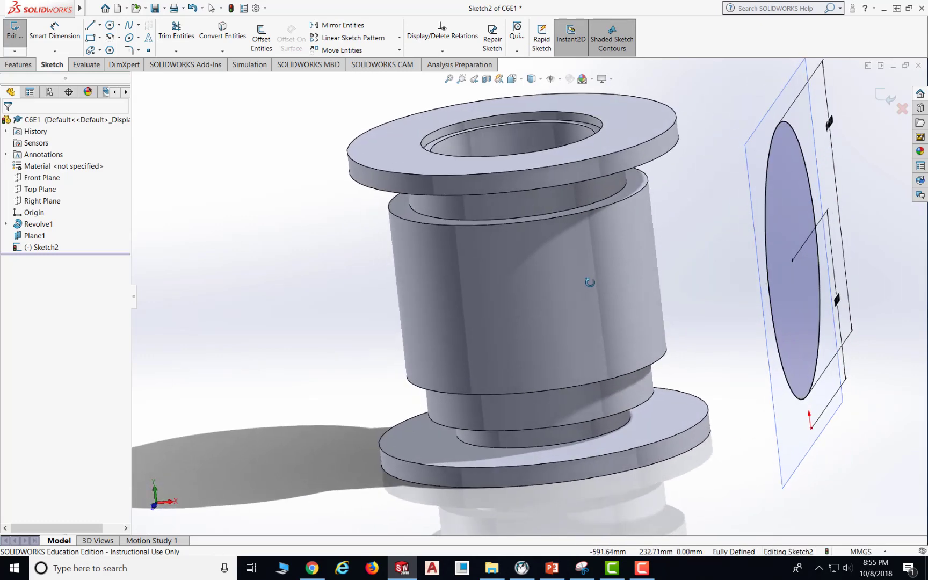
left_click(550, 567)
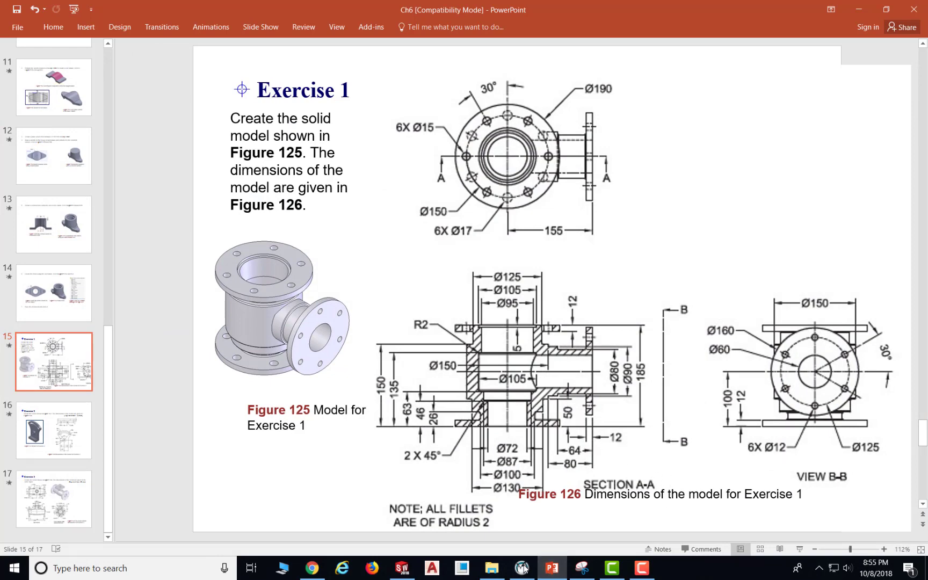
left_click(492, 568)
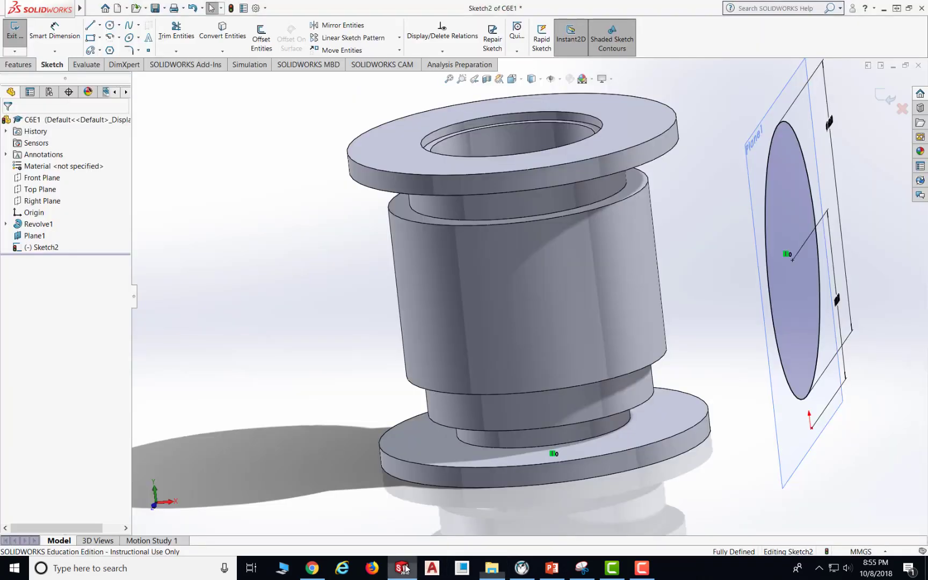
- Save the part and extrude the 160 mm circle 12 mm from its plane, reversed toward the revolved body
left_click(402, 568)
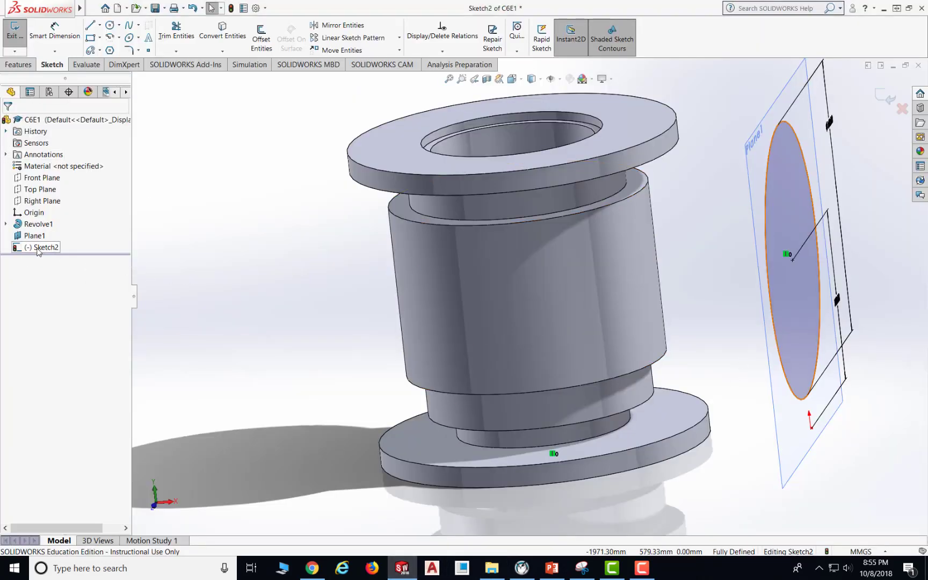
left_click(156, 8)
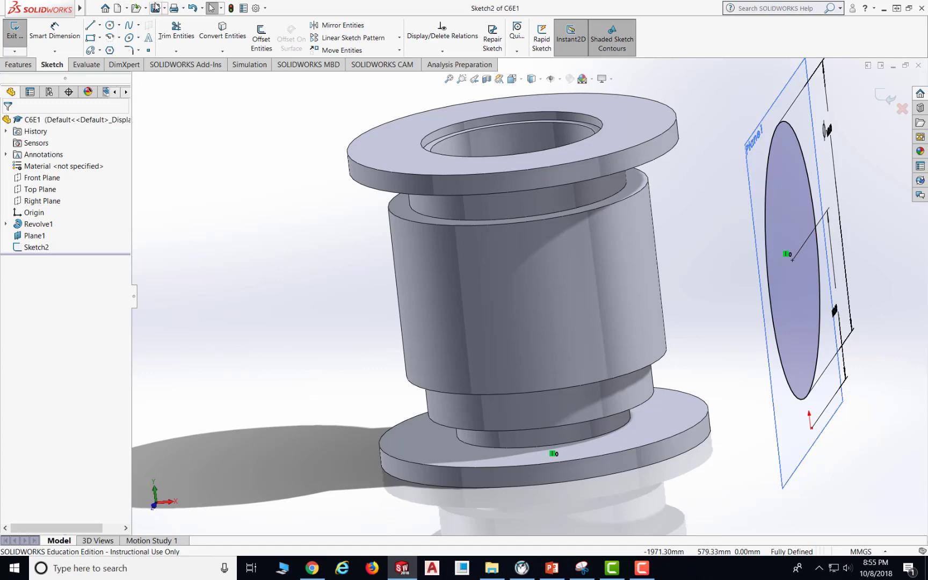
left_click(30, 248)
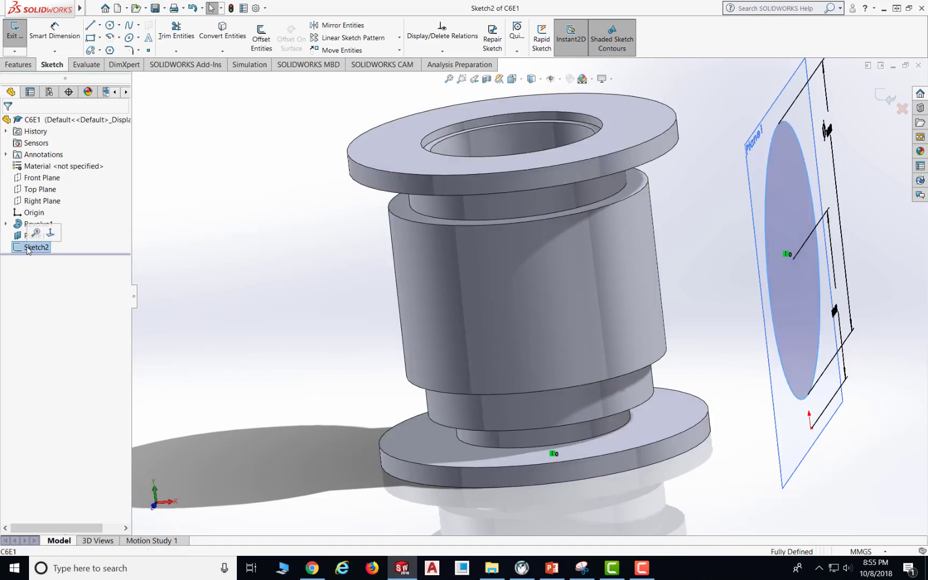
left_click(18, 65)
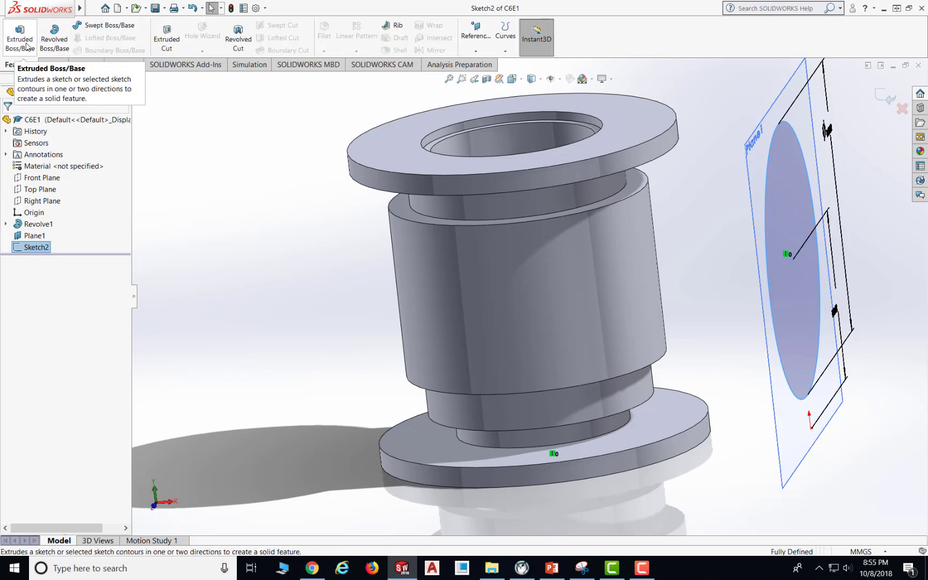
left_click(26, 47)
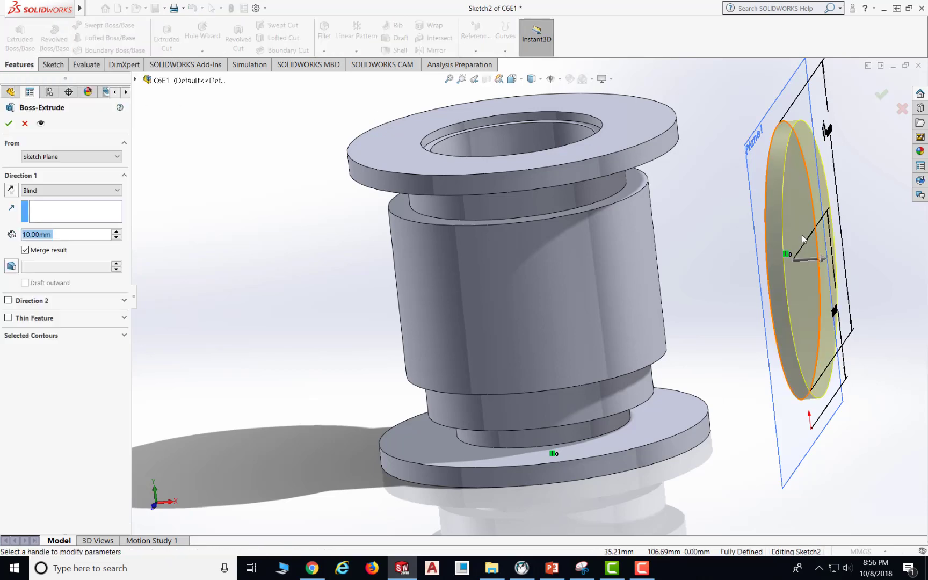
left_click(11, 190)
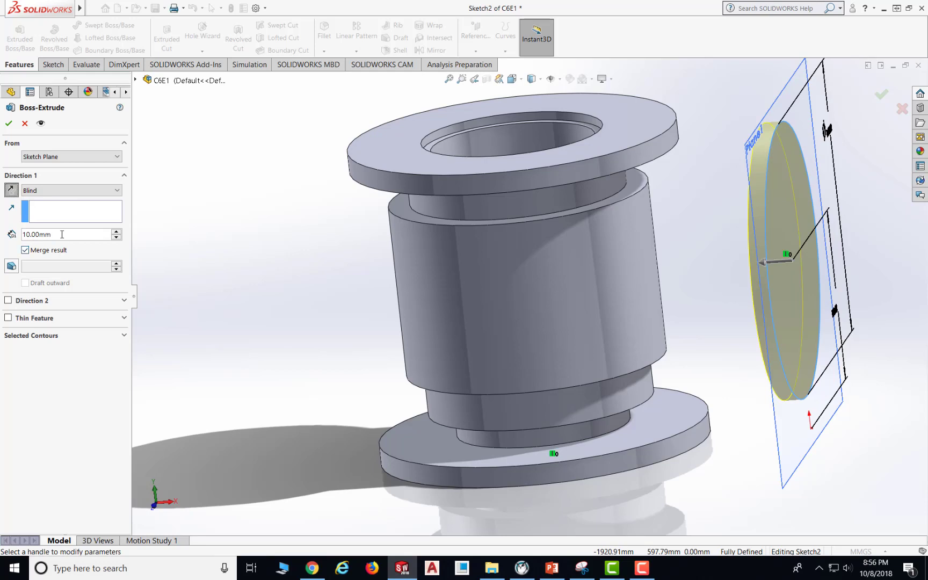
type("12")
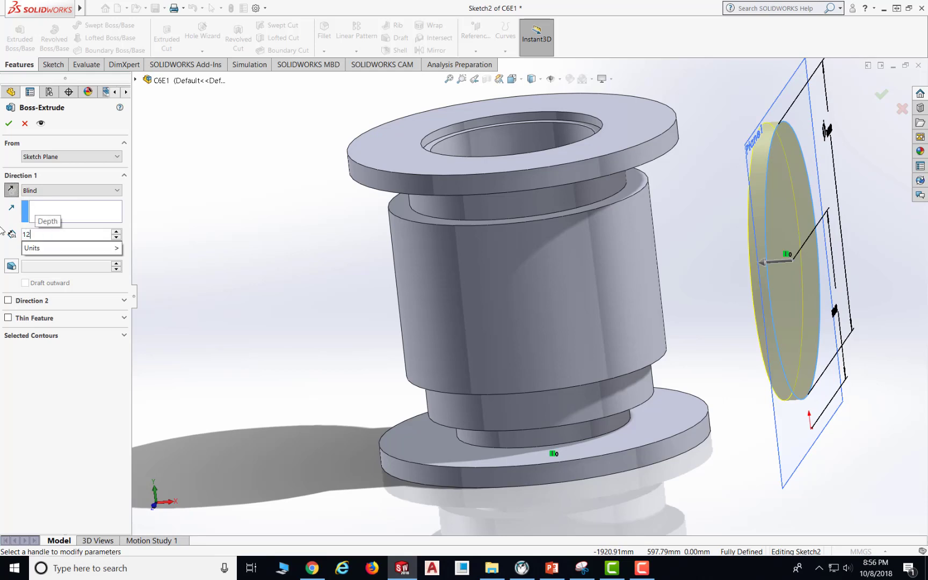
key("Return")
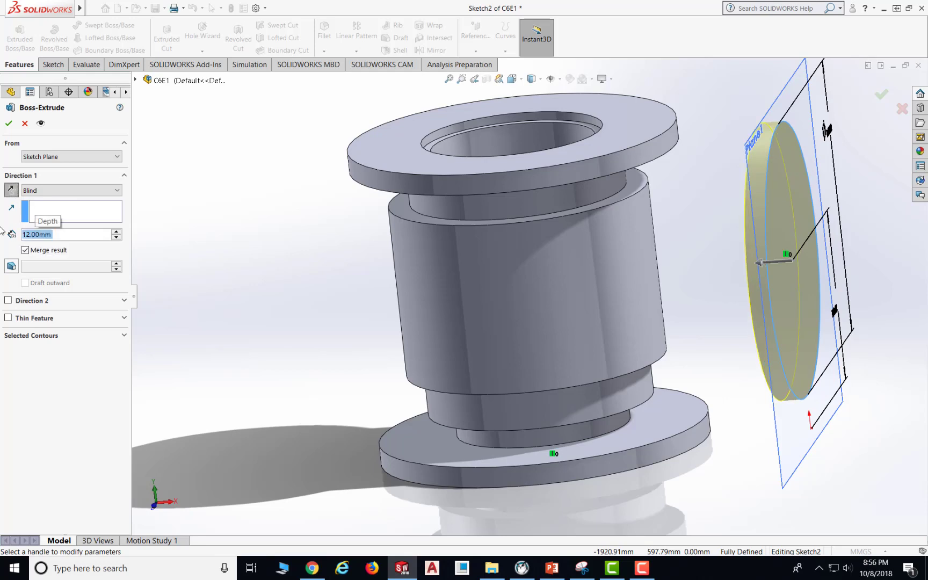
left_click(8, 125)
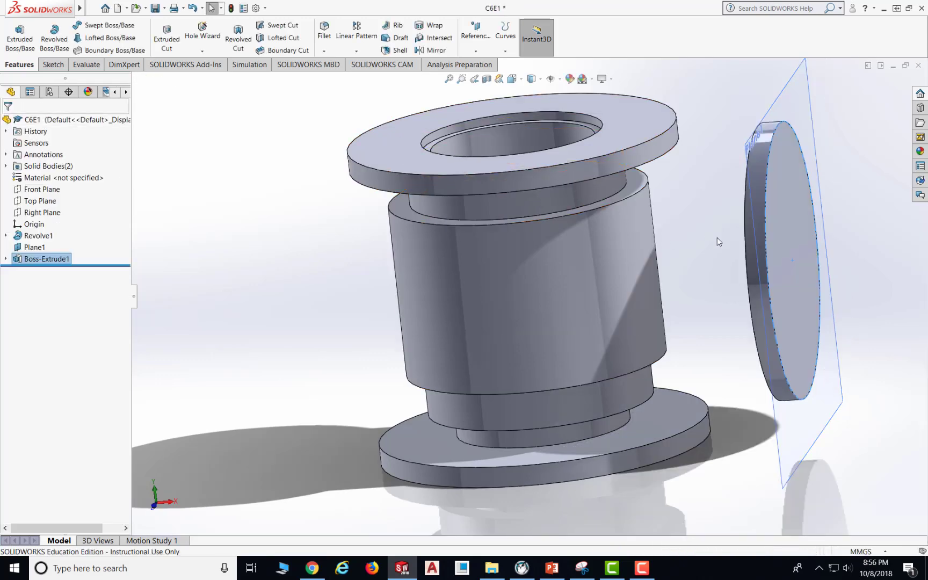
- Check the side branch in the PowerPoint drawing and start a sketch on the side flange face facing the revolved body
left_click(559, 574)
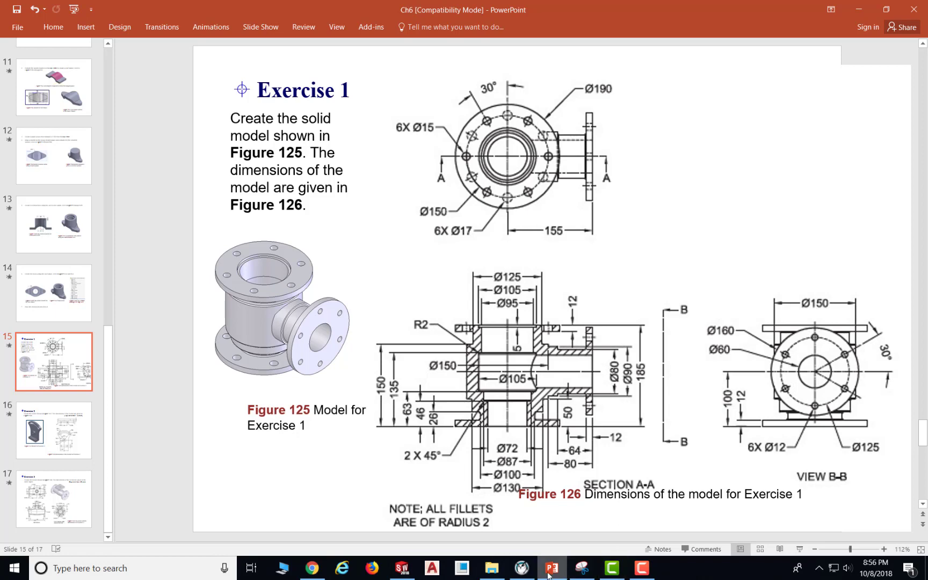
mouse_move(564, 575)
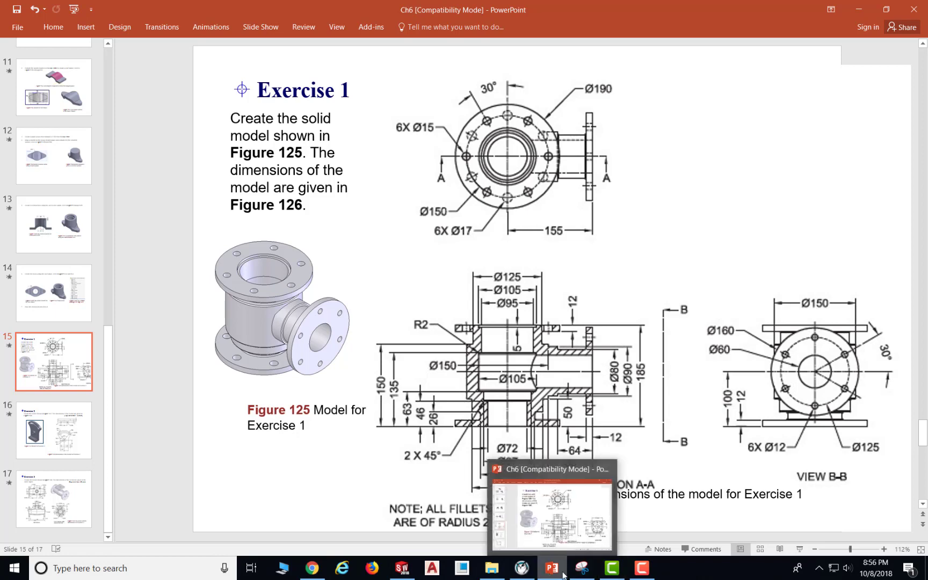
left_click(402, 567)
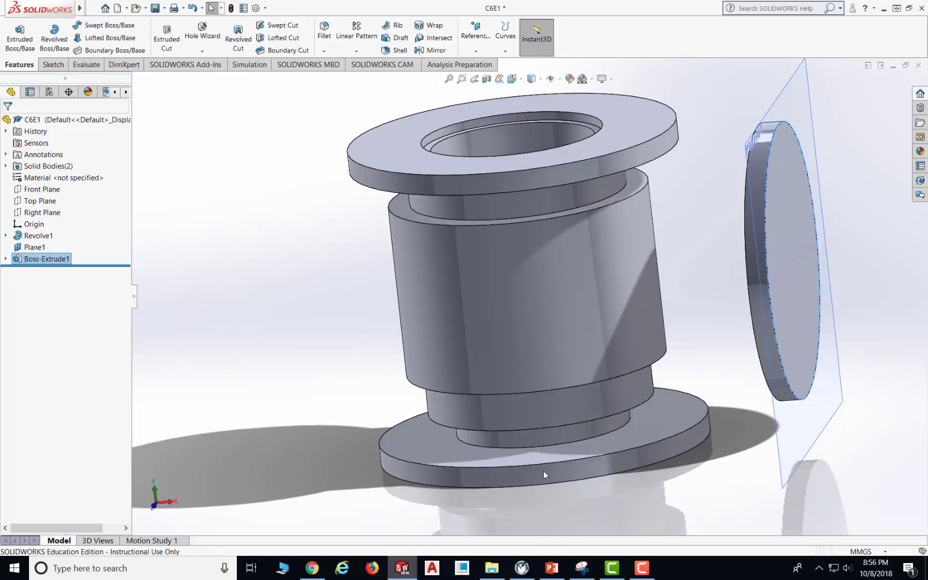
left_click(54, 67)
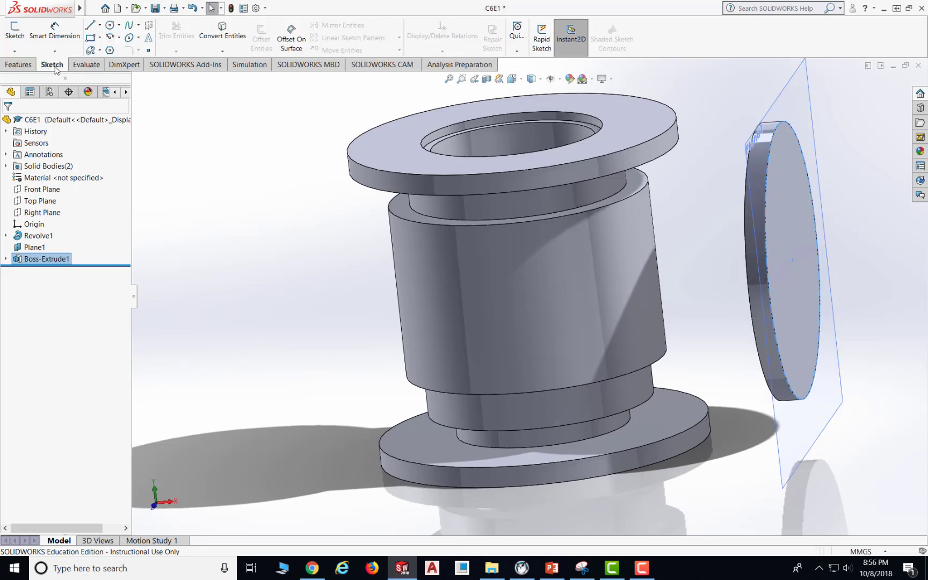
left_click(15, 32)
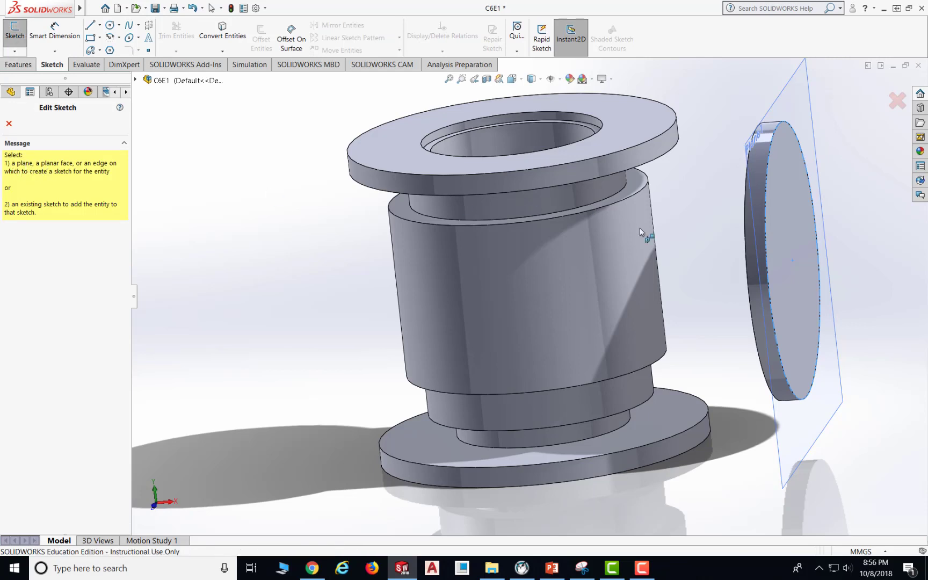
middle_click_drag(676, 229, 724, 221)
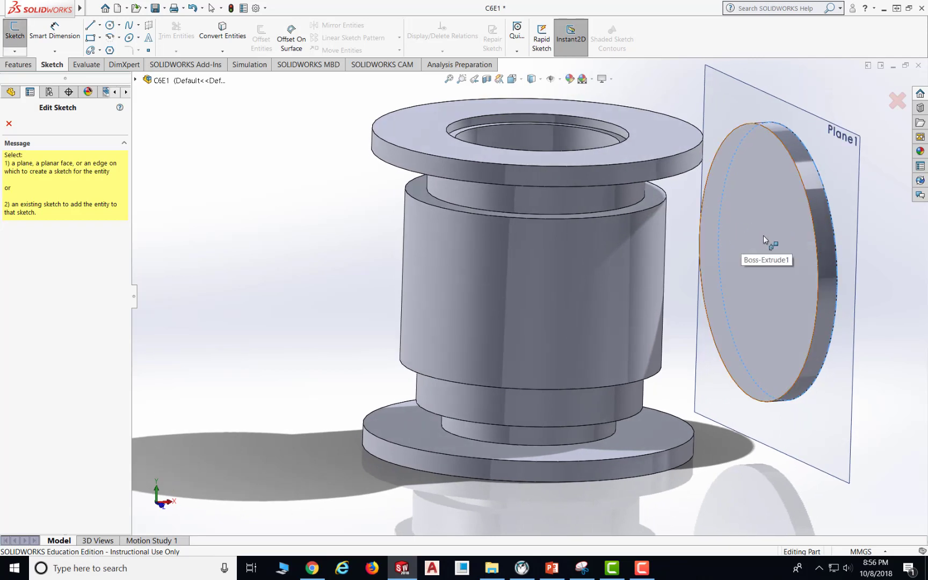
left_click(790, 209)
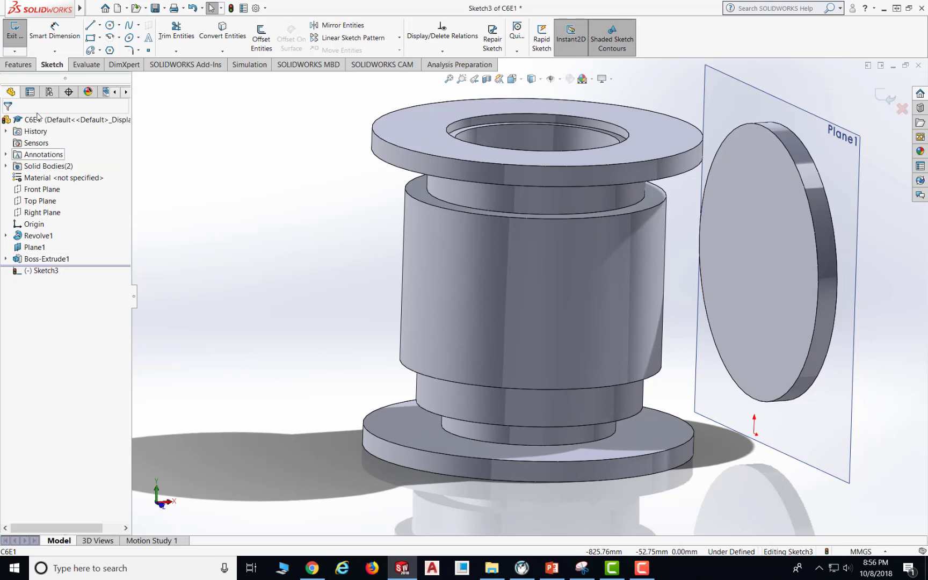
- Sketch a circle about 115 mm in diameter on the flange face, centered about 93 mm directly above the origin
left_click(110, 26)
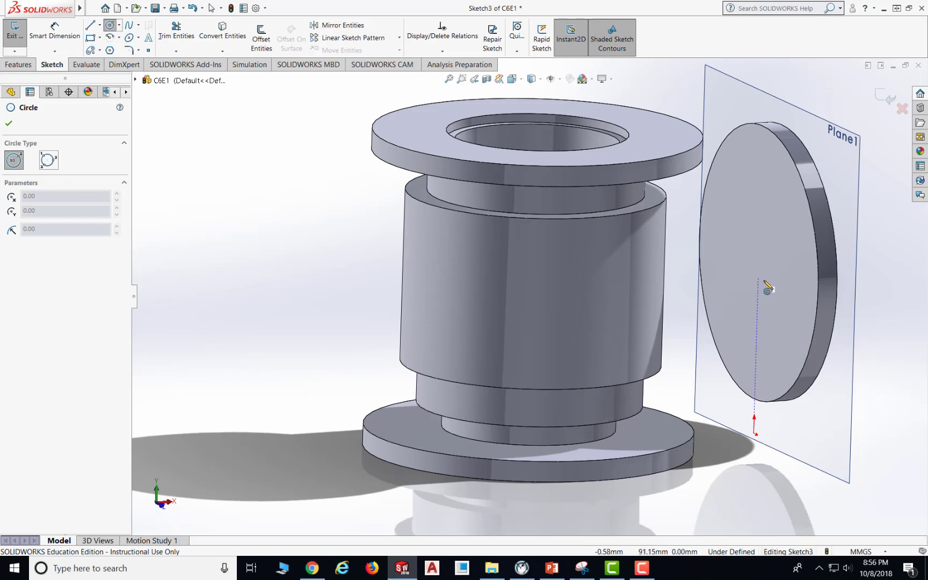
middle_click_drag(766, 283, 725, 276)
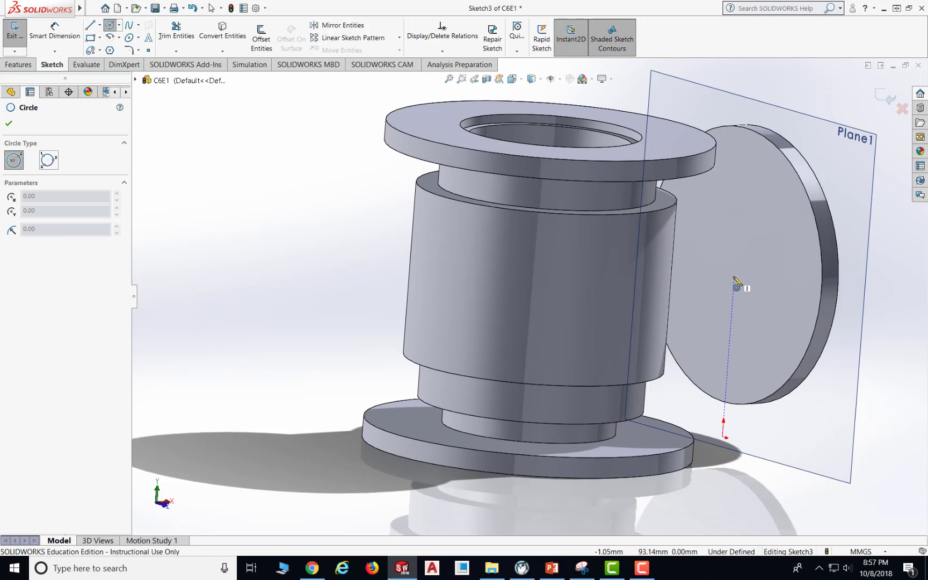
left_click(734, 277)
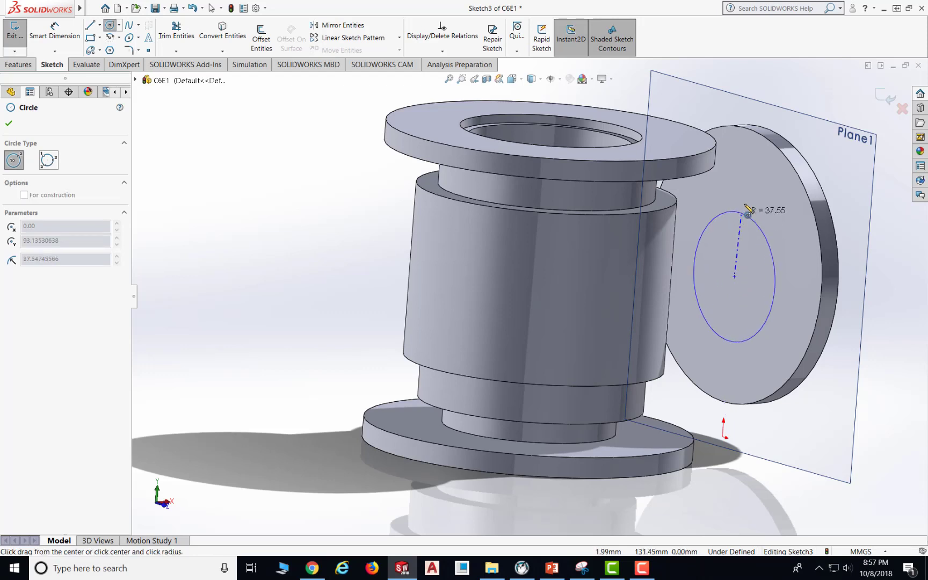
left_click(748, 183)
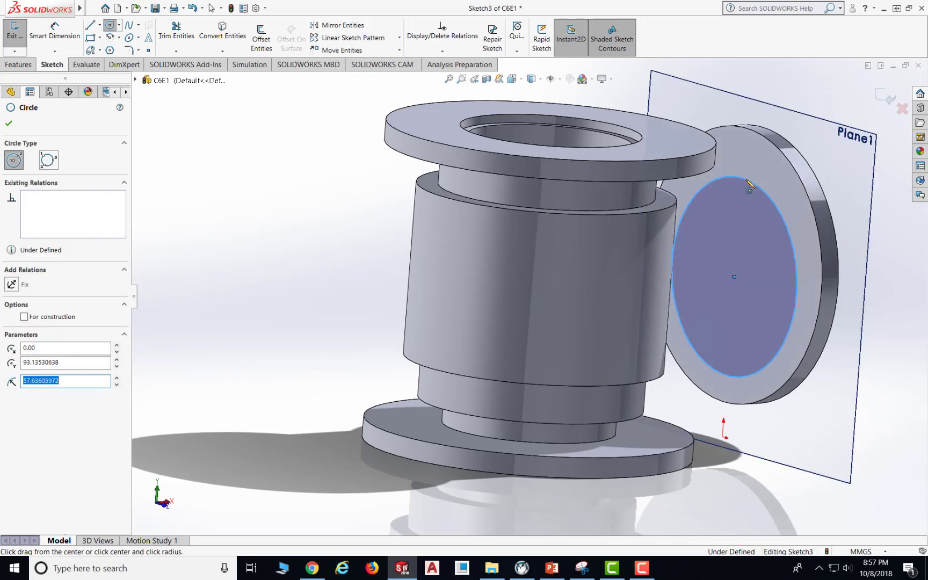
- Dimension the new circle's diameter at 80 mm
left_click(42, 36)
left_click(793, 246)
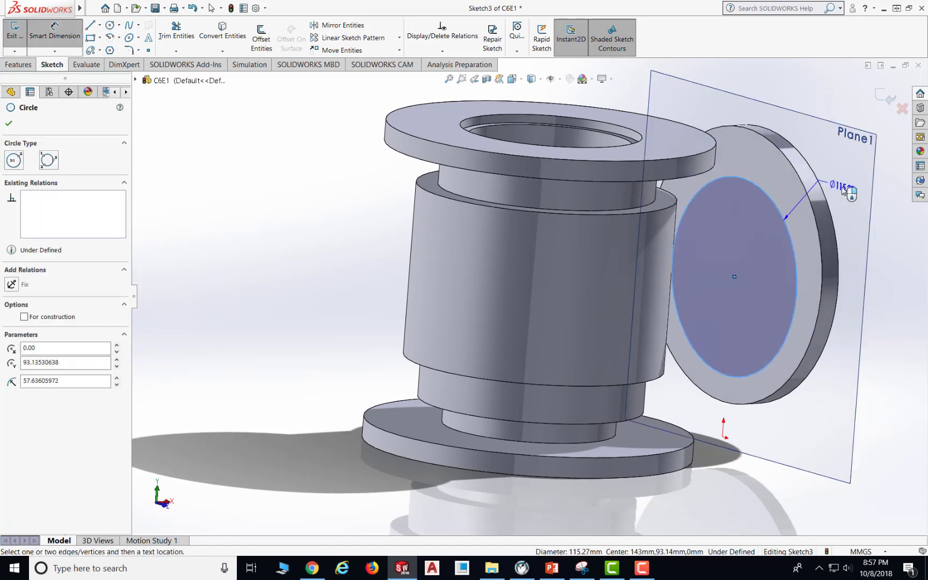
left_click(848, 189)
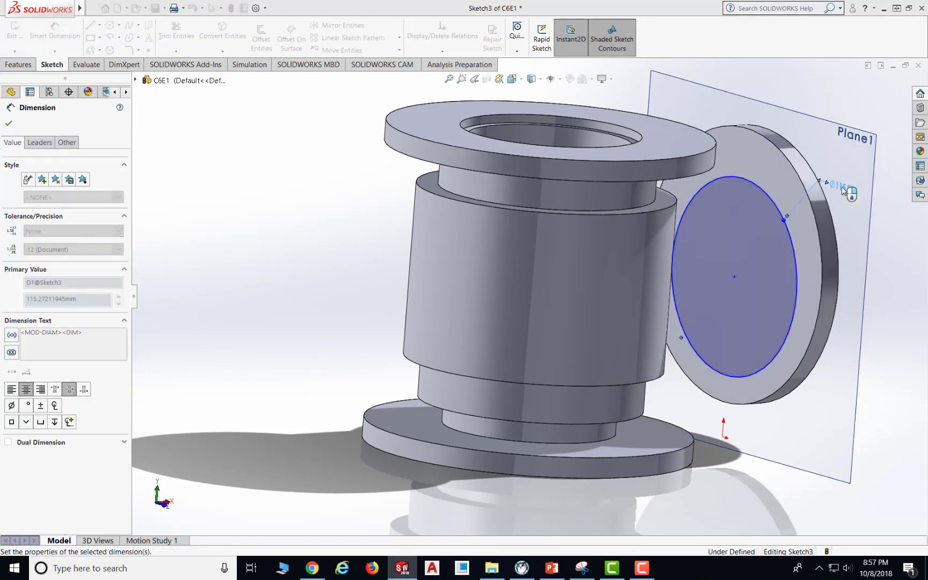
type("80")
key("Return")
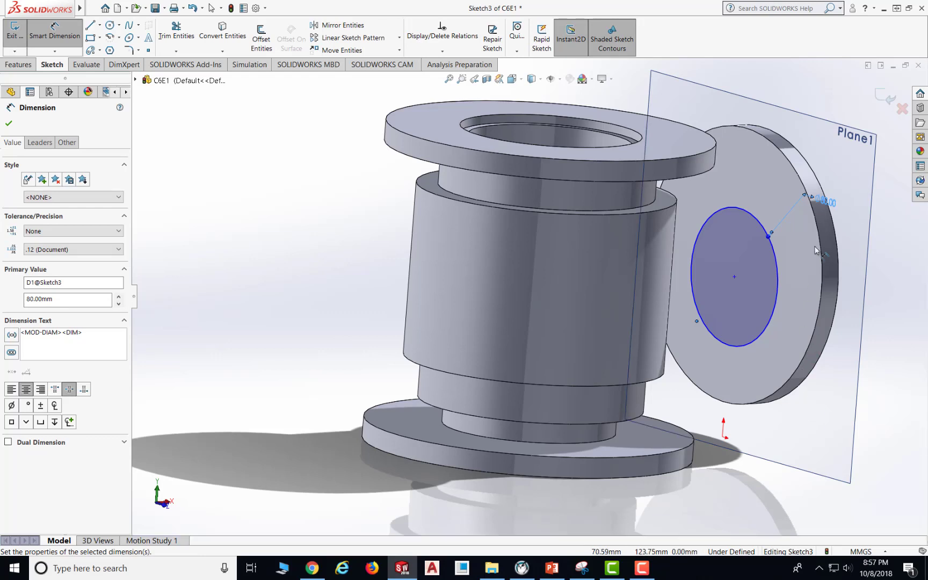
left_click(883, 273)
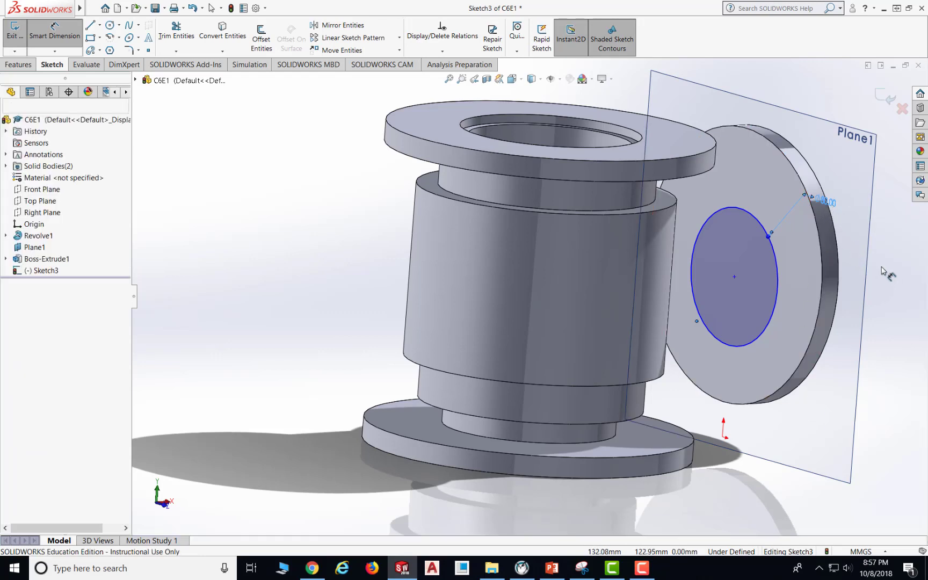
- Add a concentric relation between the 80 mm circle and the side flange's outer edge
left_click(456, 51)
left_click(449, 77)
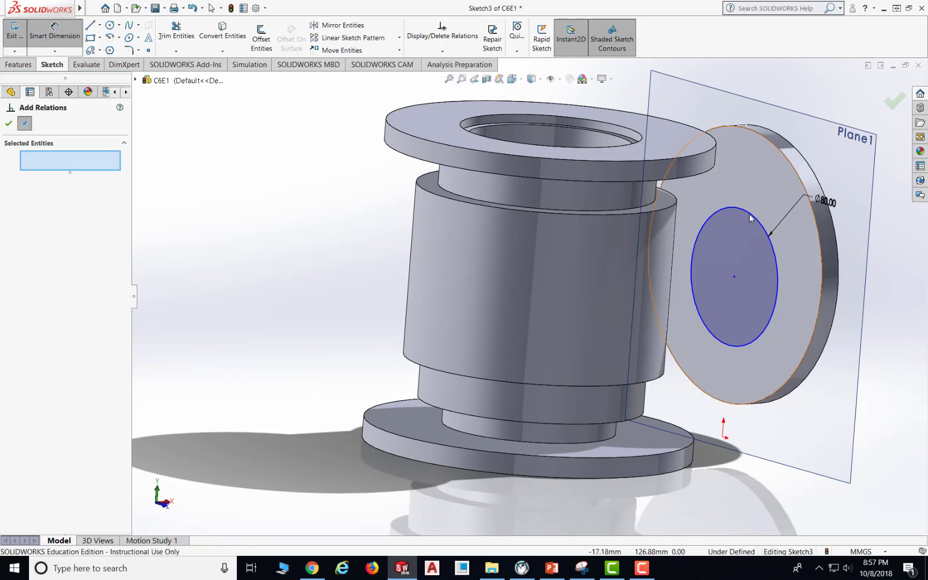
left_click(750, 213)
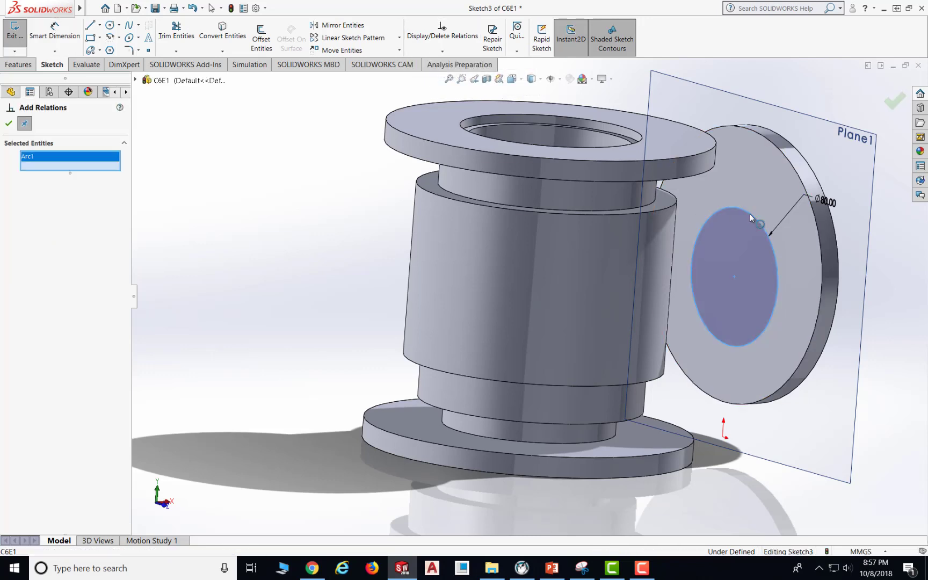
left_click(801, 180)
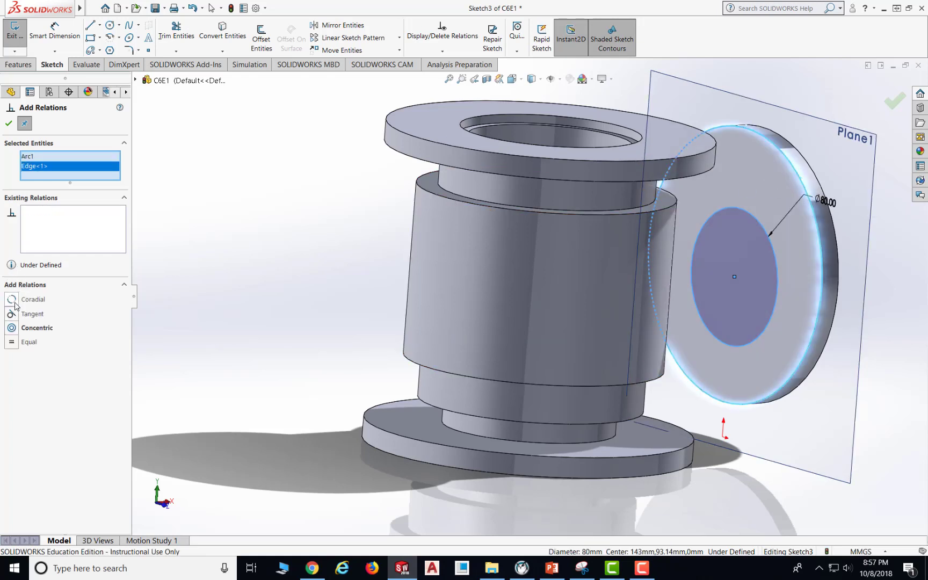
left_click(13, 329)
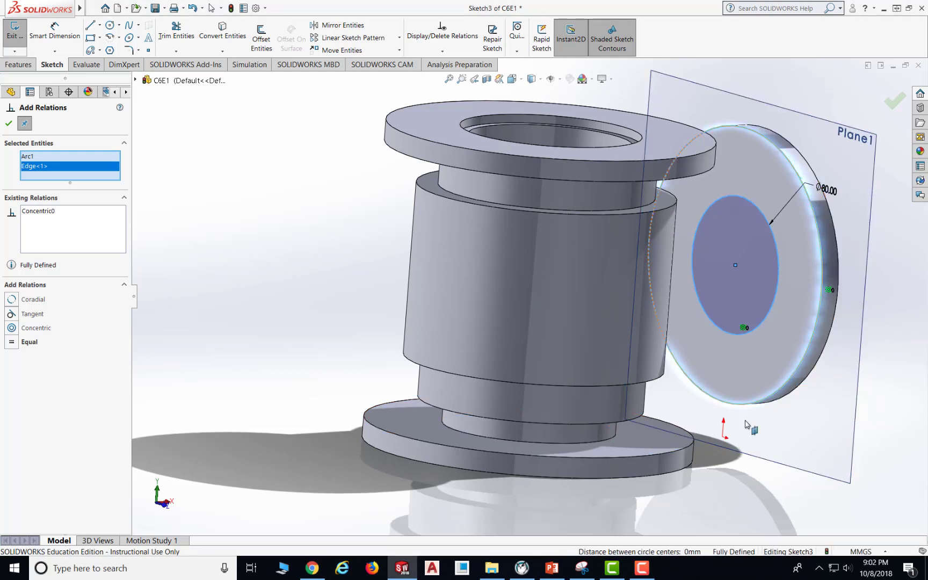
left_click(8, 123)
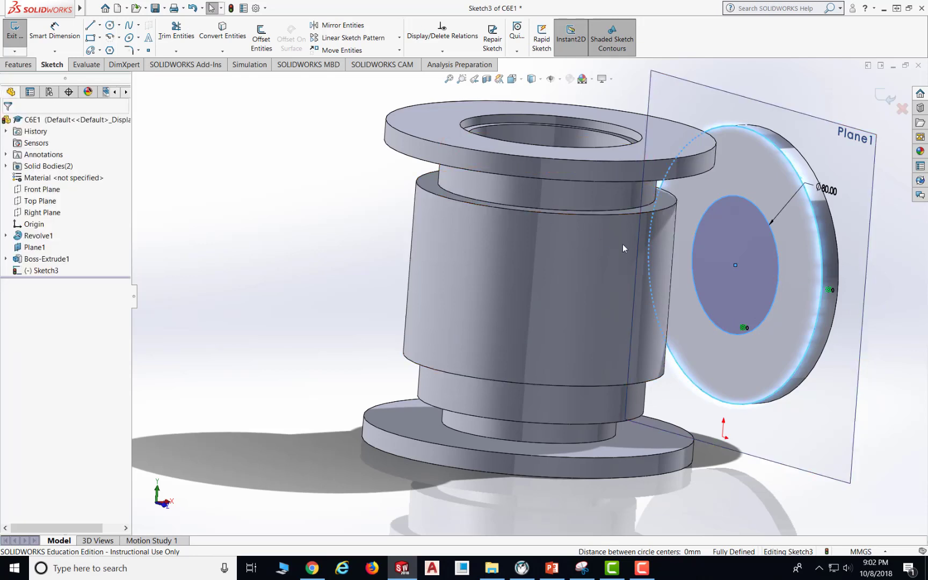
left_click(290, 212)
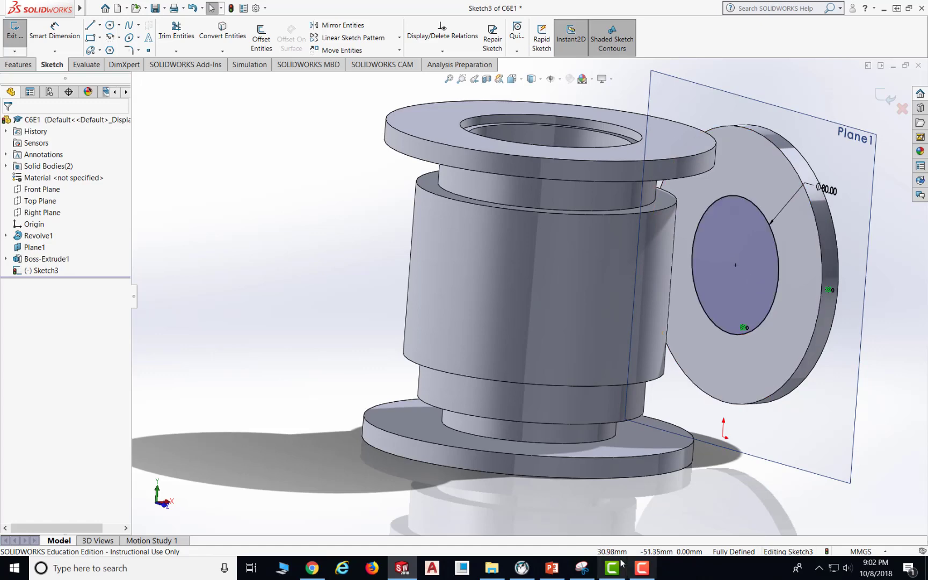
- Check the side branch's length dimensions in the PowerPoint drawing, return to SOLIDWORKS and save the part
left_click(553, 569)
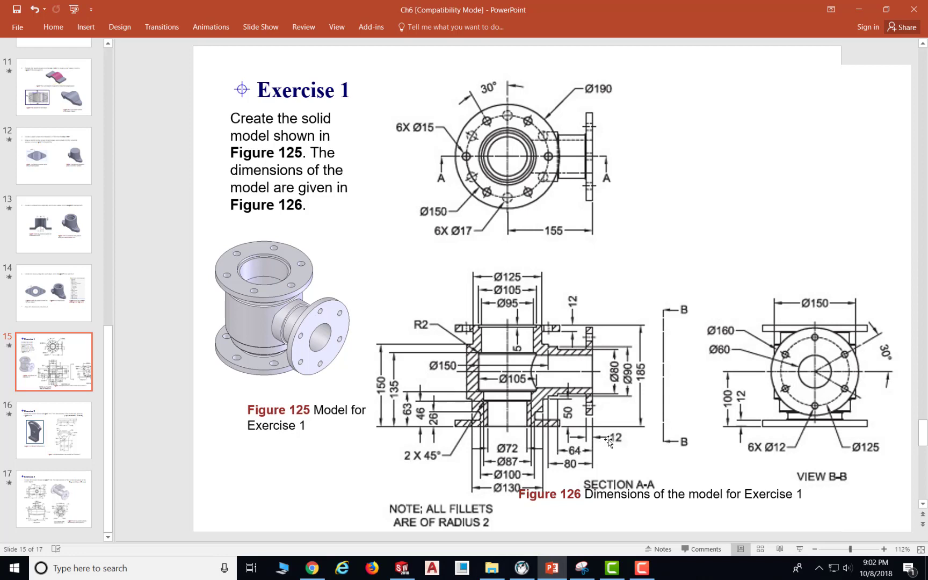
left_click(400, 569)
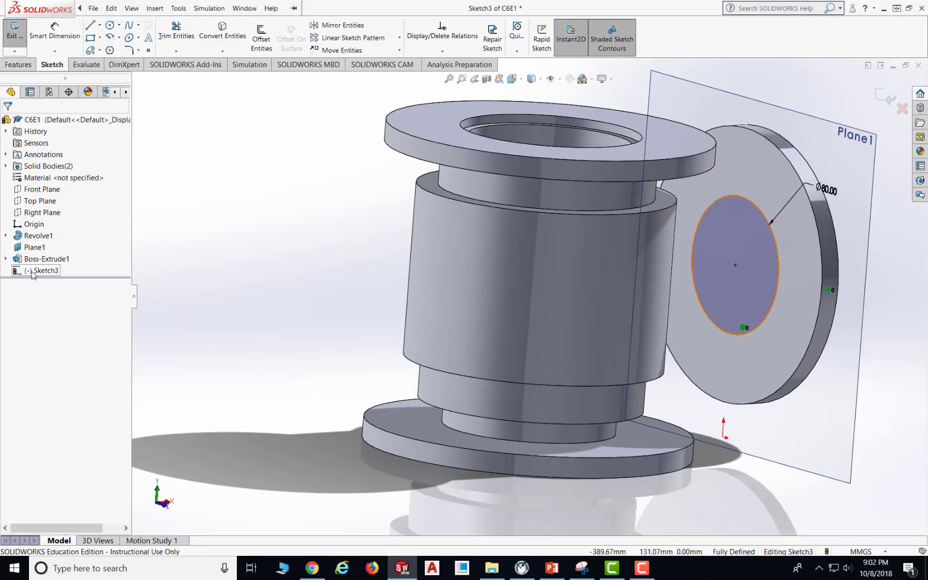
left_click(155, 8)
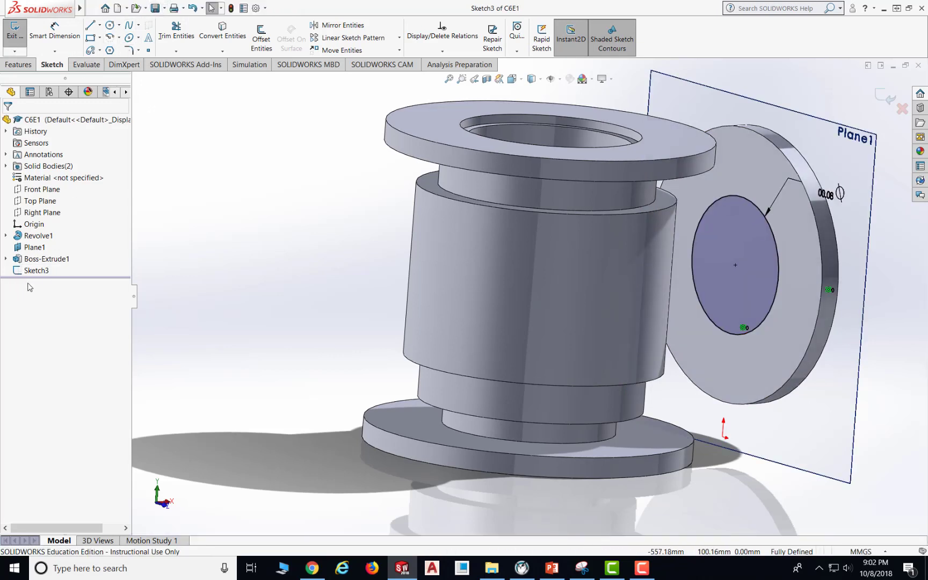
- Extrude the 80 mm circle toward the revolved body to a blind depth of 64-12 (52 mm), merged with the side flange
left_click(18, 64)
left_click(19, 43)
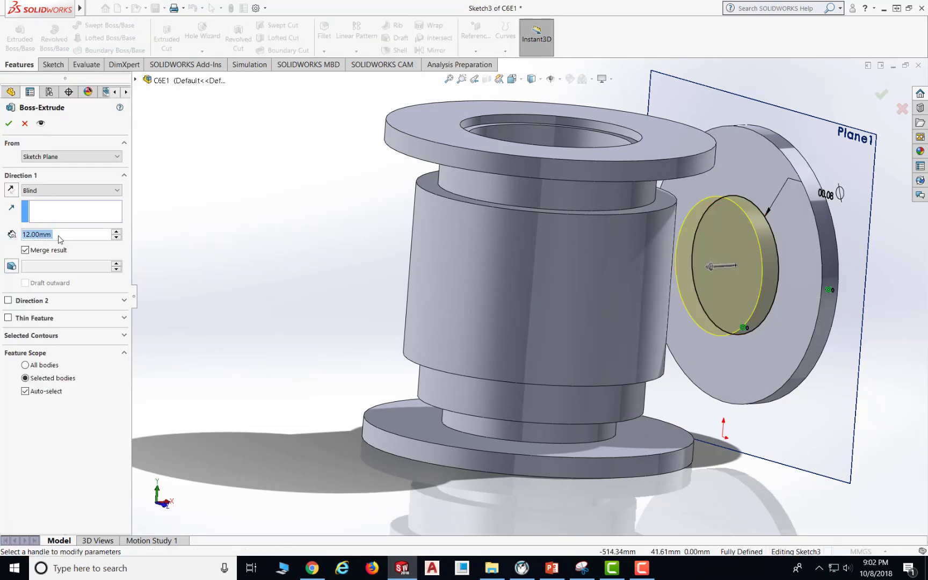
type("64-12")
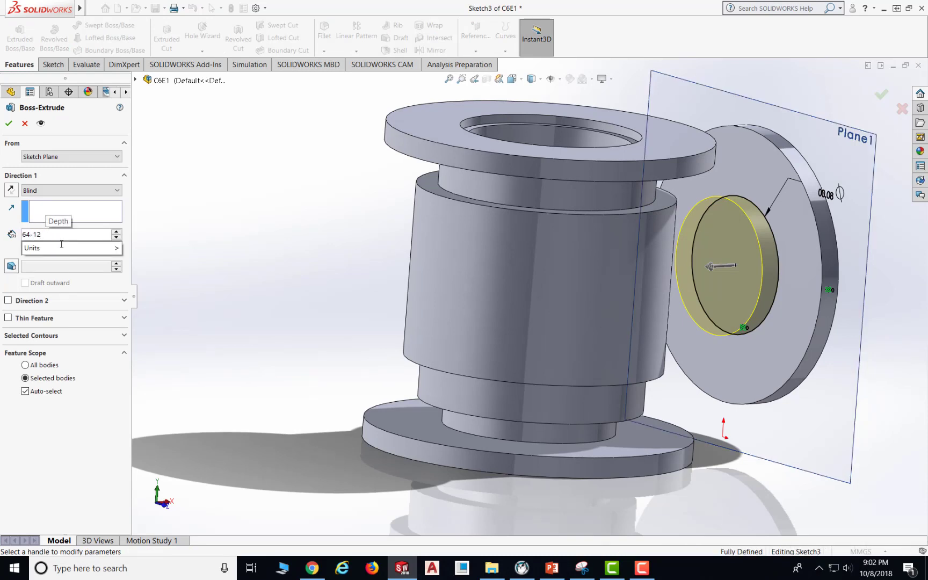
mouse_move(60, 248)
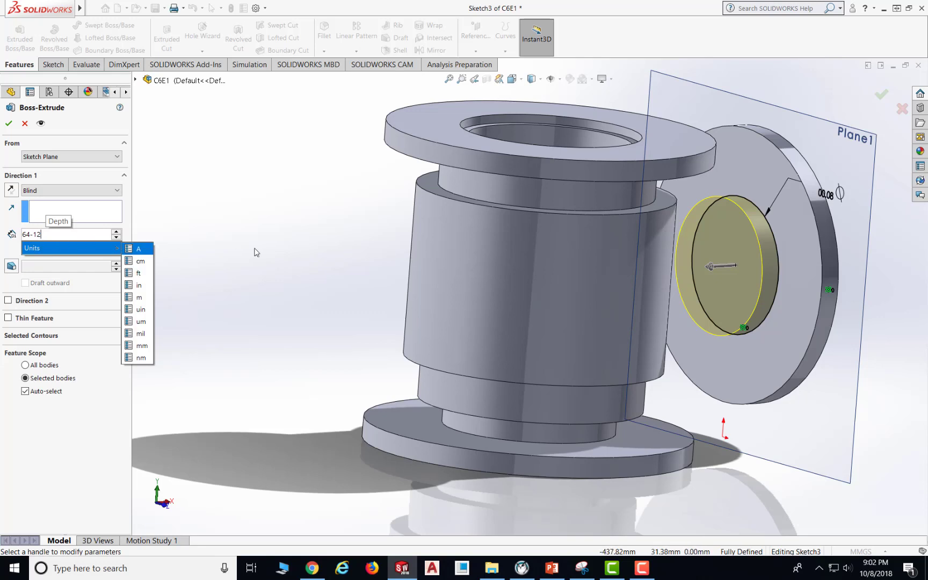
key("Return")
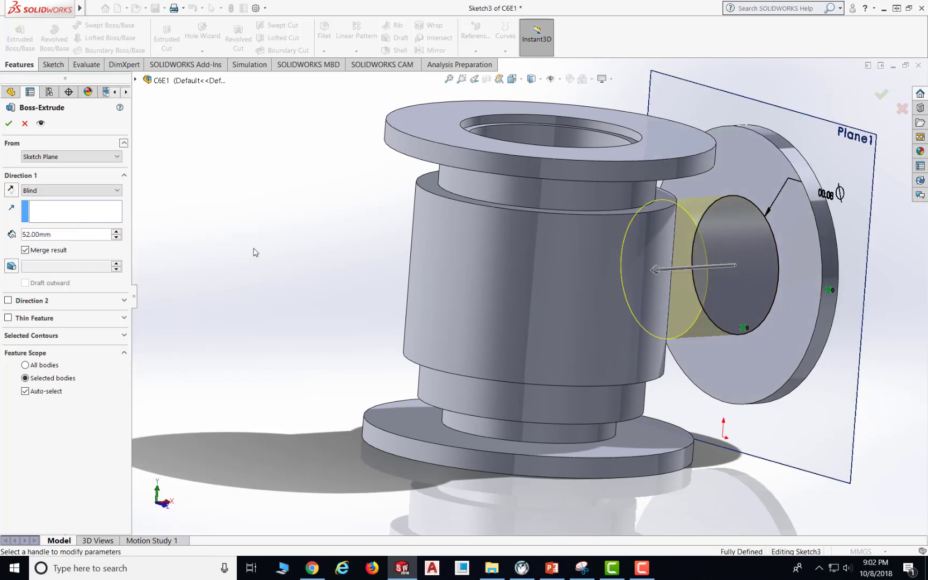
left_click(8, 123)
- Check the branch's connection to the main body in the PowerPoint drawing and start a new sketch in SOLIDWORKS
middle_click_drag(847, 328, 799, 324)
left_click(552, 567)
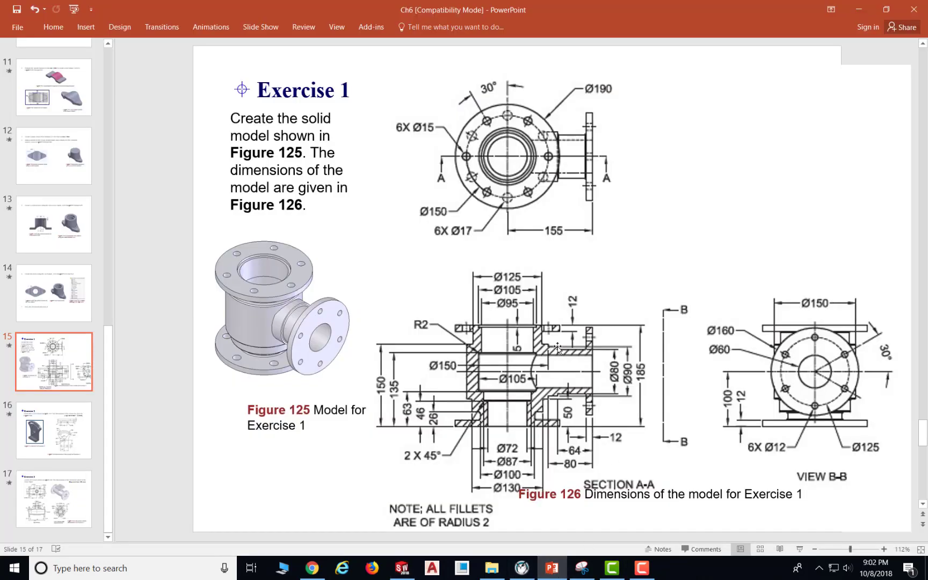
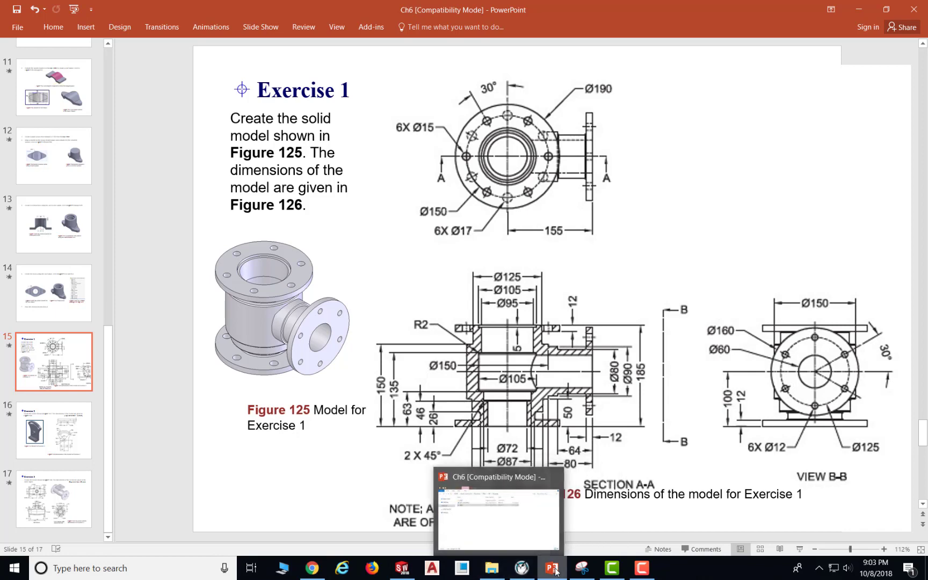
left_click(404, 568)
middle_click_drag(737, 248, 739, 248)
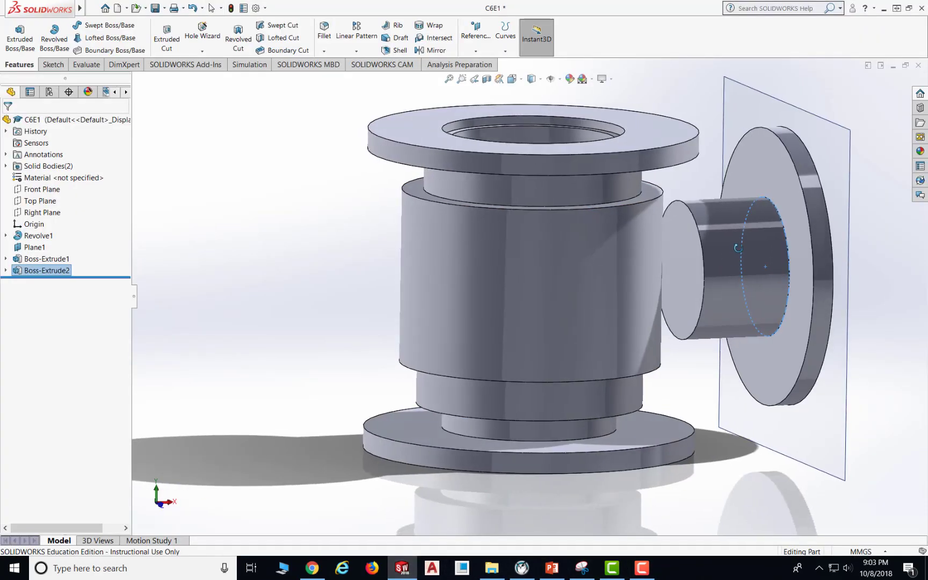
left_click(53, 64)
left_click(16, 32)
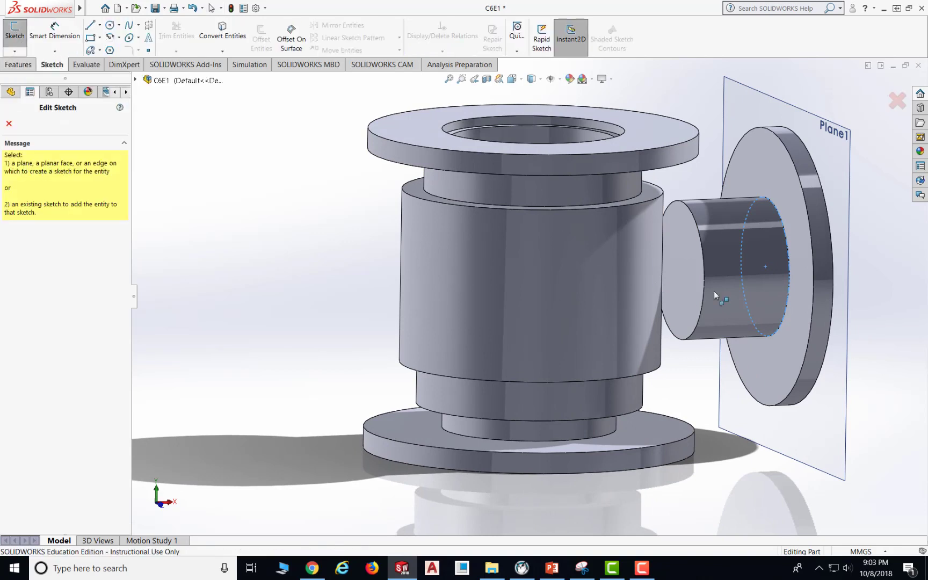
- Start a sketch on the side pipe's inner end face and draw a circle about 119.5 mm in diameter around the pipe
left_click(686, 252)
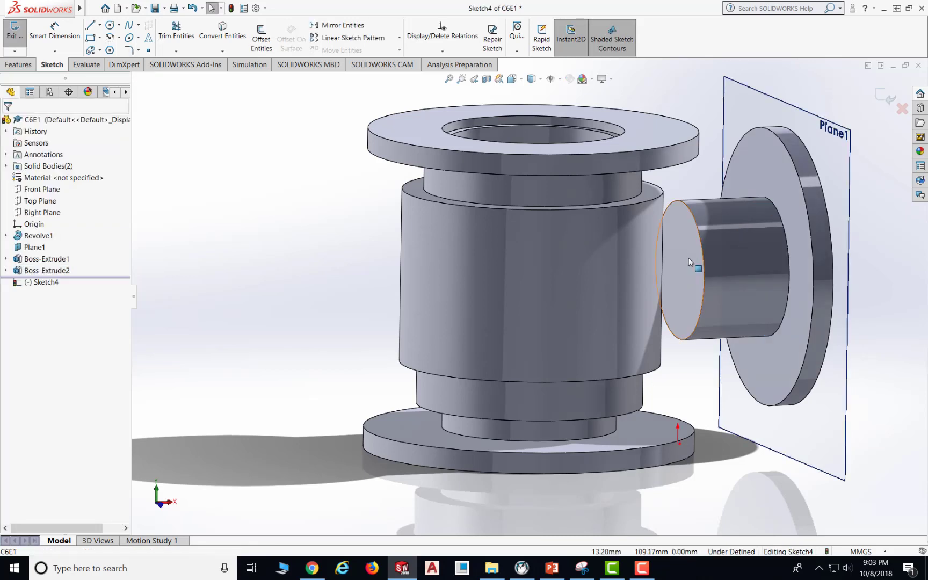
left_click(111, 26)
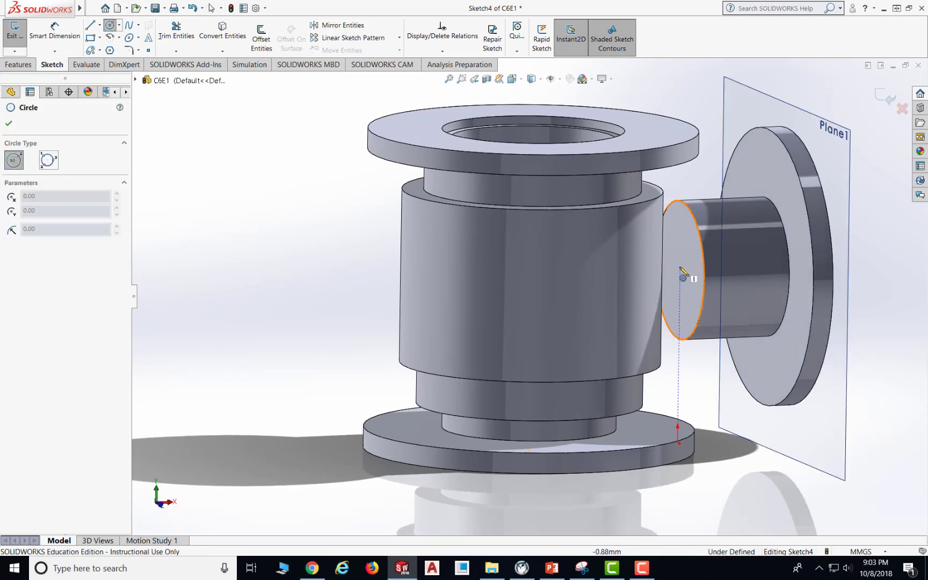
mouse_move(698, 272)
middle_mouse_down()
mouse_move(715, 265)
mouse_move(672, 267)
mouse_move(673, 275)
middle_mouse_up()
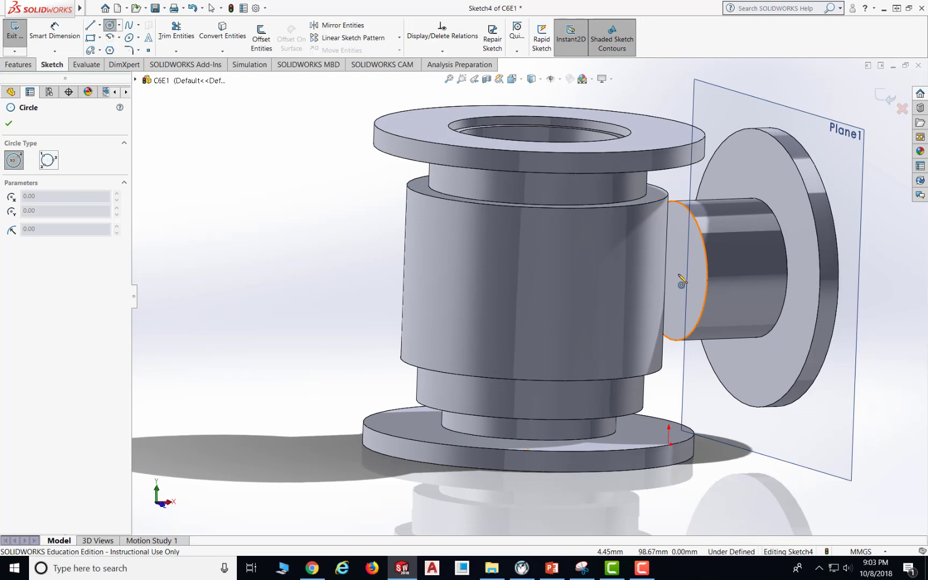
left_click(678, 274)
left_click(710, 198)
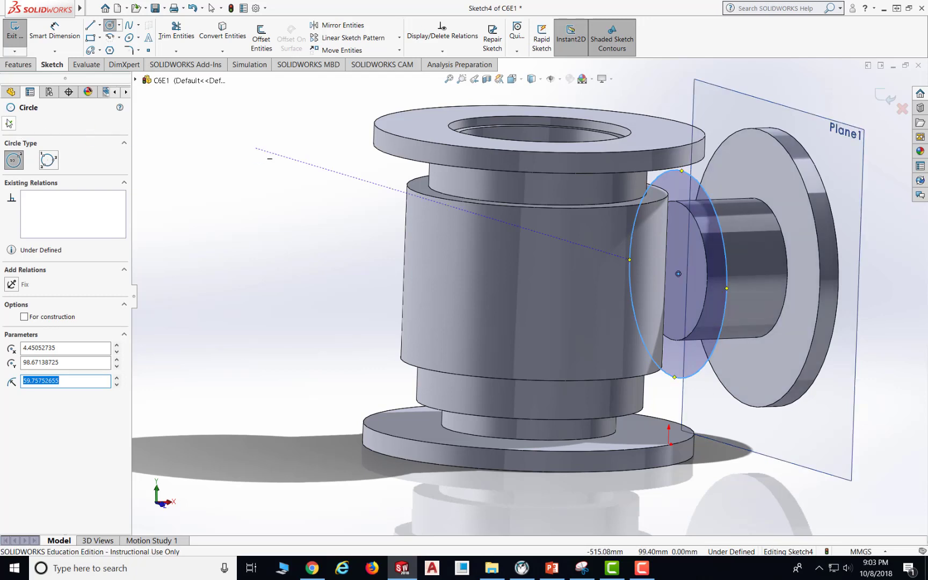
- Dimension the new circle's diameter as 90 mm
left_click(54, 32)
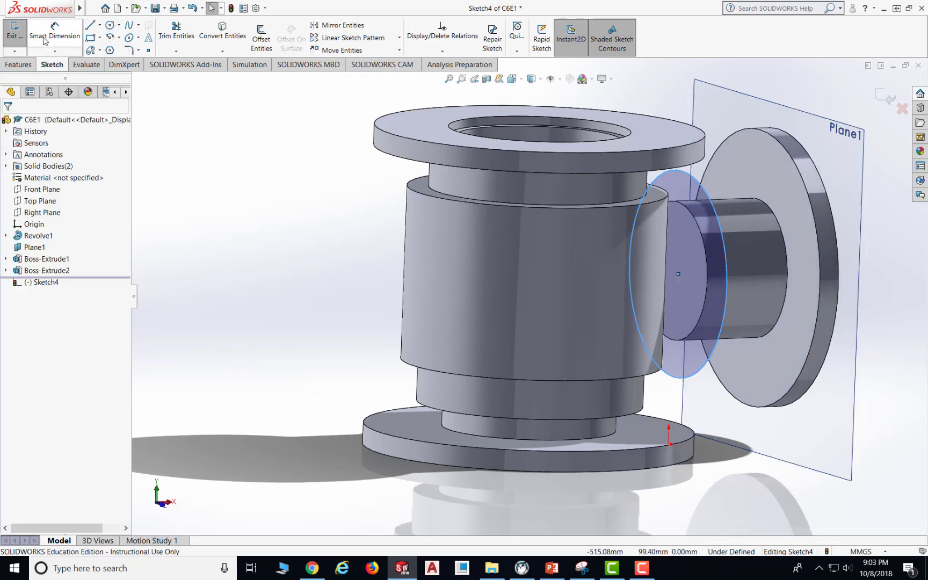
left_click(724, 247)
left_click(788, 194)
type("90")
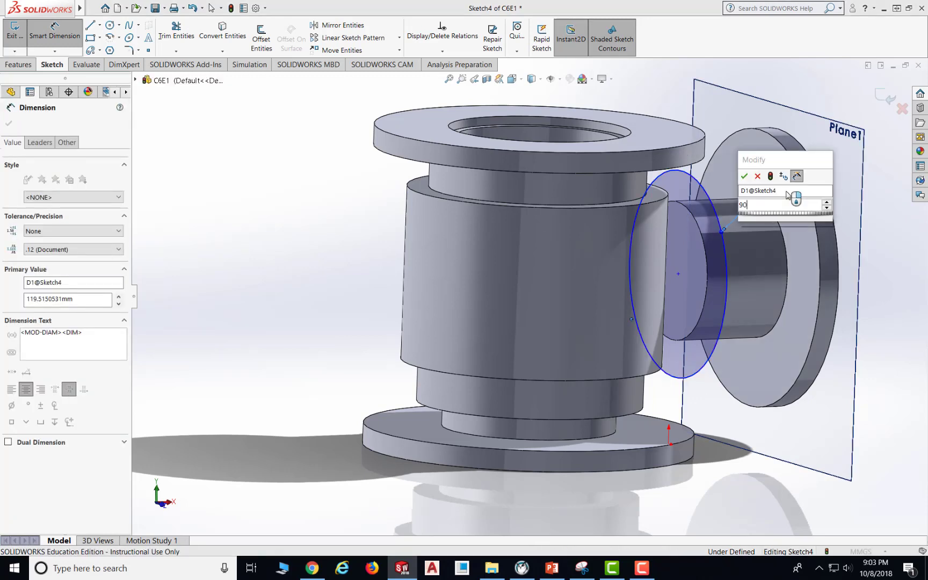
key("Return")
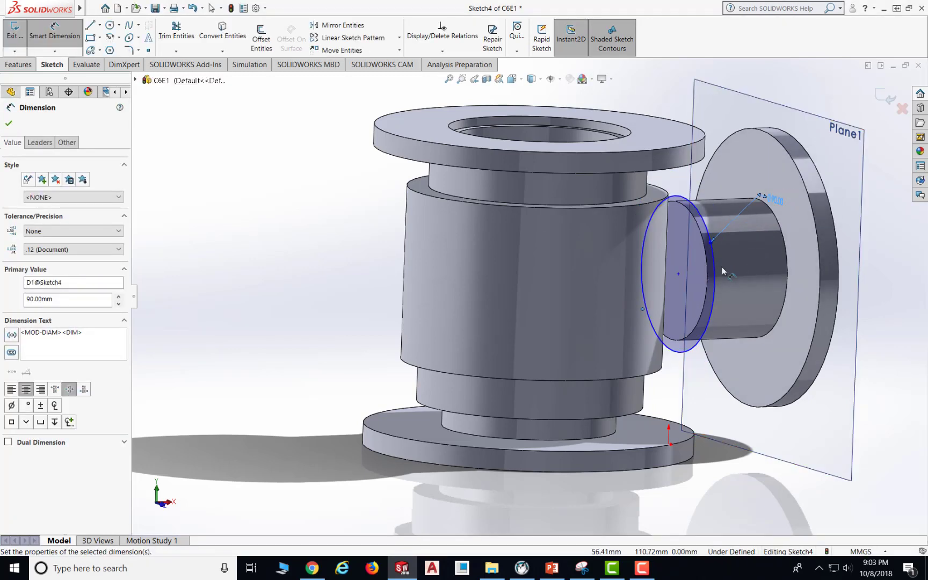
left_click(8, 123)
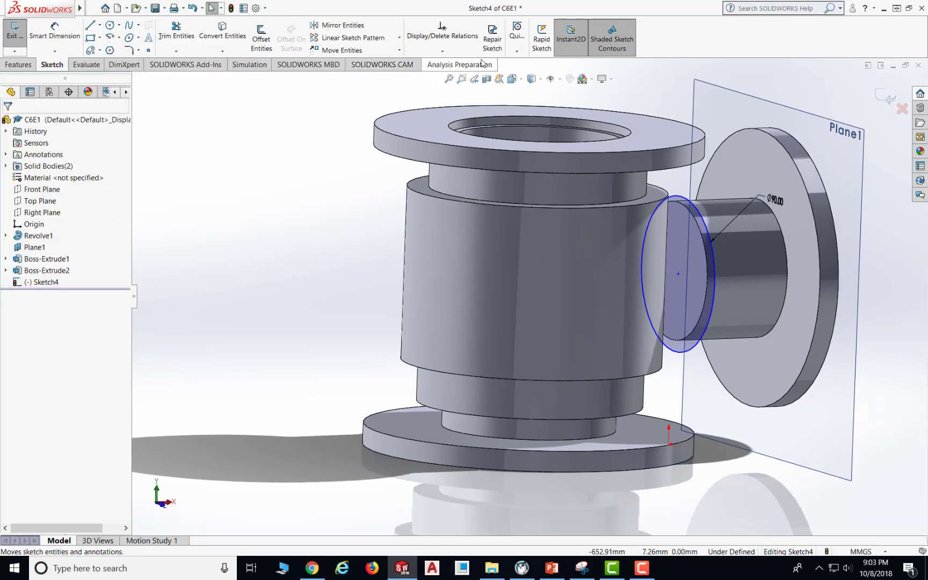
- Add a concentric relation between the 90 mm circle and the circular edge of the side pipe's end face
left_click(442, 51)
left_click(454, 76)
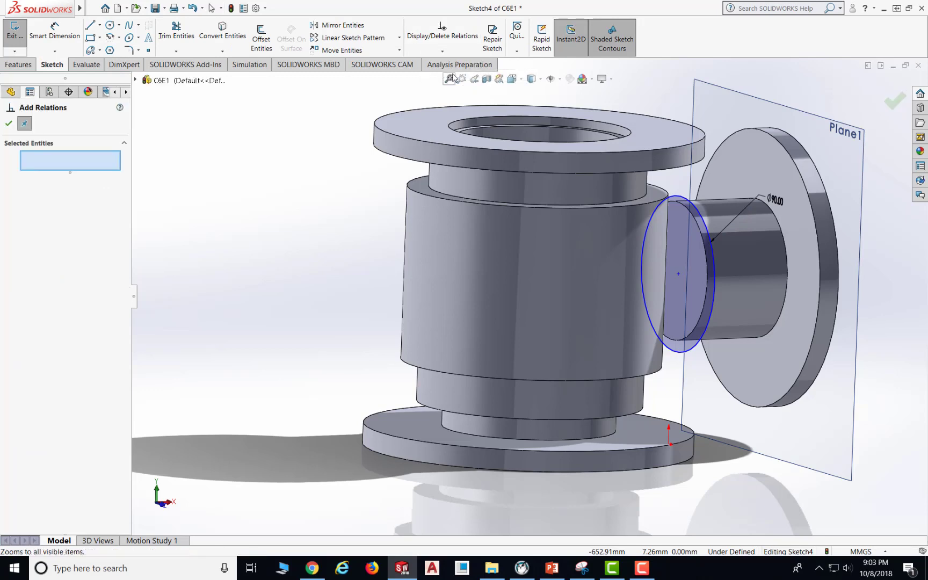
left_click(700, 232)
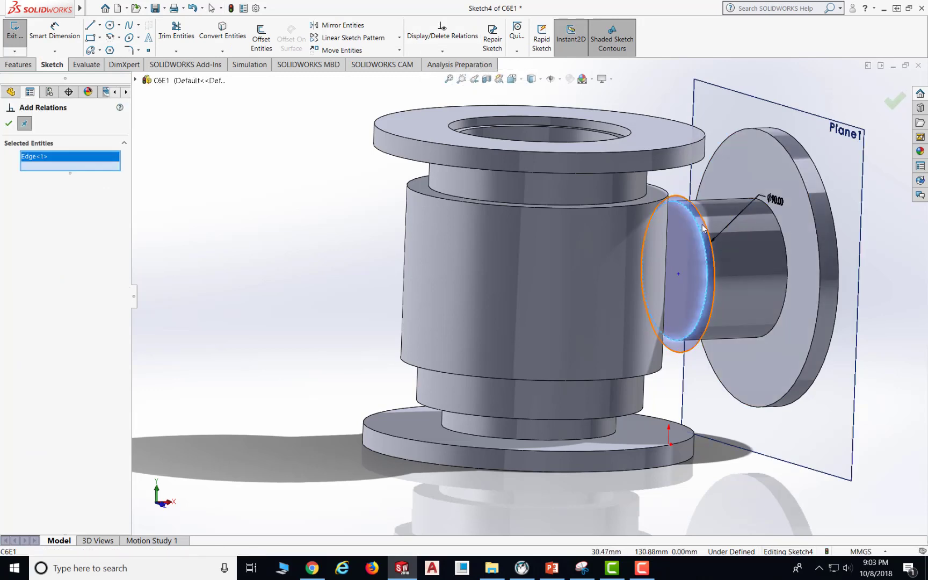
left_click(705, 226)
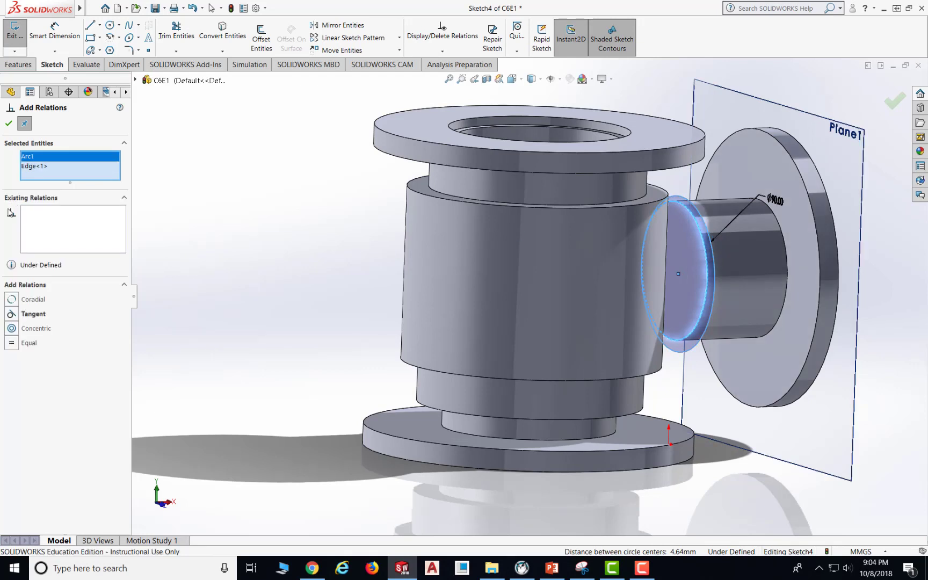
left_click(11, 328)
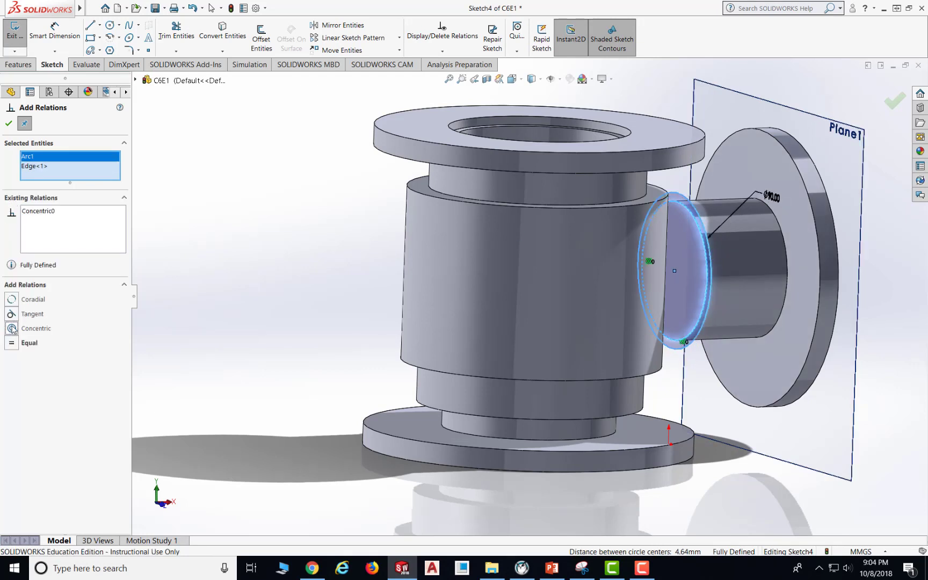
left_click(10, 123)
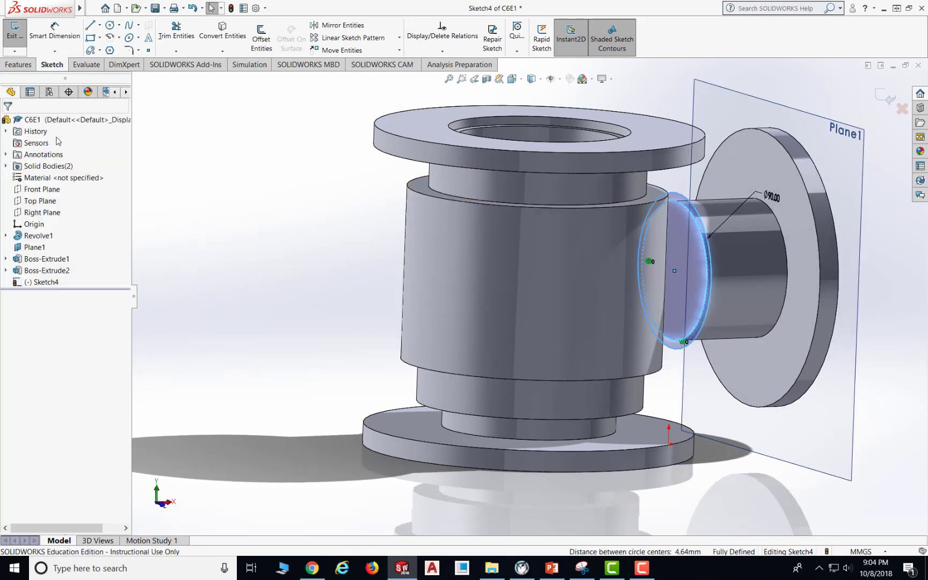
left_click(233, 190)
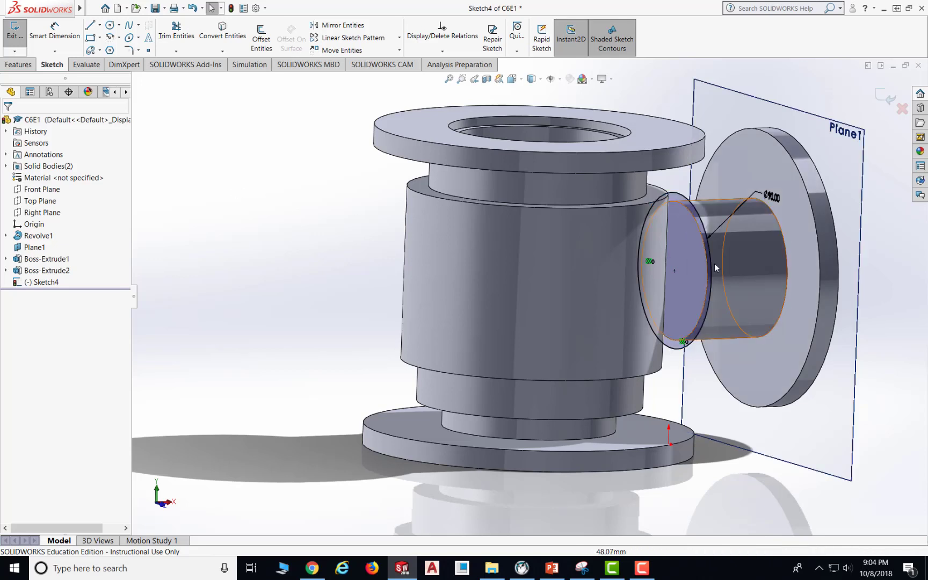
- Save the part with the sketch still open
left_click(155, 8)
left_click(315, 180)
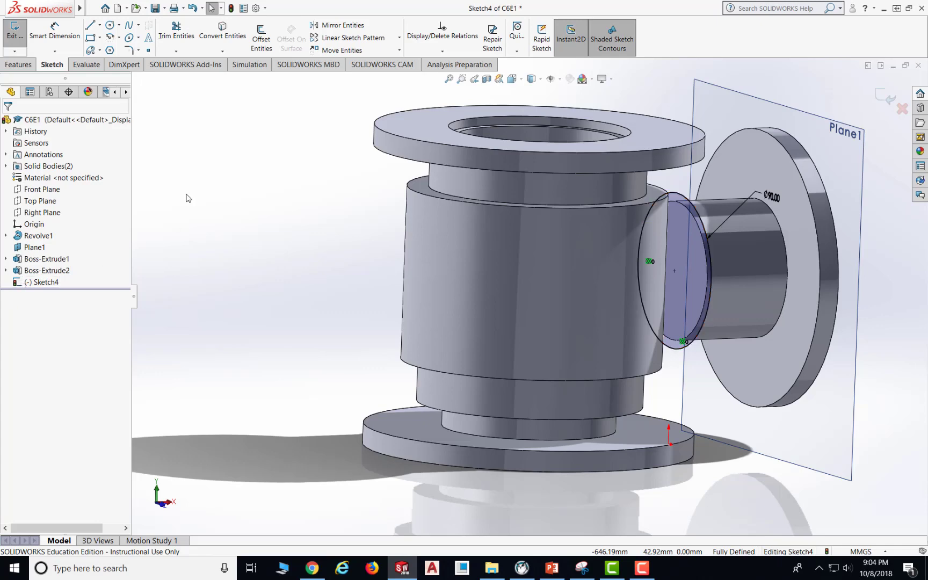
left_click(155, 10)
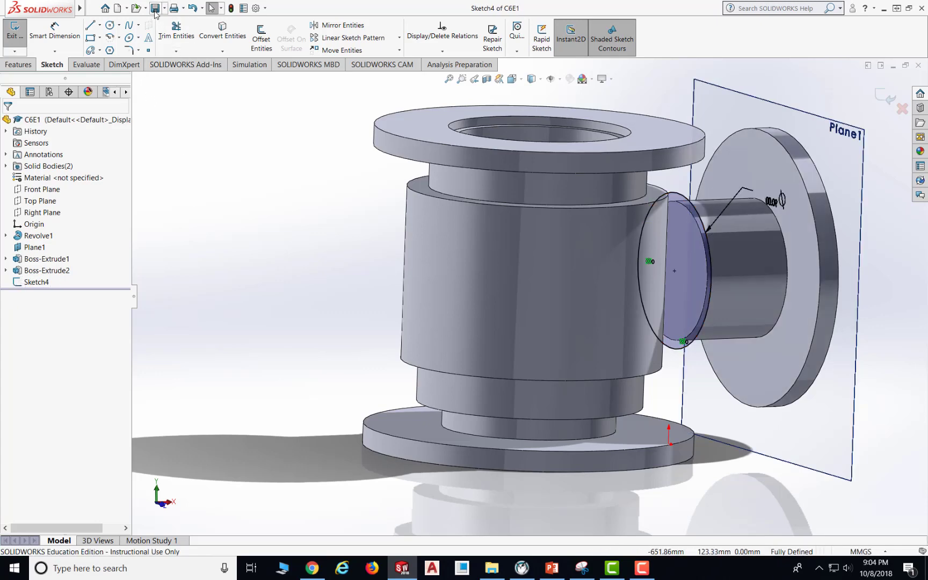
- Consult the Exercise 1 drawing in PowerPoint, return to SOLIDWORKS and extrude the 90 mm circle by 80-64 mm toward the main cylinder
left_click(552, 568)
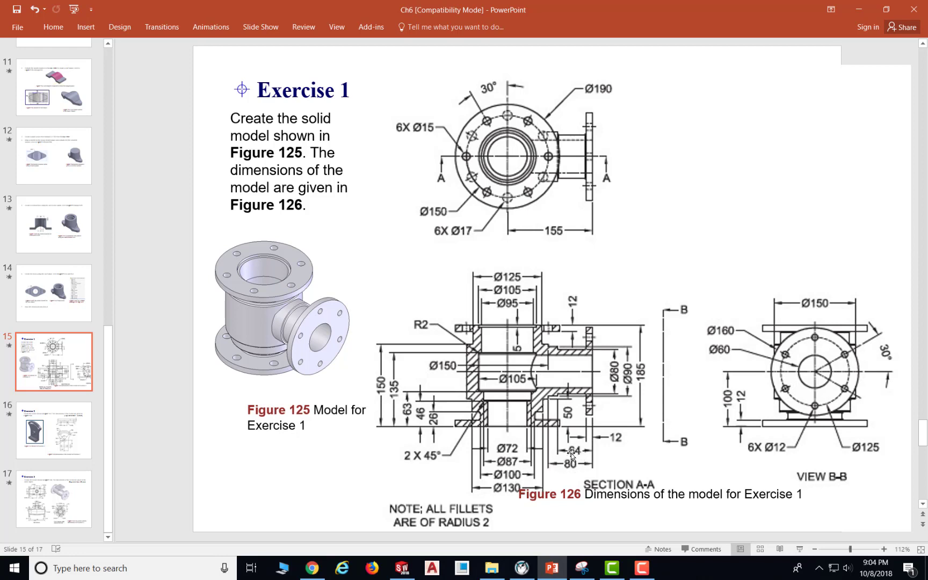
left_click(555, 568)
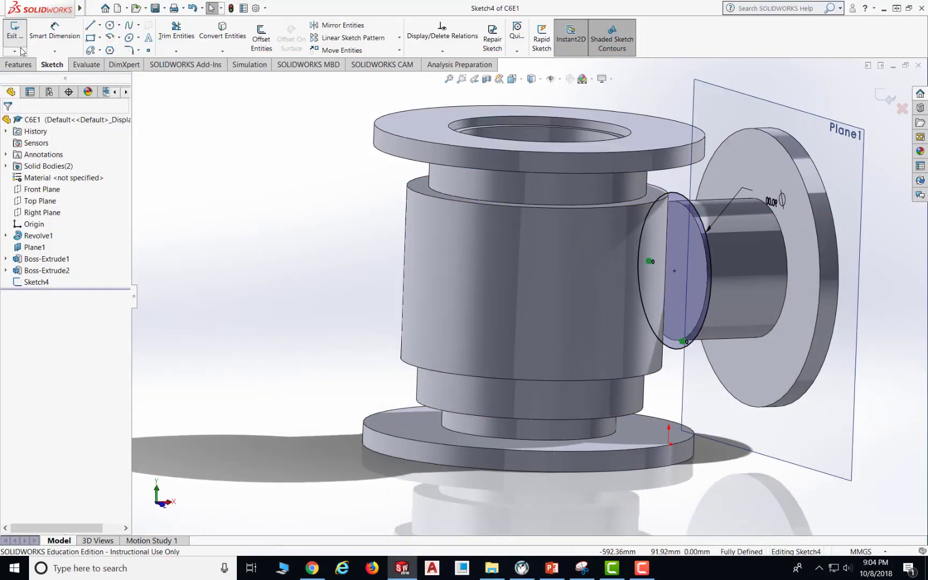
left_click(19, 65)
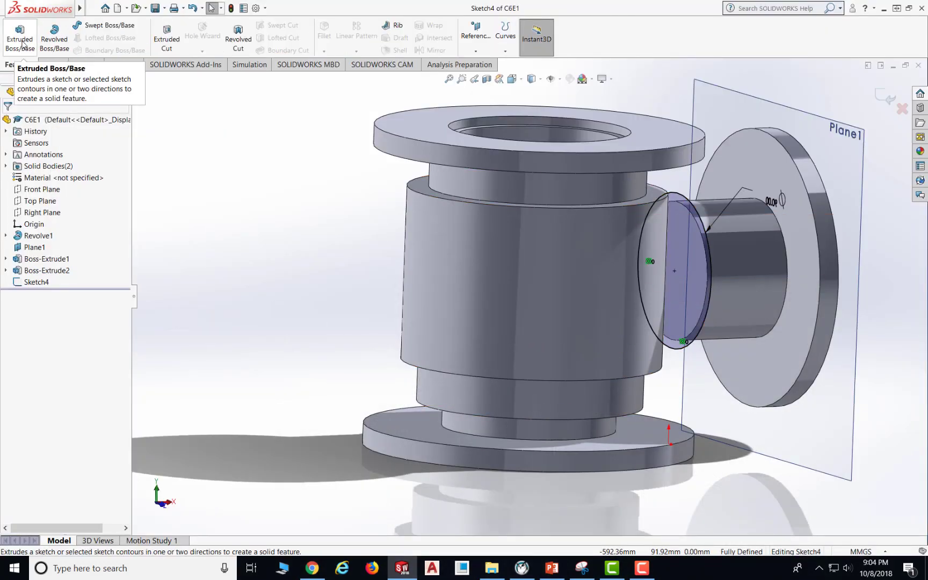
left_click(22, 44)
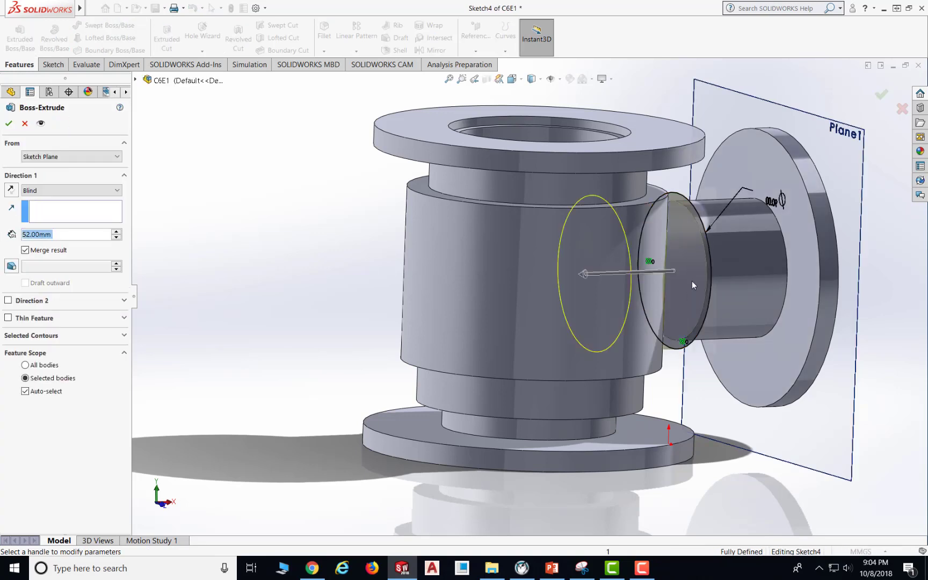
type("8")
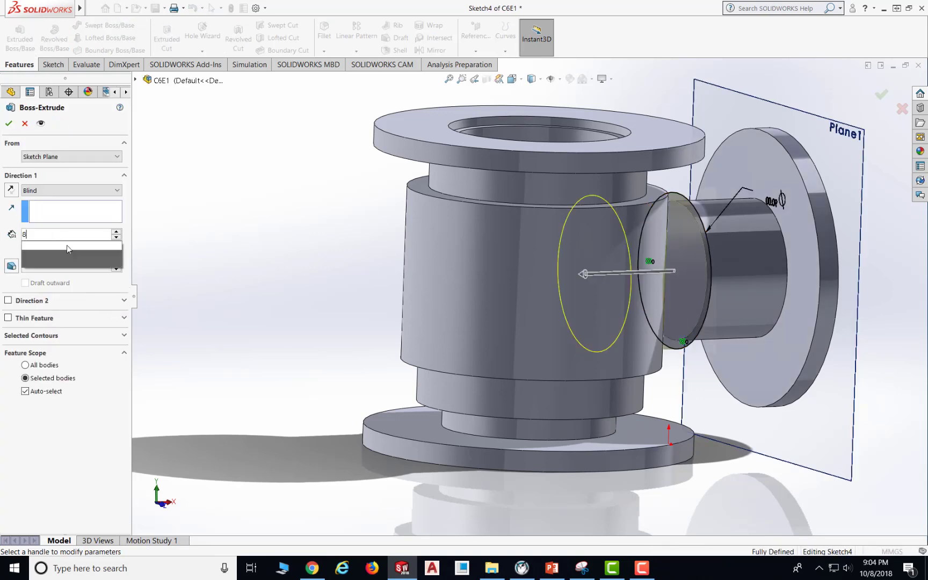
type("0-64")
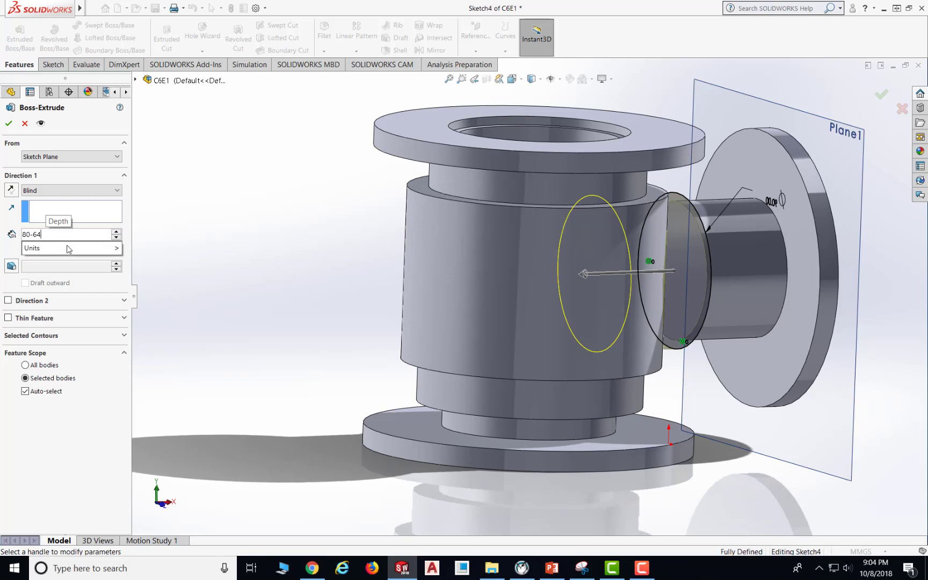
key("Return")
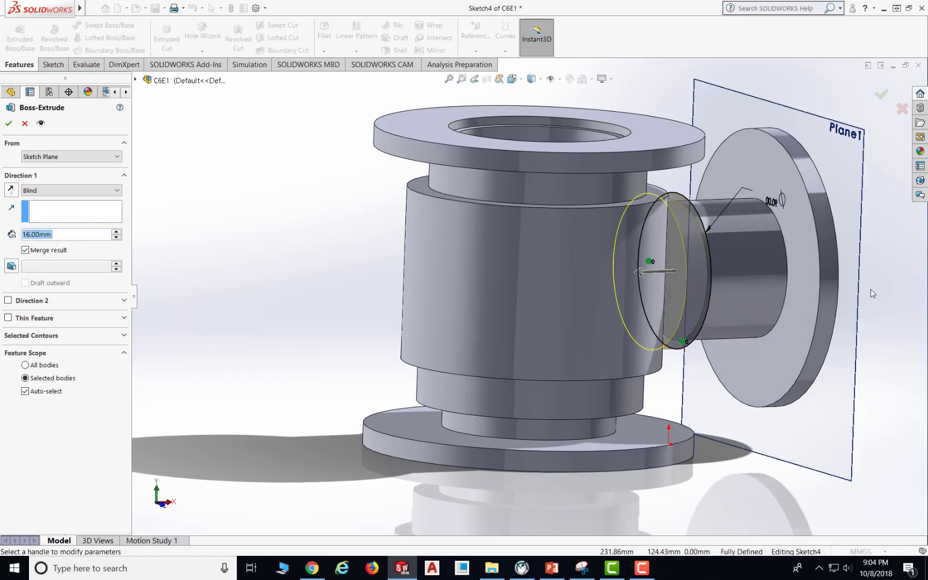
key("Return")
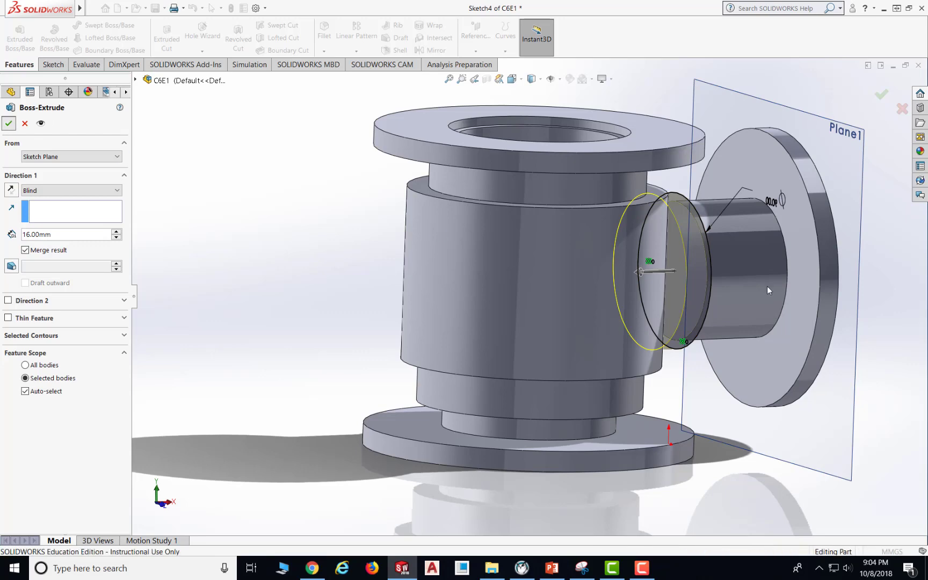
- Edit the 90 mm collar extrusion between the side pipe and the main cylinder to use the Up To Next end condition
mouse_move(857, 309)
middle_mouse_down()
mouse_move(830, 305)
mouse_move(845, 313)
middle_mouse_up()
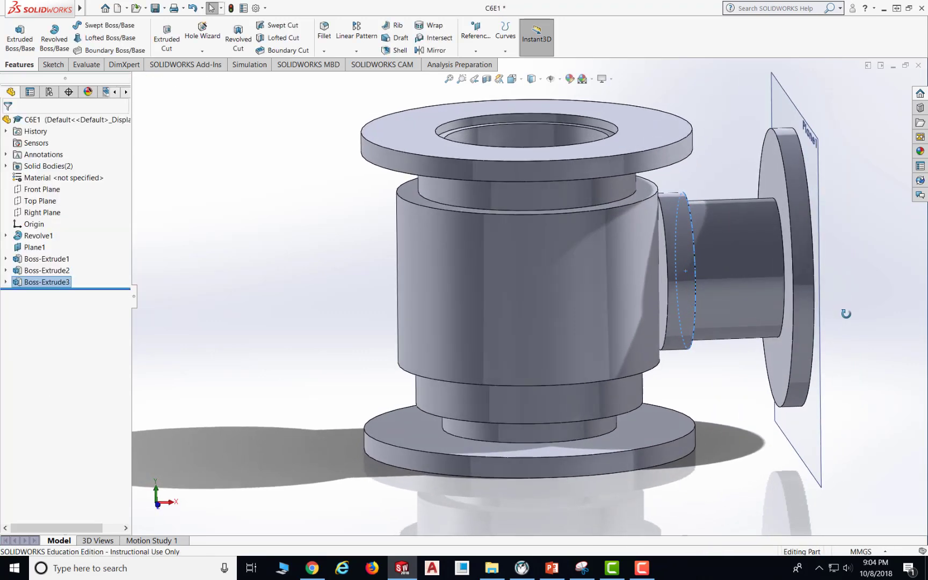
mouse_move(744, 315)
middle_mouse_down()
mouse_move(731, 320)
mouse_move(746, 329)
middle_mouse_up()
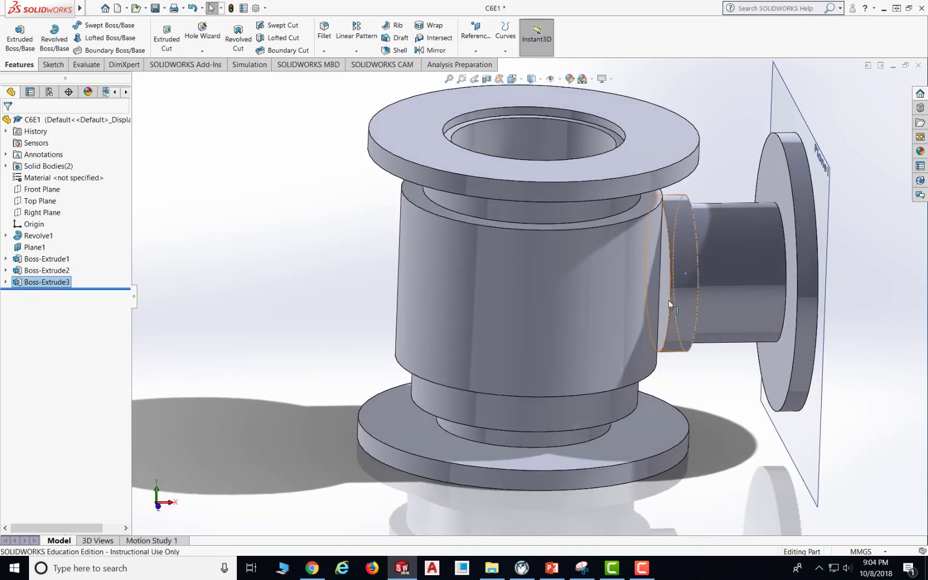
middle_click_drag(713, 274, 658, 290)
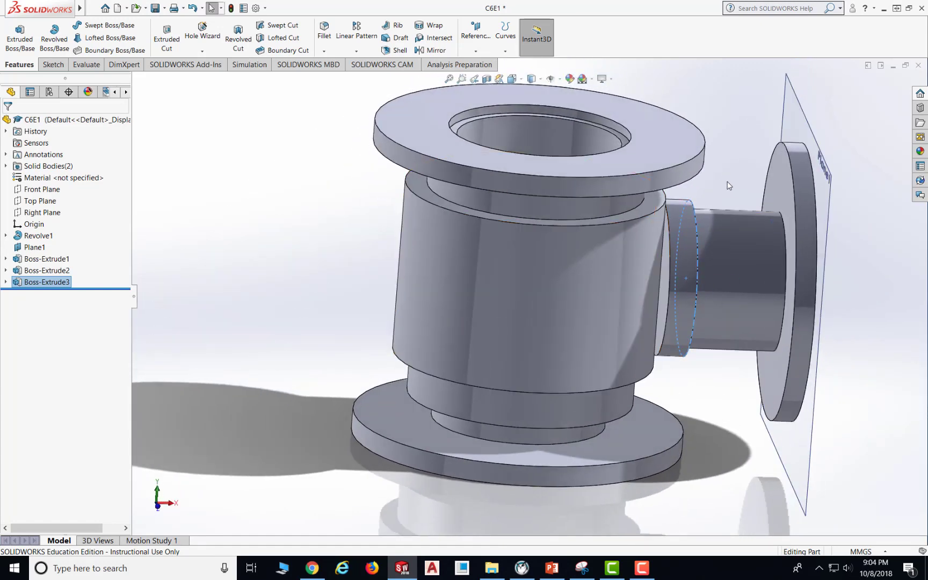
middle_click_drag(725, 181, 713, 181)
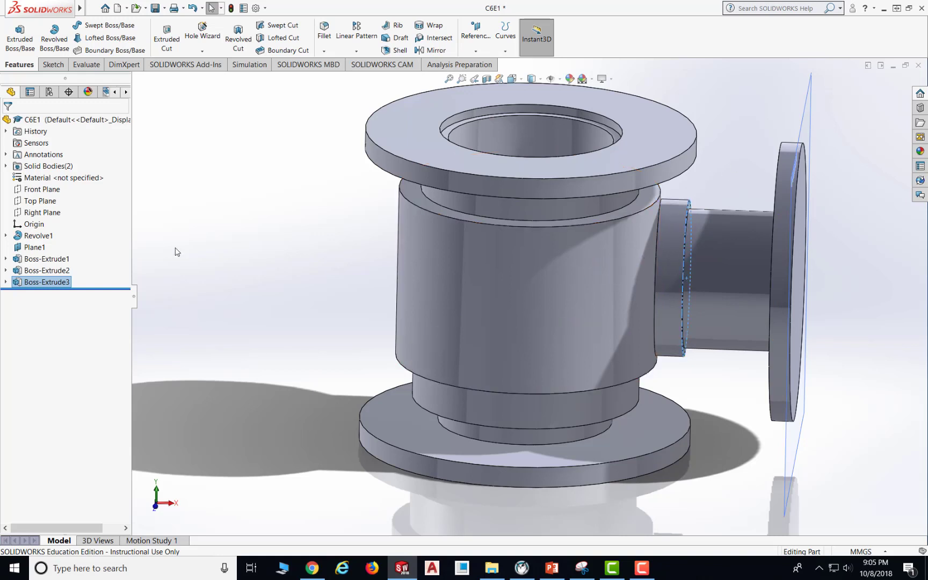
right_click(36, 284)
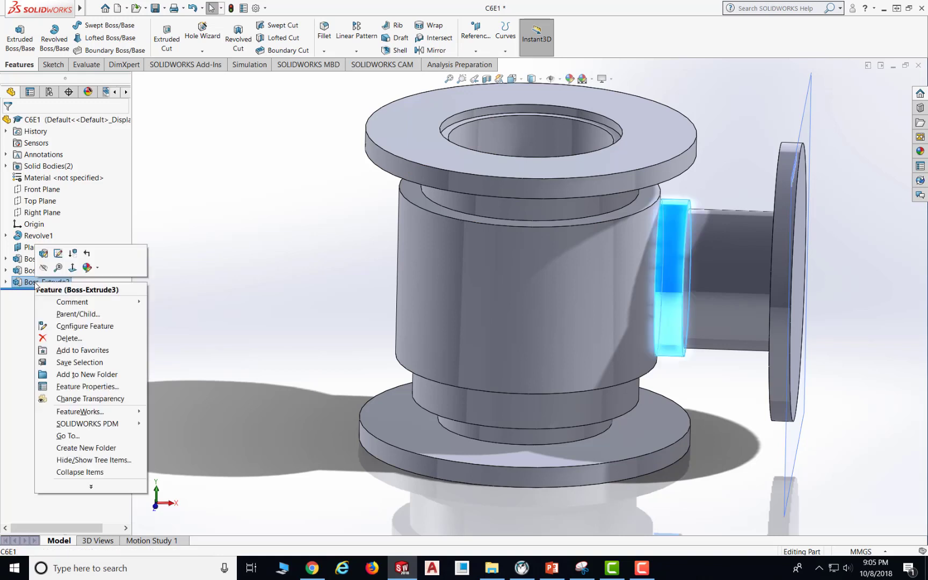
left_click(44, 255)
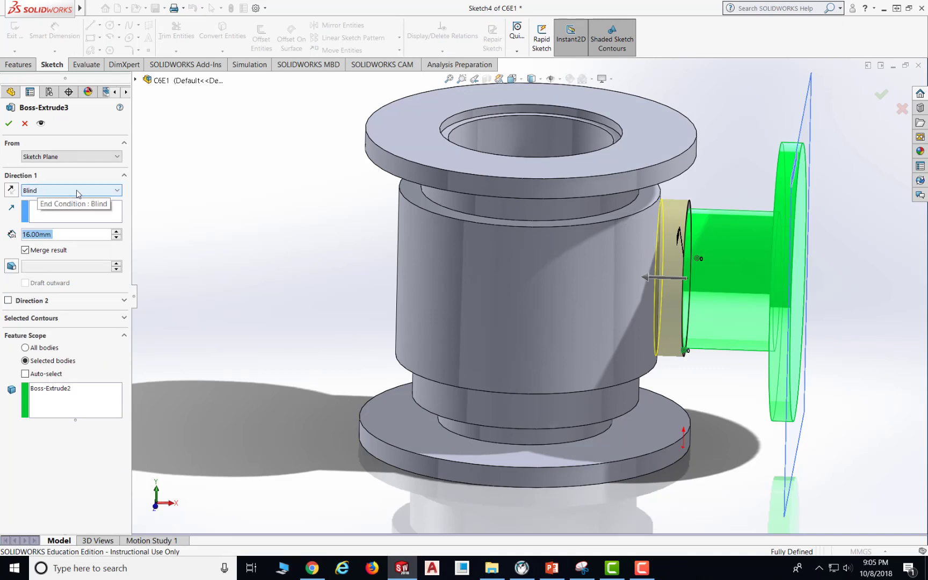
left_click(78, 192)
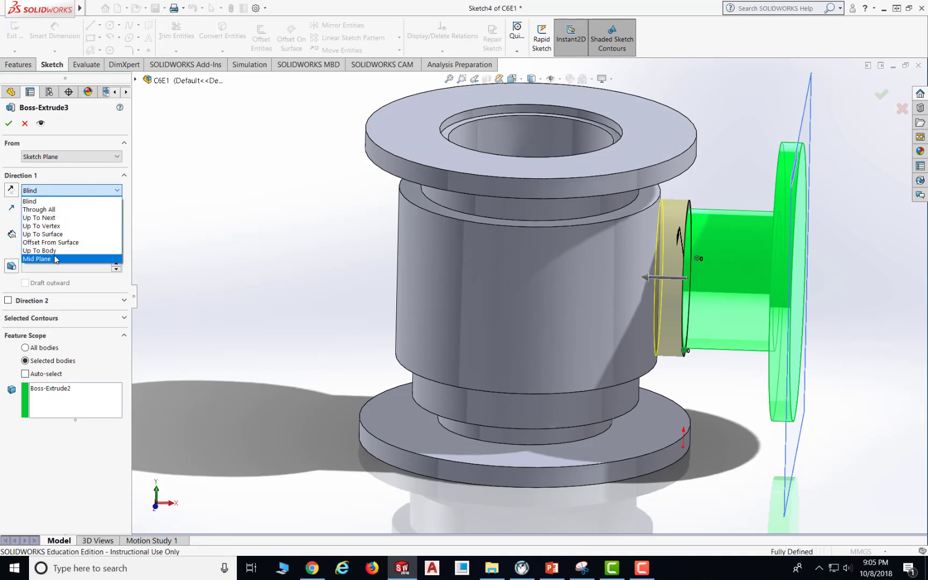
left_click(61, 217)
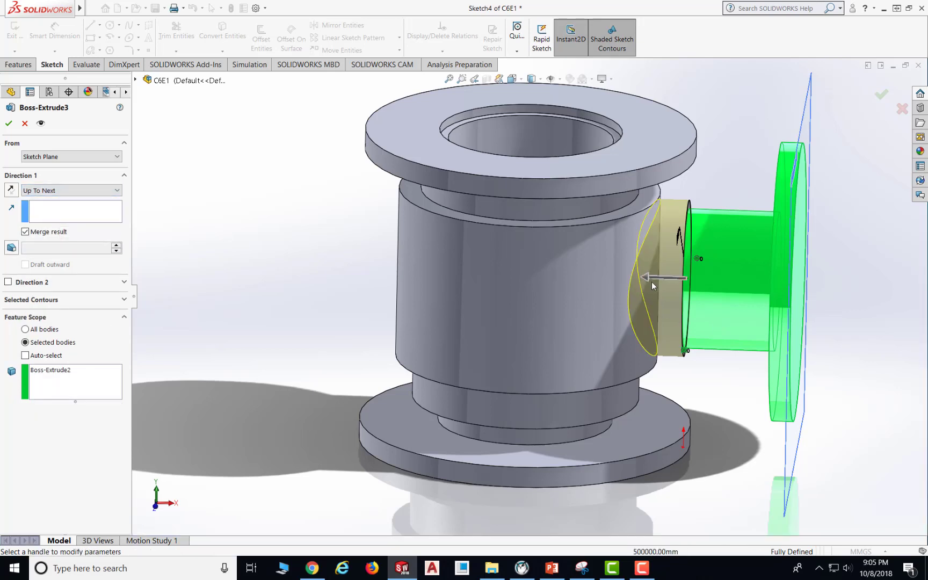
left_click(9, 125)
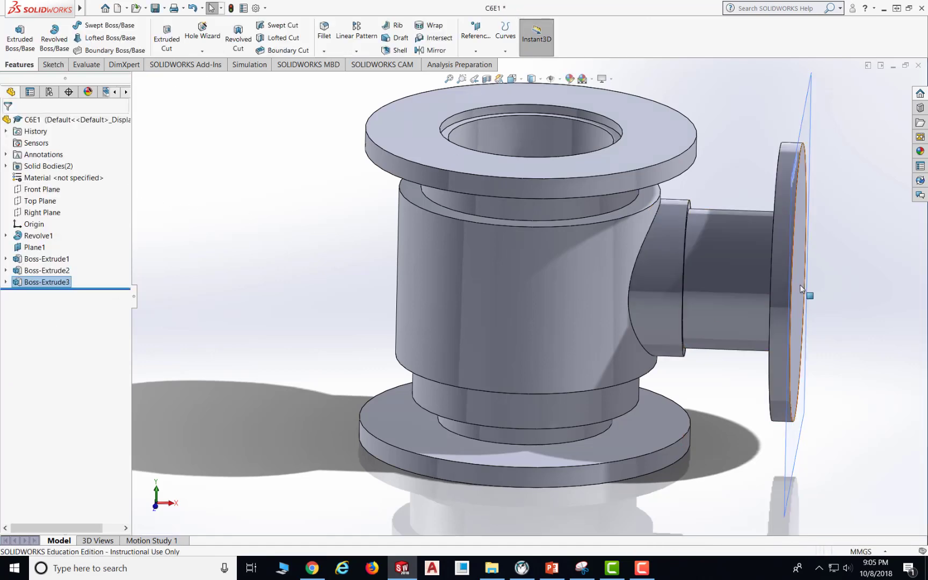
- Hide the reference plane next to the side flange
middle_click_drag(801, 290, 848, 278)
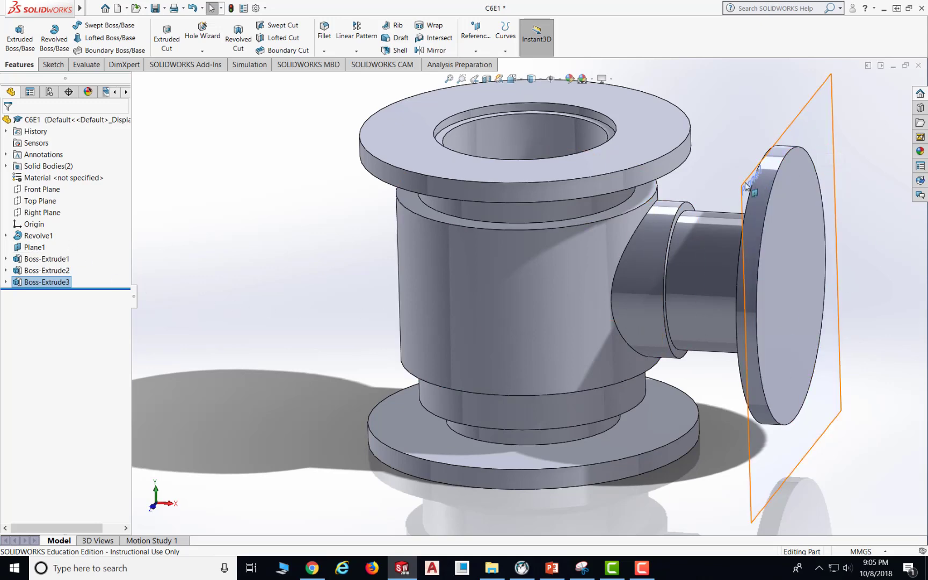
left_click(34, 248)
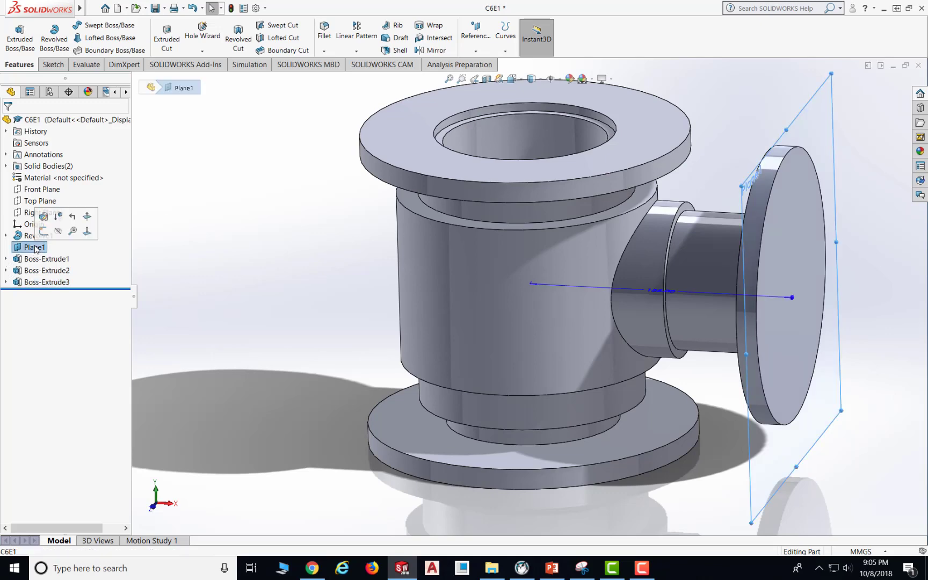
left_click(59, 232)
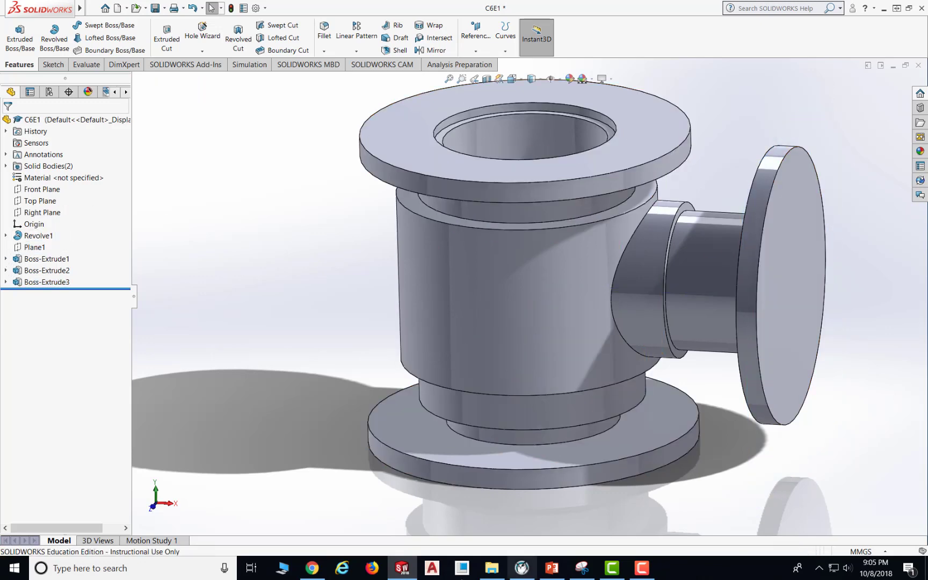
- Consult the Exercise 1 drawing in PowerPoint, return to SOLIDWORKS and sketch a circle about 48 mm across near the centre of the side flange's outer face
left_click(551, 568)
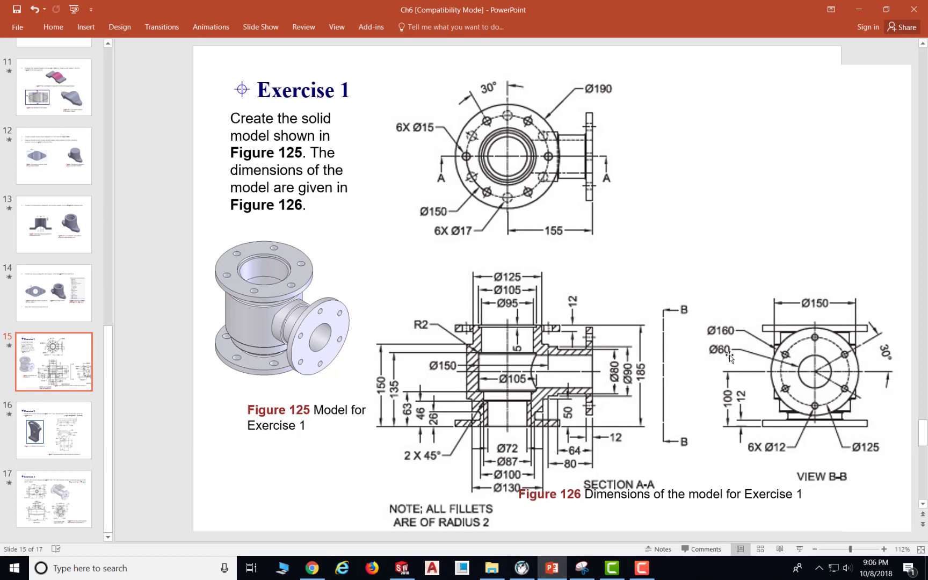
left_click(551, 567)
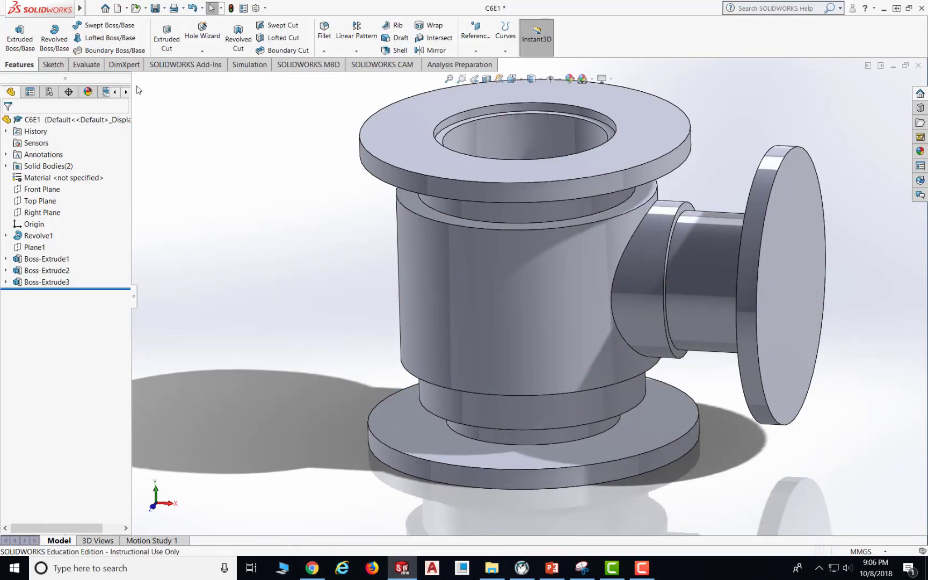
left_click(52, 64)
left_click(15, 32)
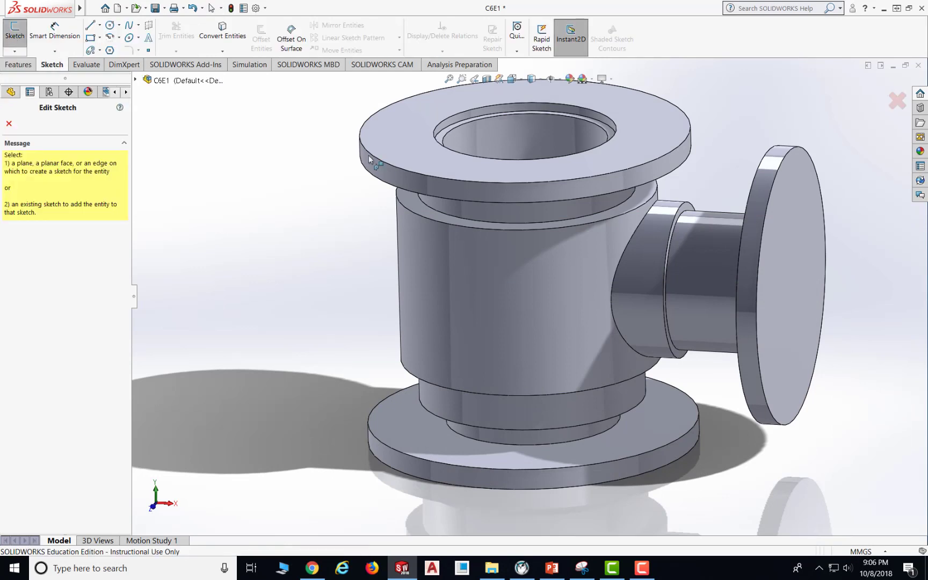
left_click(796, 245)
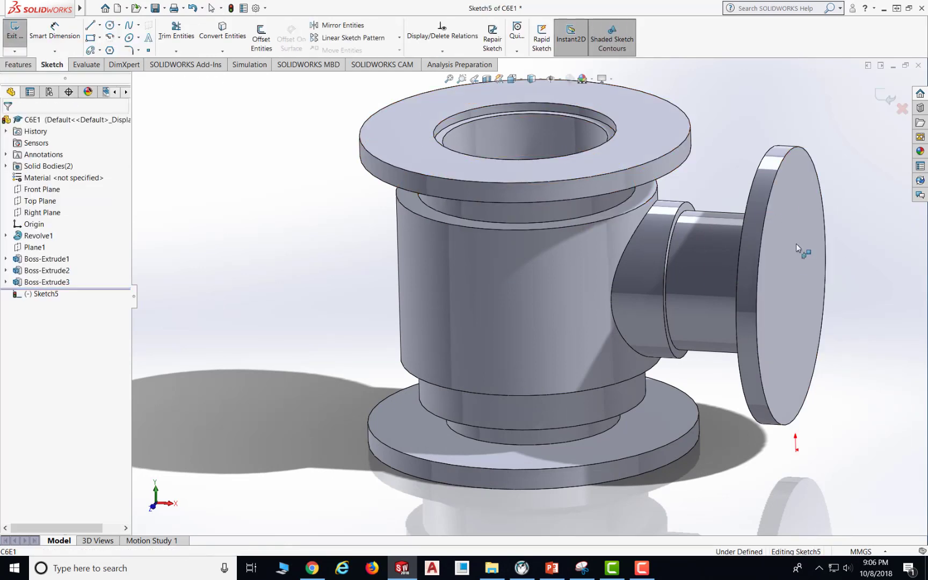
left_click(111, 26)
middle_click_drag(857, 304, 723, 292)
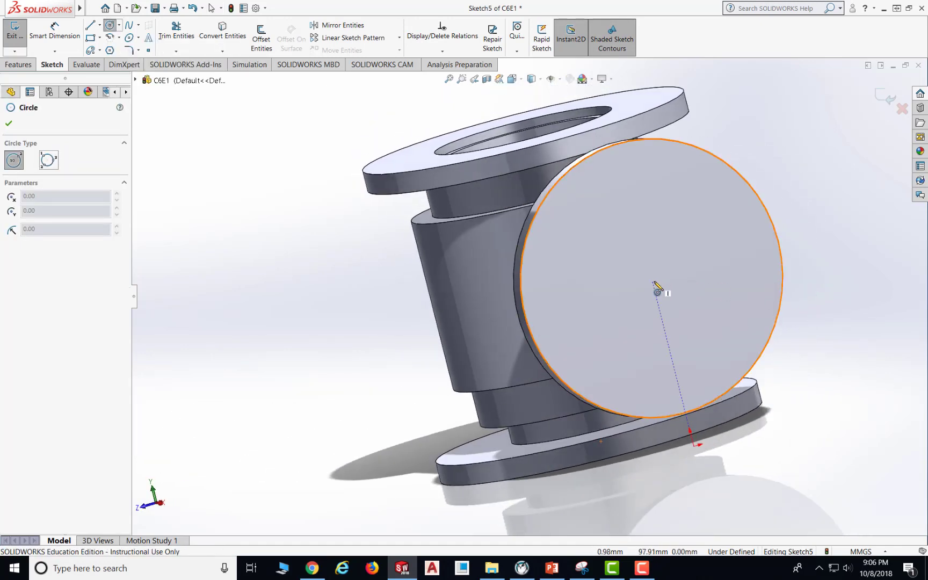
left_click_drag(653, 281, 652, 242)
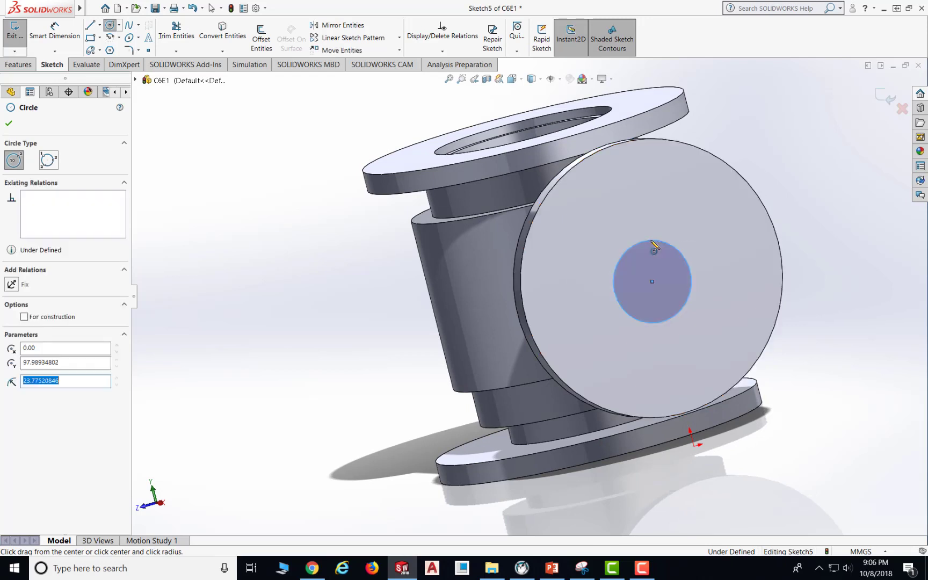
left_click(9, 123)
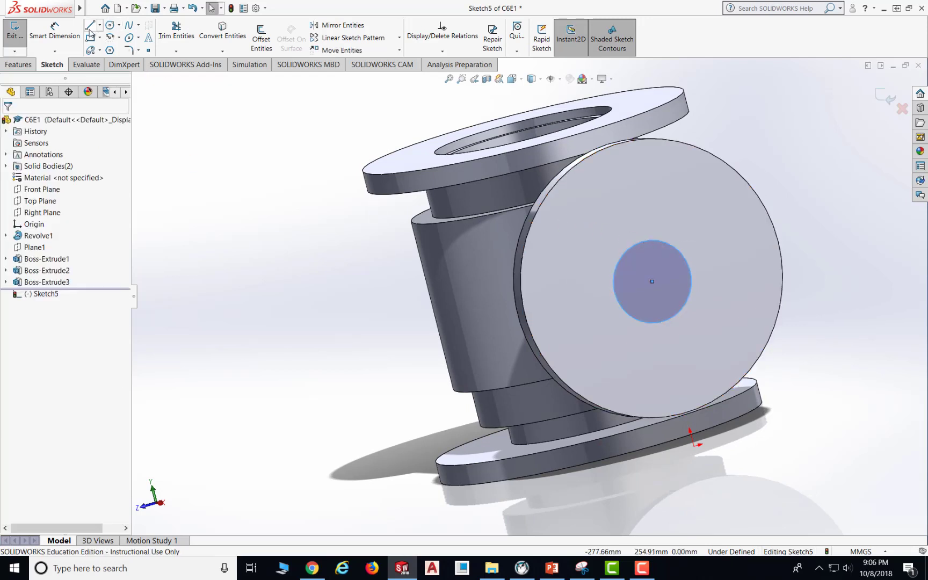
- Dimension the circle's diameter as 80 mm, then check the Exercise 1 drawing in PowerPoint and return to SOLIDWORKS
left_click(55, 32)
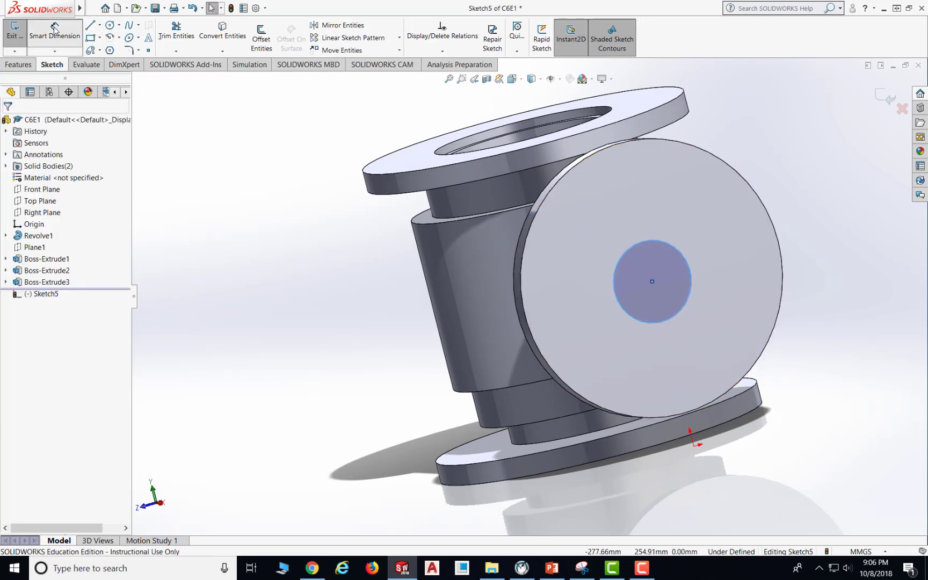
left_click(684, 248)
left_click(783, 179)
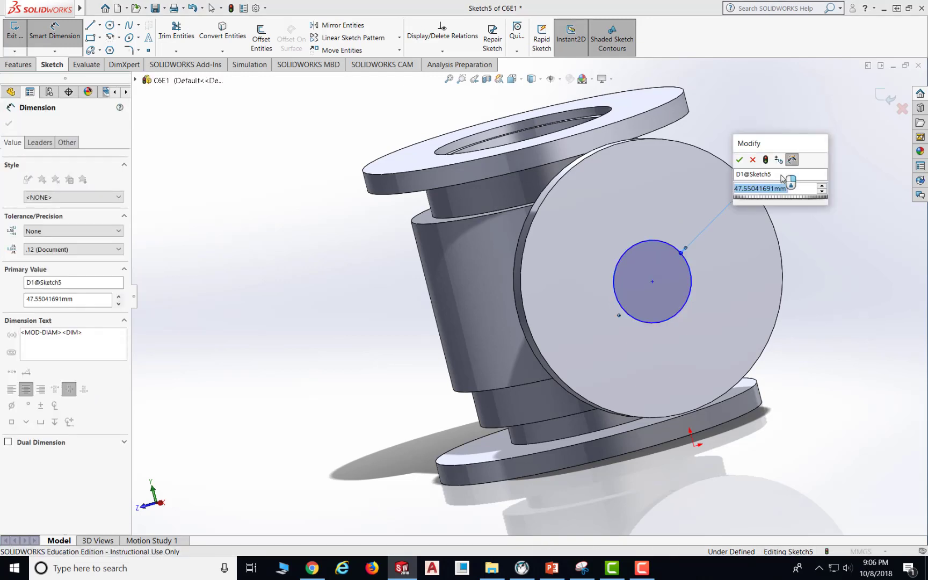
key("Return")
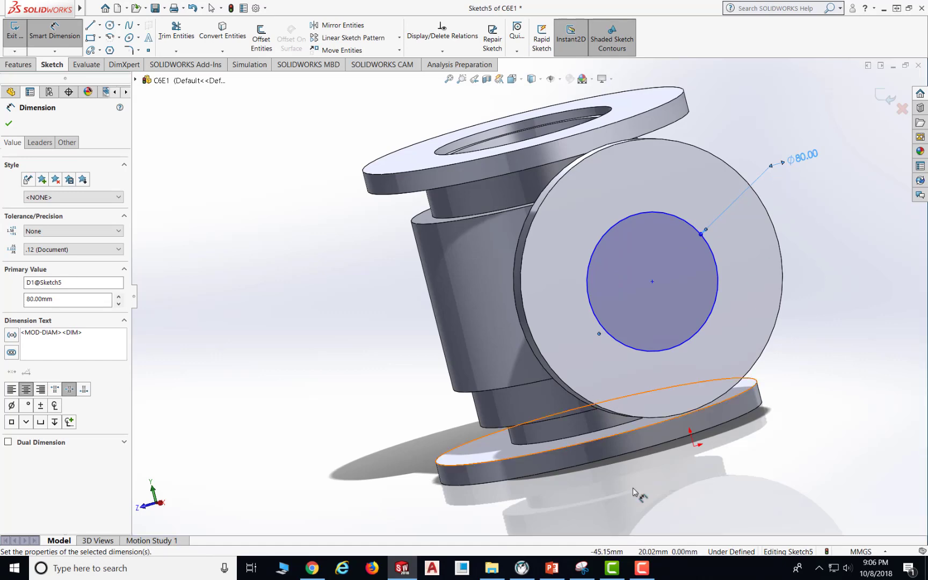
left_click(553, 574)
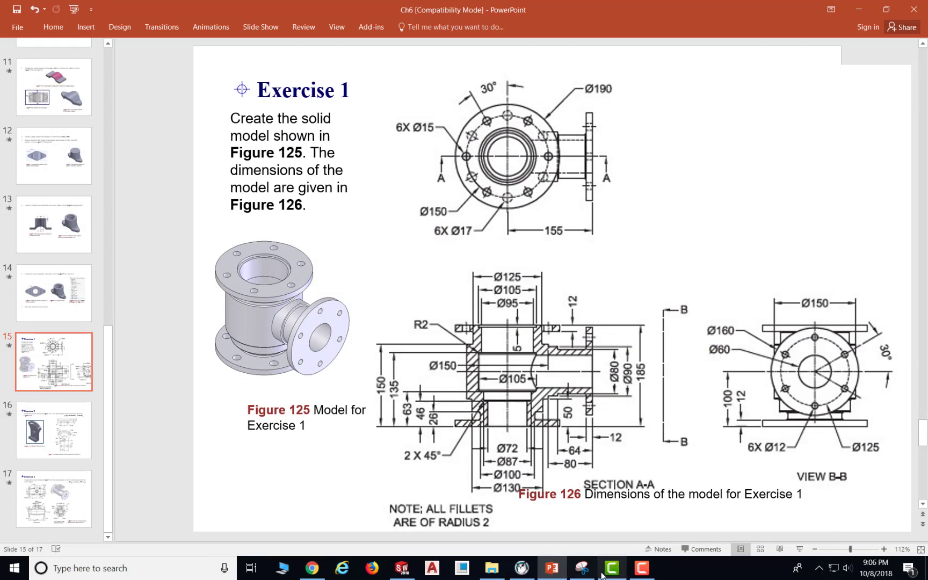
mouse_move(645, 575)
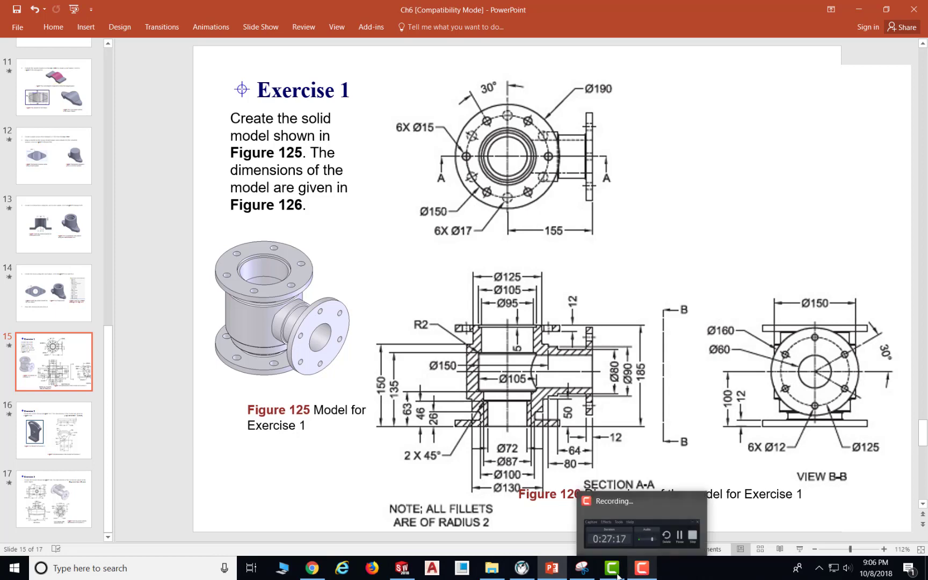
left_click(441, 553)
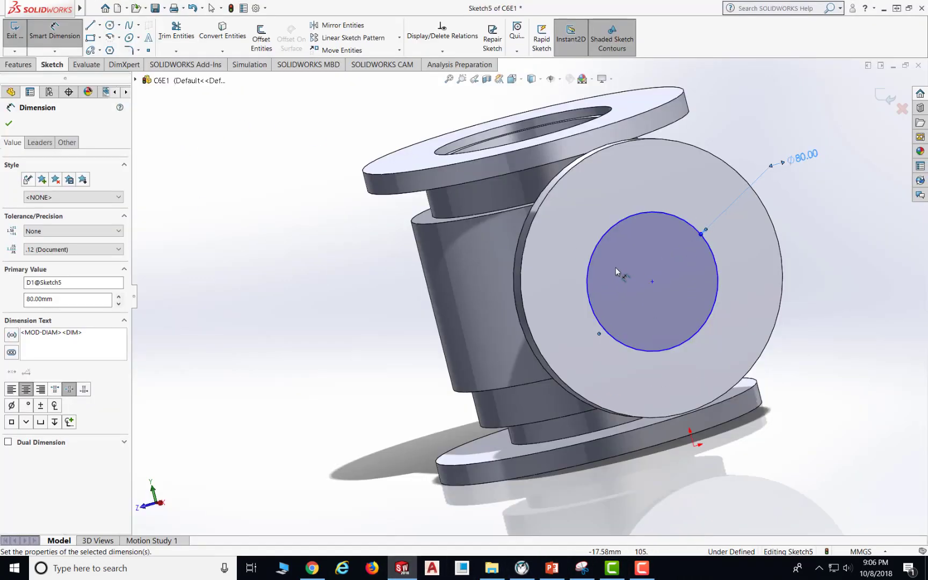
- Add a concentric relation between the 80 mm circle and the side flange's outer circular edge, and save the part
left_click(442, 51)
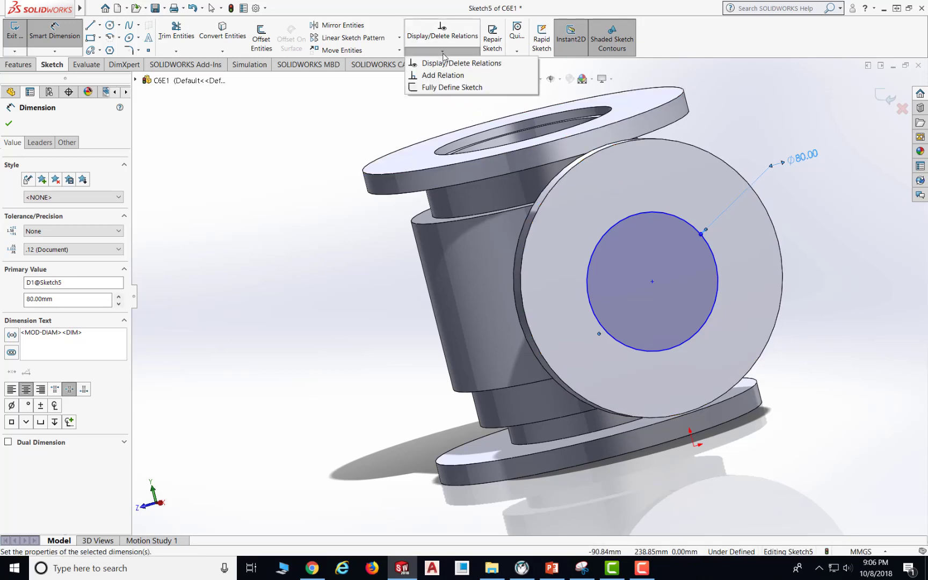
left_click(443, 75)
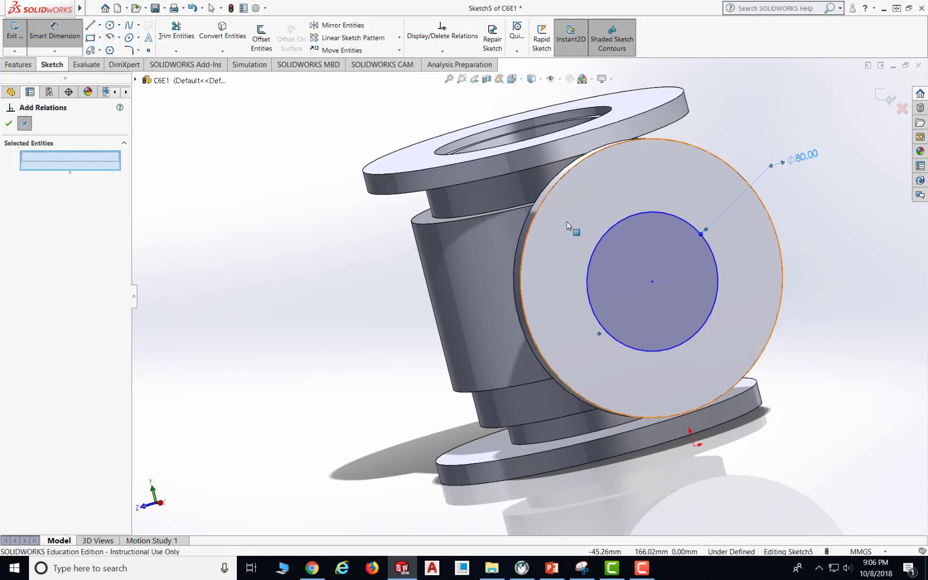
left_click(534, 218)
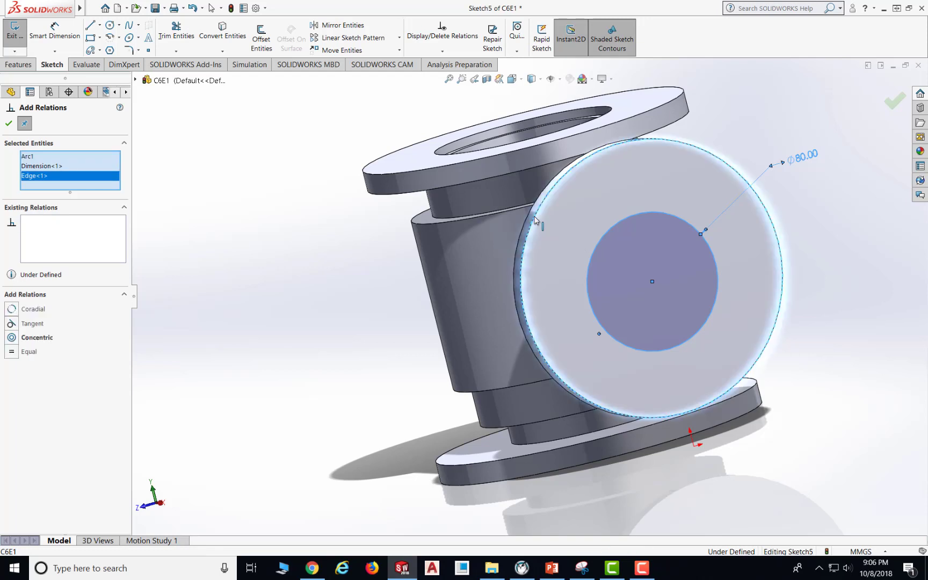
left_click(10, 338)
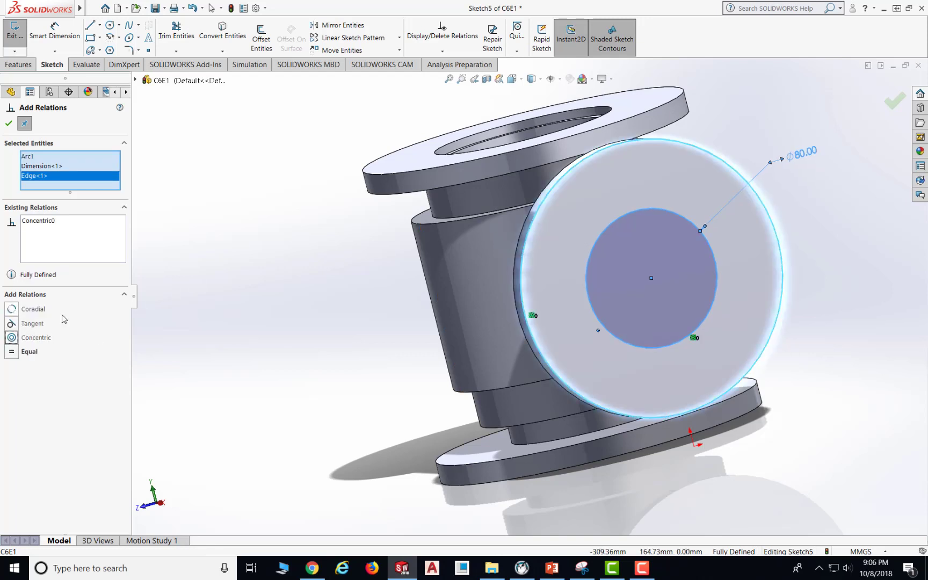
left_click(8, 123)
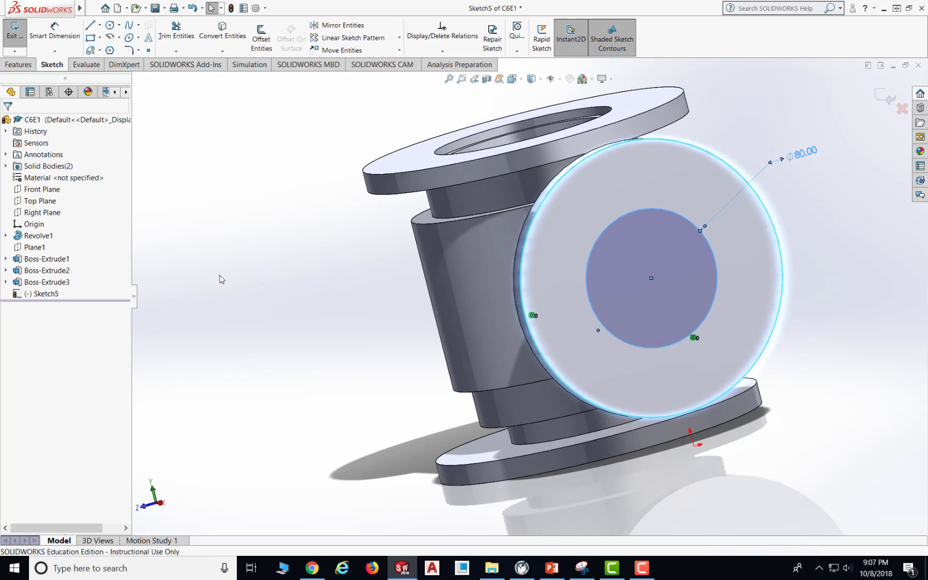
left_click(220, 276)
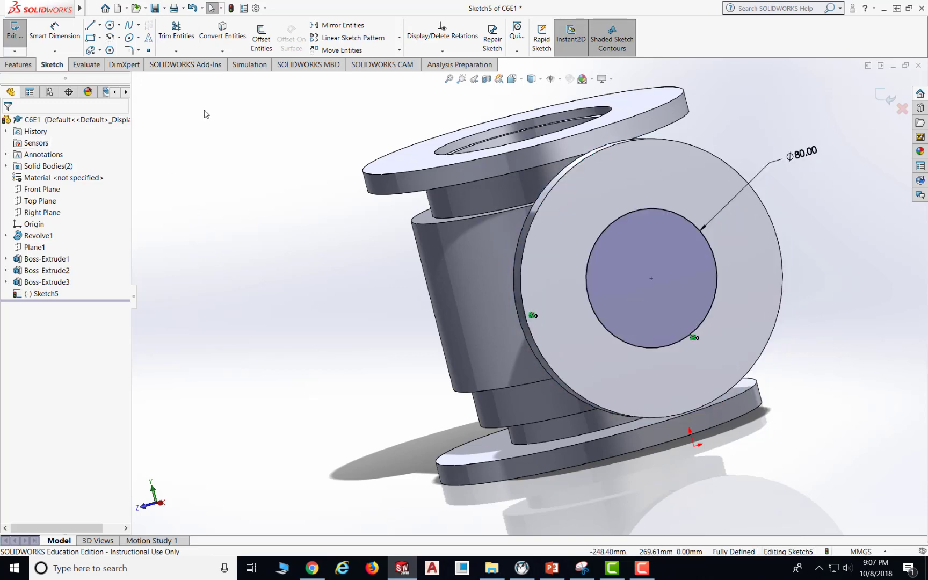
left_click(155, 8)
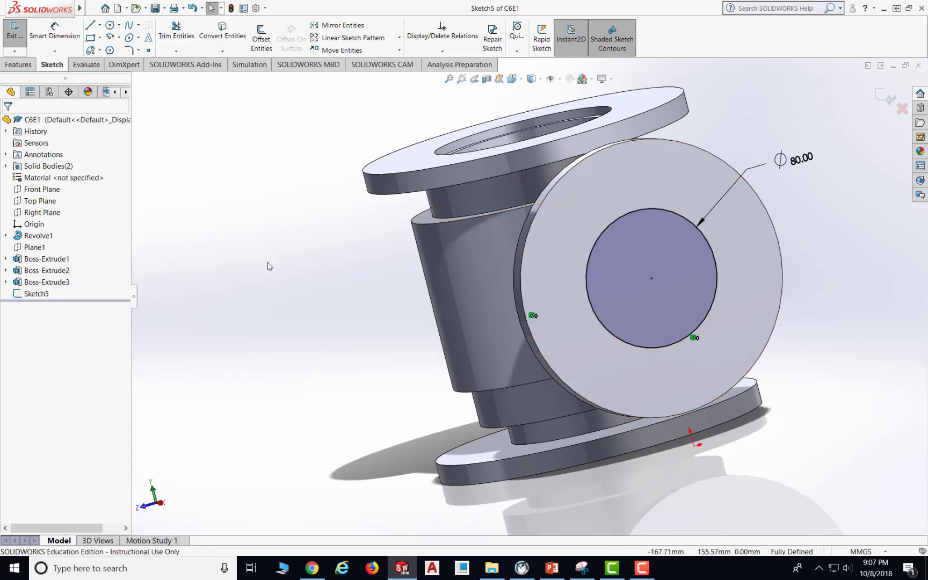
- Try an extruded cut of the 80 mm circle into the side branch with the Through All and Up To Surface end conditions
left_click(36, 293)
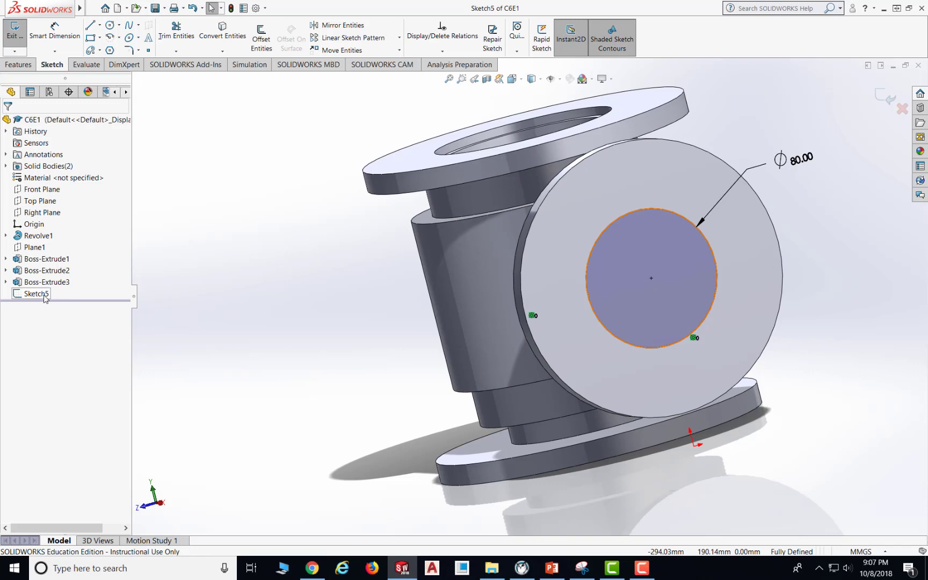
left_click(17, 65)
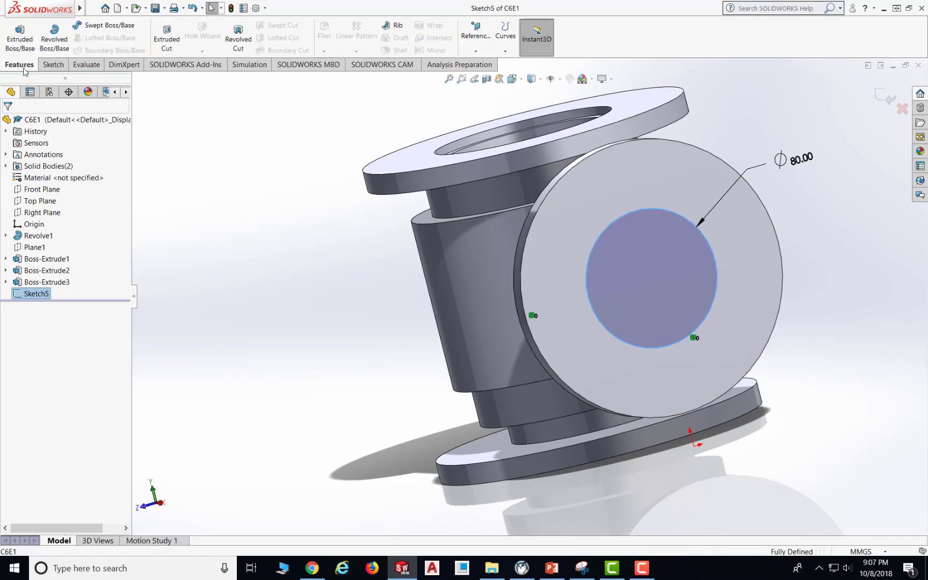
left_click(171, 55)
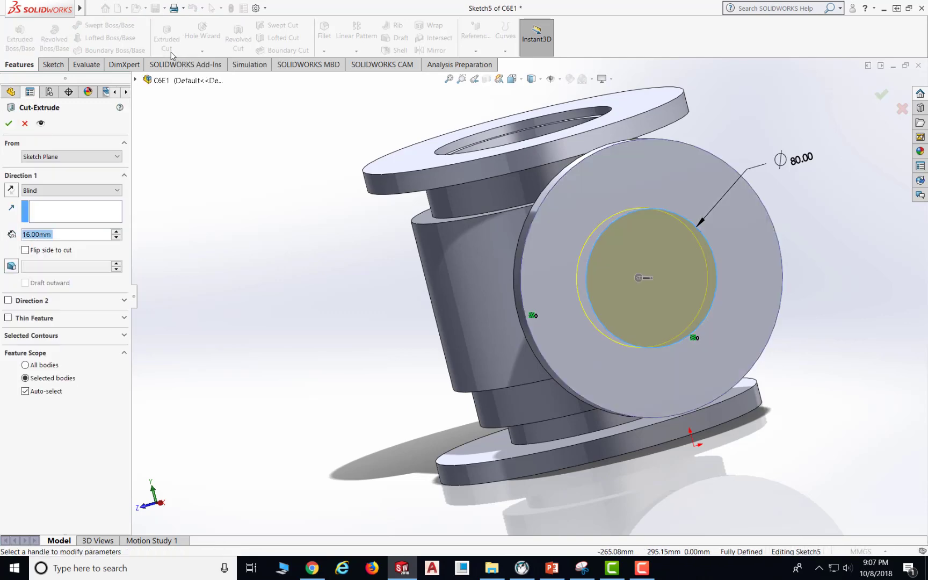
middle_click_drag(715, 289, 874, 402)
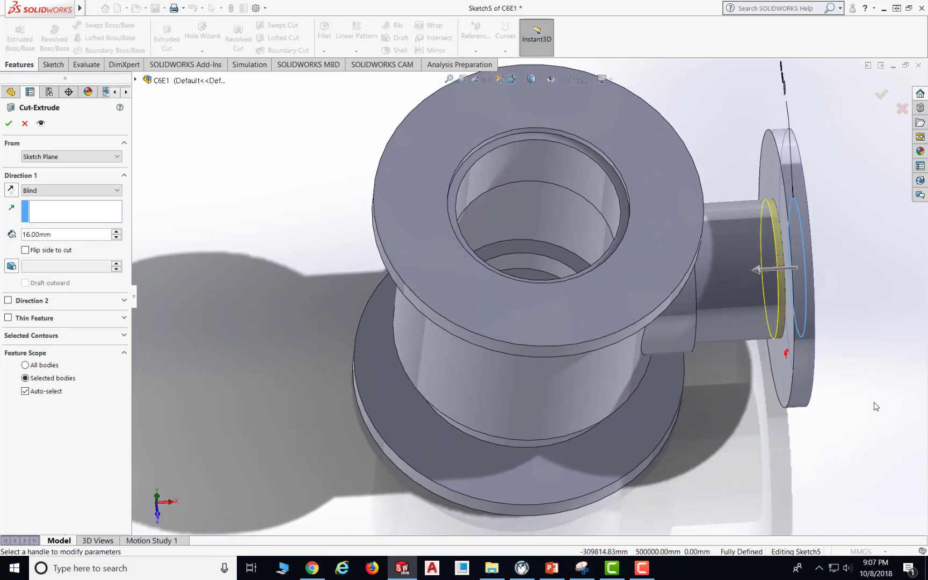
middle_click_drag(574, 253, 623, 253)
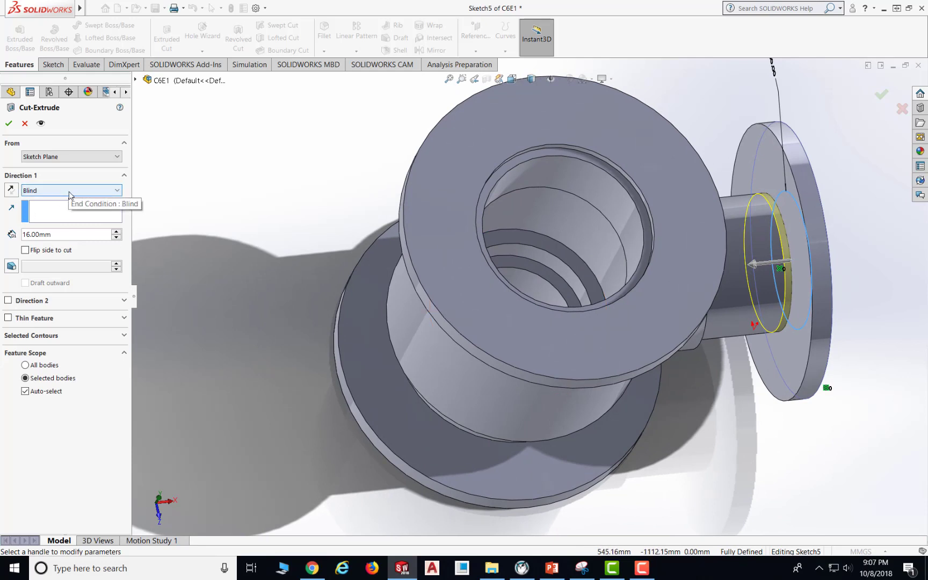
left_click(69, 192)
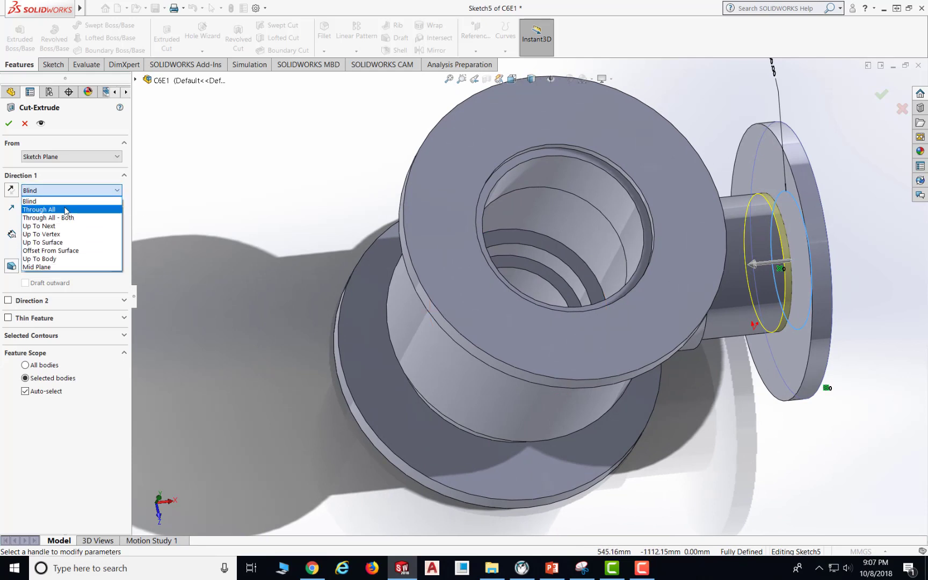
left_click(66, 210)
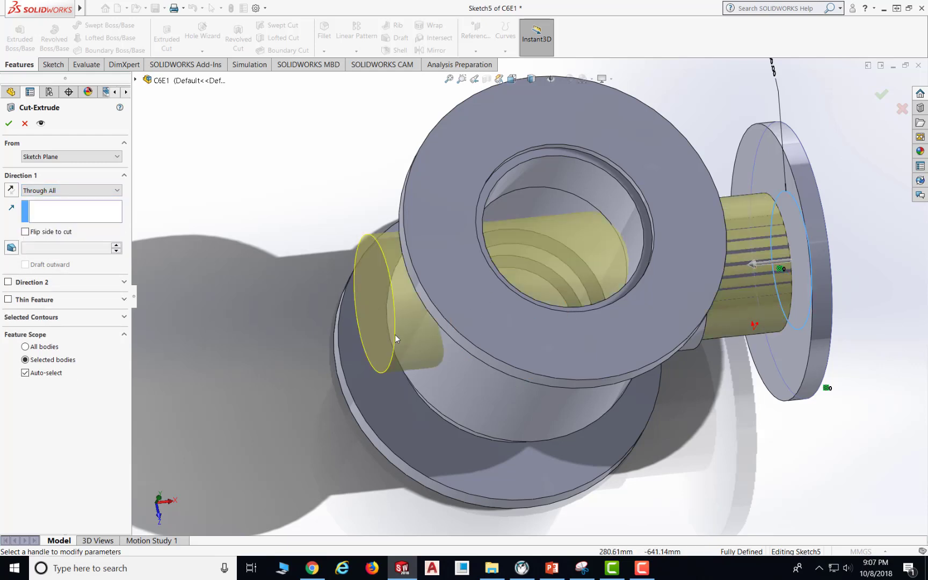
left_click(108, 192)
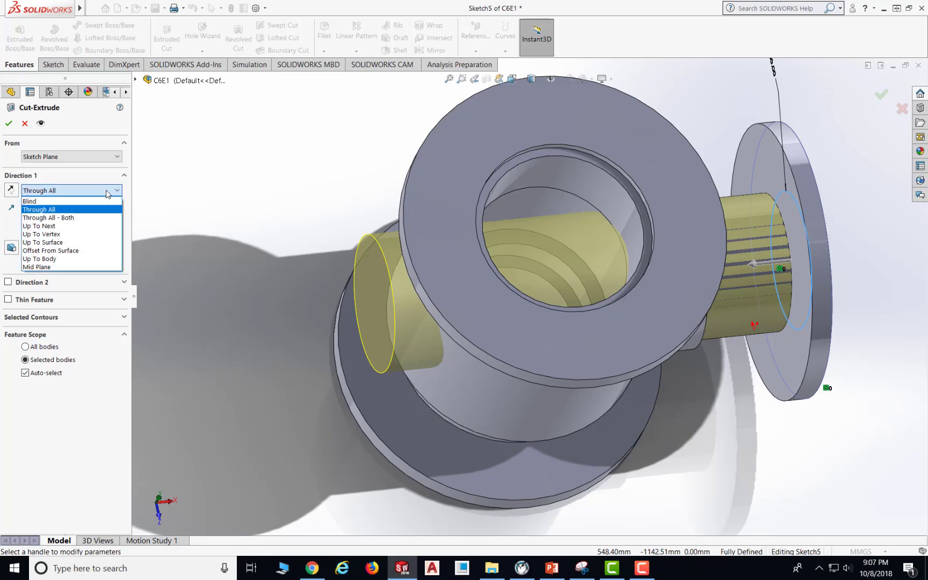
left_click(86, 242)
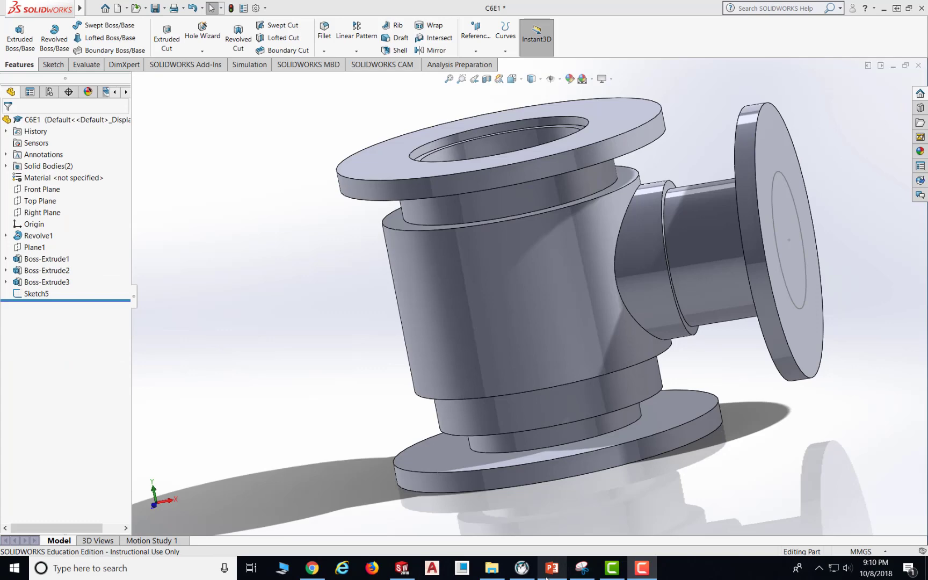
- Consult the Exercise 1 drawing in PowerPoint, return to SOLIDWORKS and reopen the side flange's bore circle sketch for editing
left_click(551, 567)
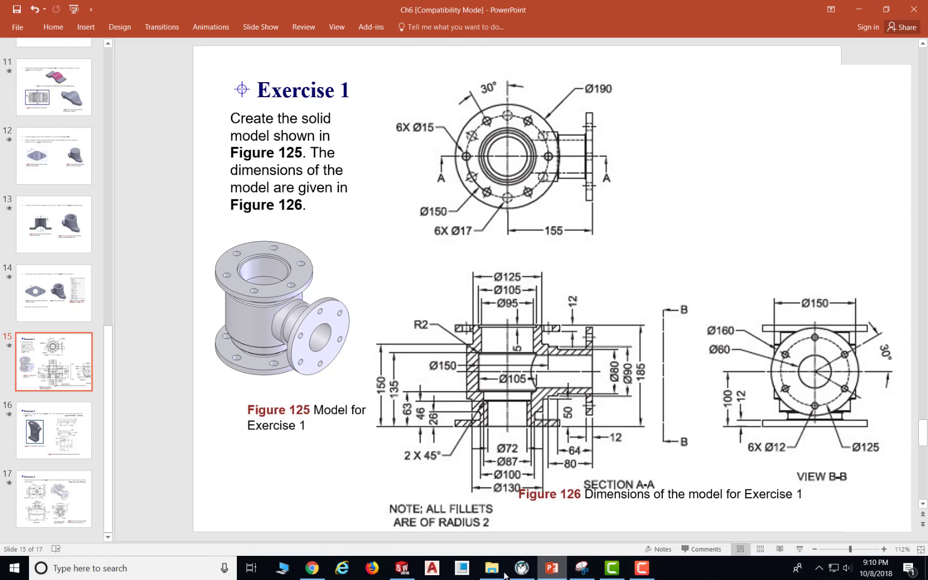
left_click(402, 568)
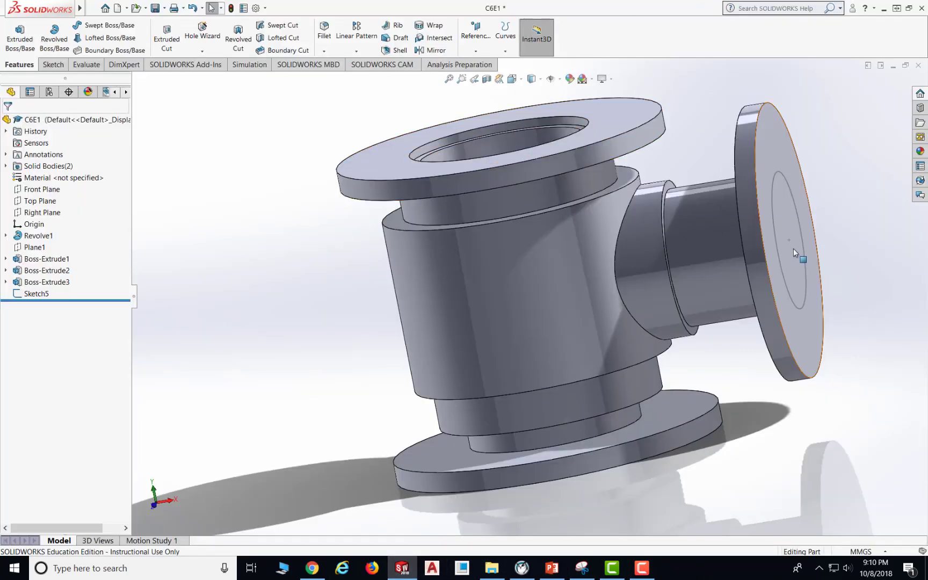
left_click(33, 295)
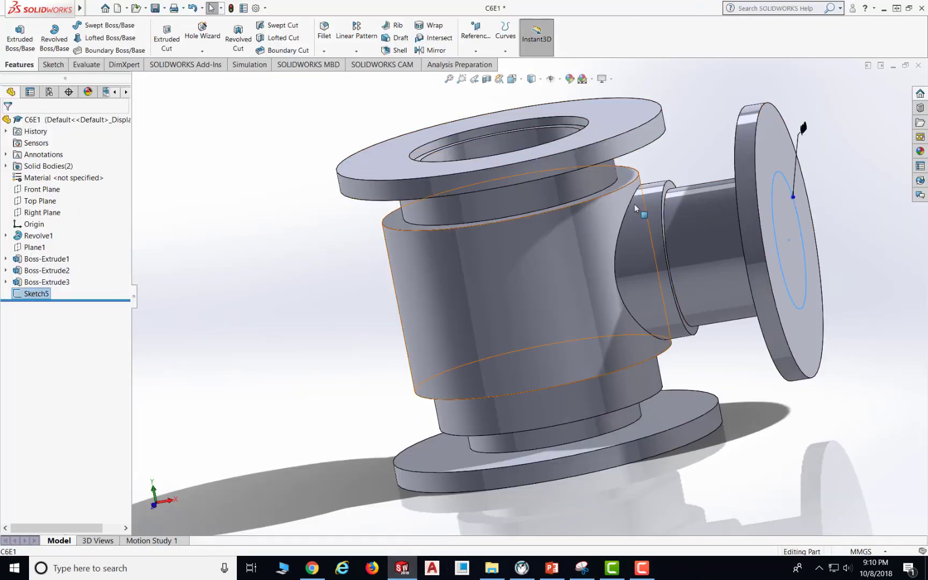
middle_click_drag(810, 190, 727, 215)
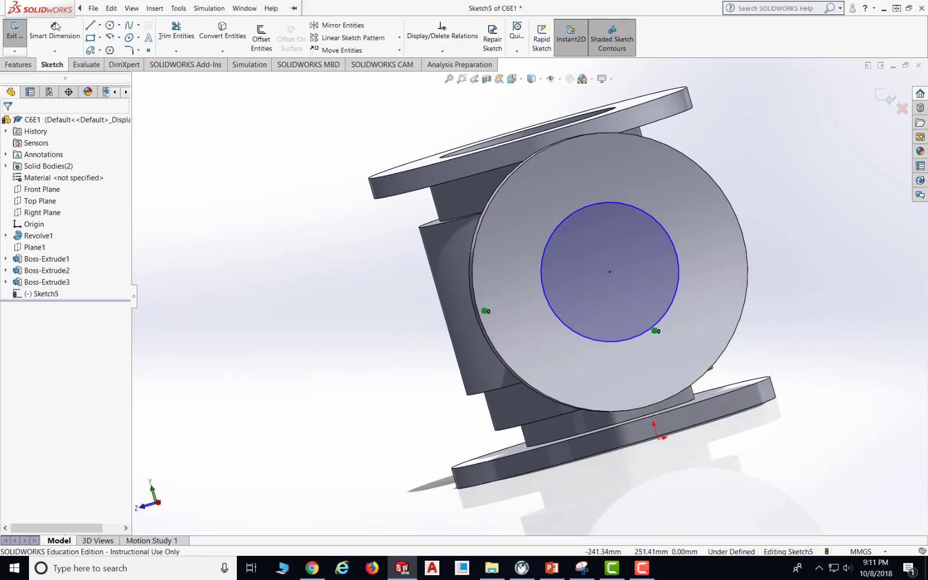
- Dimension the bore circle's diameter as 60 mm and save the part
left_click(56, 27)
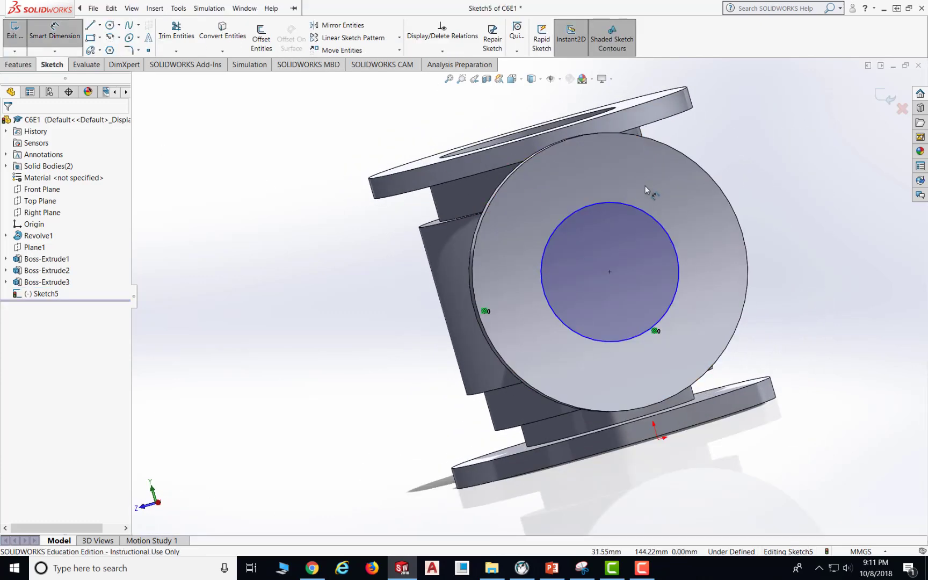
left_click(660, 212)
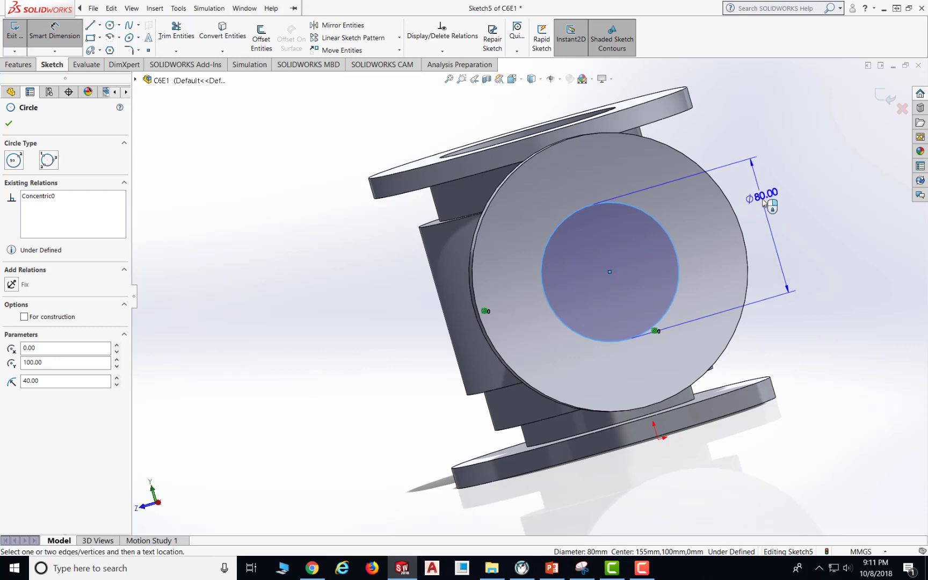
left_click(764, 203)
type("60")
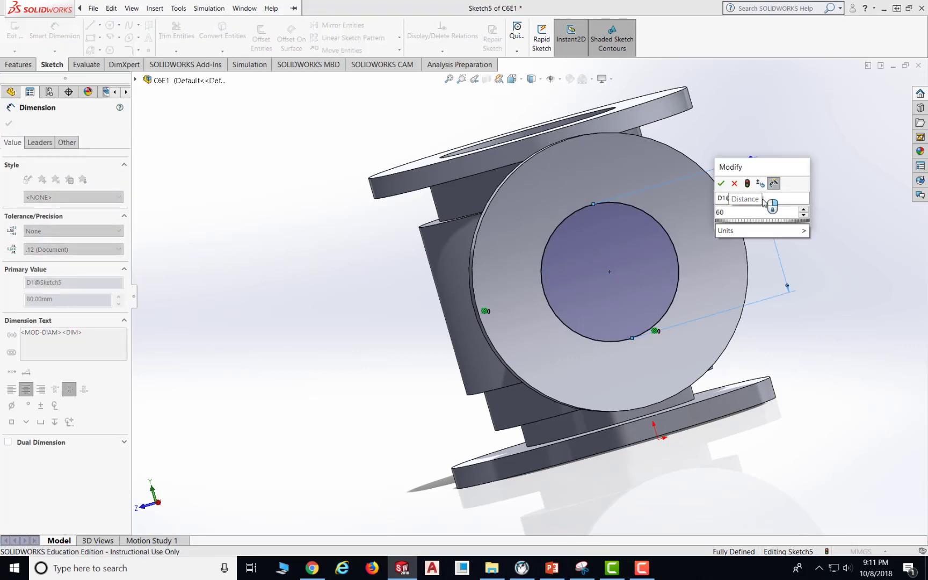
key("Return")
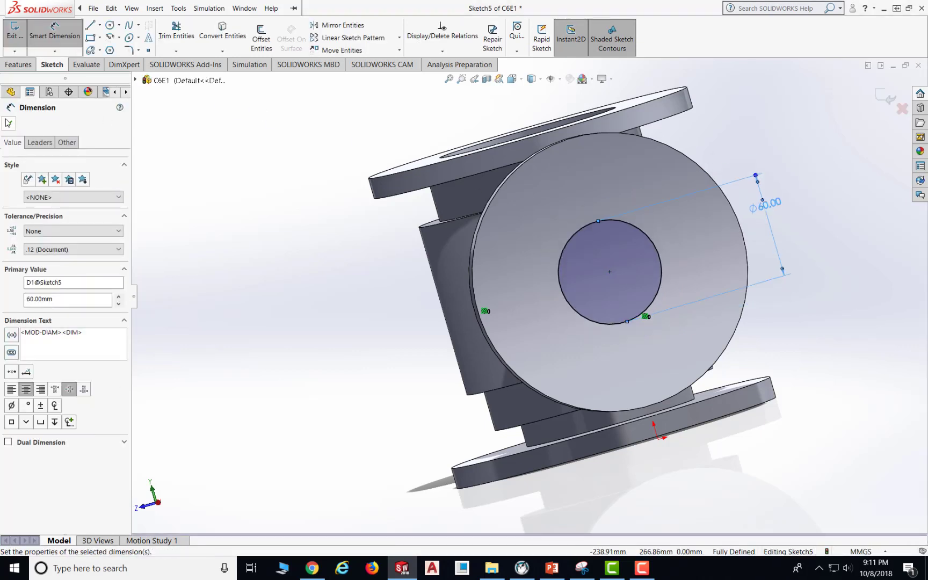
key("Escape")
middle_click_drag(321, 251, 332, 238)
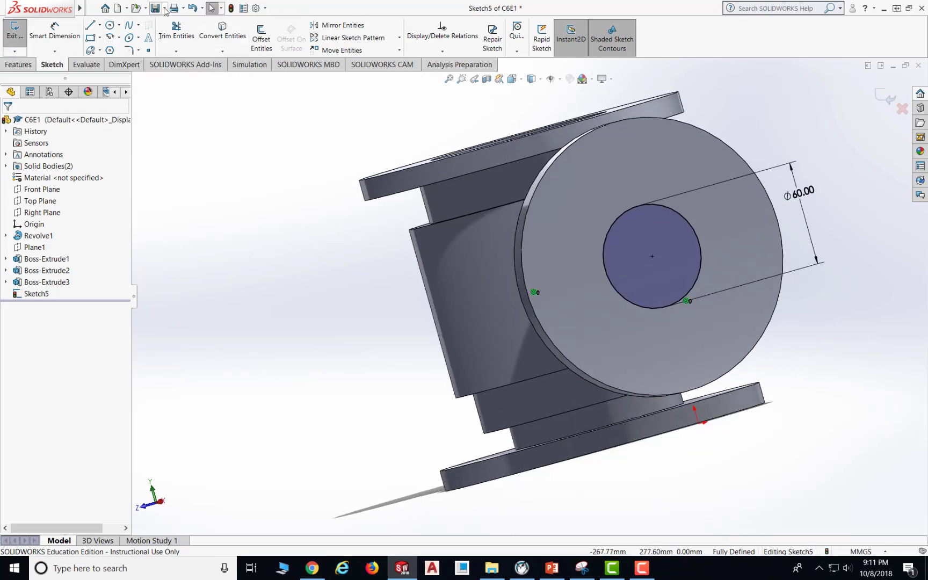
left_click(155, 8)
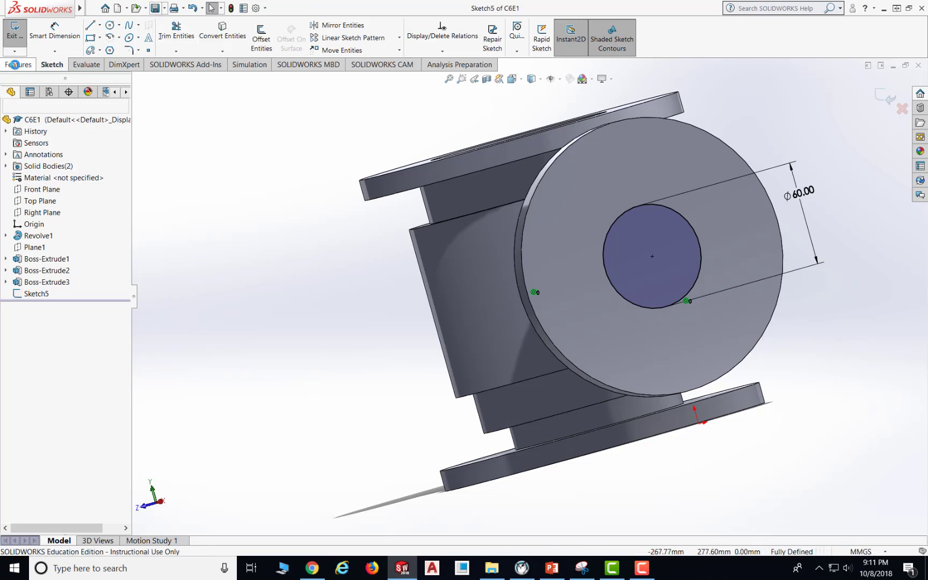
- Extrude-cut the 60 mm circle through the side branch with the Up To Surface end condition, ending at the main body's inner cylindrical face
left_click(15, 64)
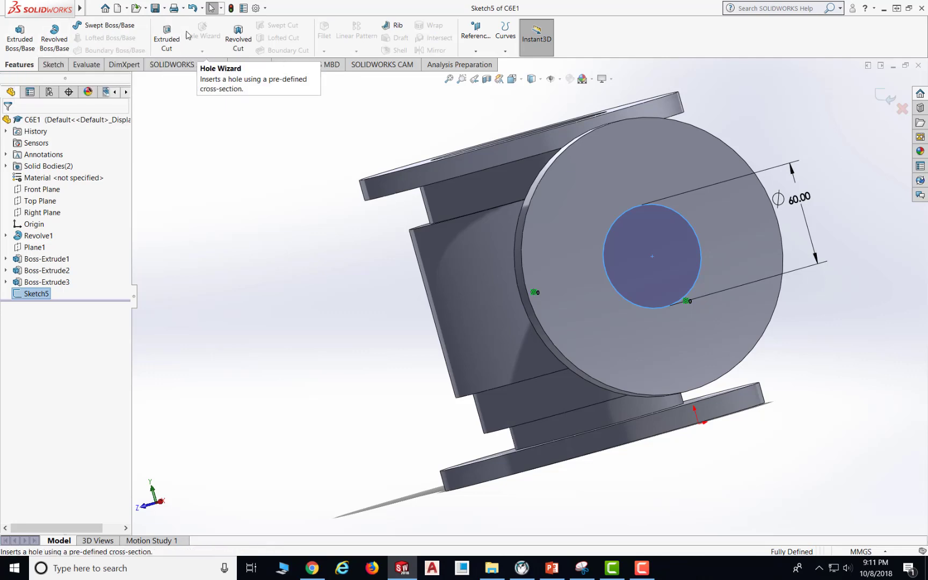
left_click(167, 38)
middle_click_drag(786, 335, 859, 300)
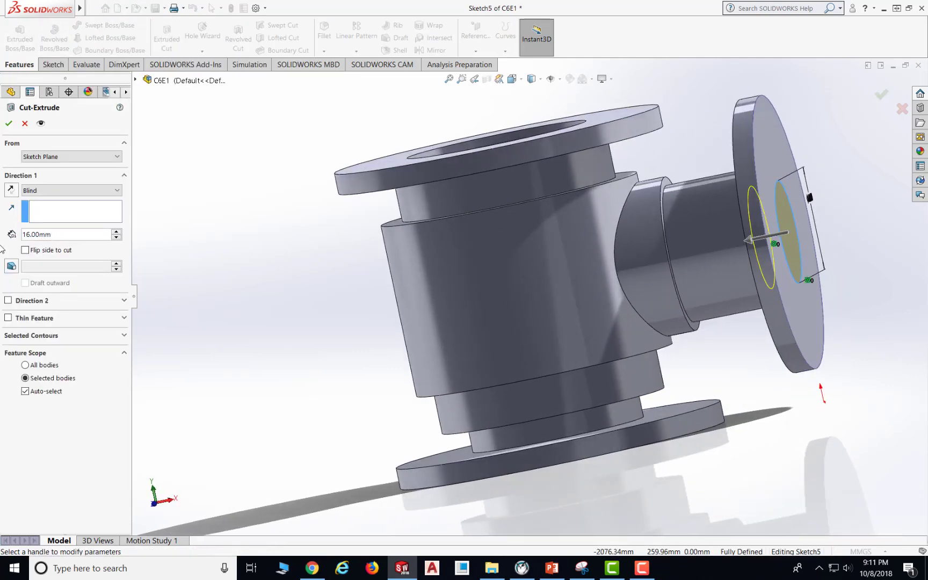
left_click(76, 193)
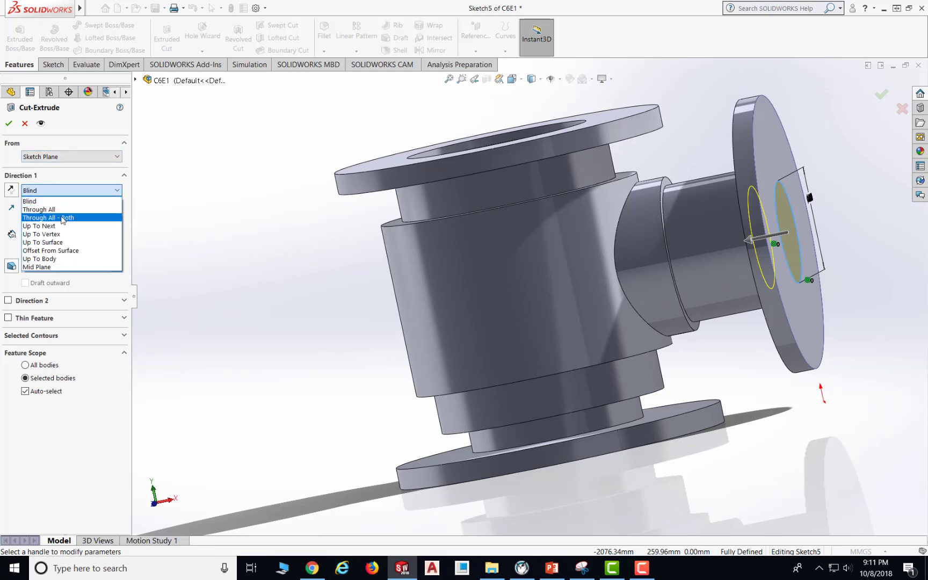
left_click(63, 242)
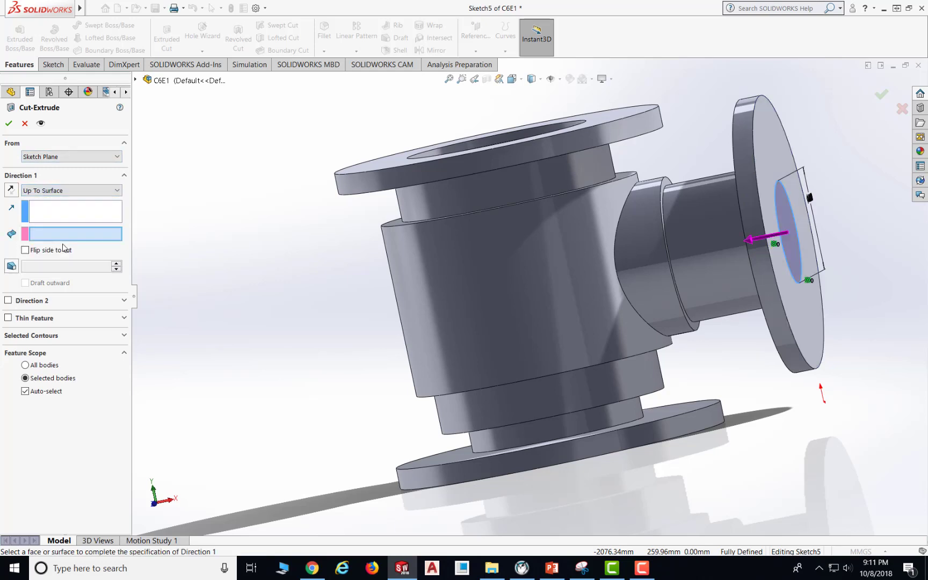
left_click(66, 191)
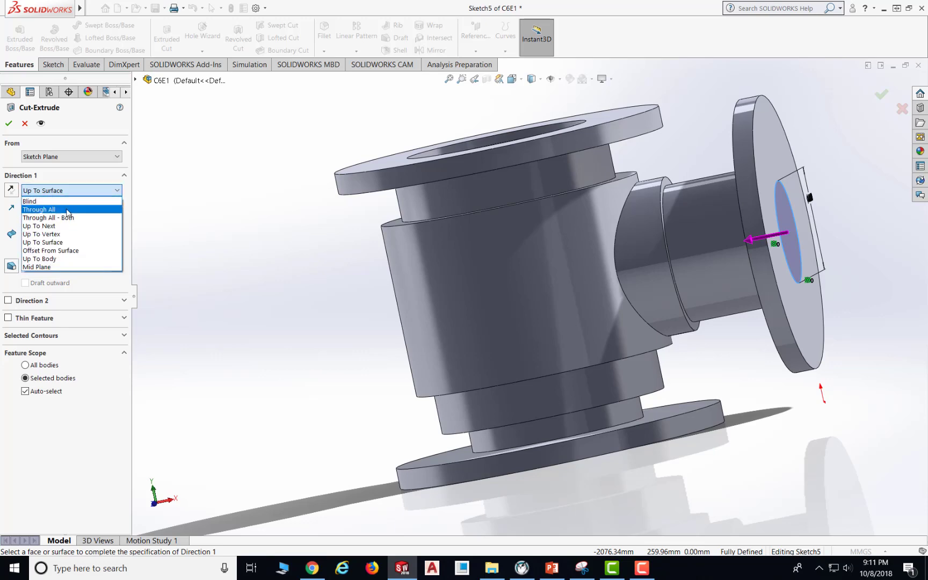
left_click(65, 243)
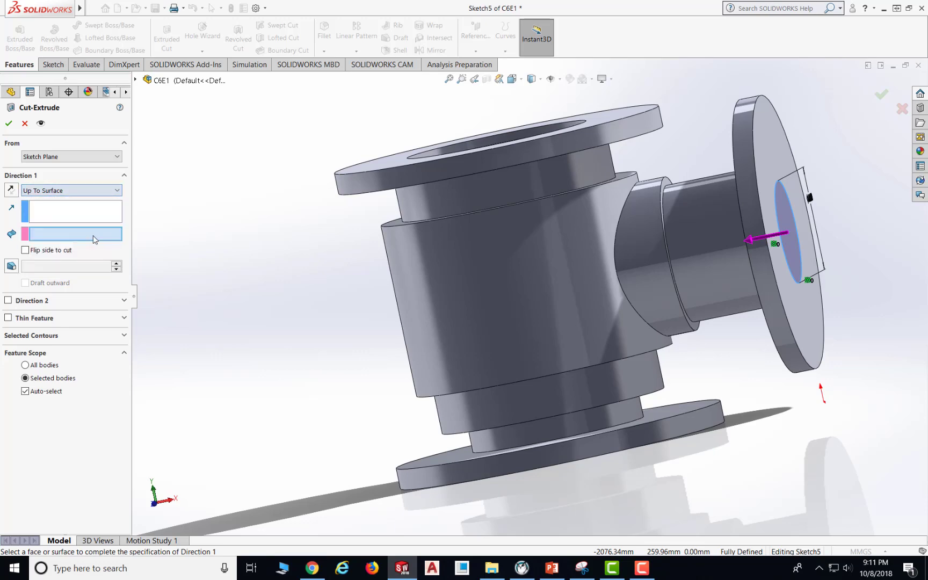
middle_click_drag(175, 212, 308, 384)
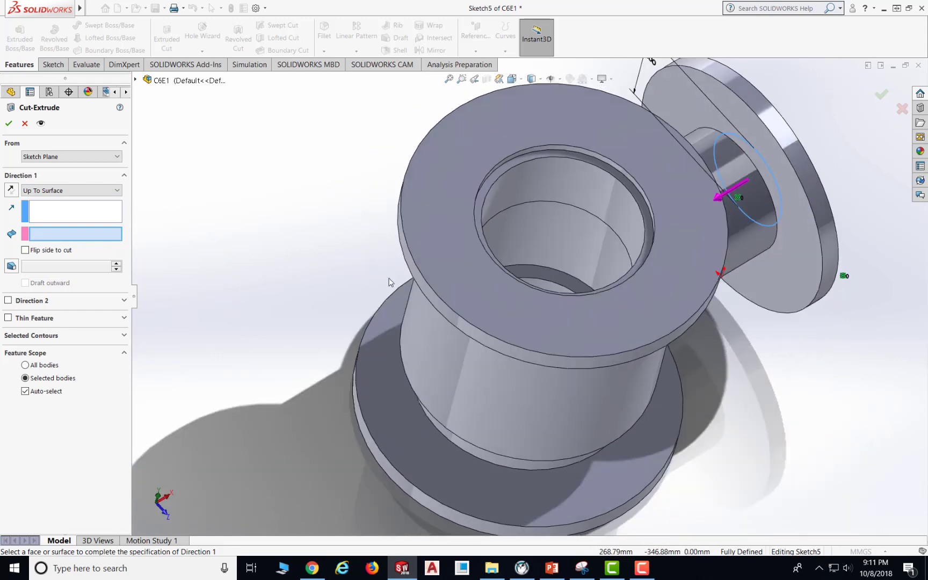
left_click(607, 237)
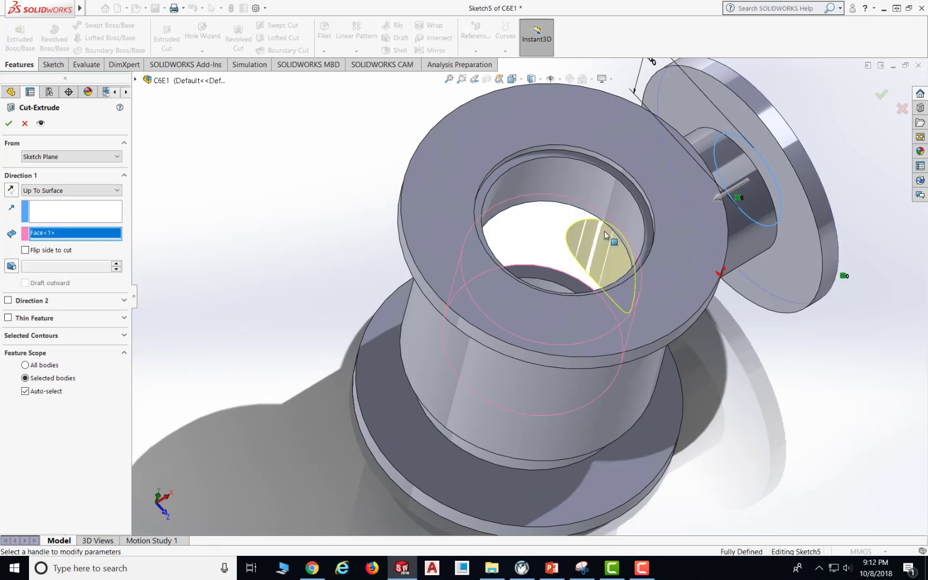
middle_click_drag(774, 374, 716, 352)
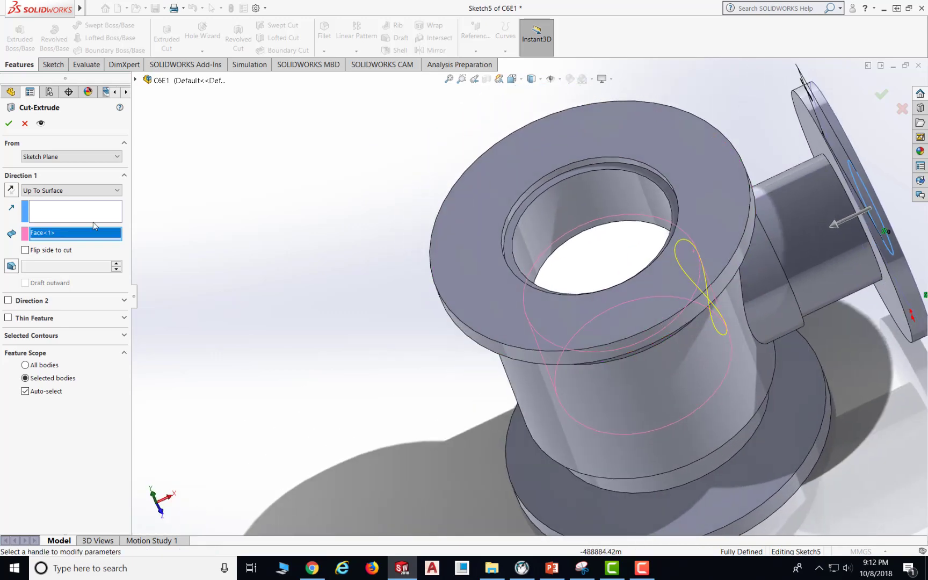
left_click(9, 123)
- Inspect the side branch's bore and its opening into the main body from several angles, checking the Exercise 1 drawing in PowerPoint
middle_click_drag(764, 276, 758, 365)
middle_click_drag(767, 325, 635, 379)
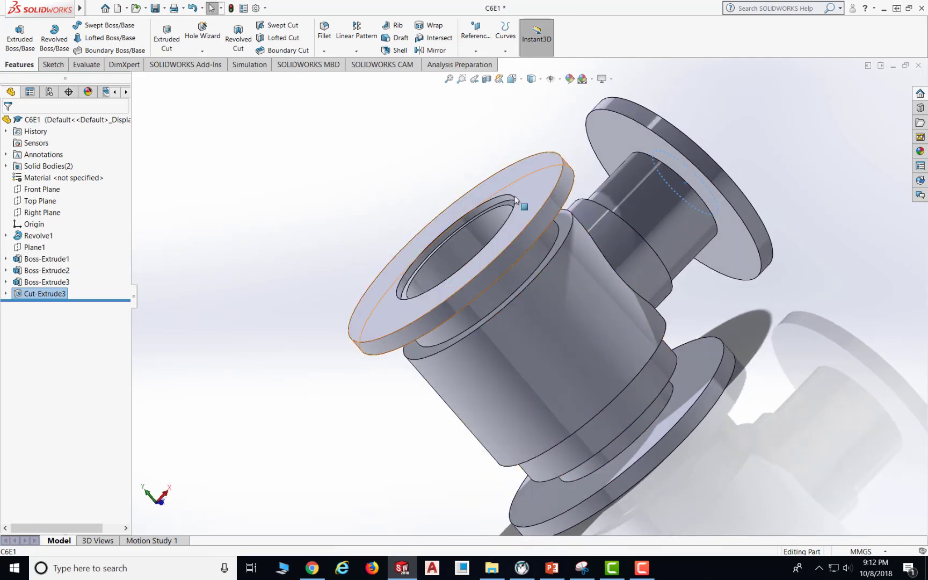
left_click(542, 570)
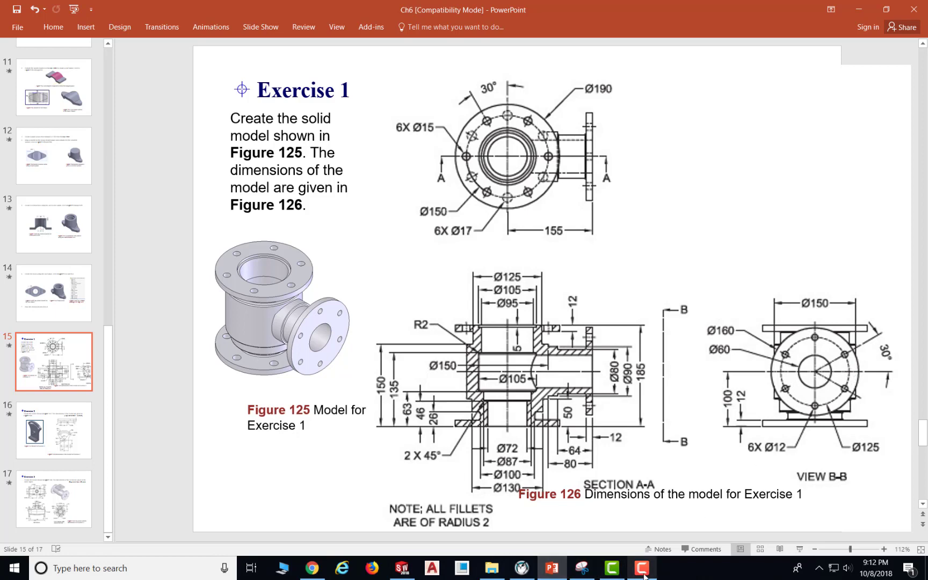
left_click(548, 574)
middle_click_drag(804, 261, 706, 393)
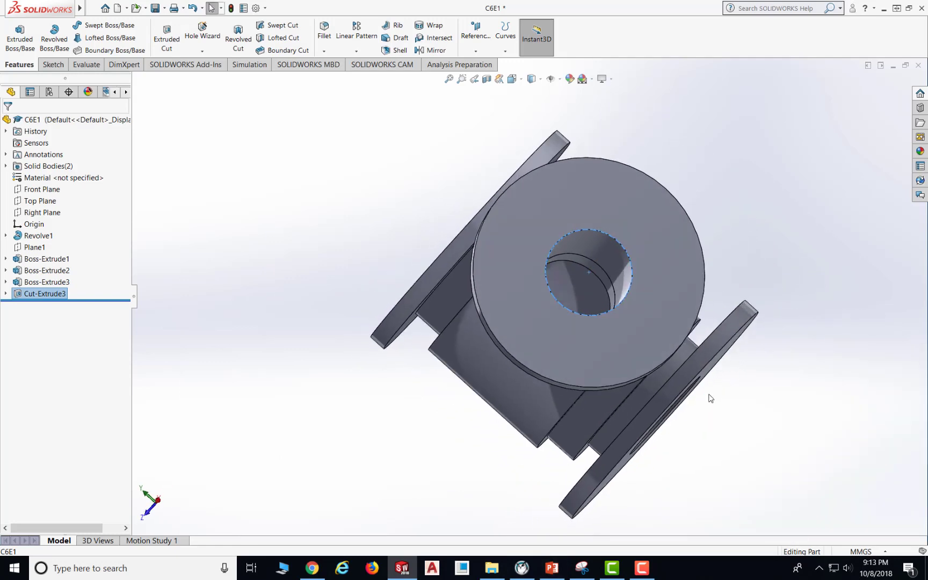
left_click(531, 79)
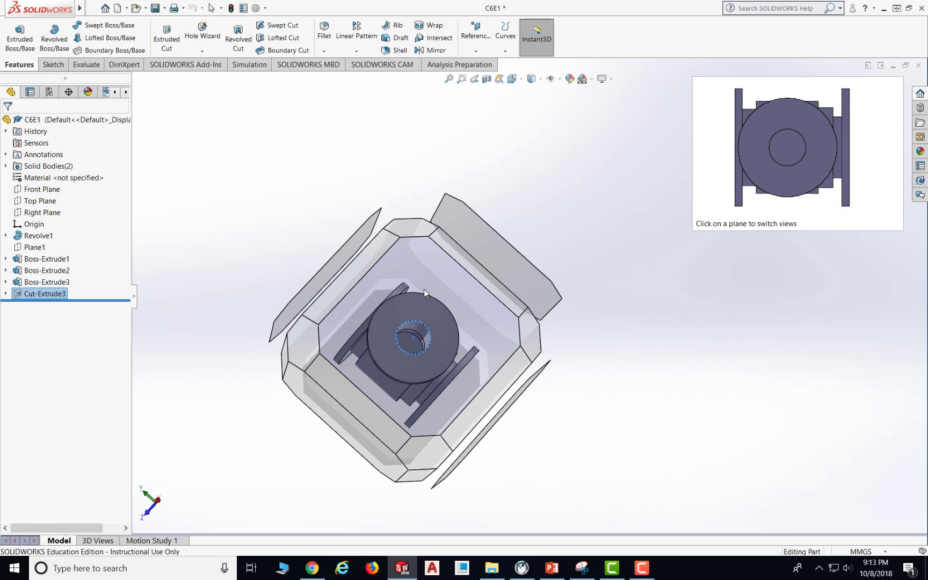
middle_click_drag(650, 304, 770, 200)
key("space")
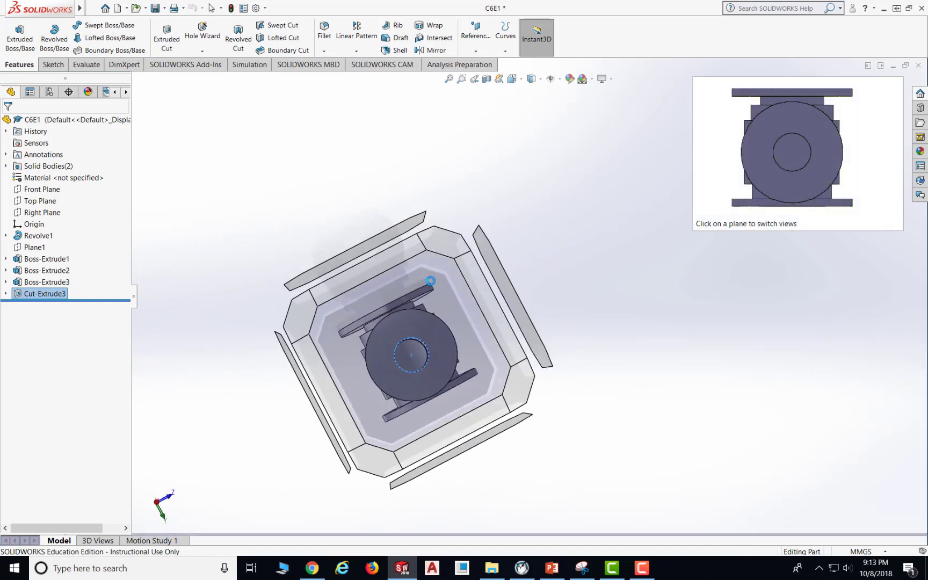
left_click(431, 280)
middle_click_drag(431, 276, 512, 253)
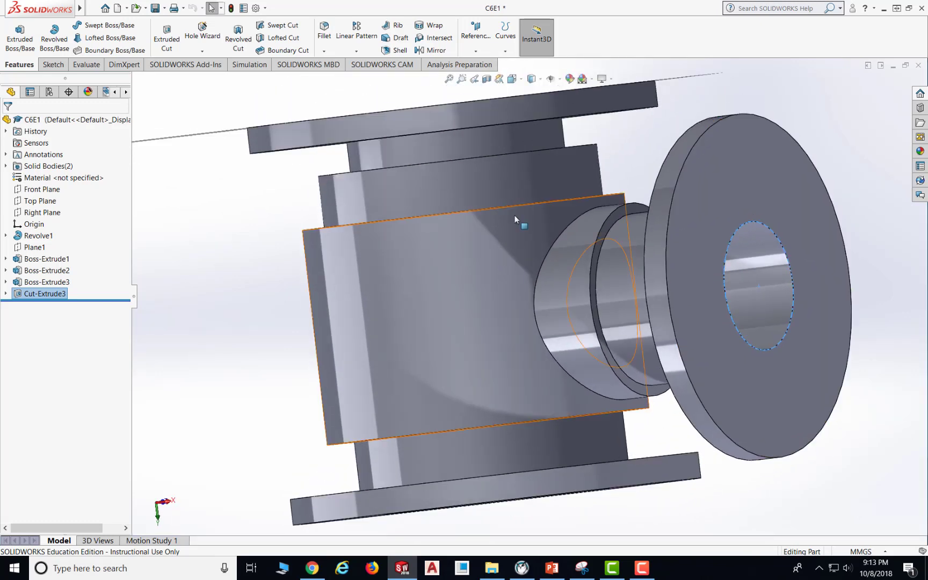
key("space")
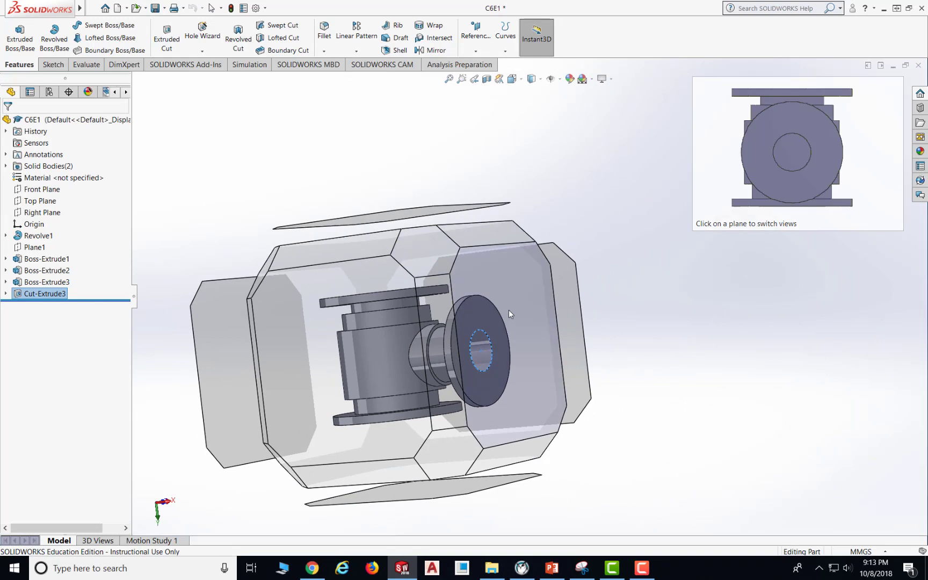
middle_click_drag(509, 310, 399, 164)
middle_click_drag(496, 387, 474, 367)
- Check the Exercise 1 drawing in PowerPoint, return to SOLIDWORKS and view the side flange face-on from the Right view
left_click(564, 572)
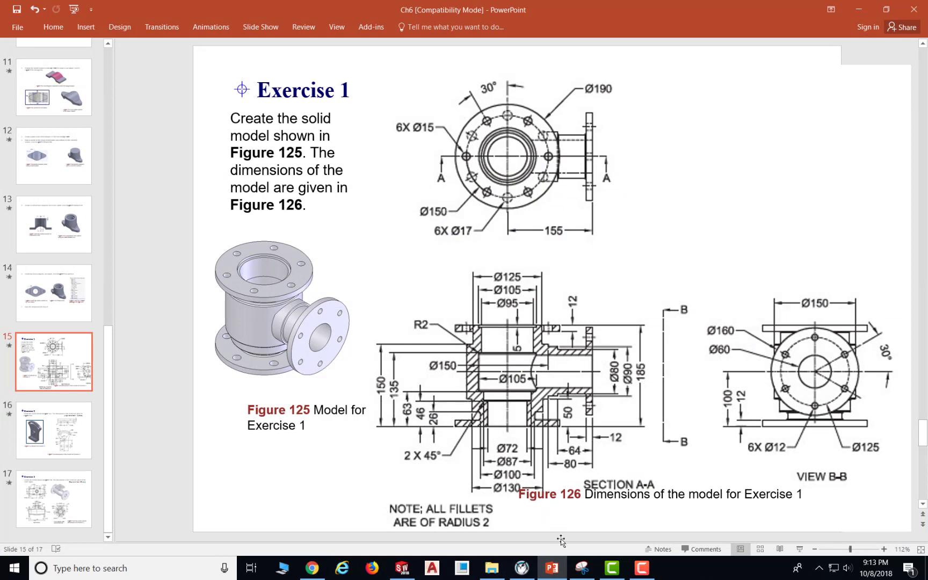
left_click(552, 568)
middle_click_drag(504, 321, 552, 473)
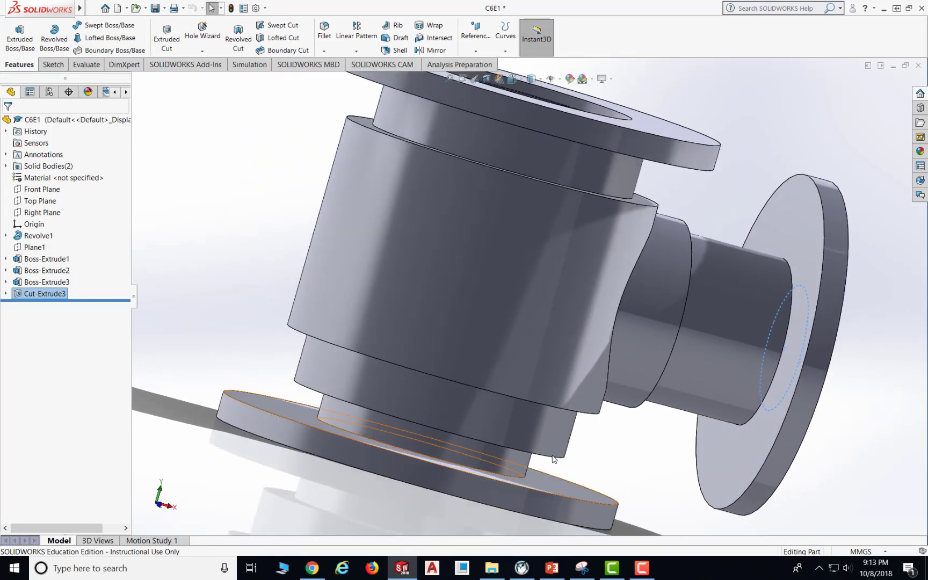
left_click(523, 81)
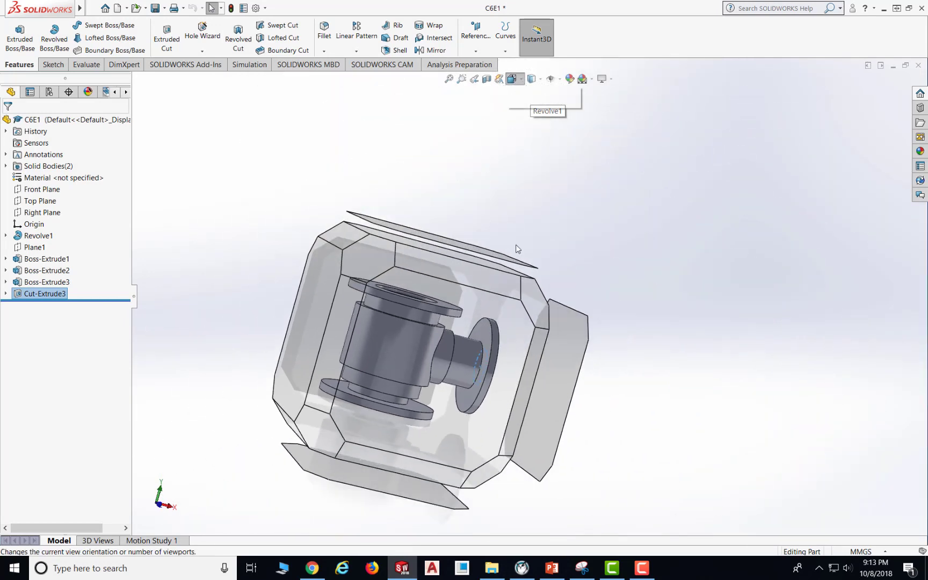
left_click(414, 339)
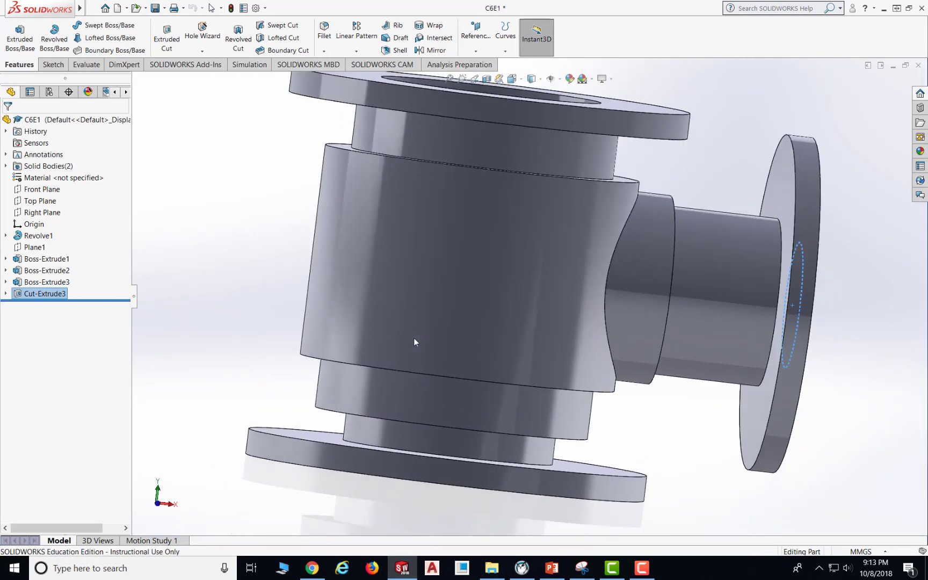
left_click(522, 80)
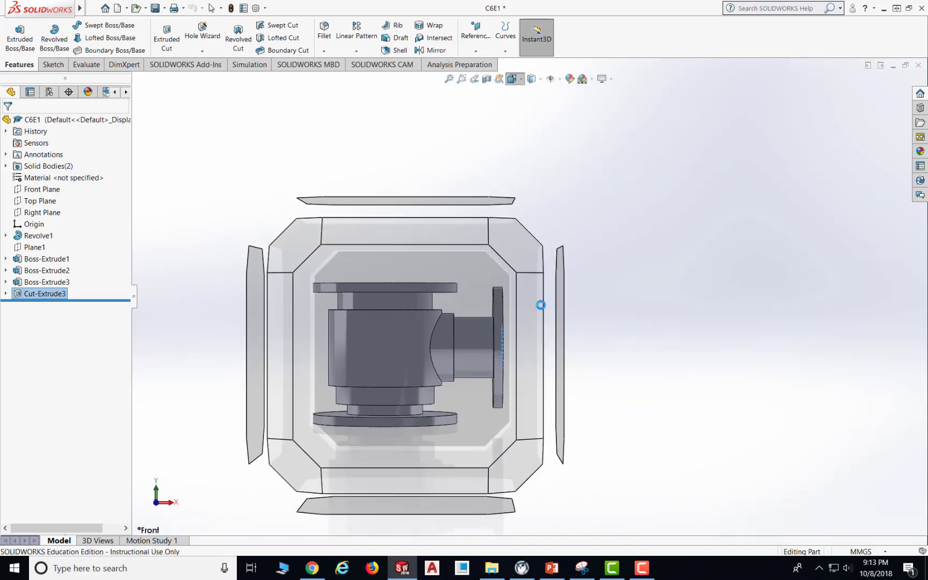
mouse_move(534, 307)
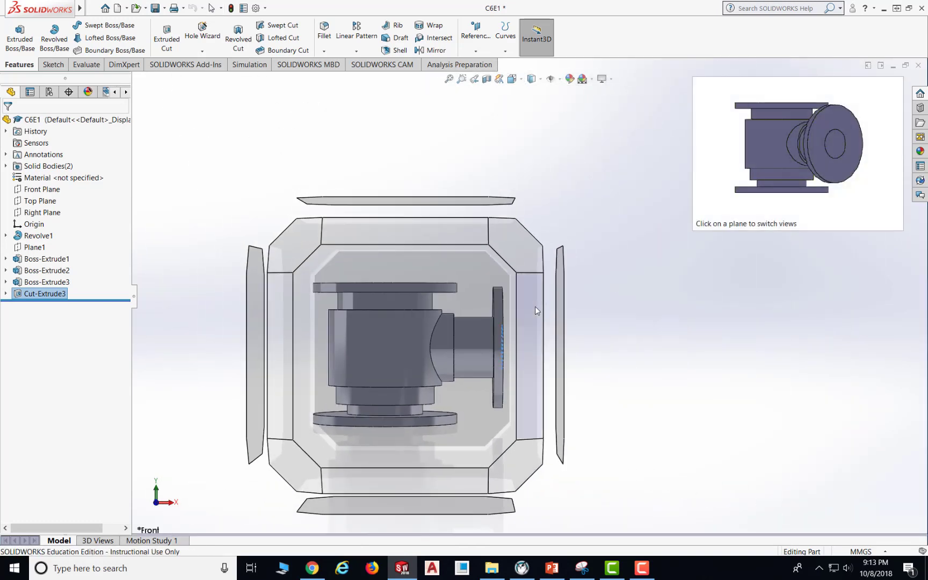
left_click(563, 307)
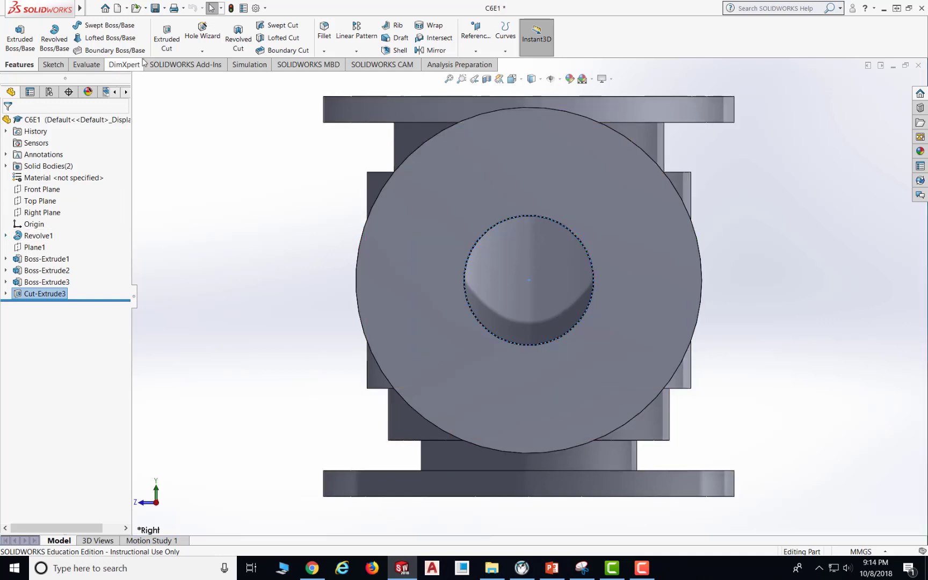
- Start a Hole Wizard hole of type ANSI Metric Dowel Holes, size Ø12.0, with the Through All end condition
left_click(220, 52)
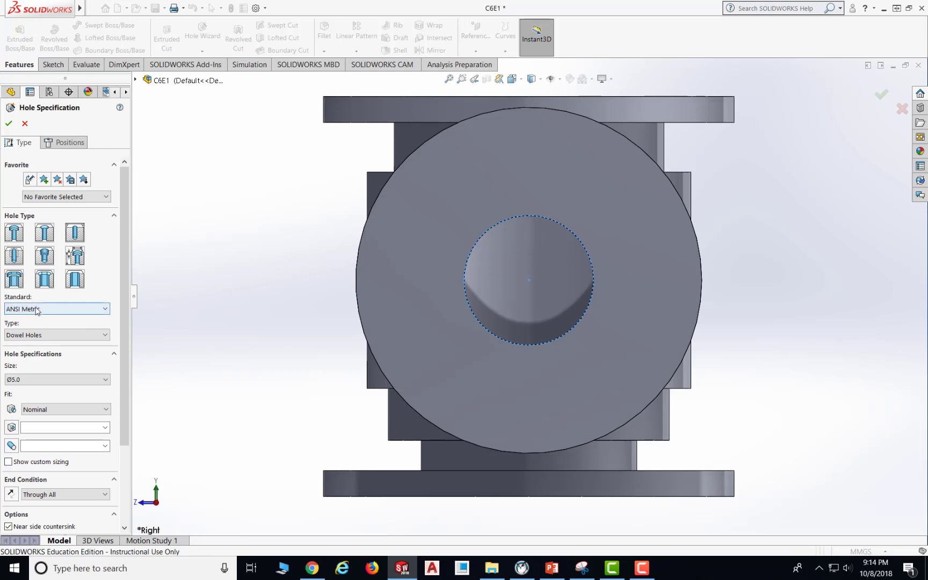
left_click(53, 383)
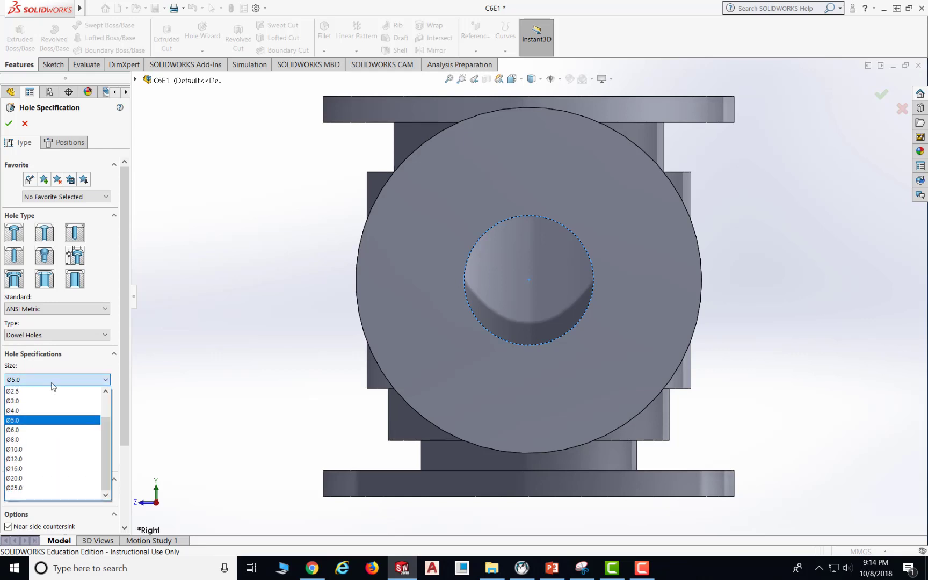
left_click(41, 459)
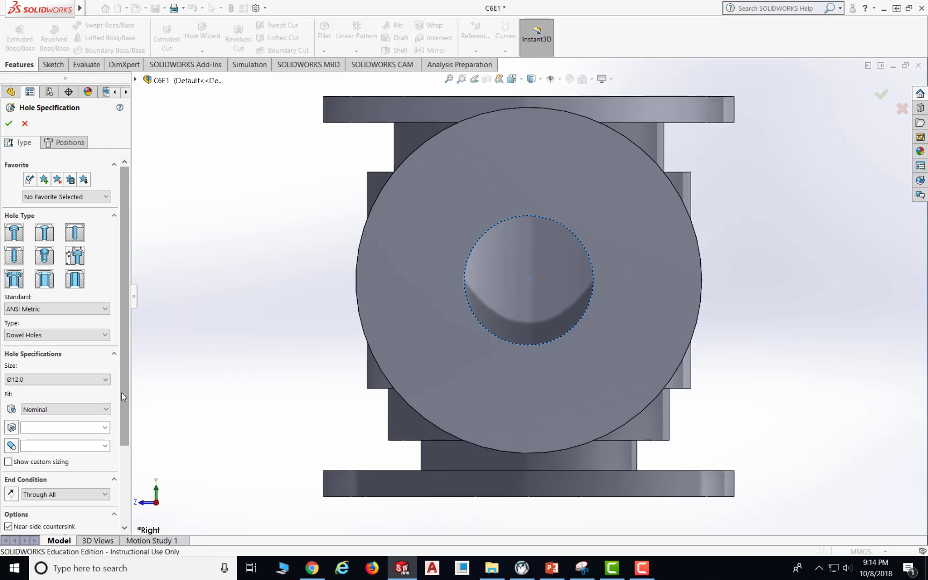
scroll(122, 456, "down", 3)
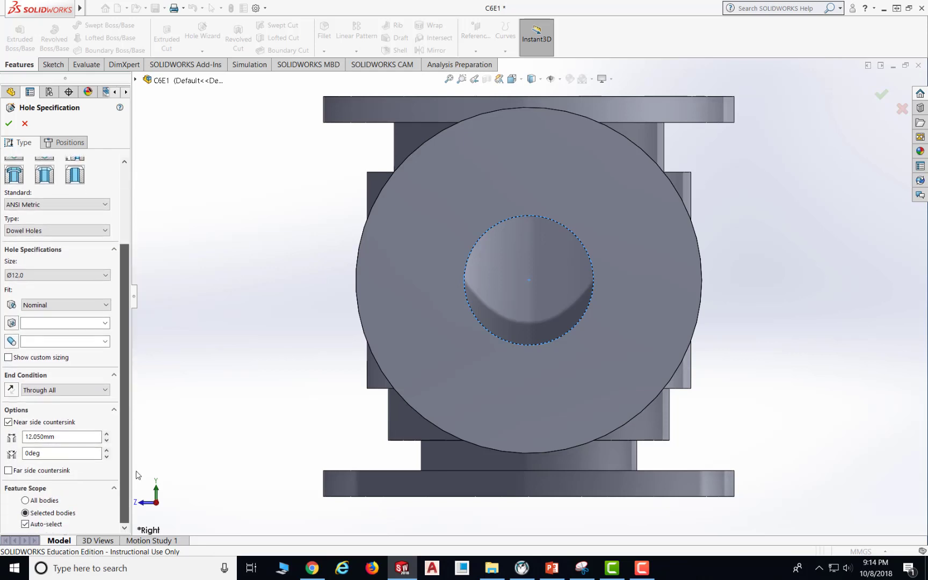
scroll(137, 430, "up", 3)
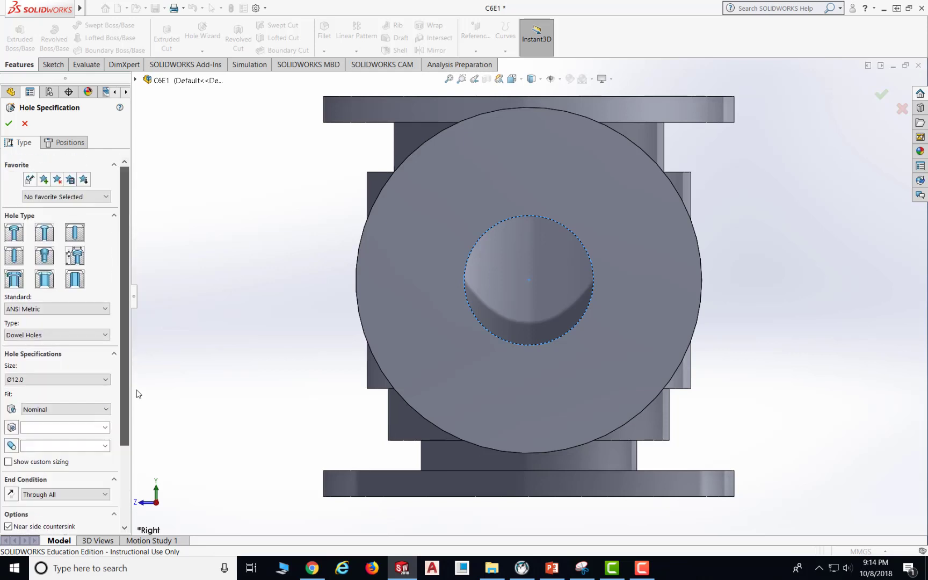
- Place one hole on the side flange's outer face, beside the 60 mm bore and slightly below the bore centre's height
left_click(62, 144)
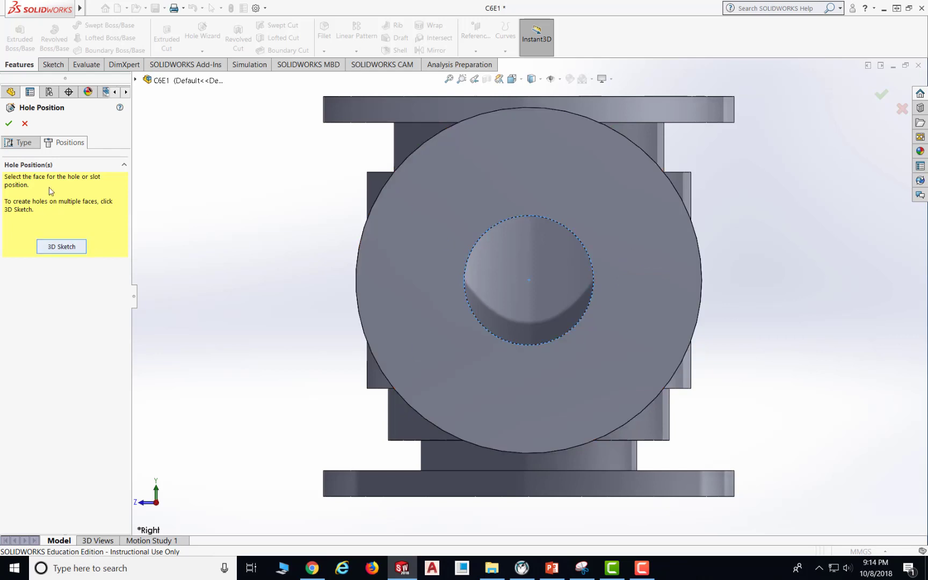
left_click(657, 246)
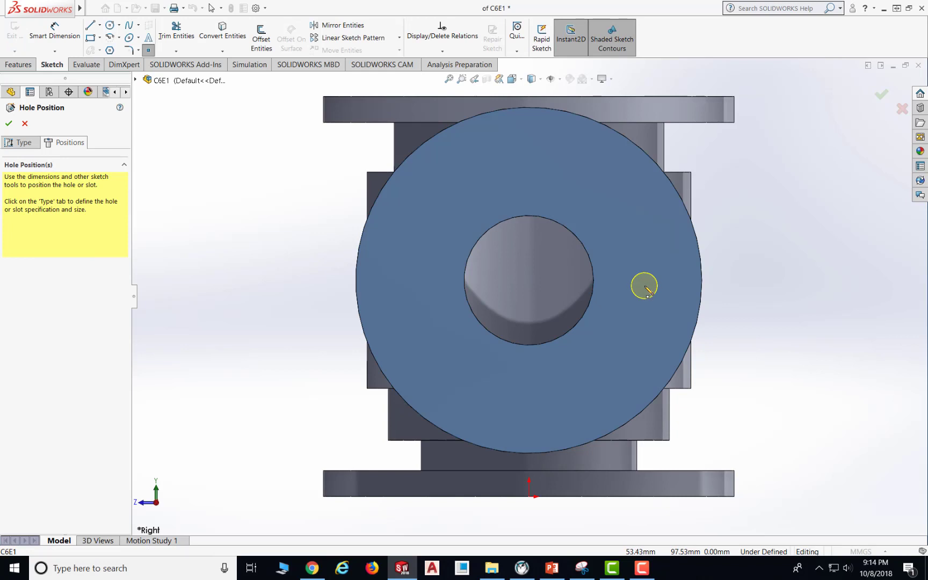
left_click(645, 285)
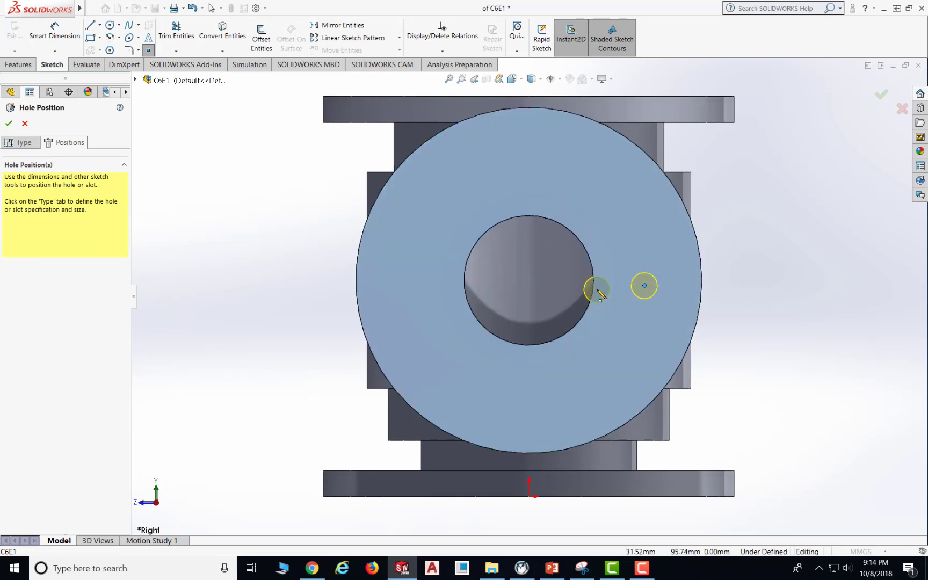
- Dimension the horizontal distance from the origin to the hole's centre point as 125/2 mm
left_click(70, 39)
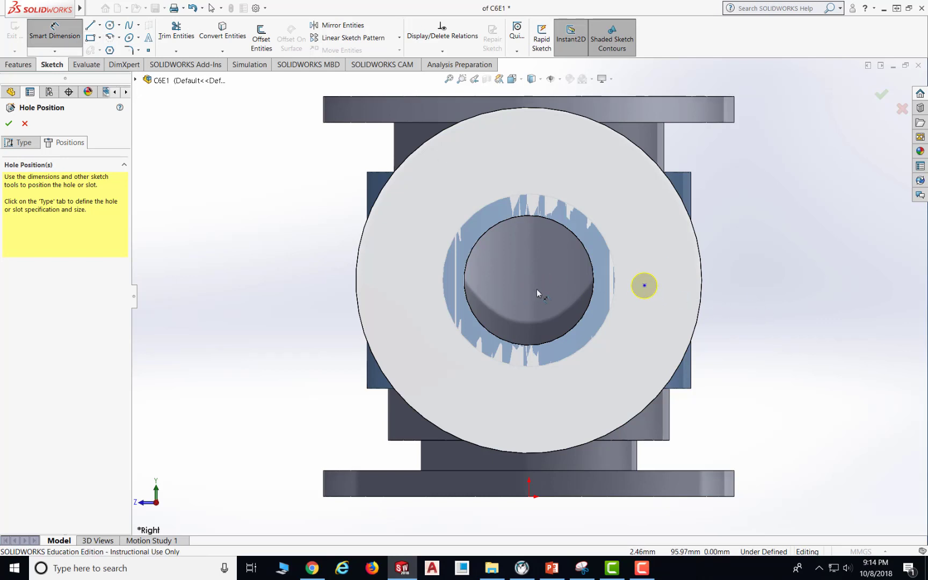
left_click(644, 286)
left_click(645, 286)
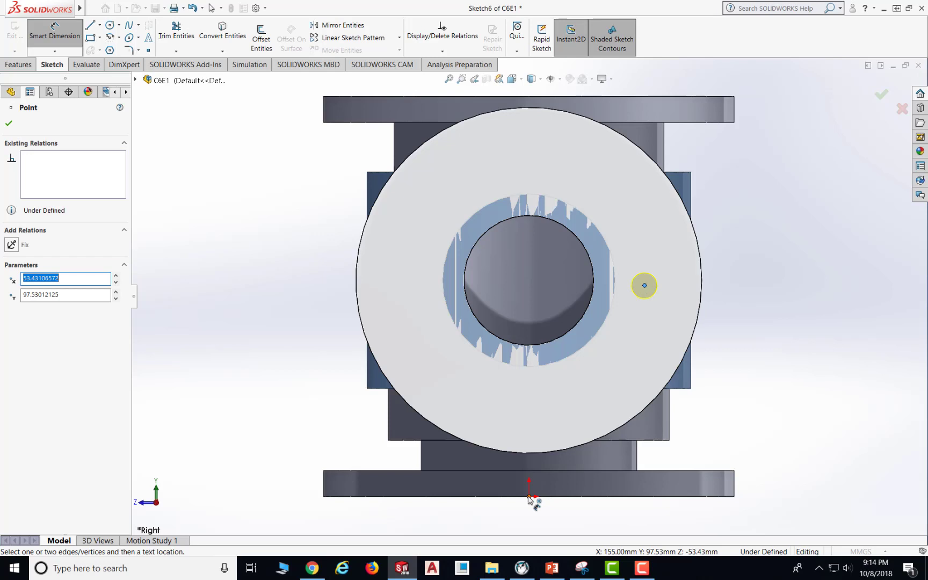
left_click(528, 497)
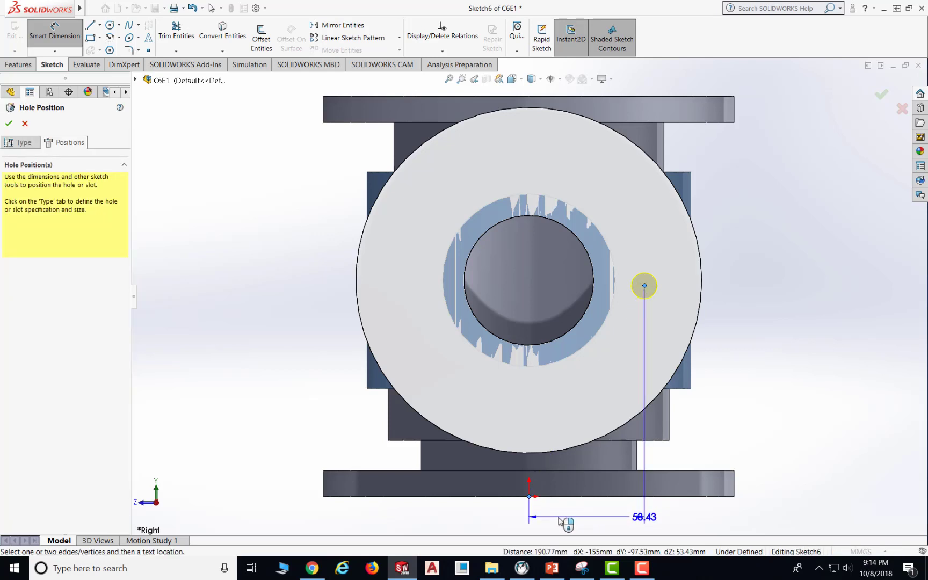
left_click(595, 523)
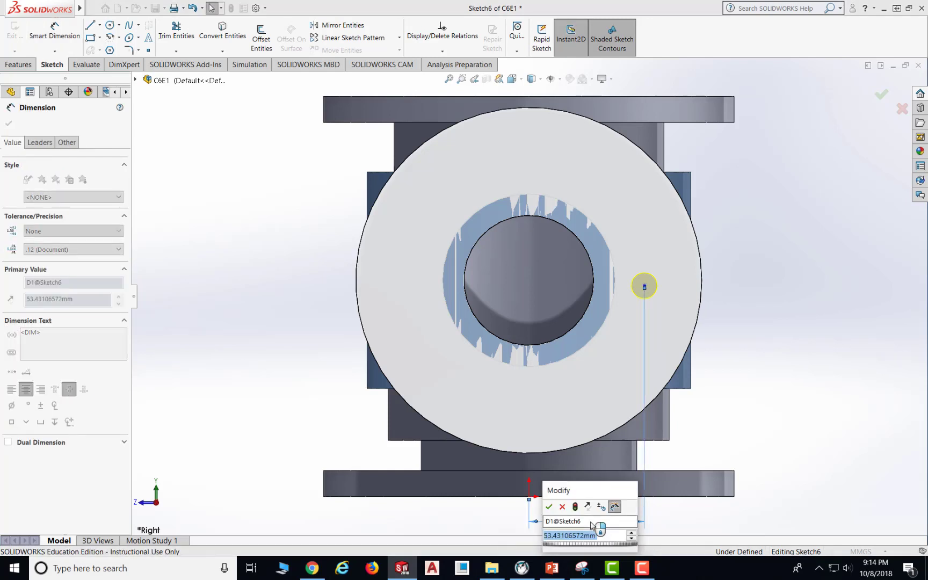
type("125/2")
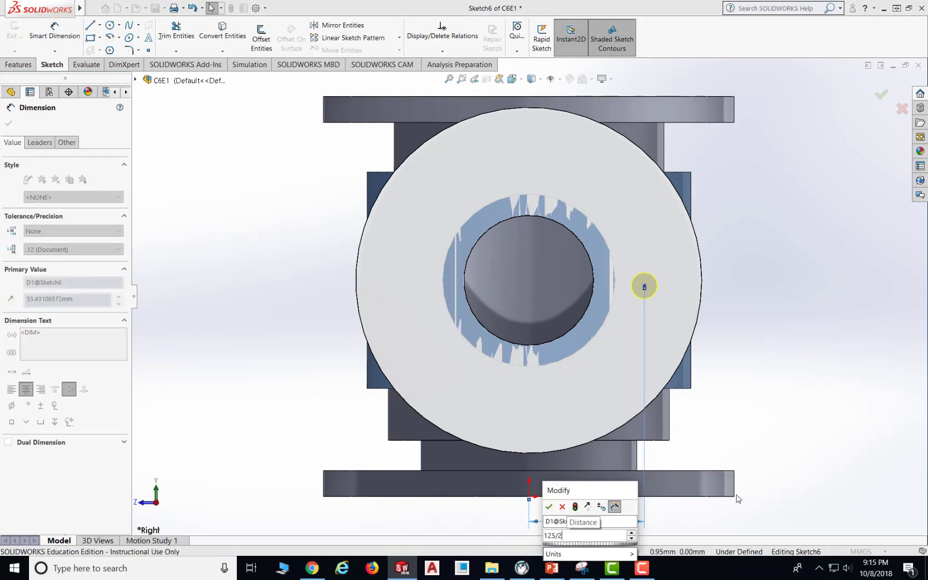
key("Return")
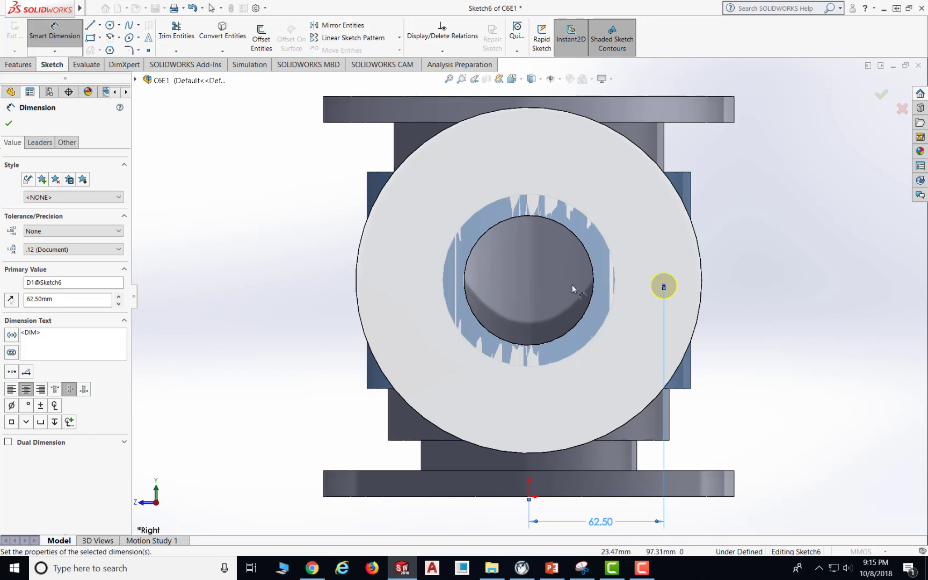
- Leave the dimension command and move the hole's centre point up to about 115 mm above the origin
left_click(664, 287)
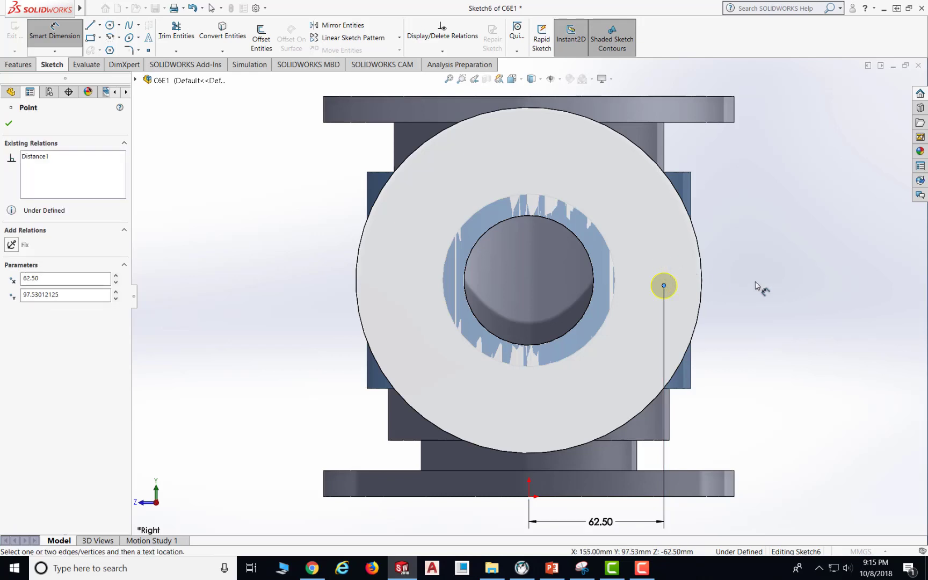
left_click(663, 285)
left_click(664, 287)
key("Escape")
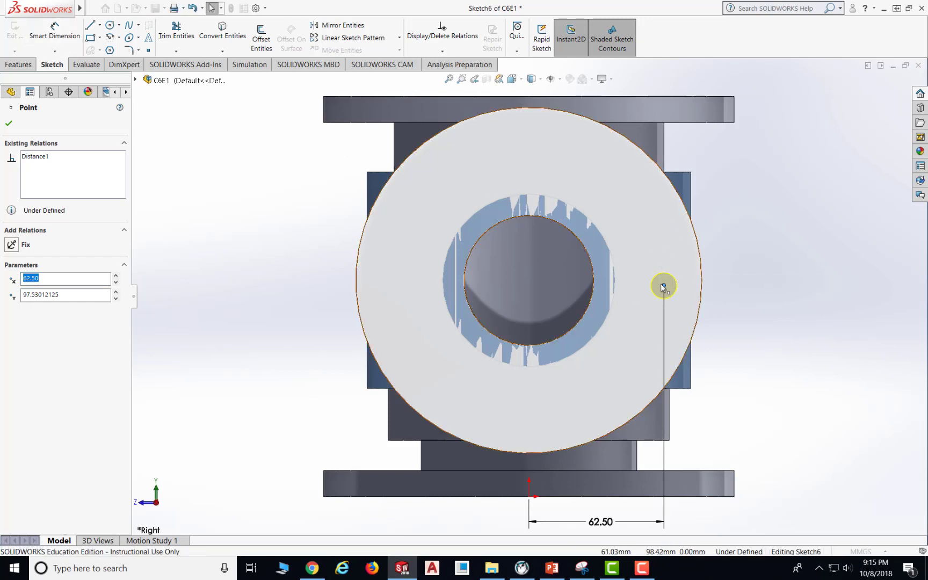
mouse_move(664, 285)
left_mouse_down()
mouse_move(651, 239)
mouse_move(636, 253)
left_mouse_up()
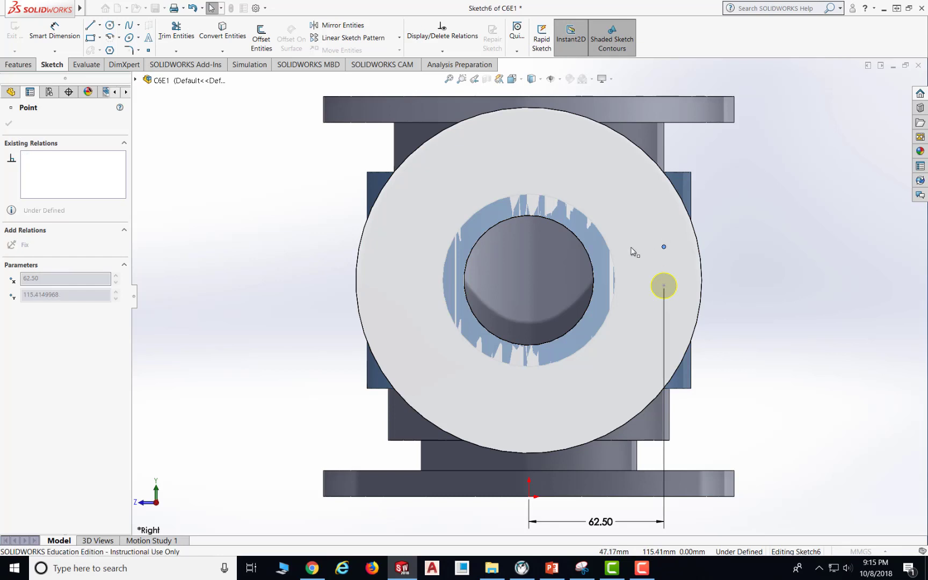
- Draw a horizontal centerline about 104 mm long from the flange's centre, extending past its outer edge on the hole's side
left_click(100, 25)
left_click(124, 36)
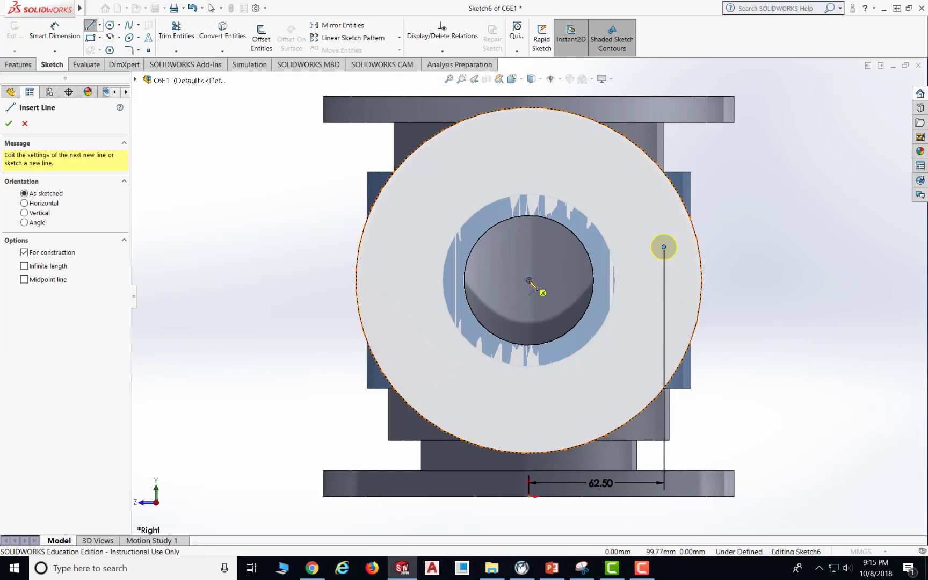
left_click(529, 280)
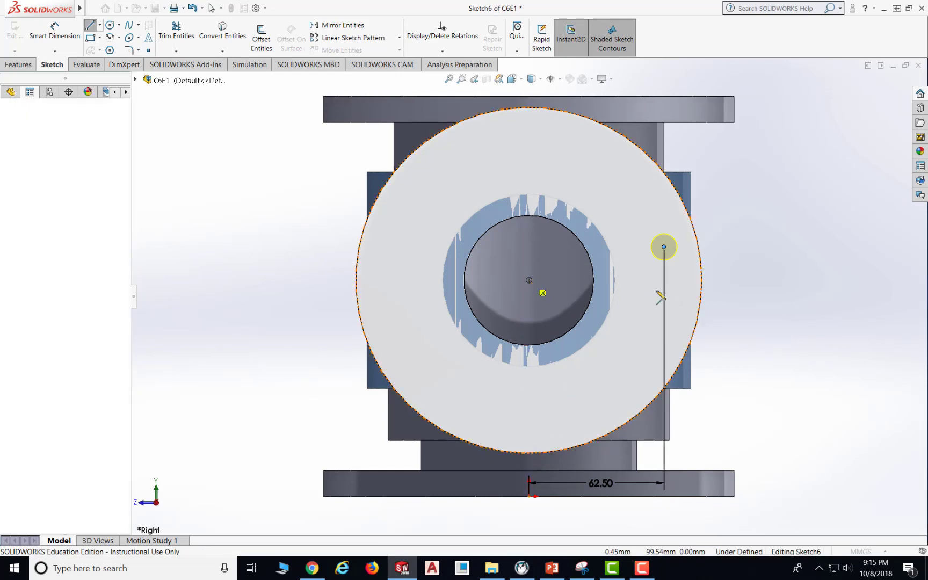
left_click(754, 280)
key("Escape")
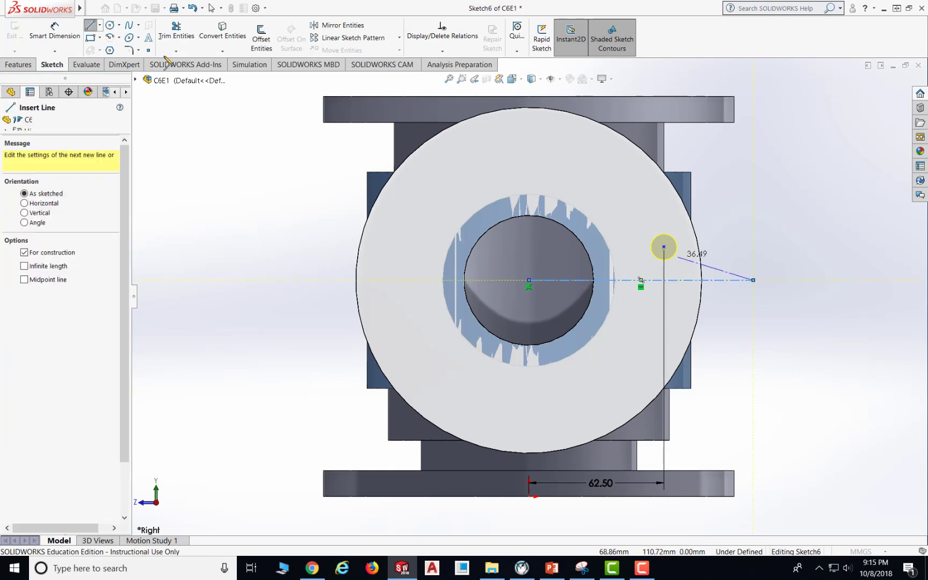
key("Escape")
- Draw a second centerline from the flange's centre to the hole's centre point
left_click(100, 25)
left_click(114, 49)
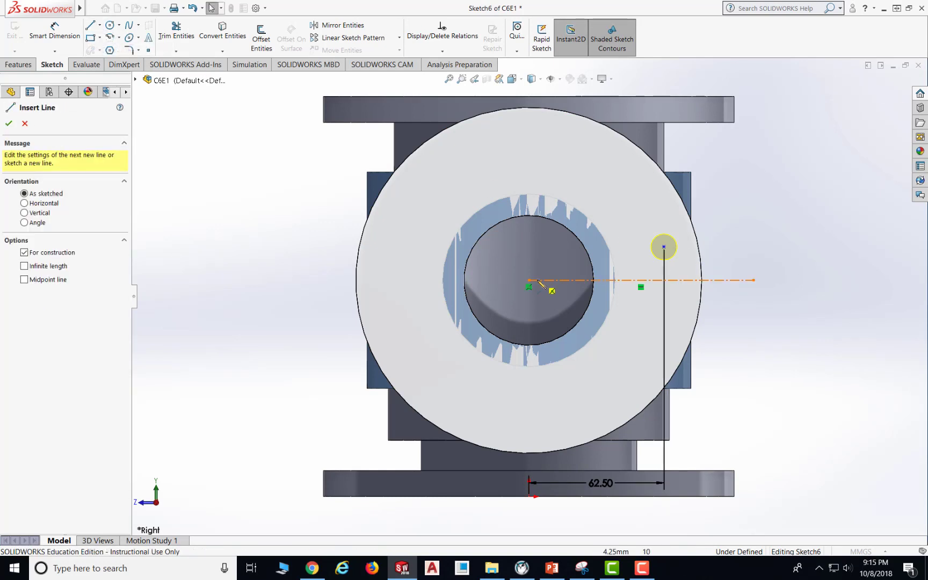
left_click(529, 279)
left_click(665, 247)
key("Escape")
key("Escape")
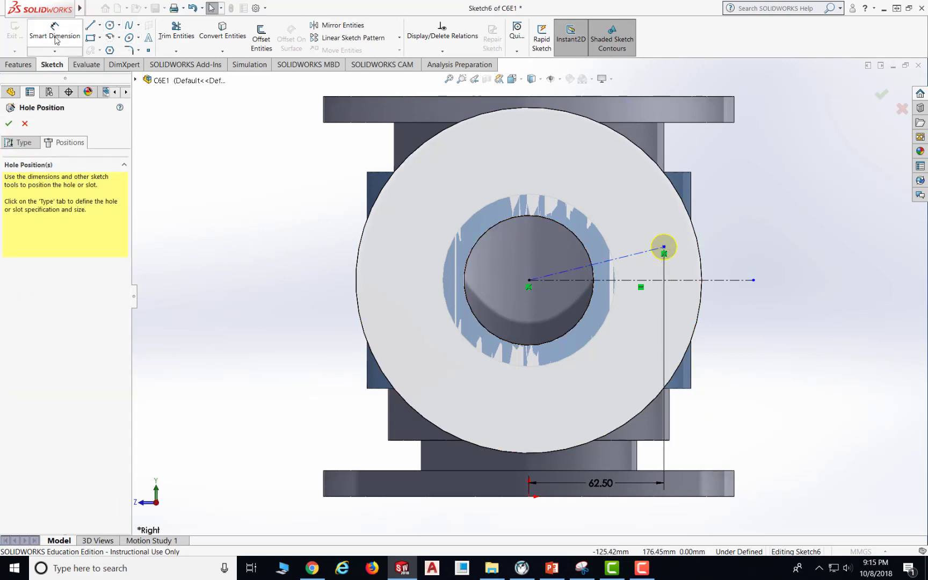
- Dimension the angle between the horizontal centerline and the hole's sloping centerline as 30°
left_click(55, 39)
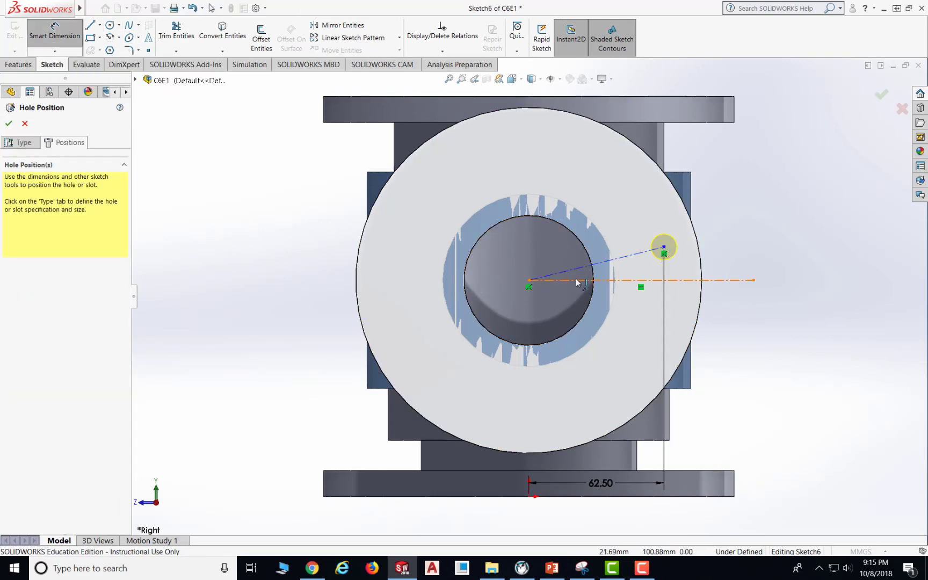
left_click(604, 279)
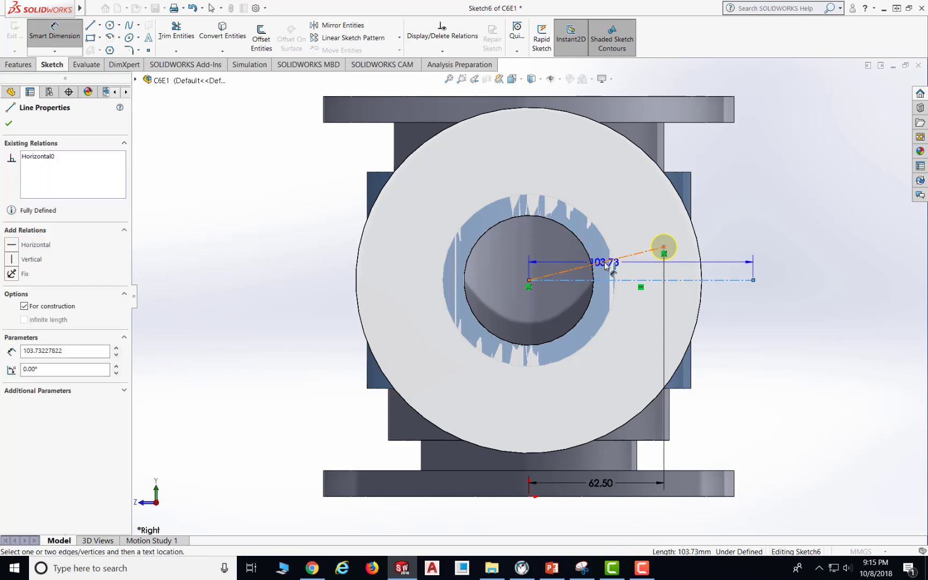
left_click(604, 261)
left_click(634, 274)
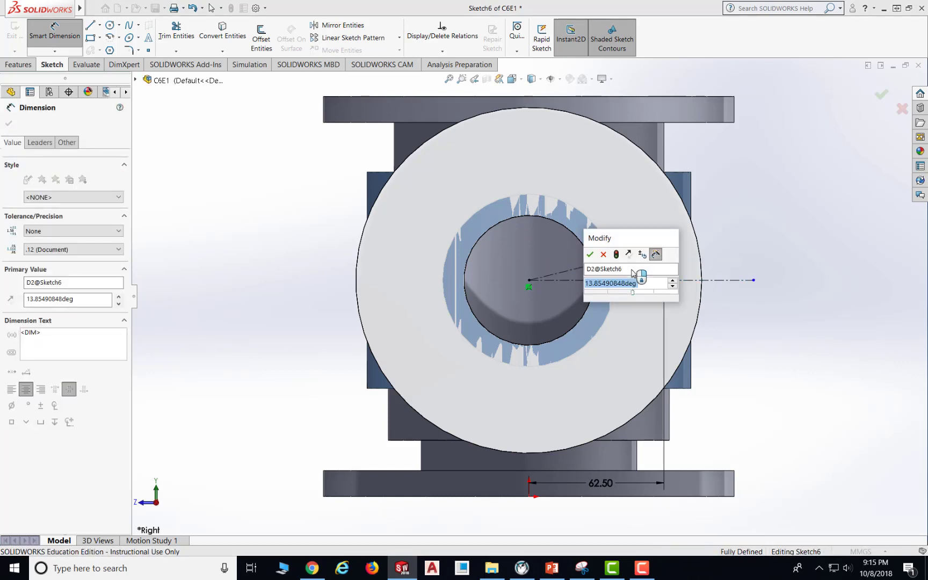
type("30")
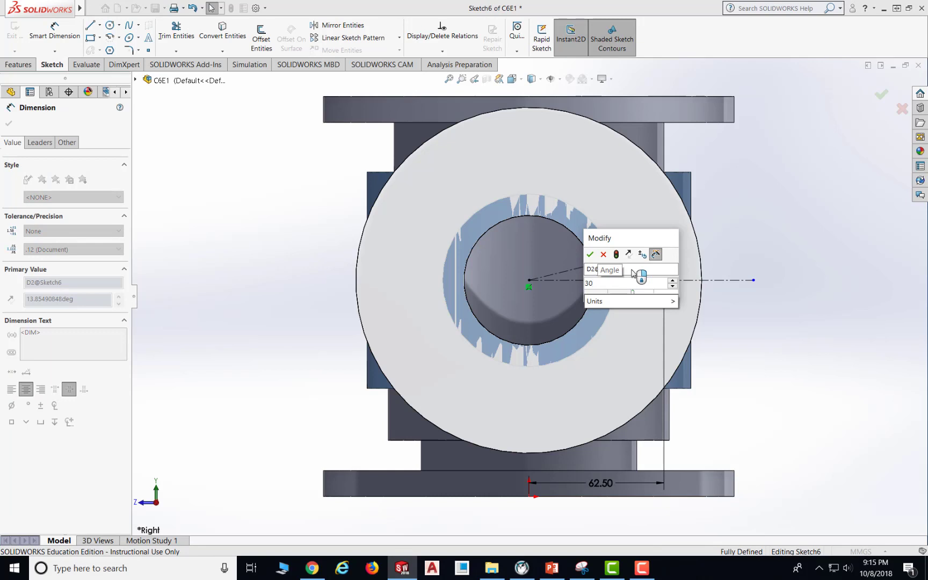
key("Return")
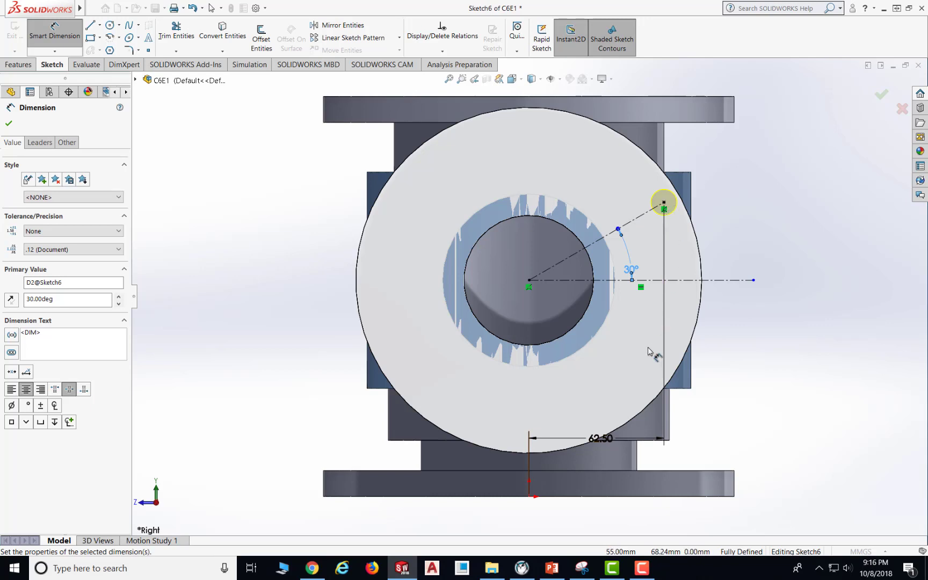
- Replace the hole's horizontal dimension with a straight distance of 125/2 mm from the flange's centre to the hole's centre, and finish the hole
left_click(648, 442)
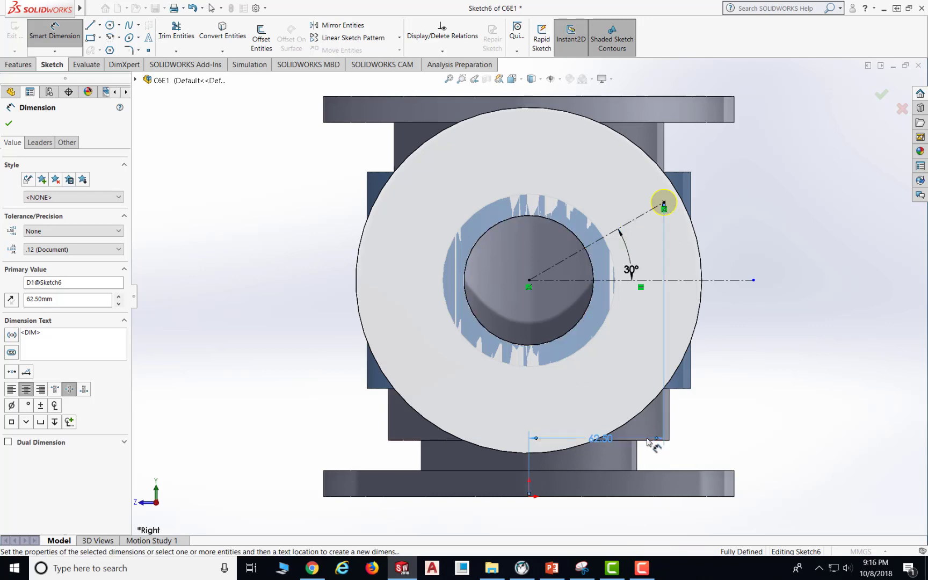
key("Delete")
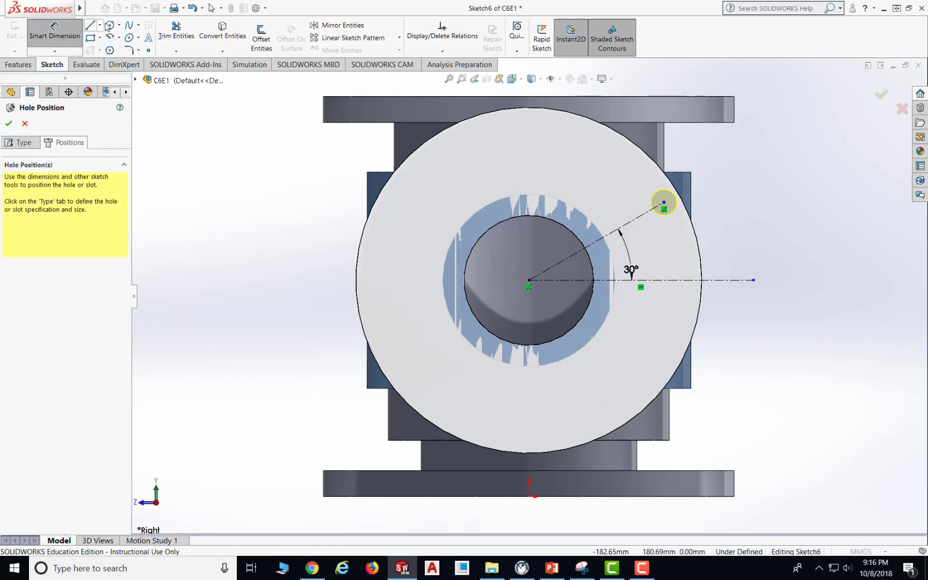
left_click(73, 33)
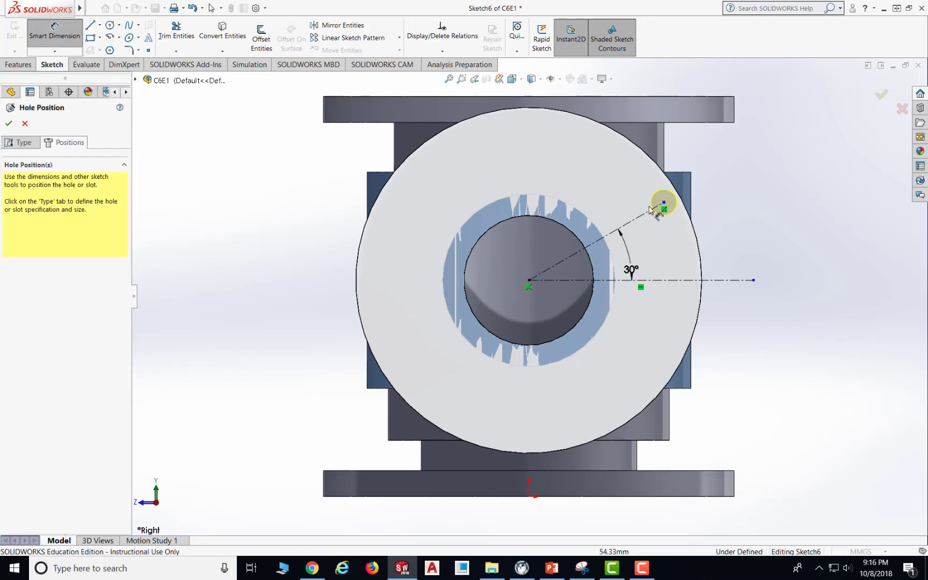
left_click(664, 204)
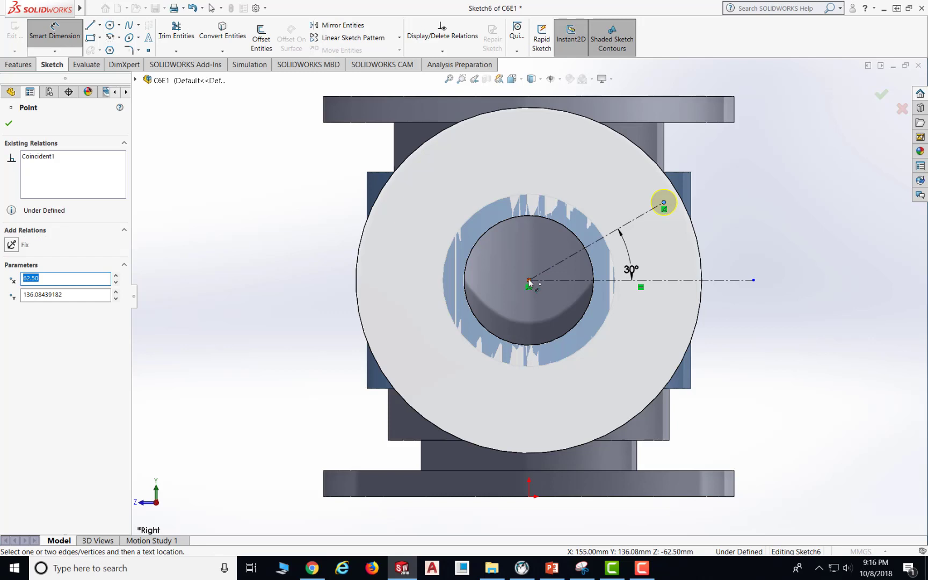
left_click(529, 280)
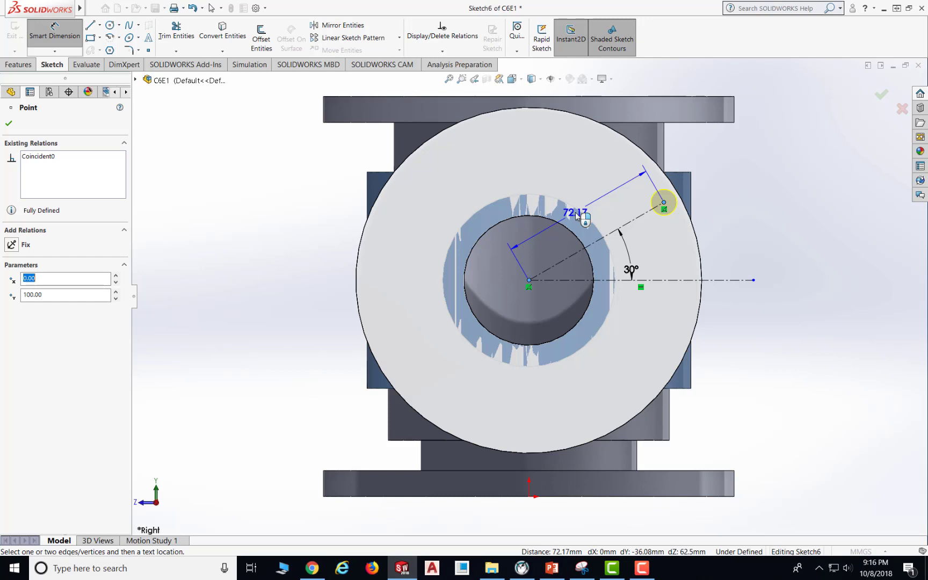
left_click(575, 213)
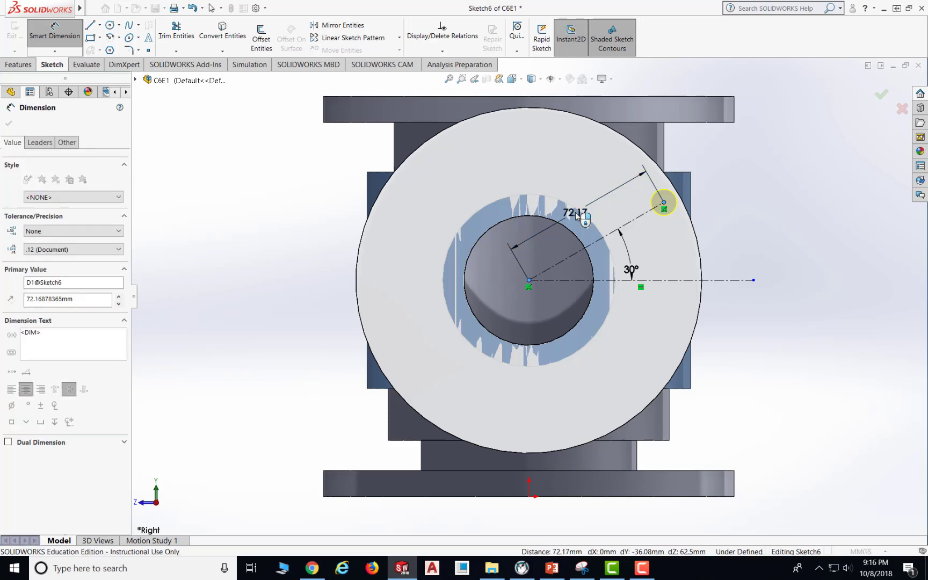
type("125/2")
key("Return")
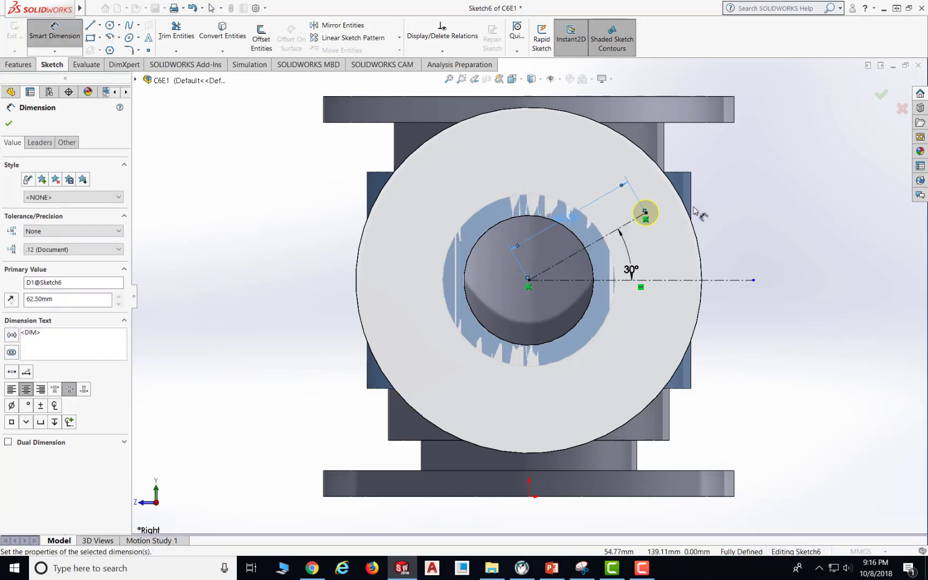
left_click(10, 125)
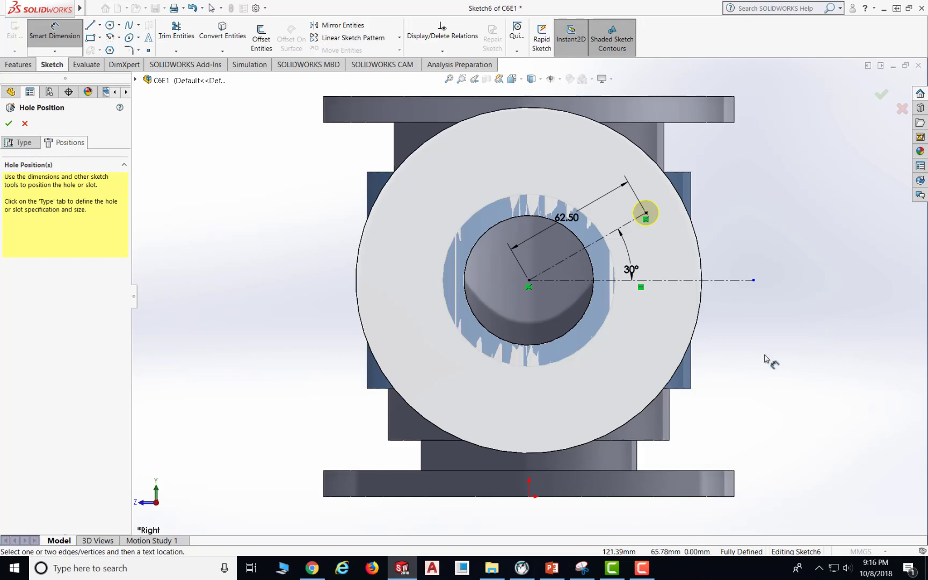
left_click(8, 124)
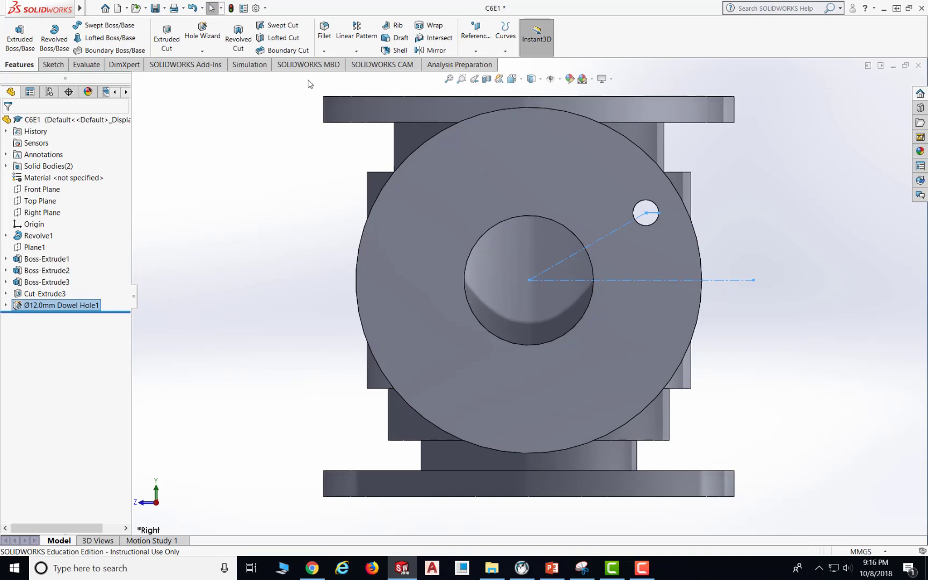
- Create a circular pattern of the 12 mm hole around the side flange's bore with 6 equally spaced instances over 360°
left_click(368, 52)
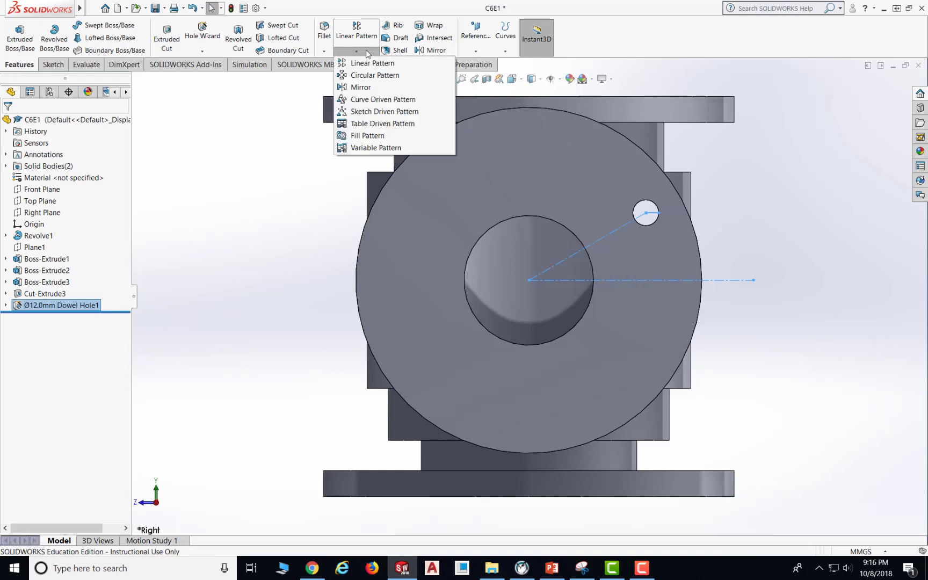
left_click(376, 76)
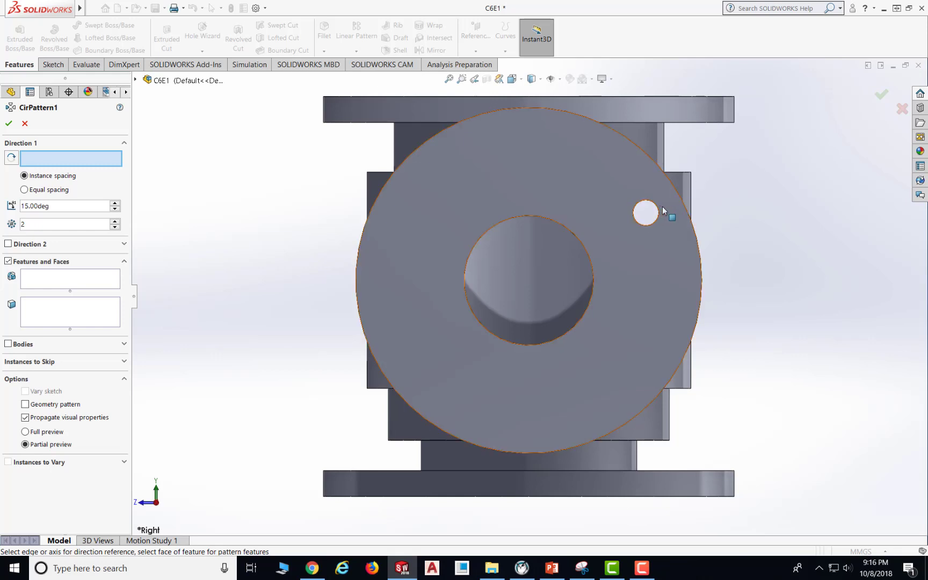
middle_click_drag(667, 217, 683, 210)
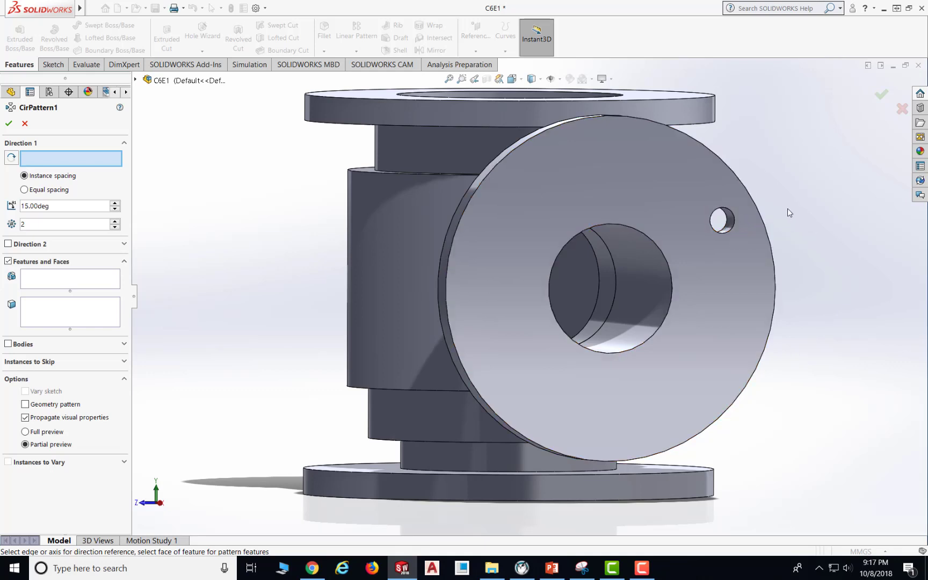
left_click(730, 220)
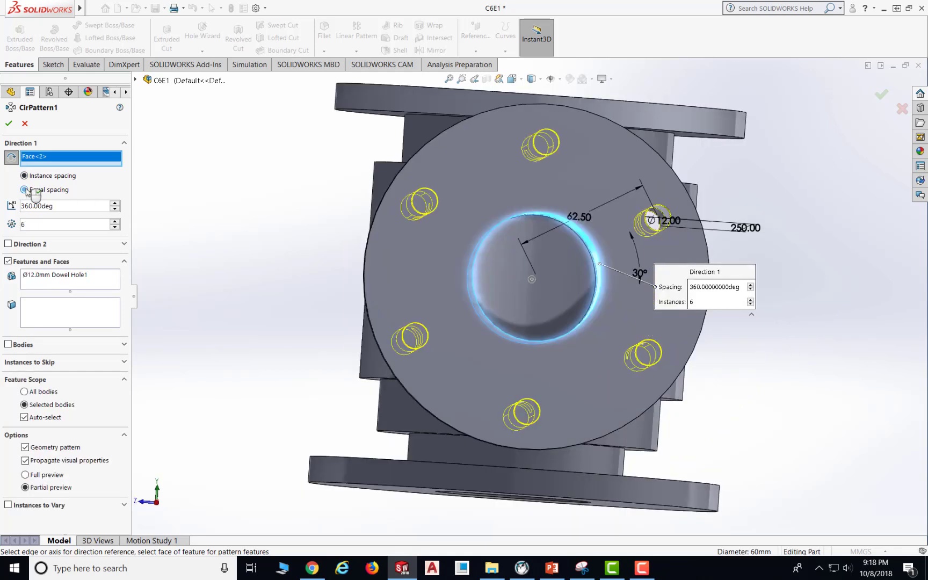
left_click(24, 190)
scroll(235, 206, "up", 1)
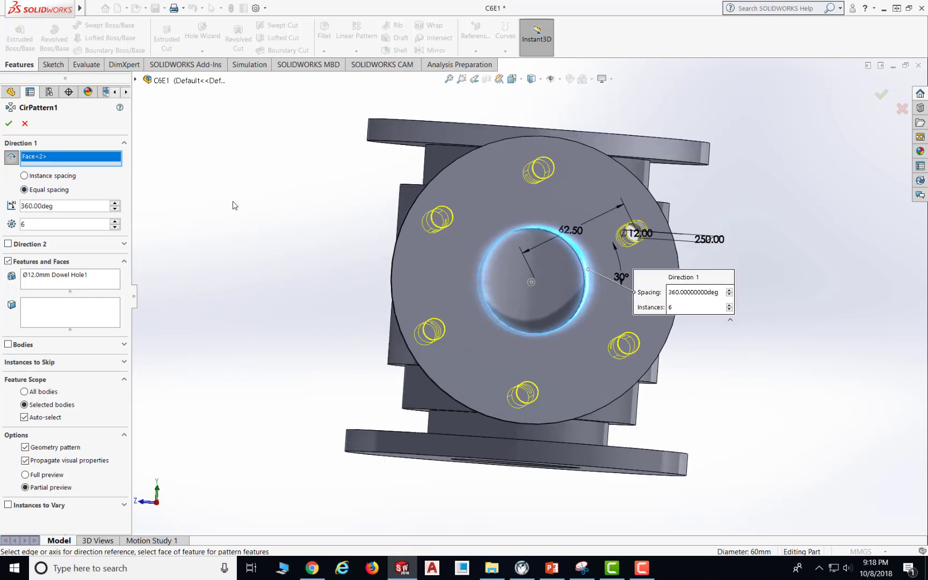
left_click(8, 125)
- Open the circular hole pattern for editing
middle_click_drag(739, 317, 773, 314)
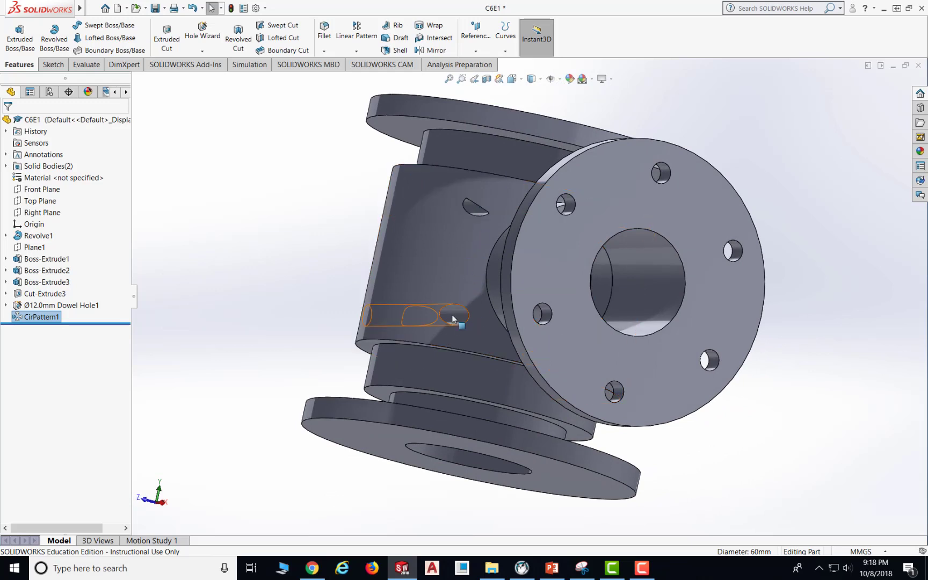
mouse_move(42, 320)
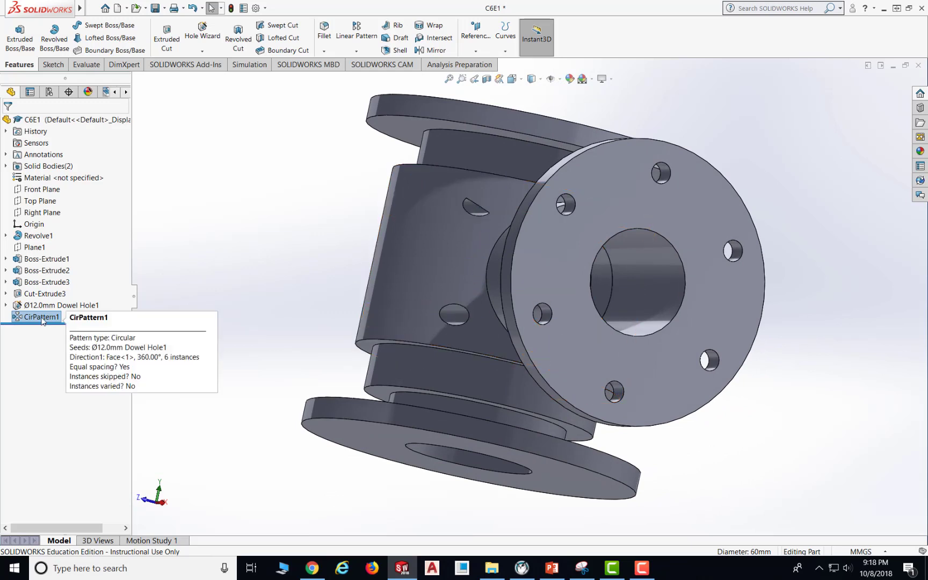
right_click(42, 320)
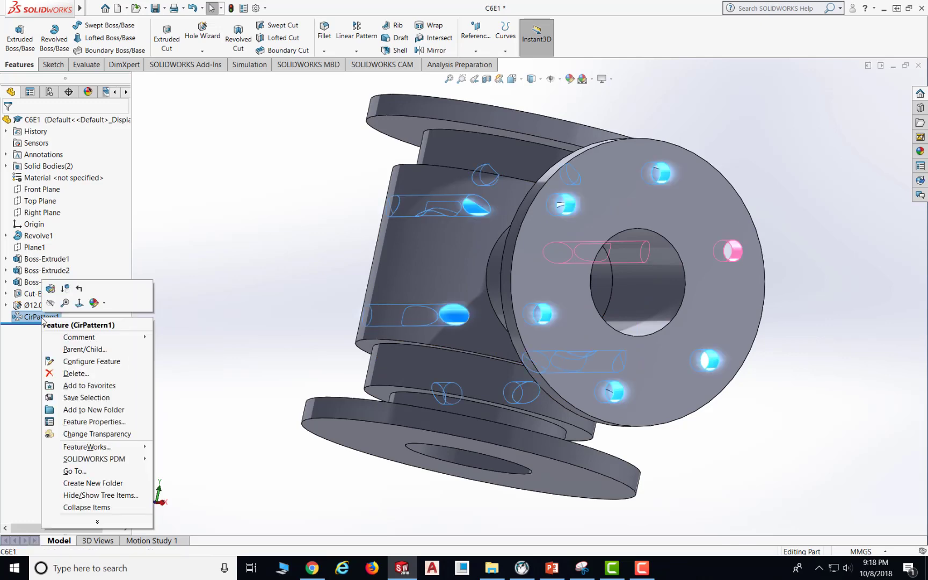
left_click(51, 290)
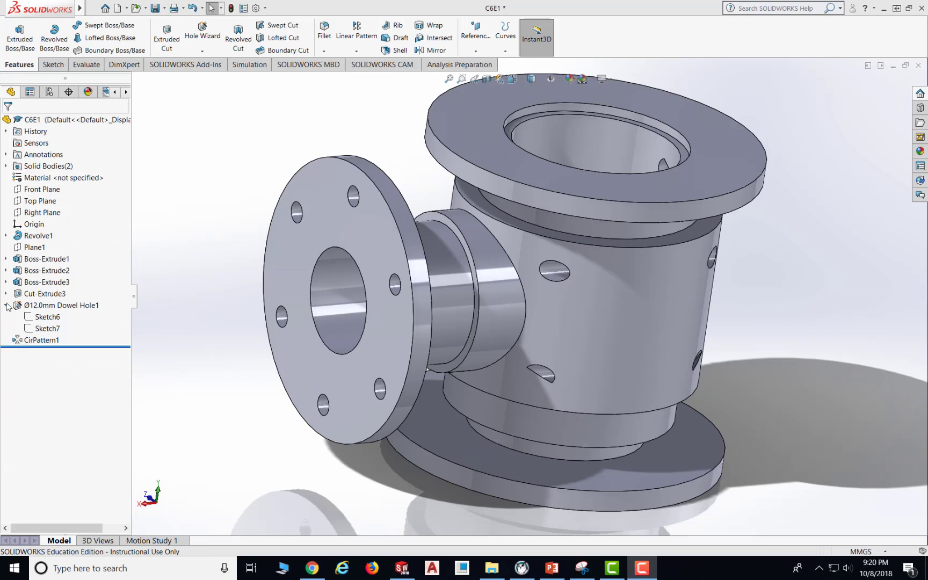
- Change the 12 mm hole's end condition to Up To Surface, ending at the side flange's inner face
left_click(59, 308)
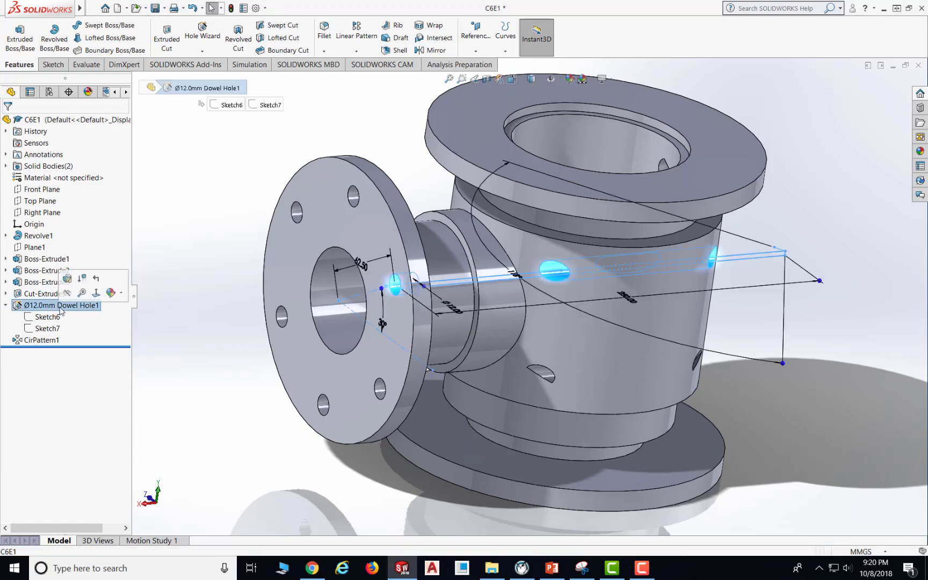
left_click(67, 279)
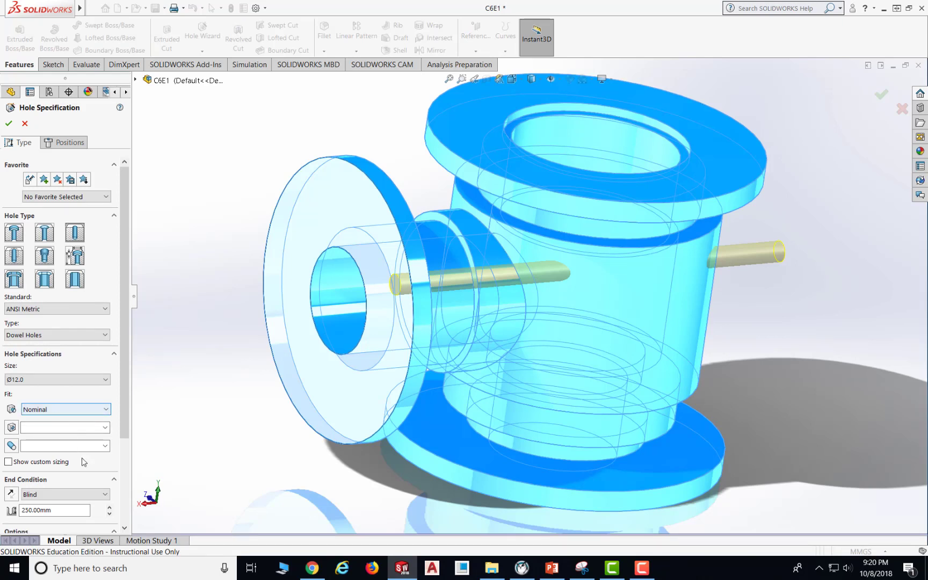
scroll(64, 461, "down", 3)
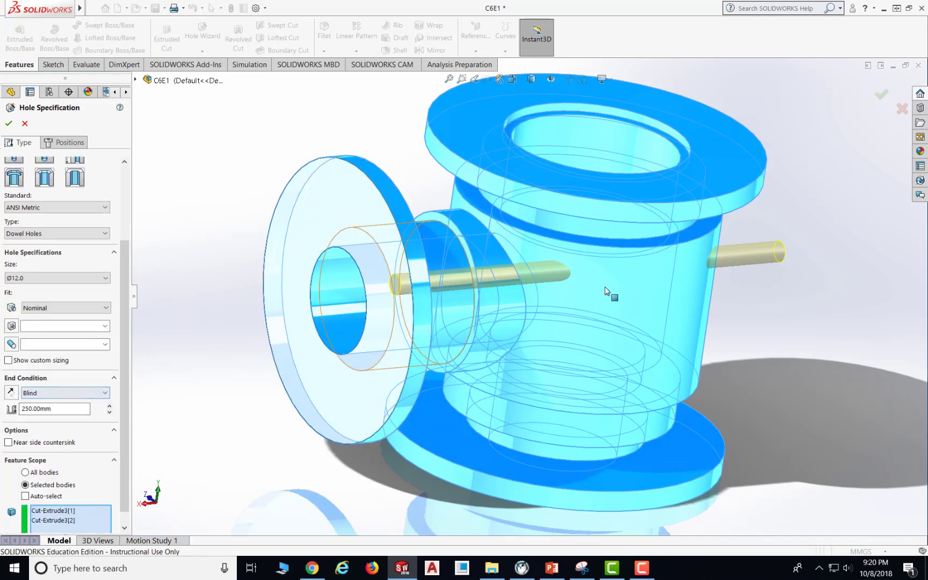
left_click(69, 397)
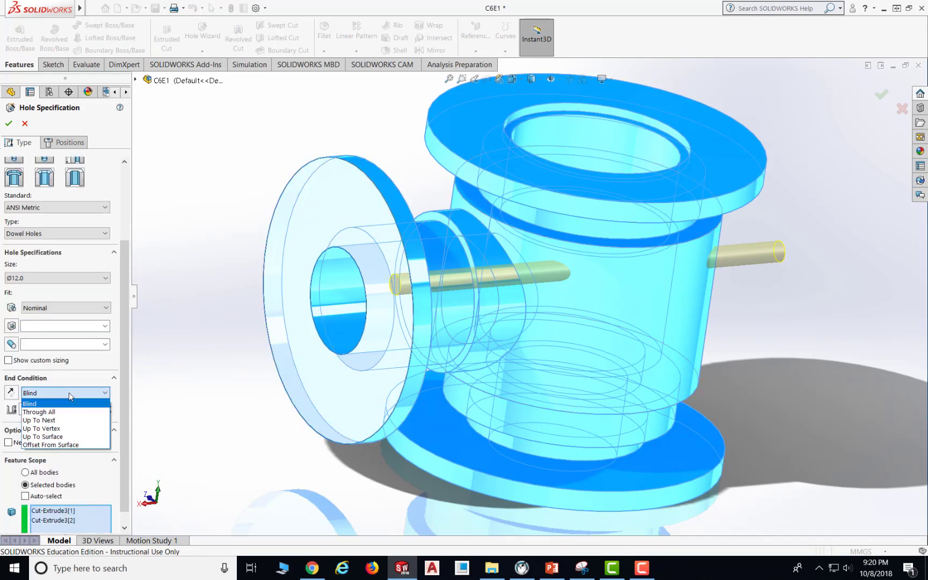
left_click(64, 436)
middle_click_drag(394, 353, 390, 356)
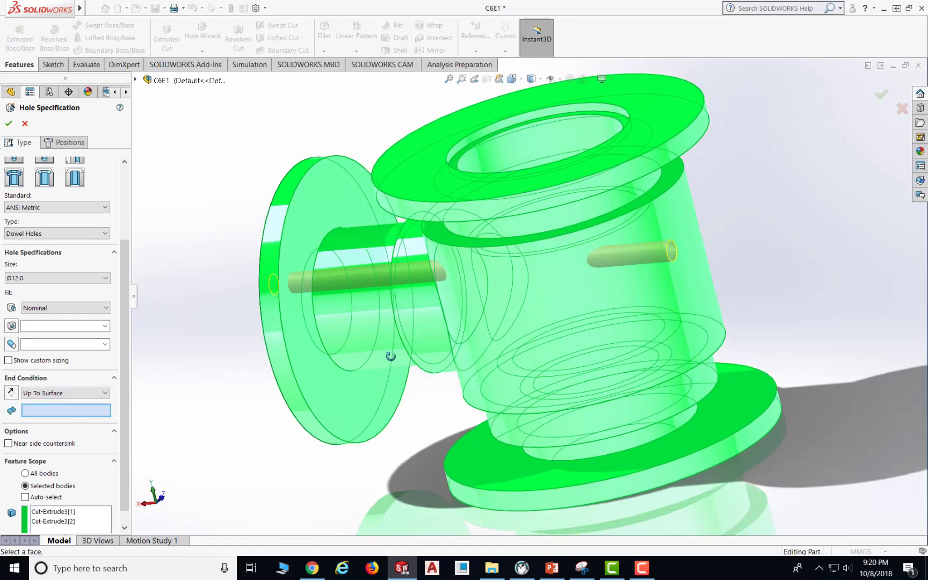
left_click(305, 231)
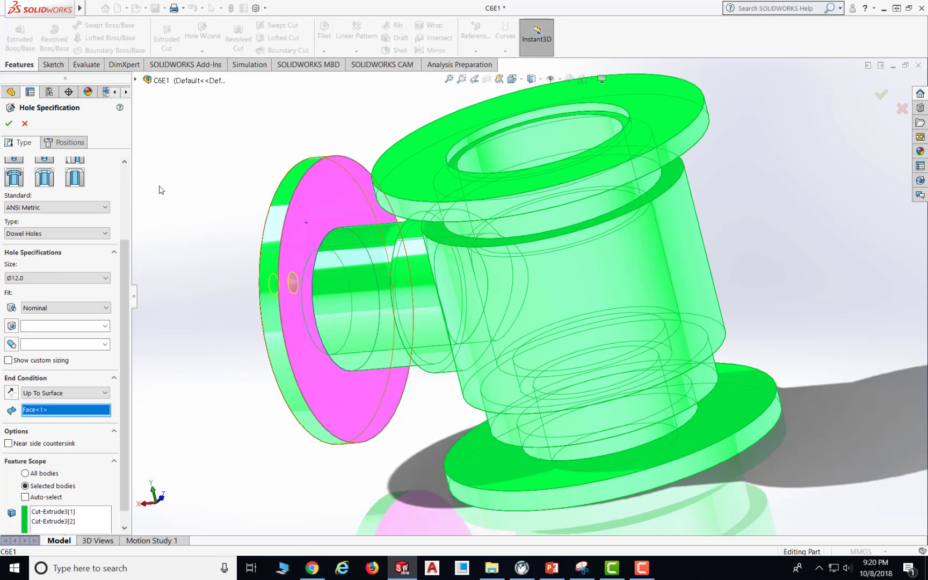
left_click(8, 124)
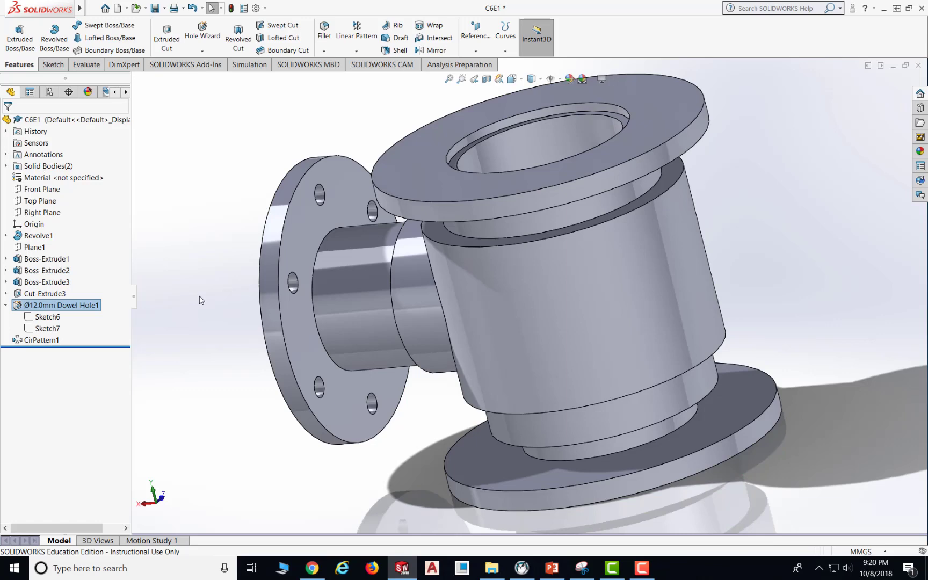
- Examine the fitting from several sides to check how far the side flange's bolt holes cut
middle_click_drag(200, 300, 451, 273)
middle_click_drag(486, 148, 536, 208)
middle_click_drag(759, 294, 866, 231)
scroll(867, 226, "down", 1)
middle_click_drag(530, 151, 487, 235)
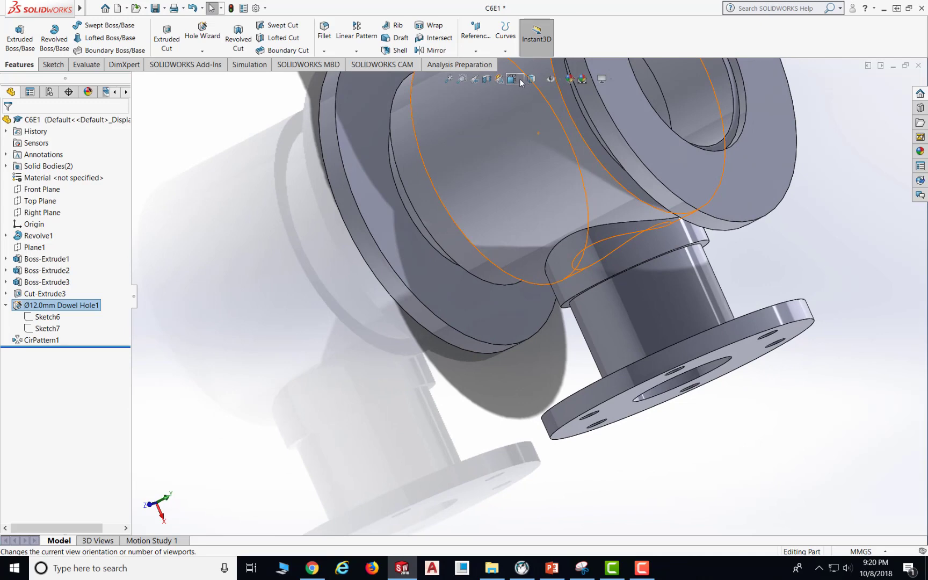
- View the fitting from the standard Front view and an oblique angle, ending in the Top view facing the upper flange
left_click(519, 80)
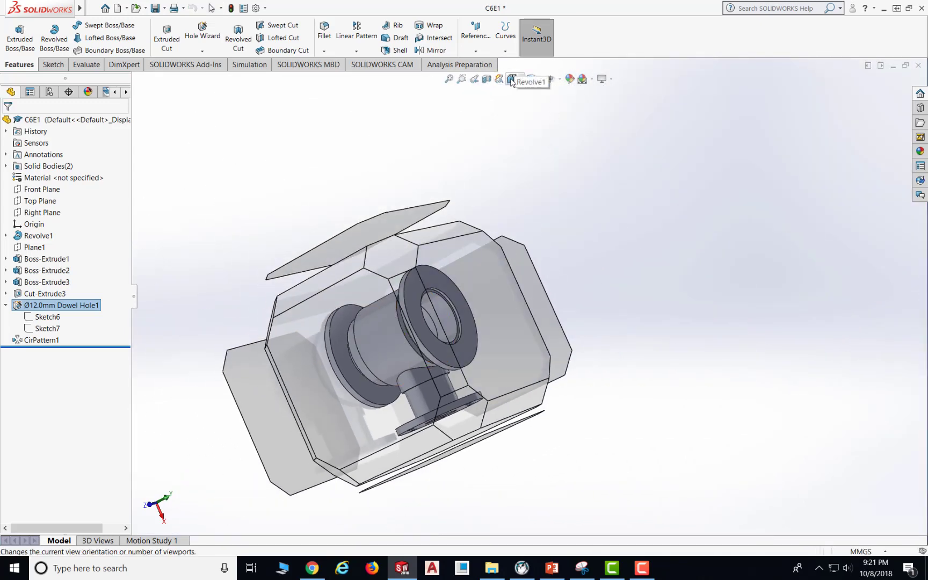
left_click(523, 79)
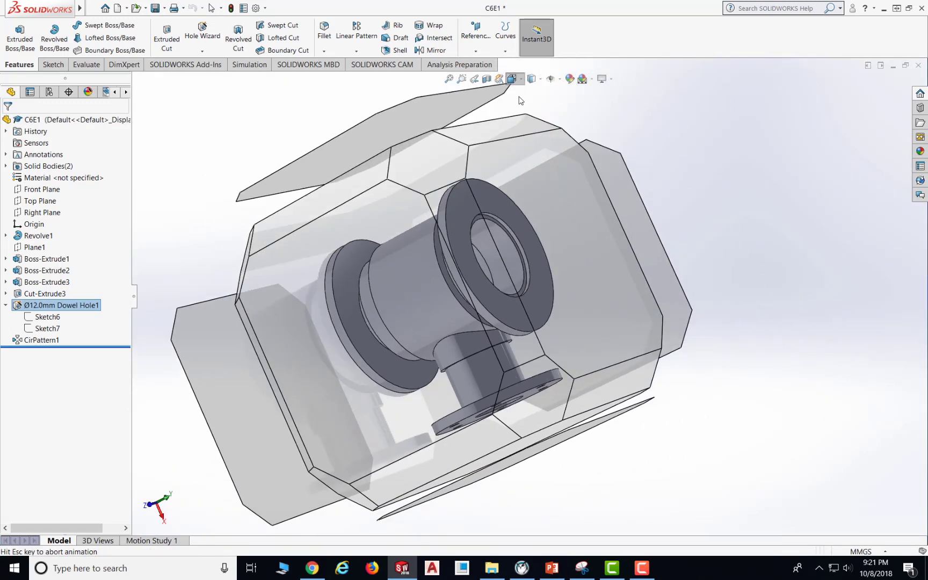
left_click(526, 120)
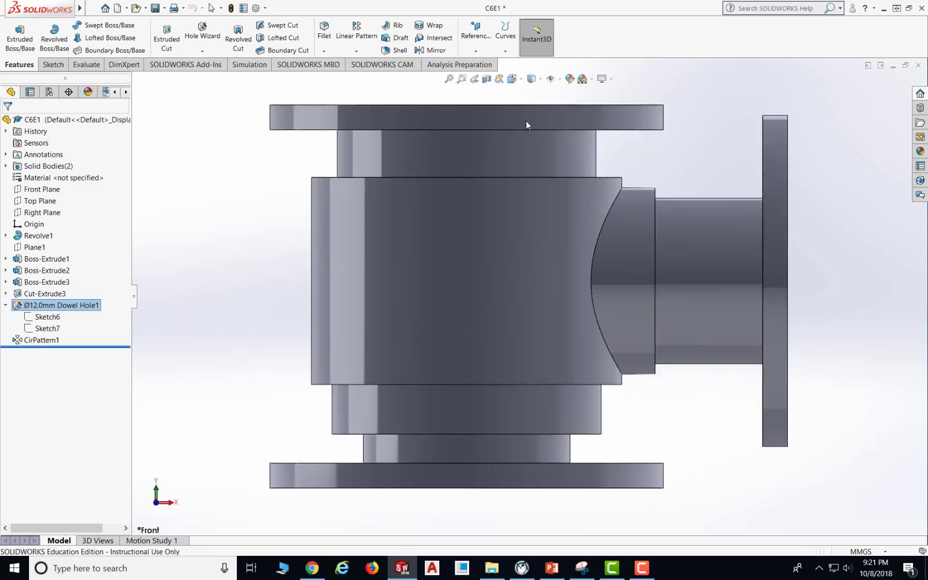
left_click(524, 79)
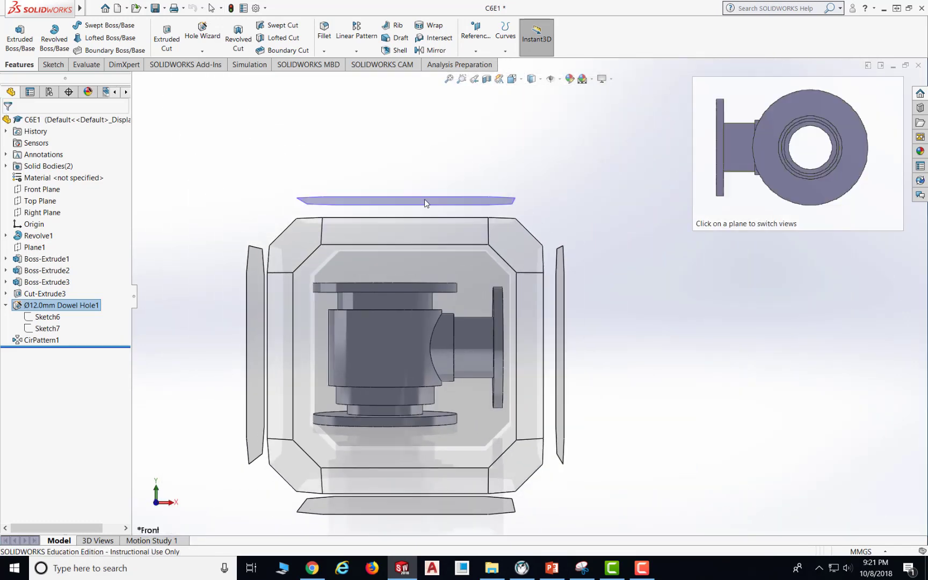
left_click(420, 230)
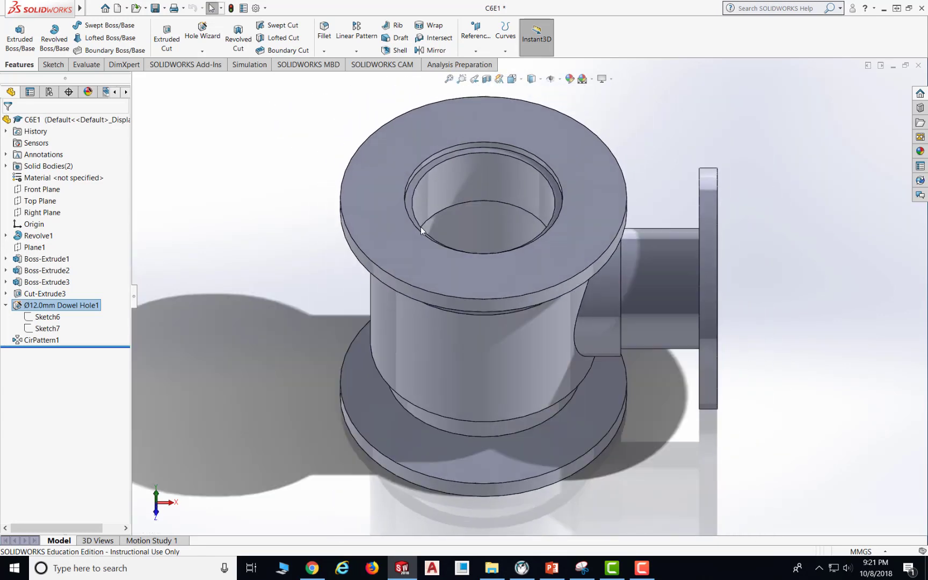
mouse_move(439, 225)
middle_mouse_down()
mouse_move(433, 304)
mouse_move(438, 236)
middle_mouse_up()
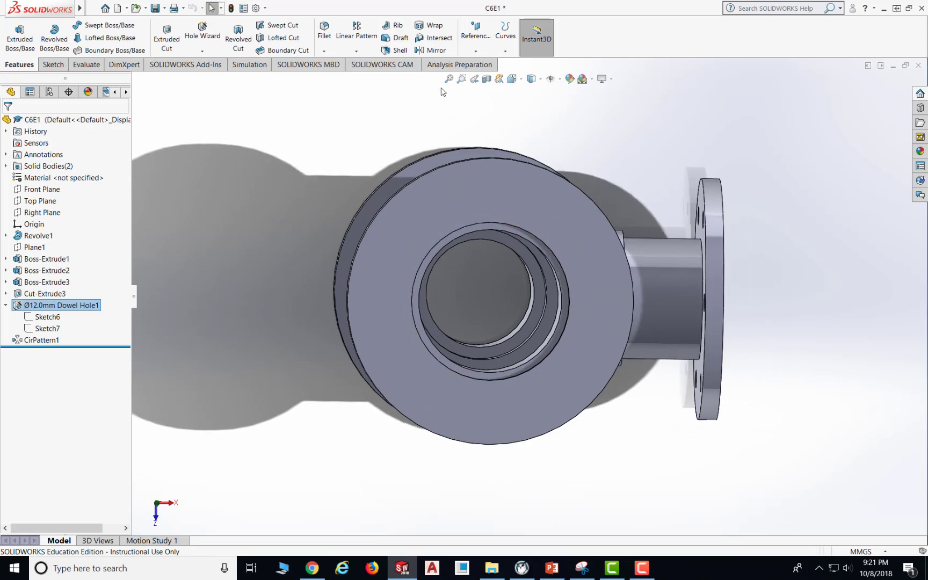
left_click(512, 79)
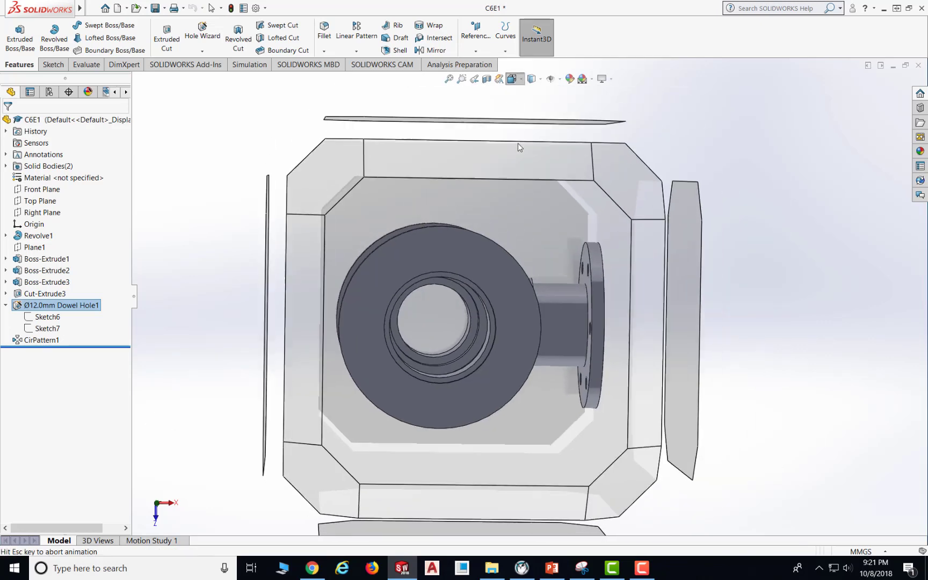
left_click(512, 79)
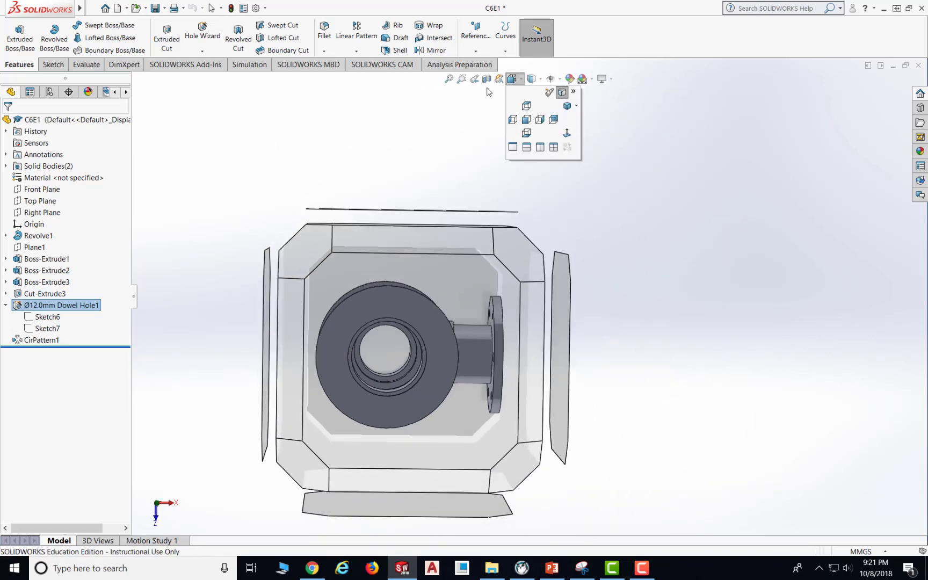
left_click(526, 106)
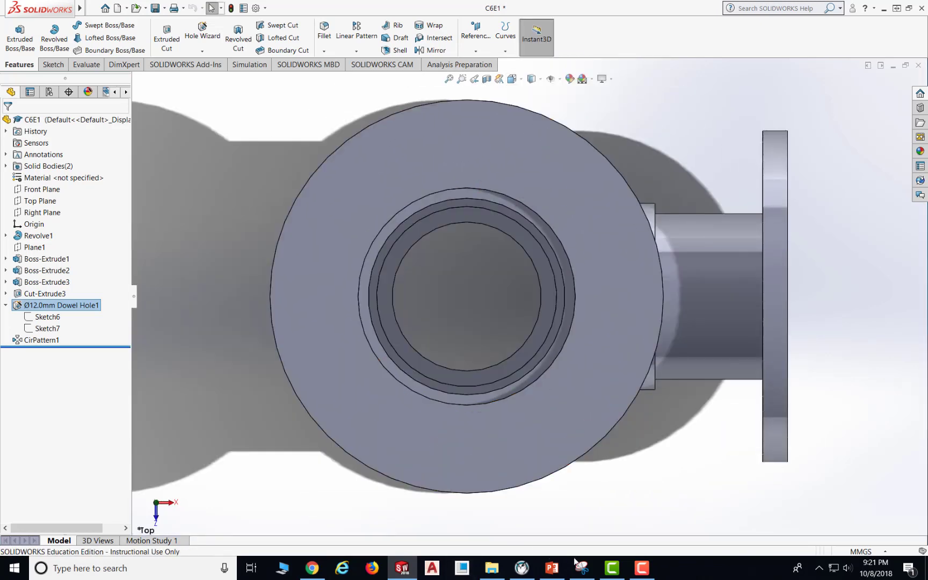
- Start a Hole Wizard ANSI Metric dowel hole with custom sizing, checking the exercise drawing, and set its diameter to 15 mm
left_click(552, 568)
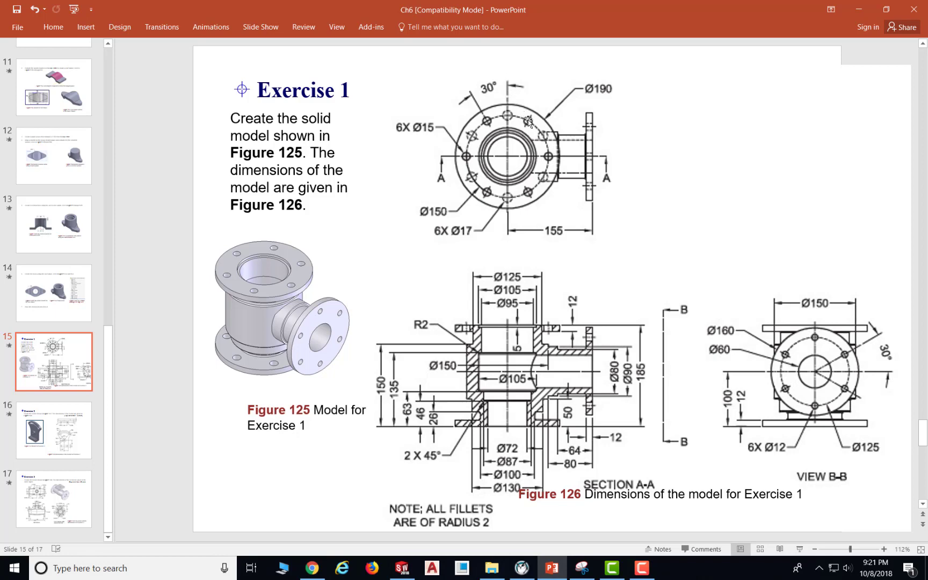
left_click(552, 565)
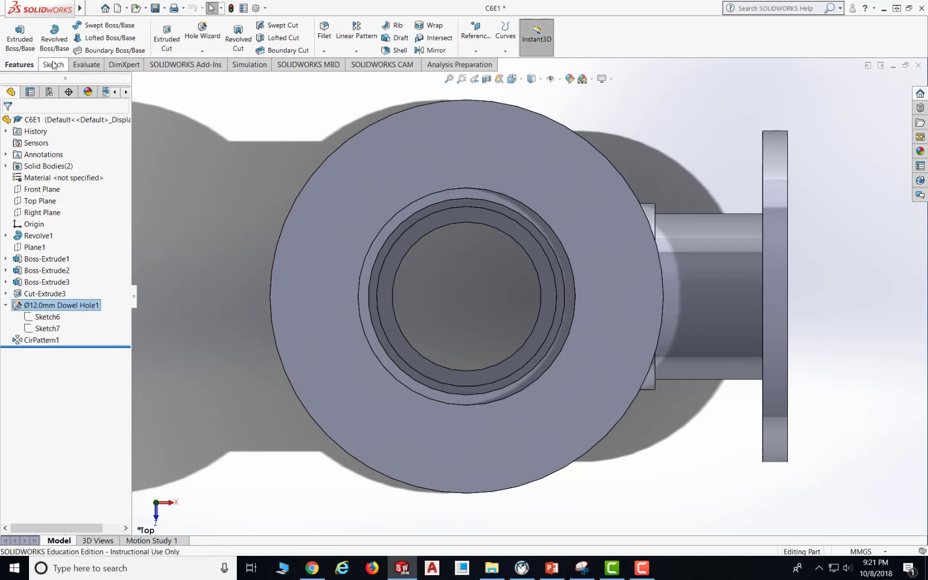
left_click(202, 51)
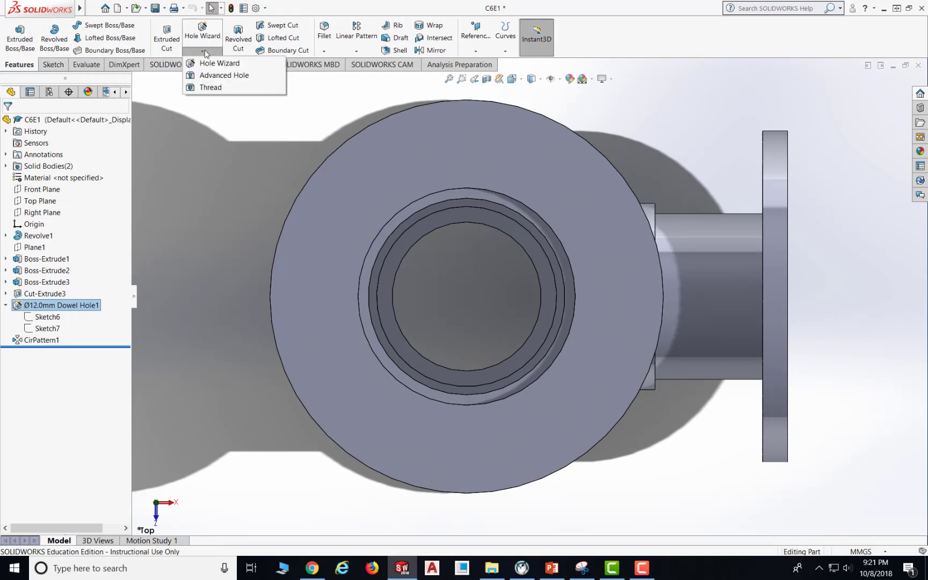
left_click(215, 64)
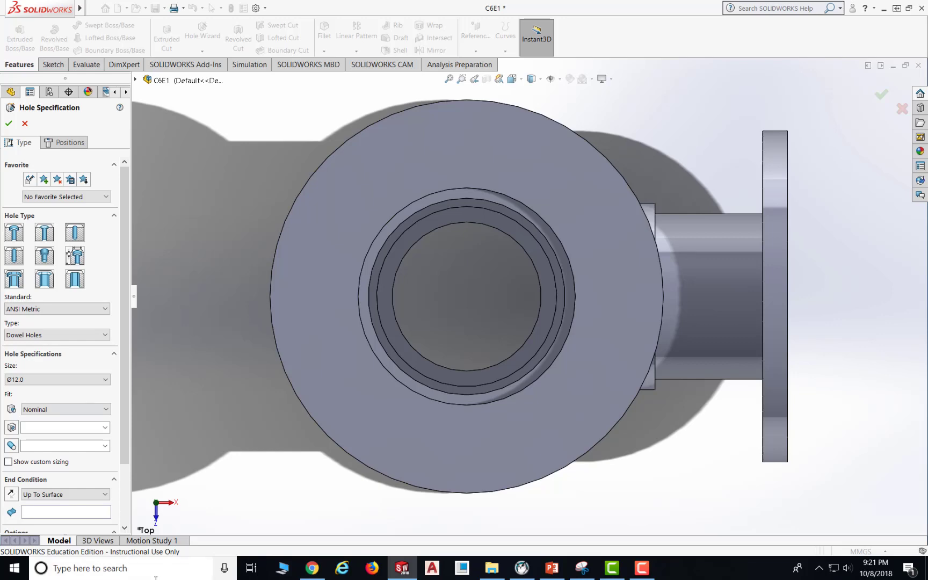
left_click(561, 568)
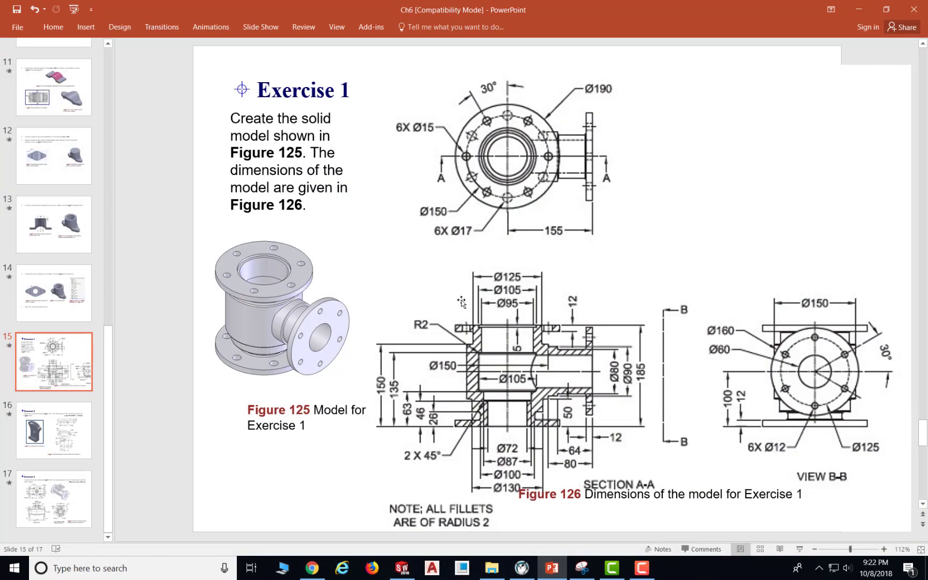
left_click(552, 568)
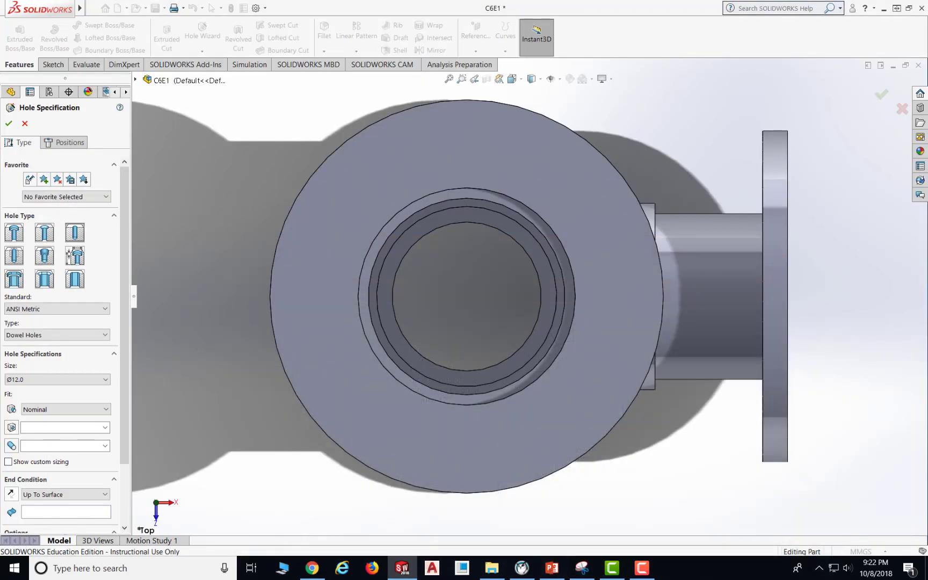
left_click(44, 380)
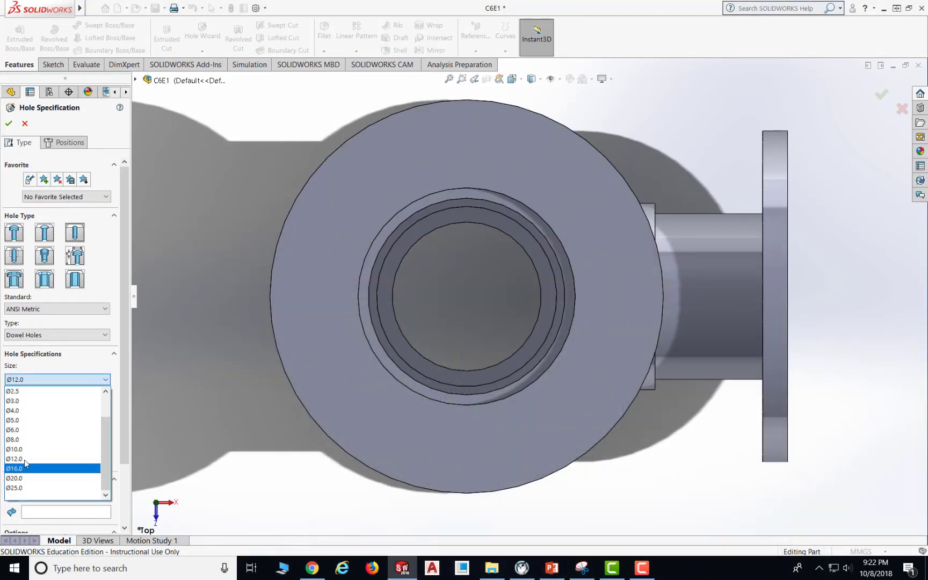
left_click(67, 366)
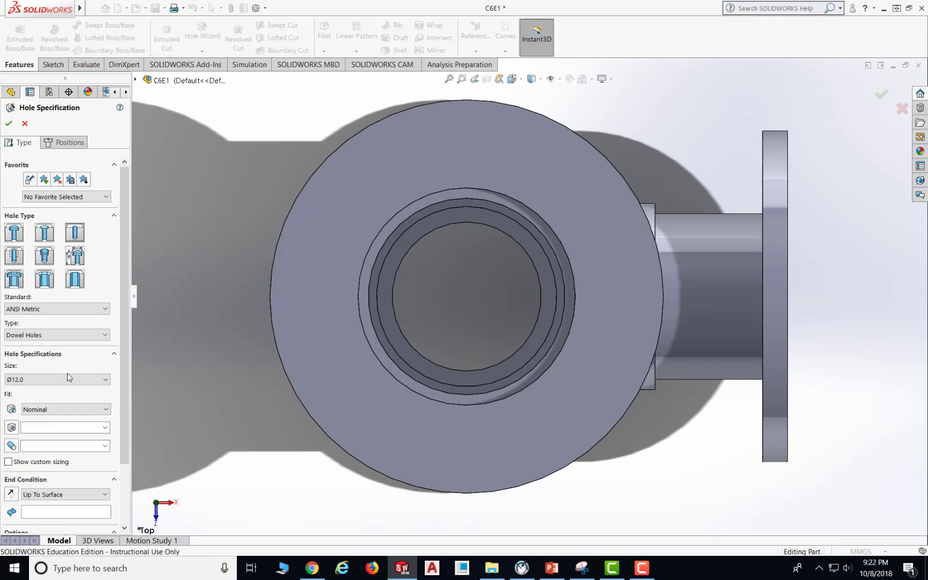
left_click(8, 462)
left_click(31, 477)
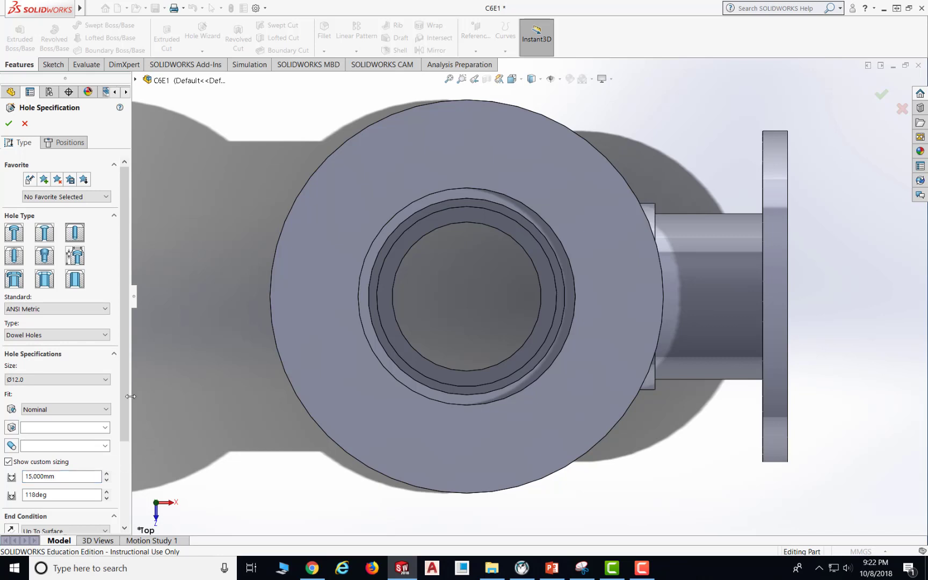
- End the 15 mm hole Up To Surface at the underside face of the top flange
left_click_drag(124, 402, 123, 474)
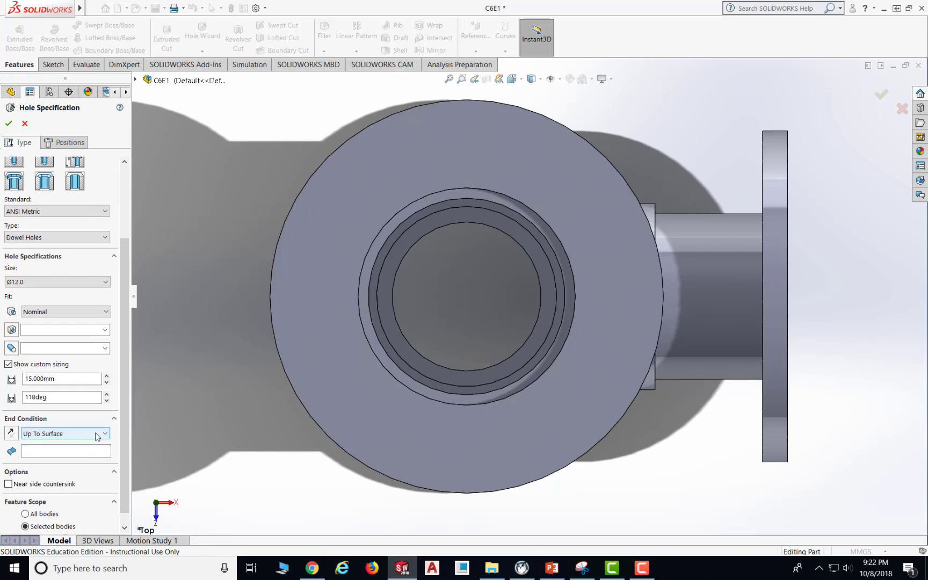
left_click(68, 451)
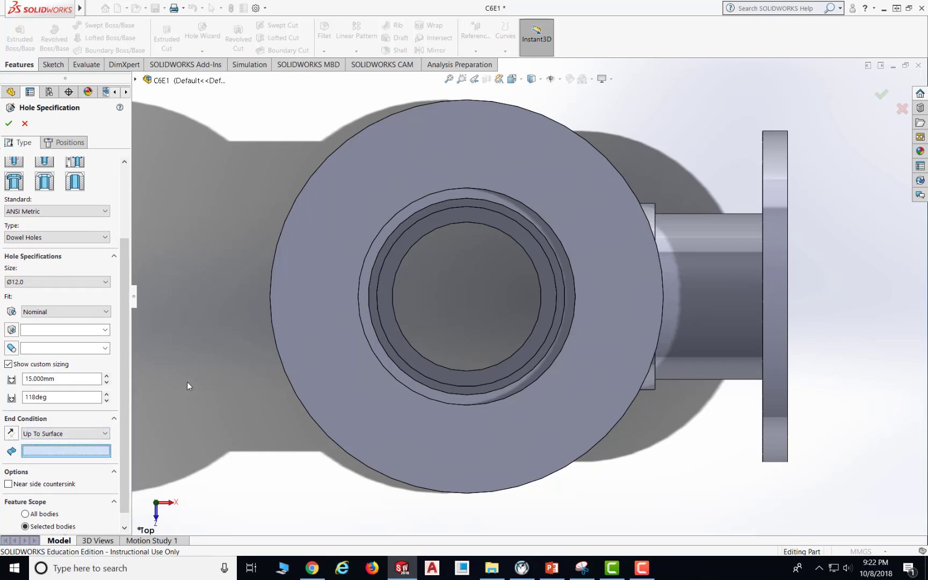
middle_click_drag(242, 465, 256, 217)
left_click(309, 126)
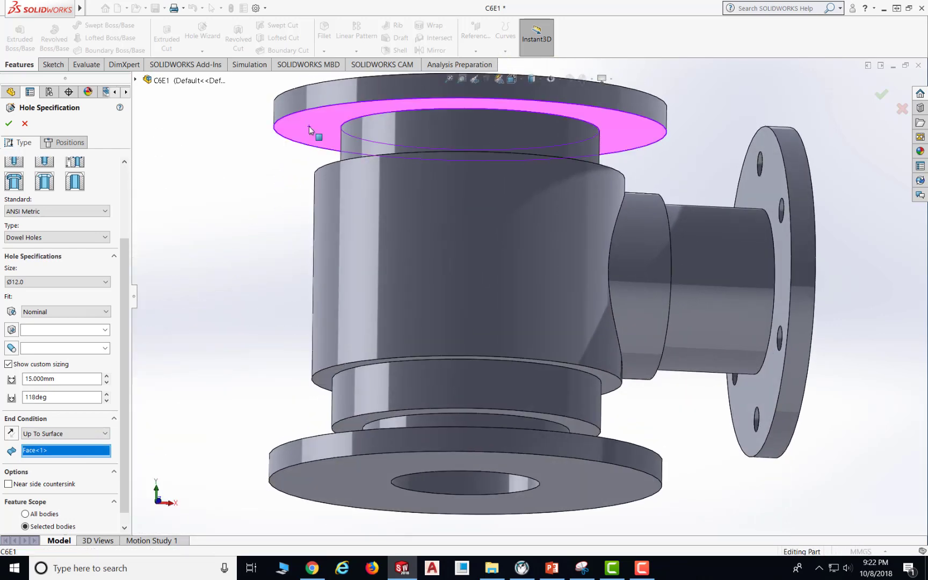
scroll(128, 406, "down", 1)
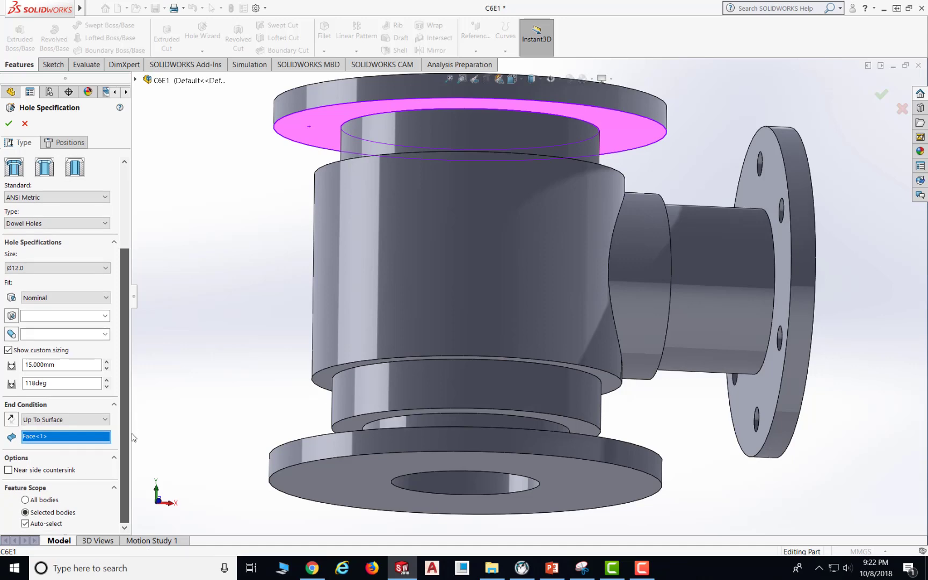
- Place the hole's centre point on the top flange's upper face, about 75 mm from the bore's centre
left_click(76, 145)
middle_click_drag(216, 185, 208, 316)
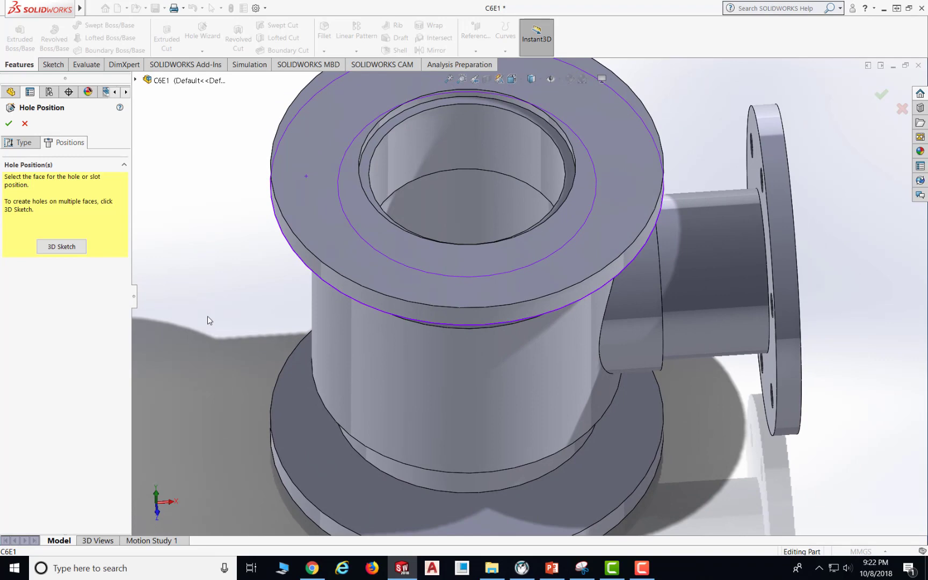
left_click(615, 137)
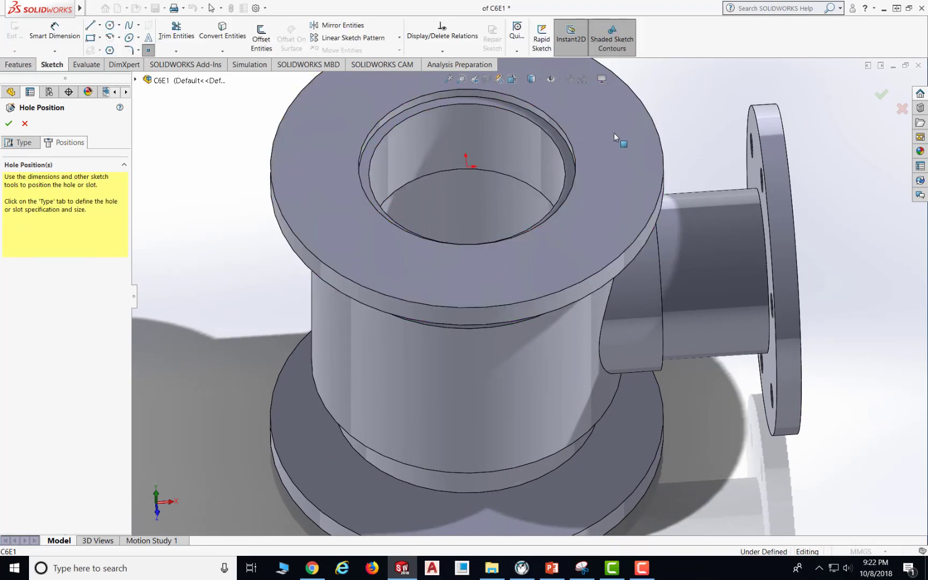
mouse_move(615, 138)
middle_mouse_down()
mouse_move(606, 152)
mouse_move(603, 135)
middle_mouse_up()
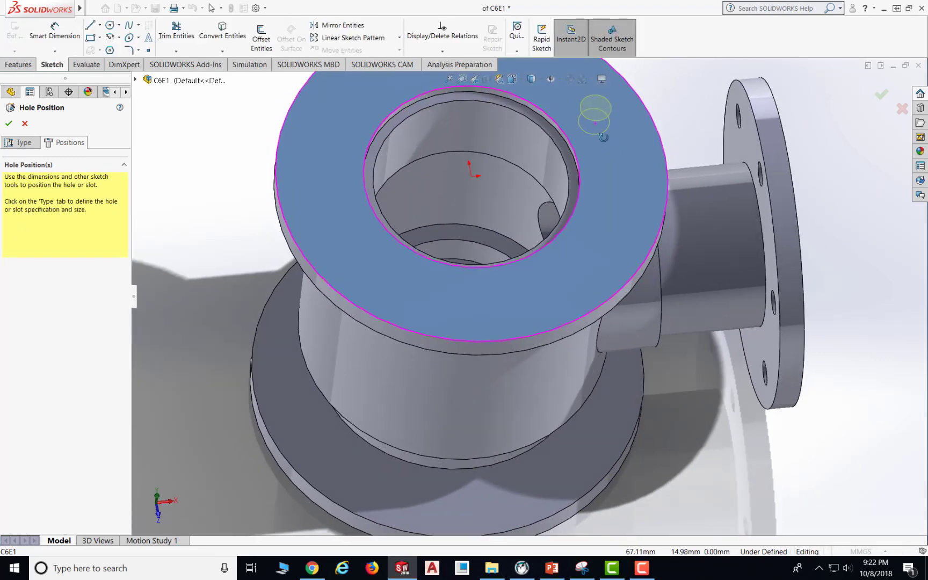
scroll(541, 84, "down", 4)
scroll(543, 86, "up", 3)
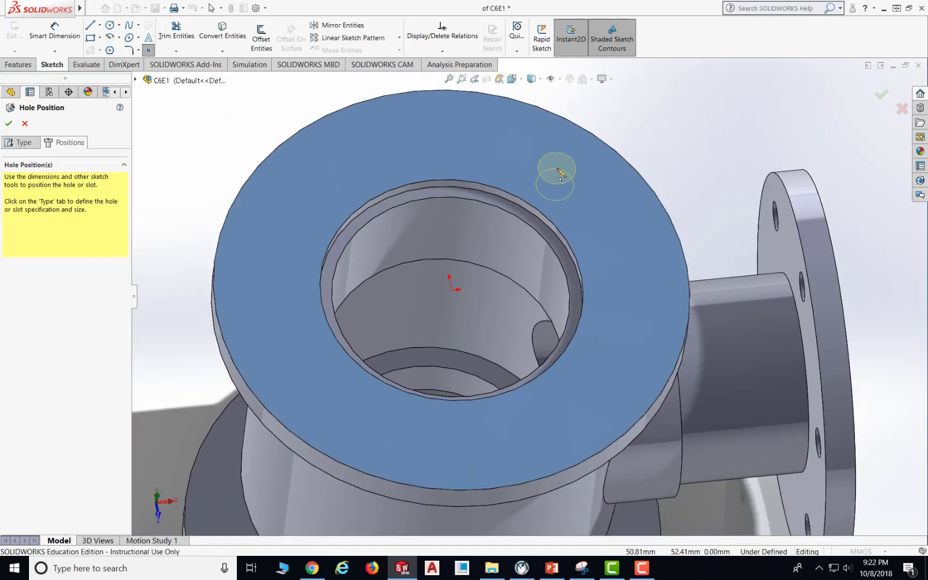
left_click(548, 159)
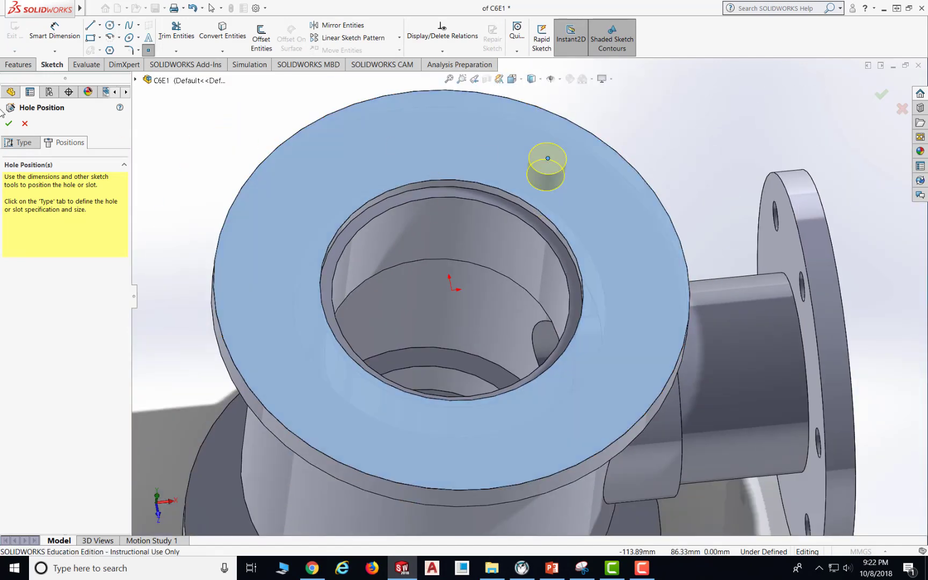
left_click(100, 25)
left_click(110, 43)
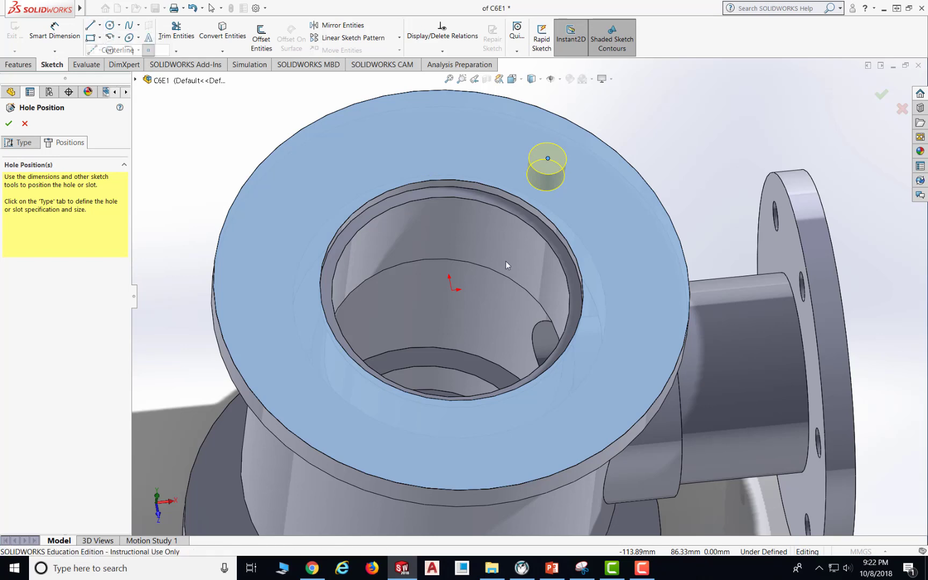
left_click(454, 289)
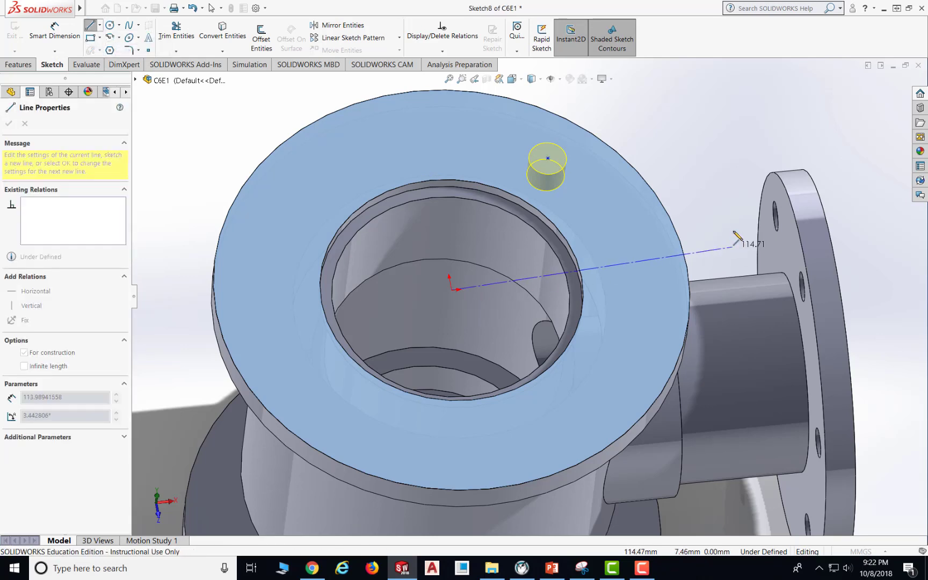
left_click(529, 80)
left_click(438, 269)
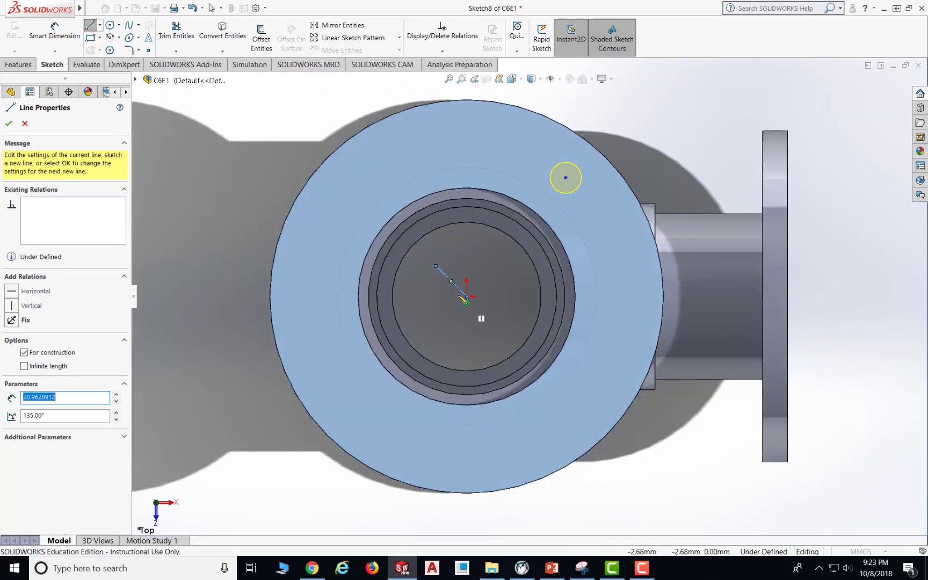
left_click(101, 27)
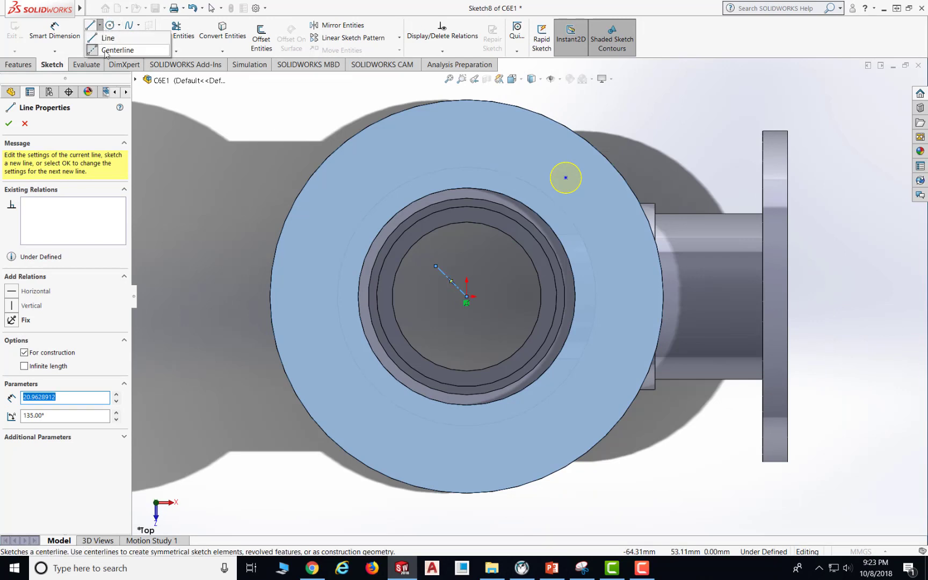
left_click(106, 50)
left_click(467, 297)
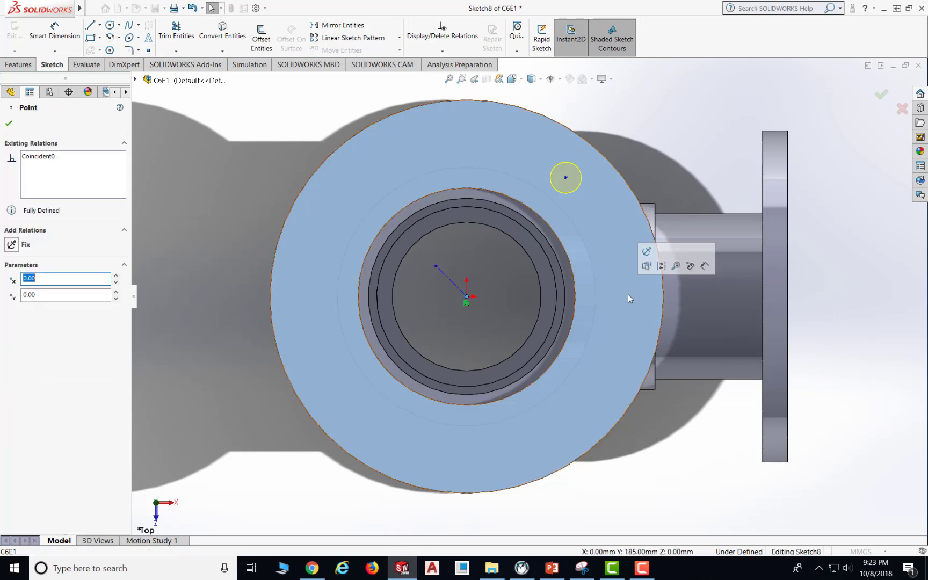
left_click(9, 124)
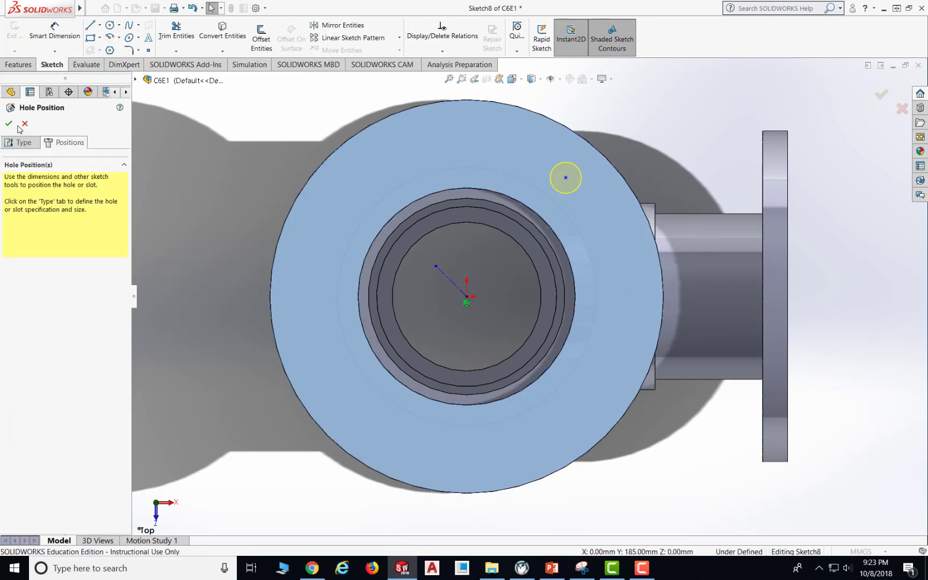
left_click(449, 283)
key("Delete")
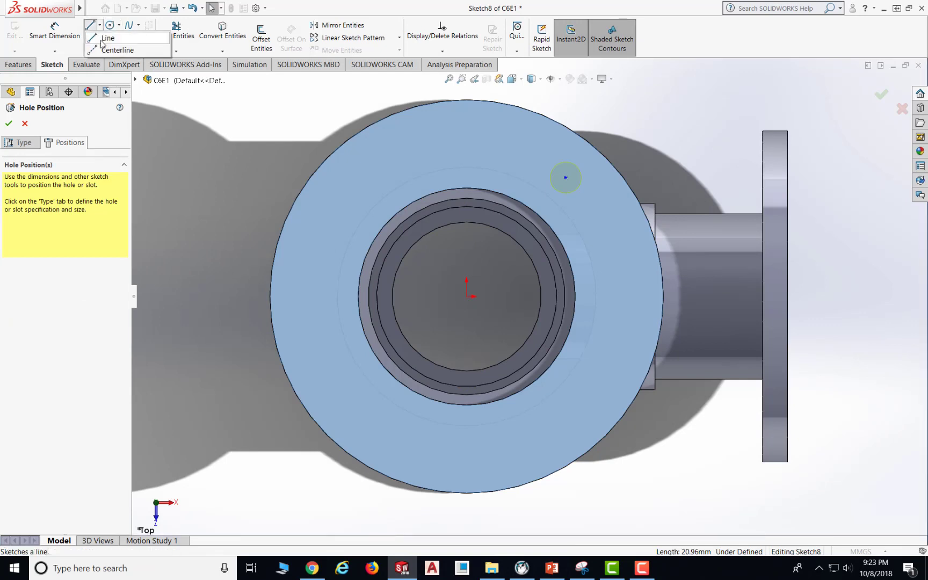
- Sketch a horizontal centerline about 120 mm long from the origin towards the side flange
left_click(92, 26)
left_click(466, 296)
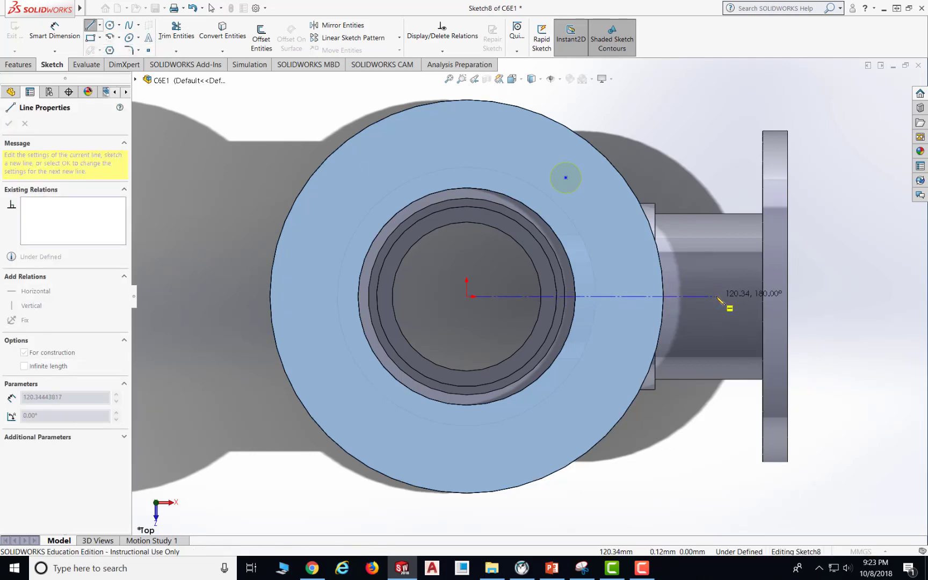
left_click(717, 297)
key("Escape")
key("Escape")
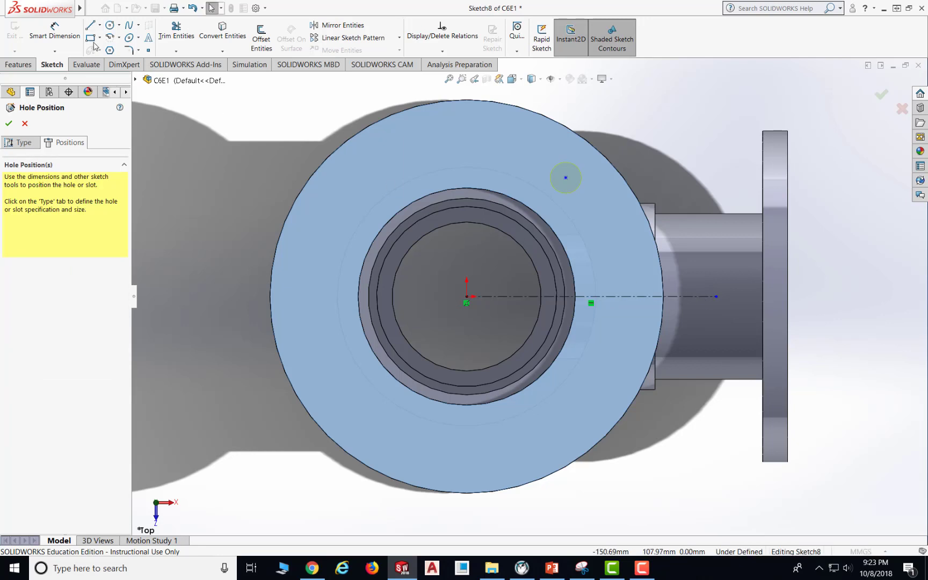
- Sketch a second centerline from the origin to the hole's centre point
left_click(100, 26)
left_click(111, 50)
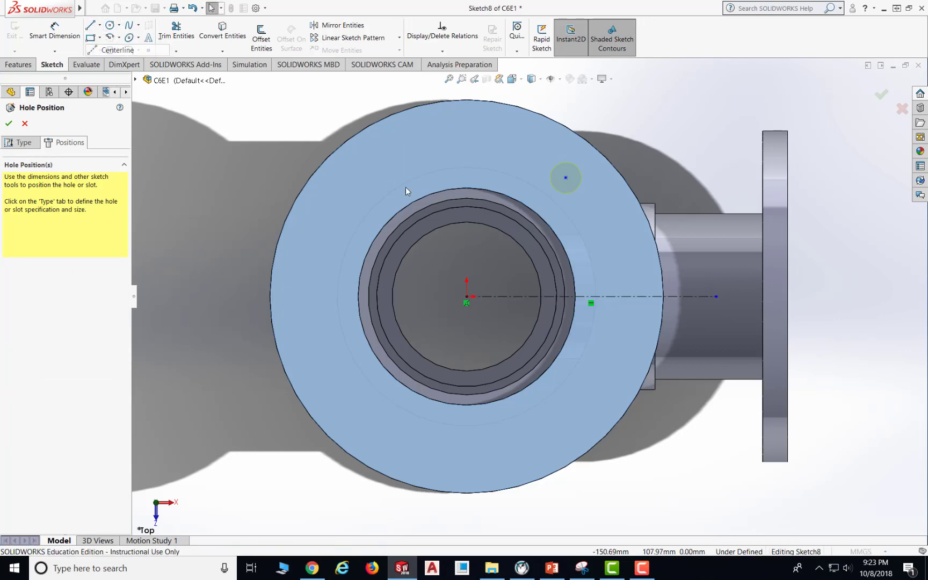
left_click(466, 296)
left_click(566, 178)
key("Escape")
- Dimension the angle between the slanted and horizontal centerlines as 60°
left_click(54, 31)
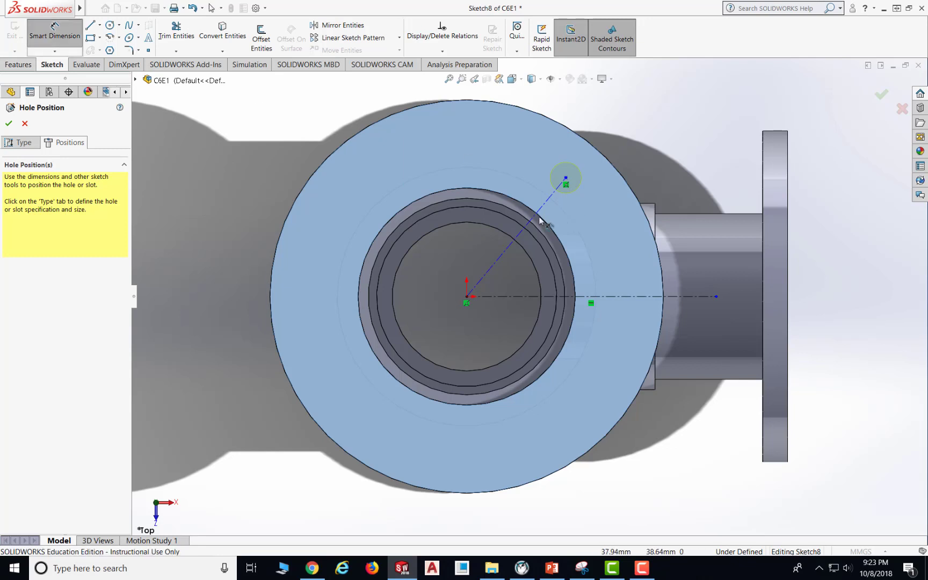
left_click(585, 296)
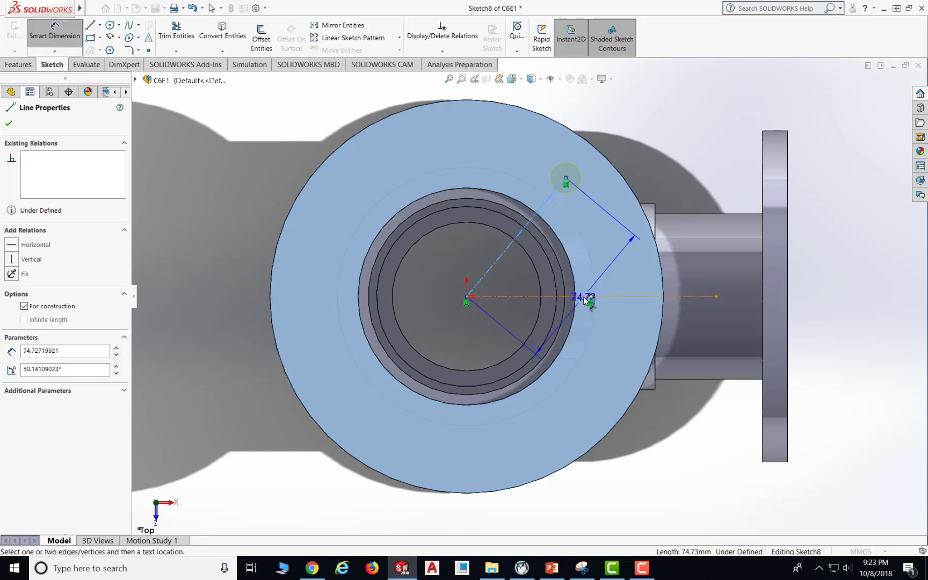
left_click(594, 245)
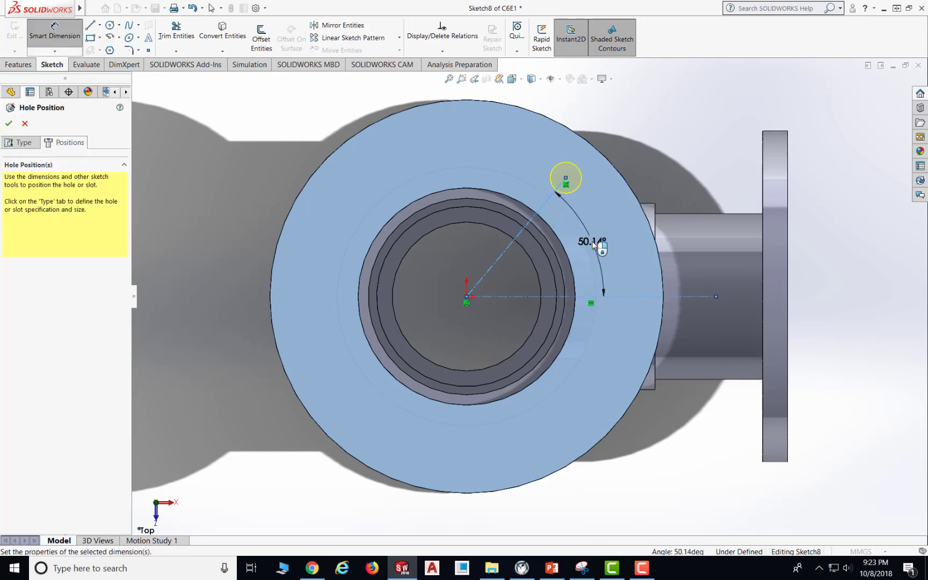
type("60")
key("Return")
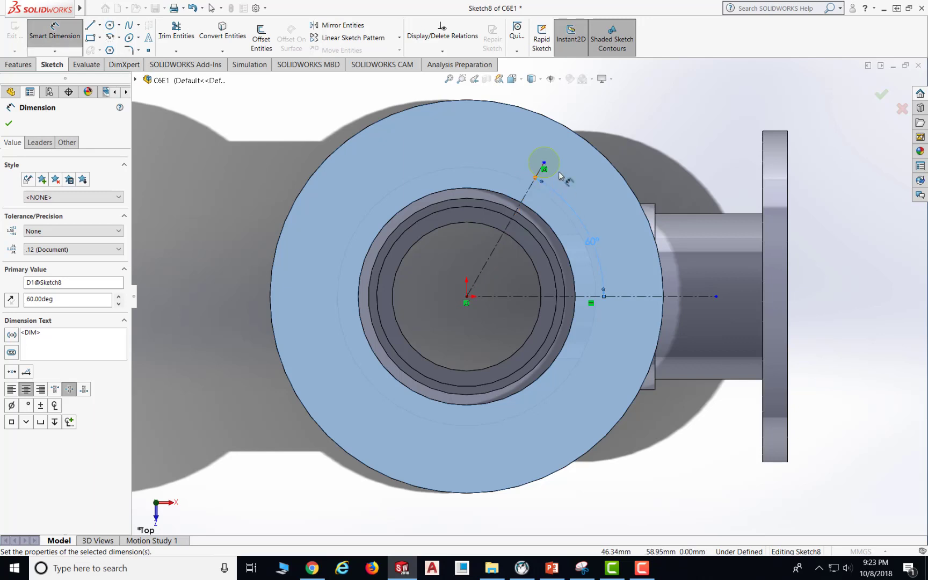
- Dimension the distance from the origin to the hole's centre point as 150/2 mm and finish the hole
left_click(544, 163)
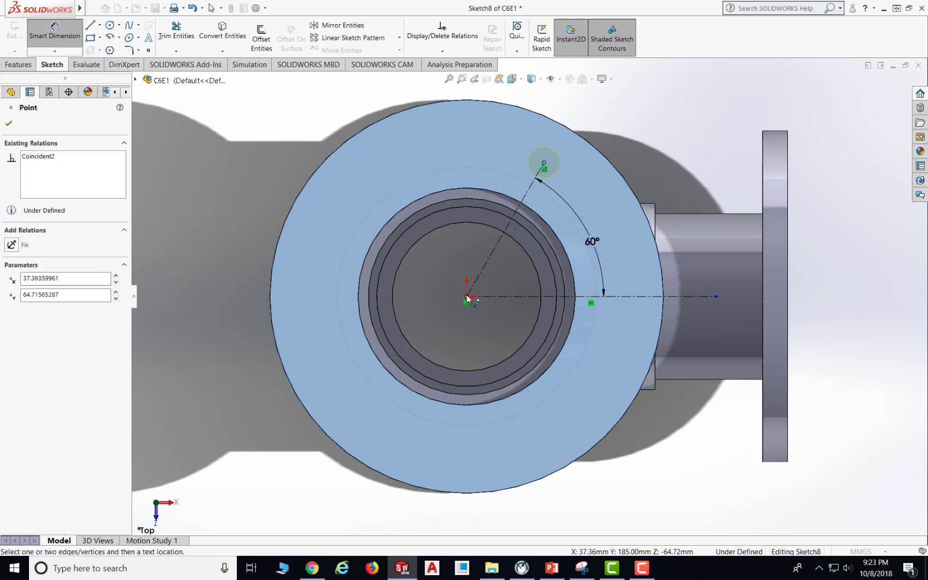
left_click(466, 296)
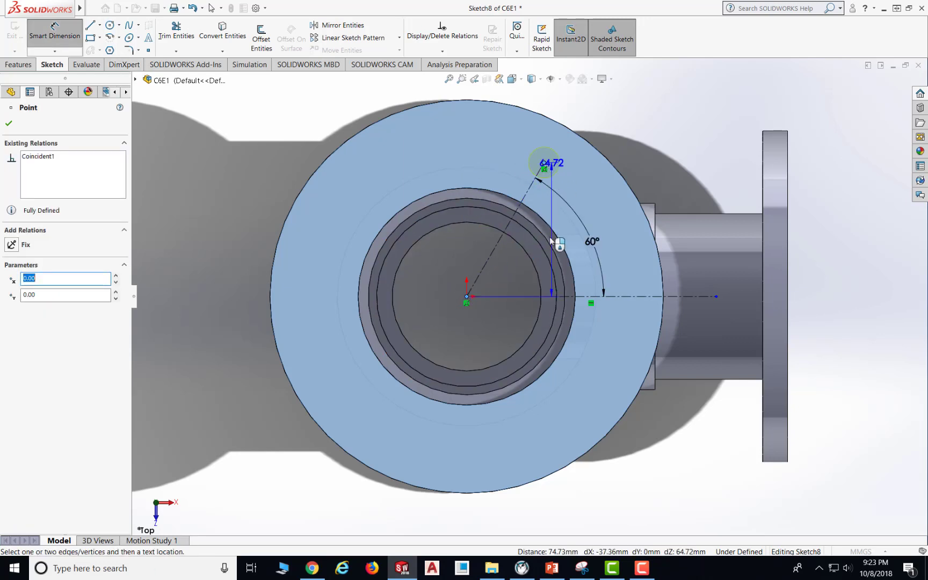
left_click(518, 250)
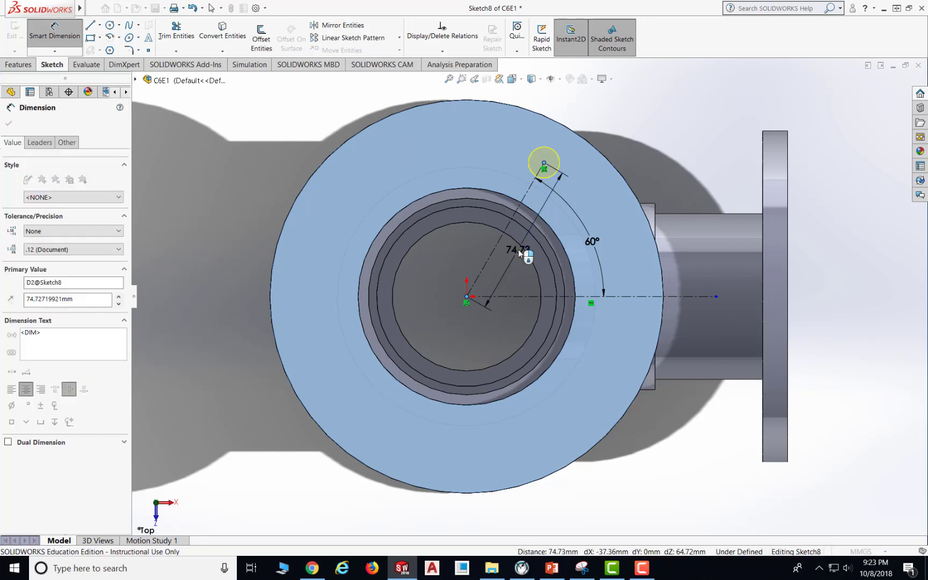
type("150/2")
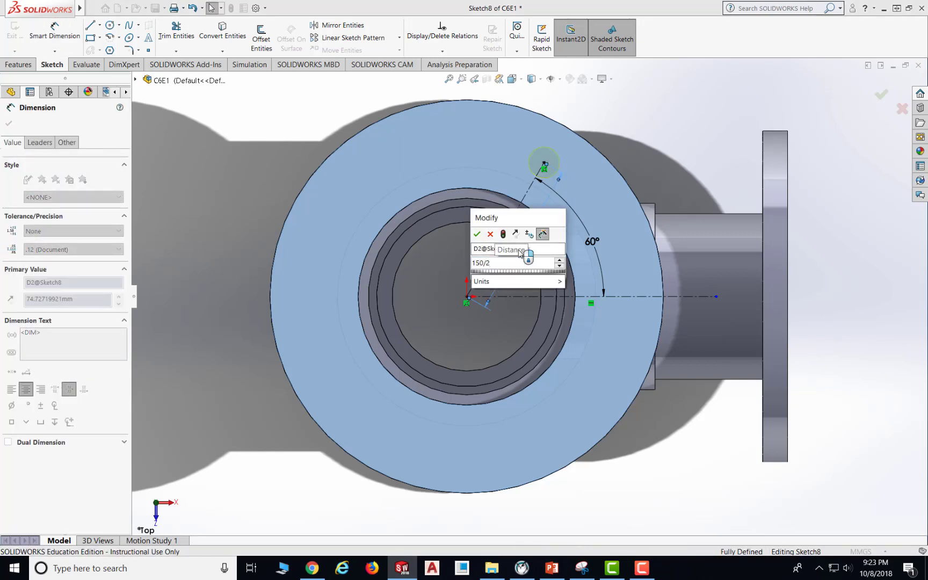
key("Return")
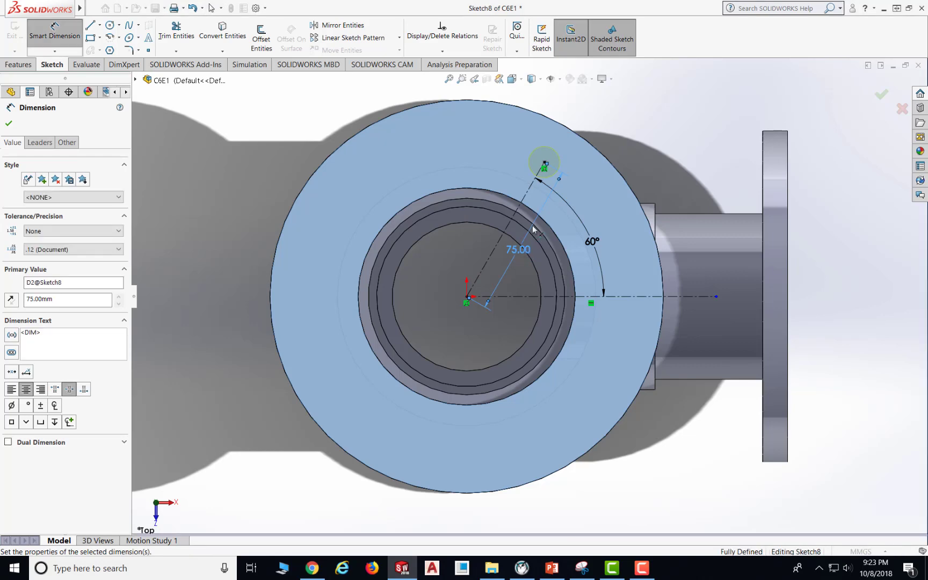
left_click(9, 124)
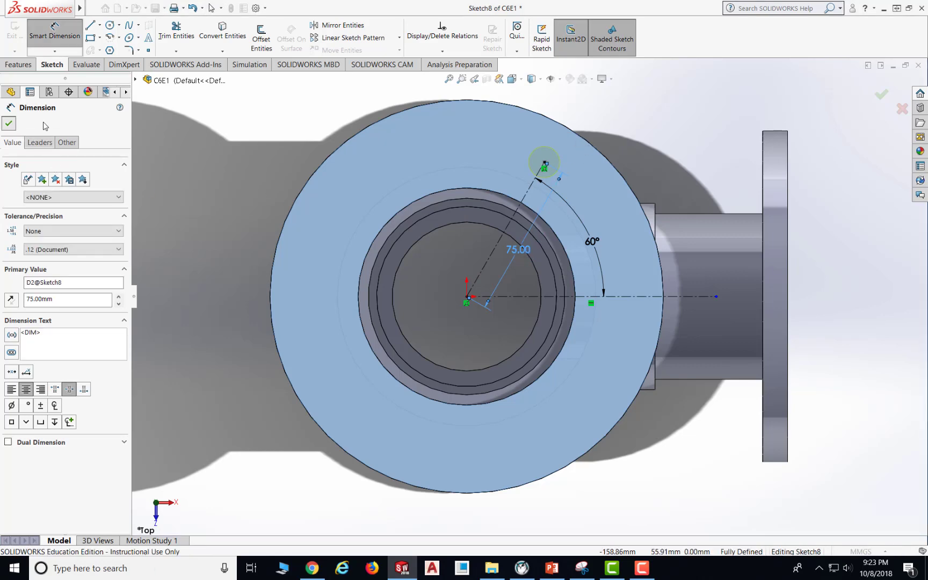
left_click(9, 124)
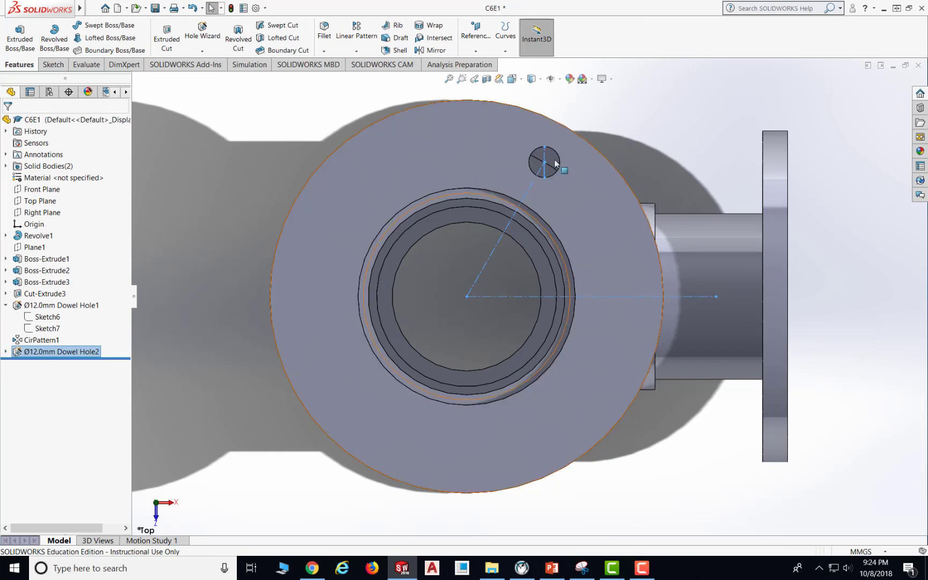
left_click(637, 119)
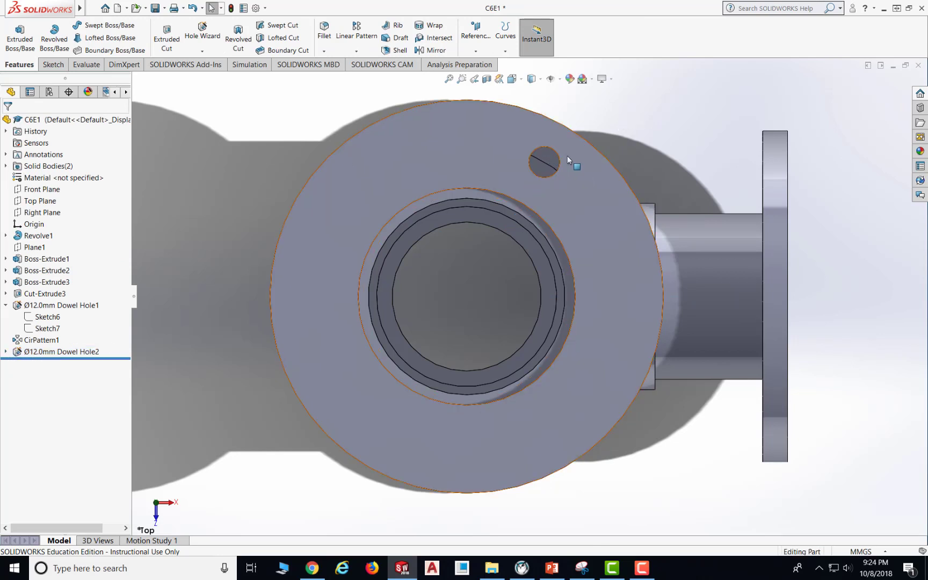
- Measure the diameter of the new hole's edge on the top flange
middle_click_drag(701, 132, 553, 126)
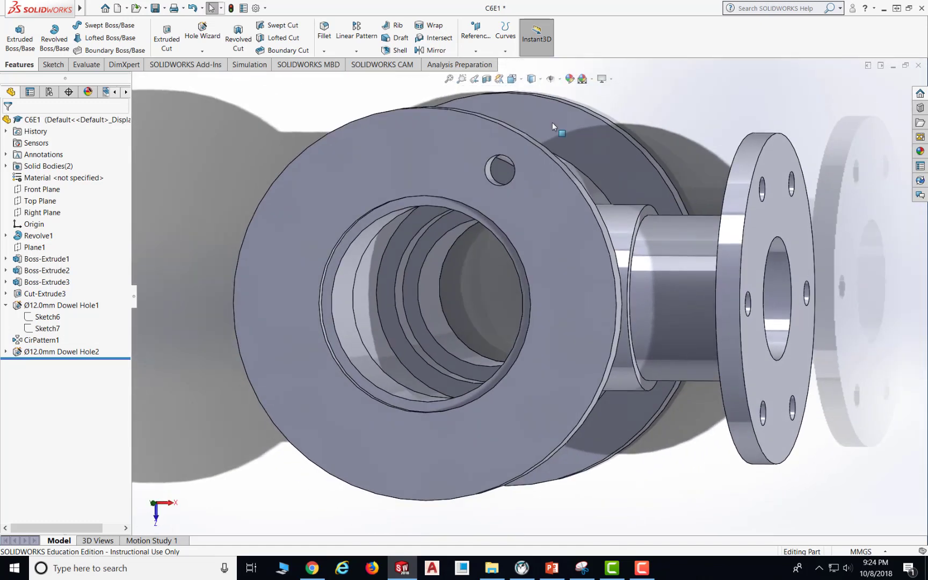
left_click(86, 65)
left_click(64, 35)
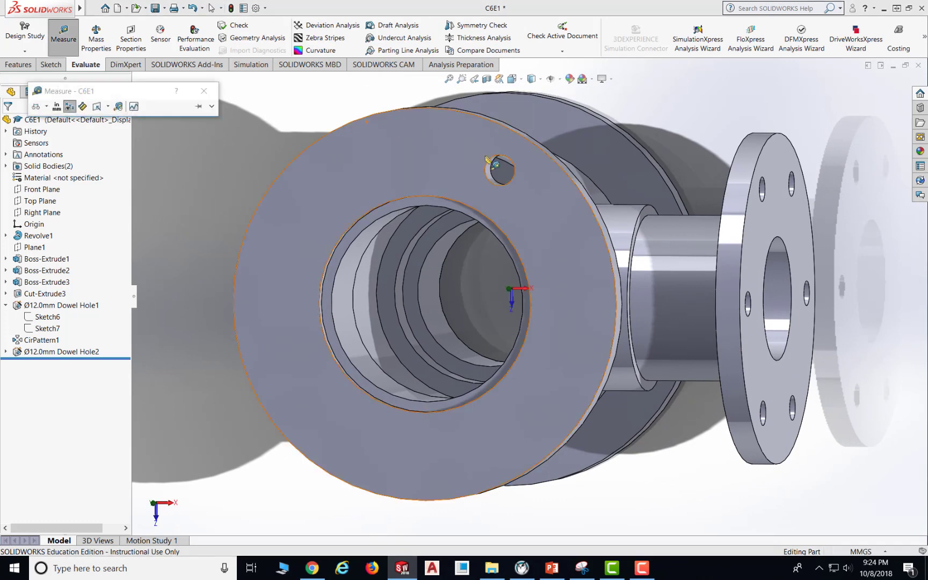
left_click(493, 160)
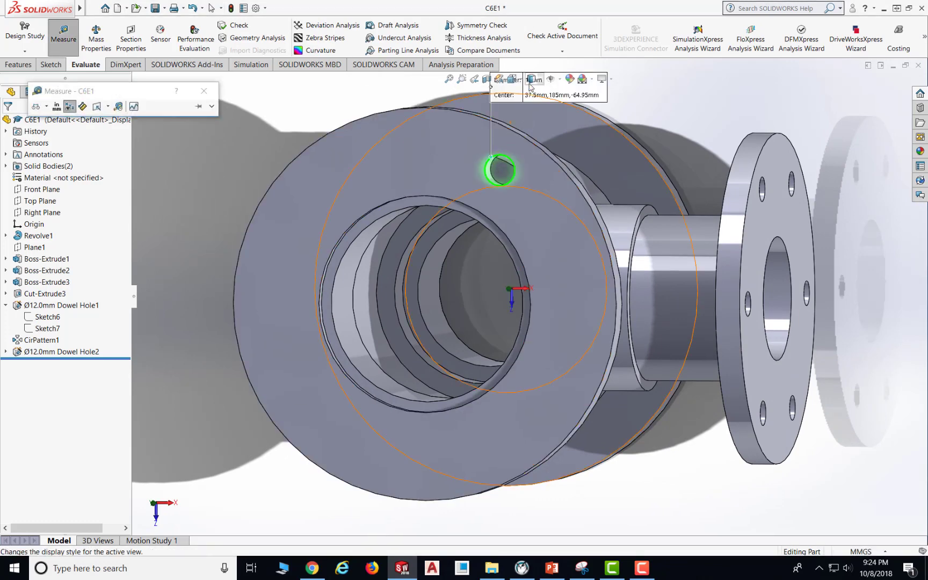
scroll(620, 105, "down", 1)
scroll(622, 106, "up", 1)
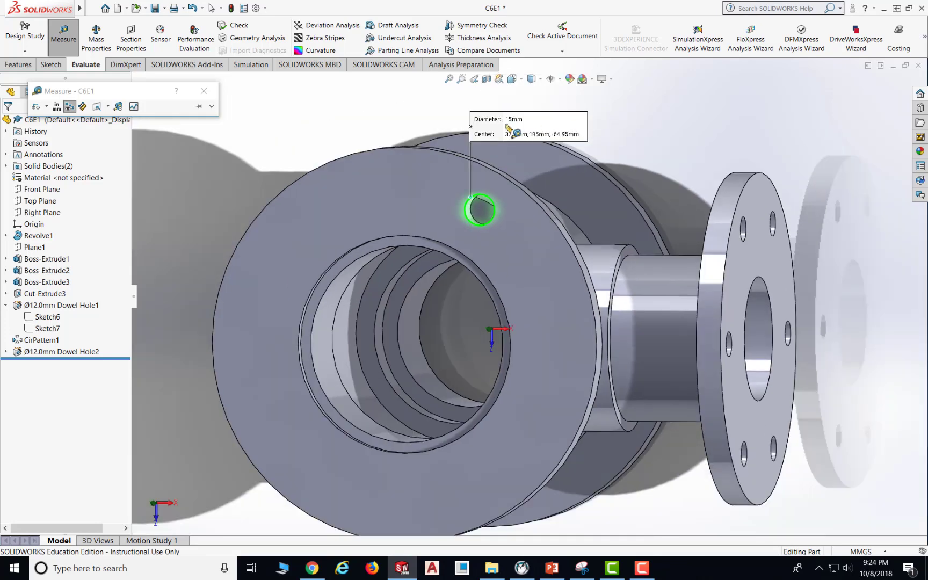
left_click(204, 92)
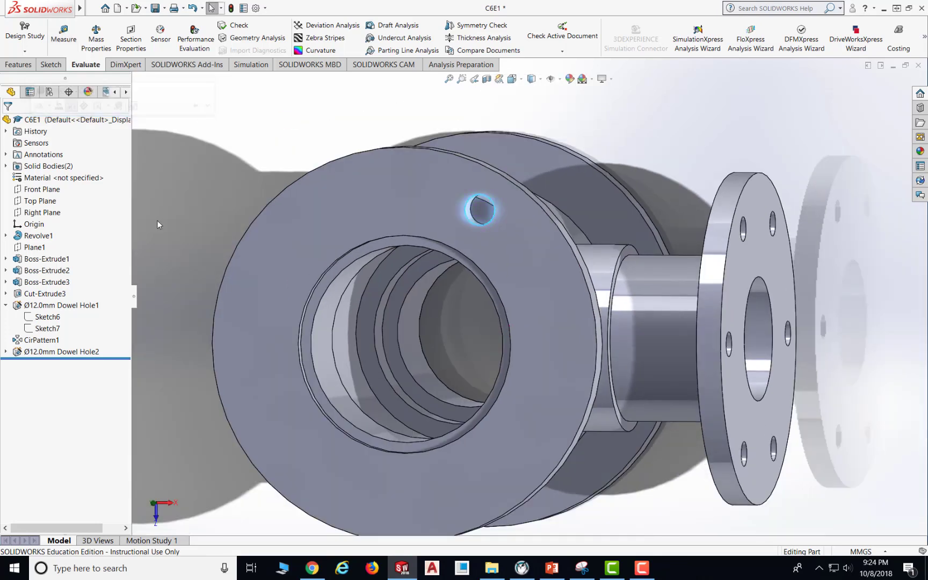
- Rename the top flange's hole feature as Ø15.0mm Dowel Hole2
left_click(38, 352)
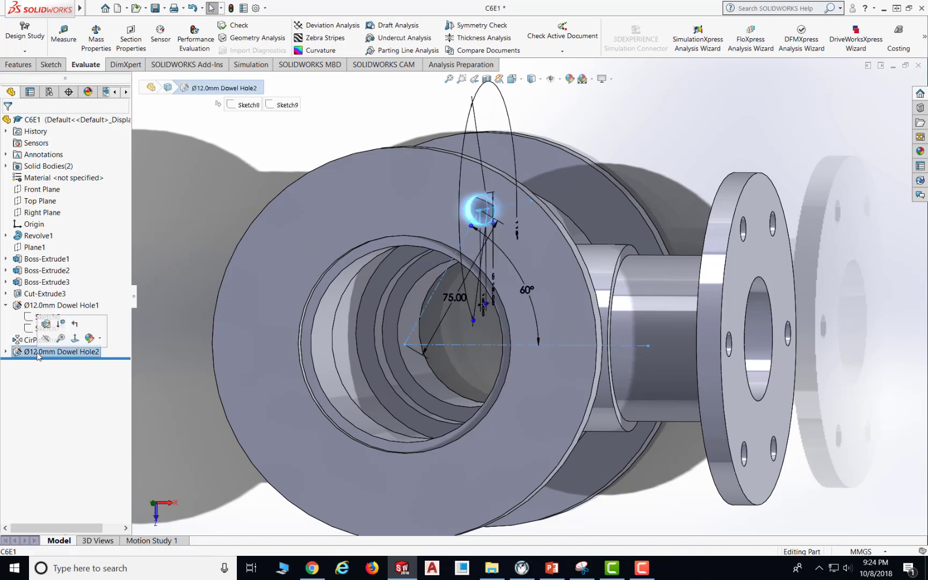
left_click(38, 352)
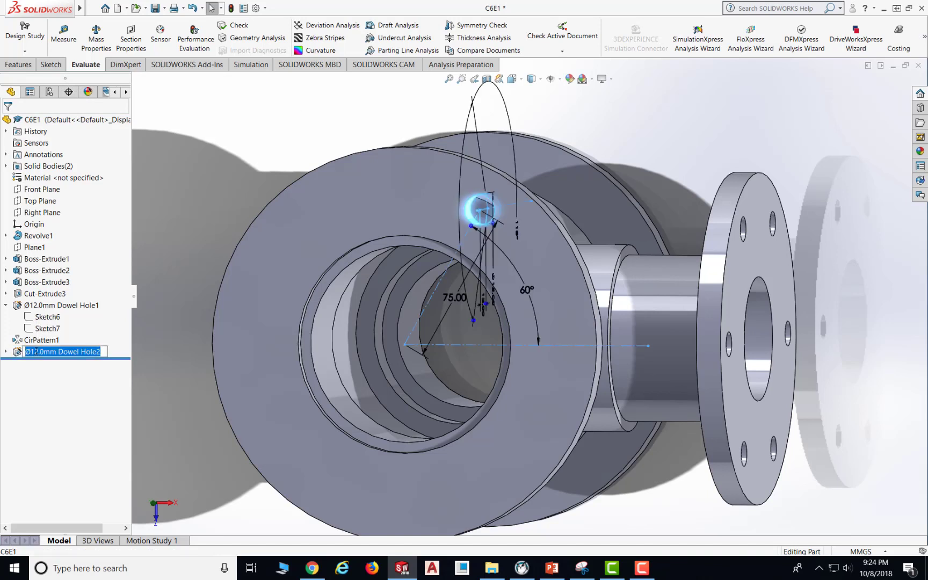
left_click(36, 351)
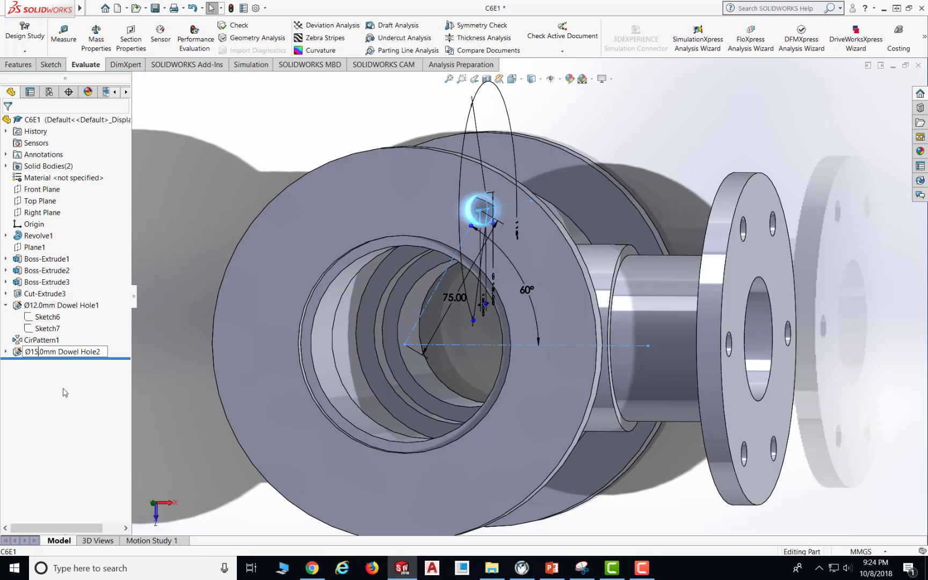
type("5")
key("Return")
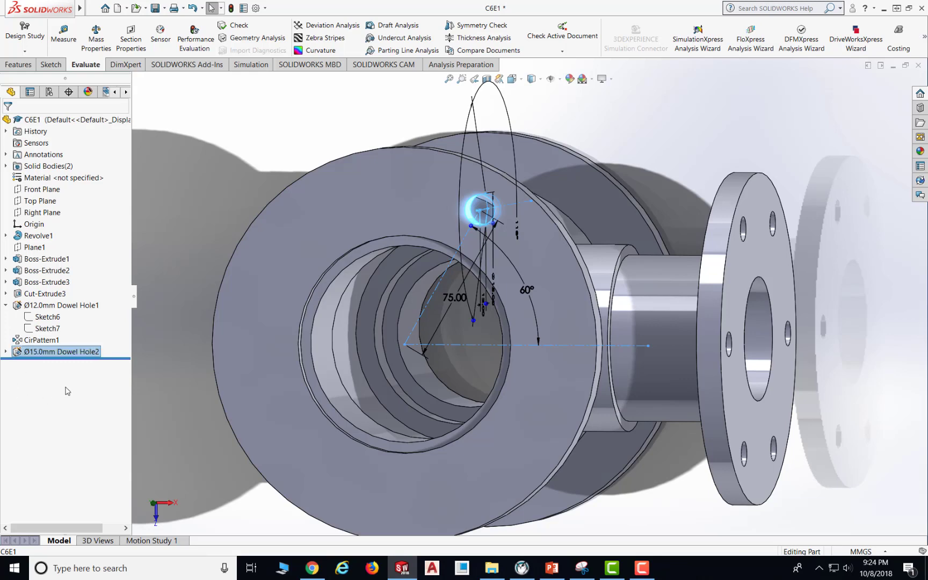
left_click(660, 127)
- Create a circular pattern of the top flange's 15 mm hole around the bore's inner face, with 6 equally spaced instances over 360°
middle_click_drag(556, 186, 601, 161)
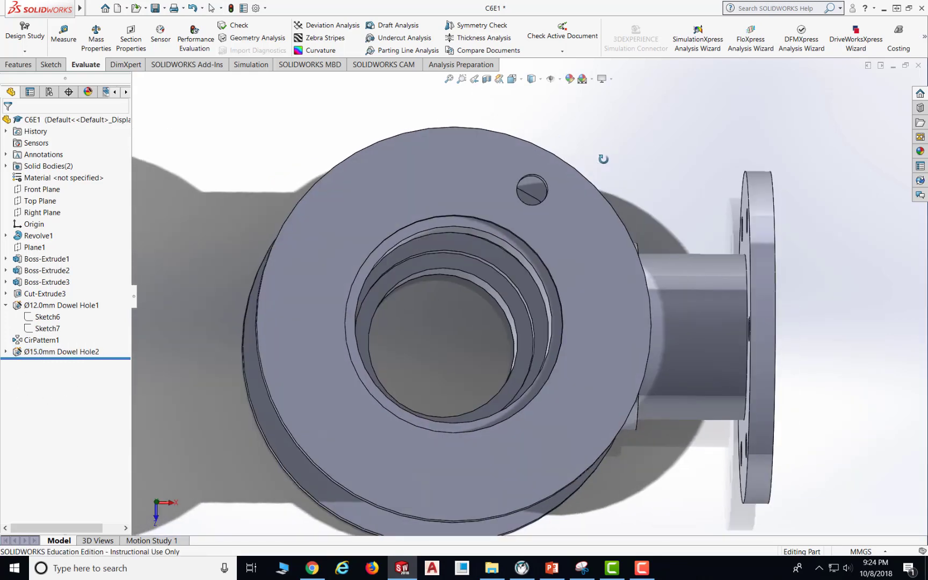
left_click(22, 66)
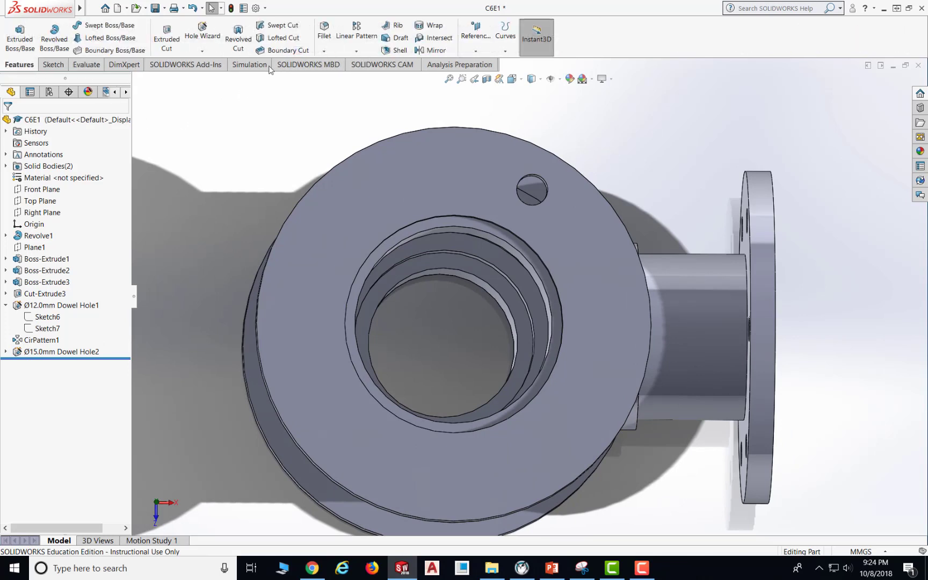
left_click(356, 51)
left_click(382, 75)
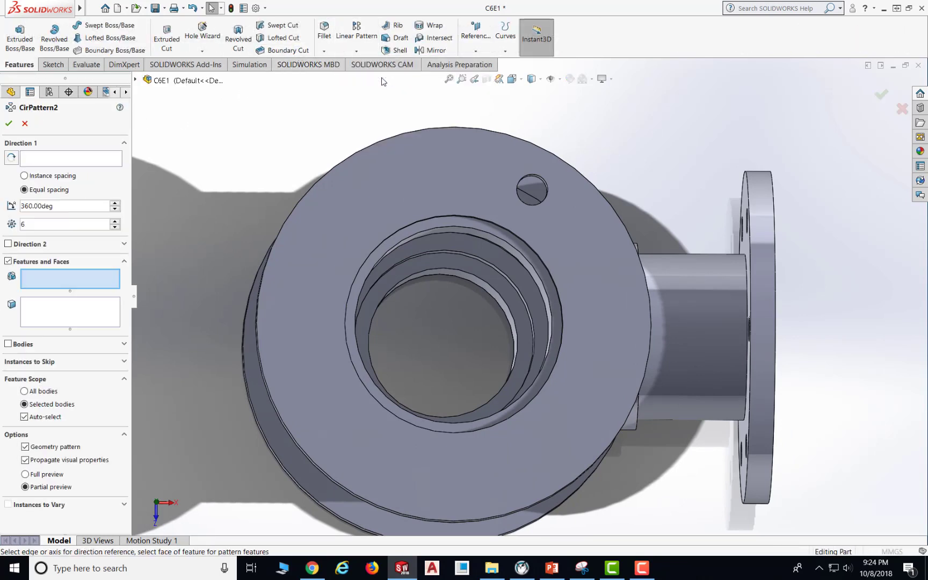
left_click(92, 164)
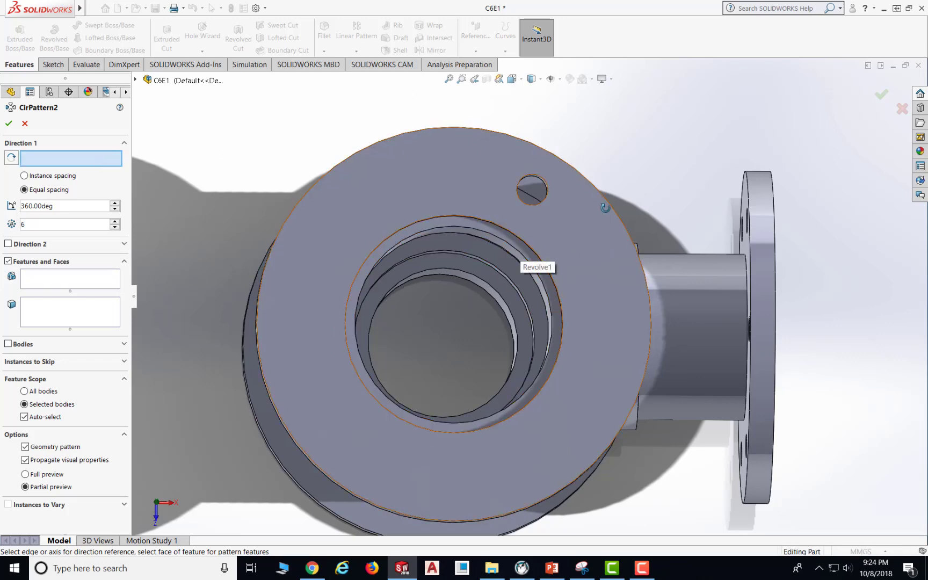
middle_click_drag(523, 264, 609, 200)
middle_click_drag(456, 196, 510, 203)
left_click(507, 200)
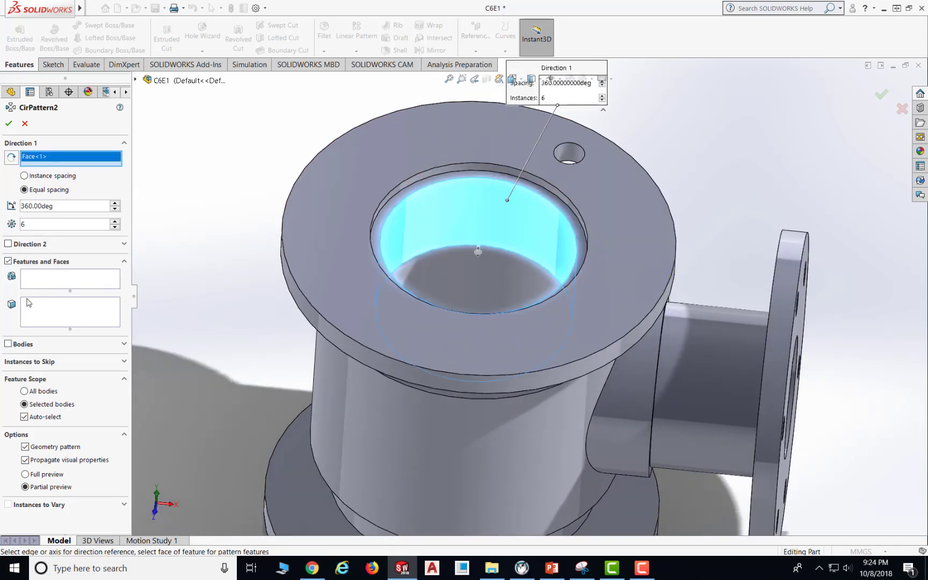
left_click(36, 285)
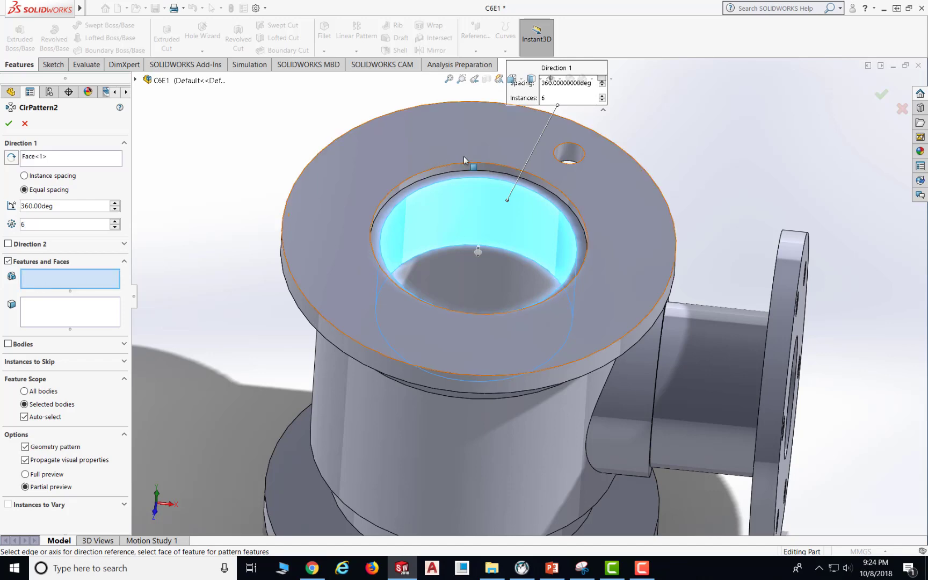
left_click(575, 154)
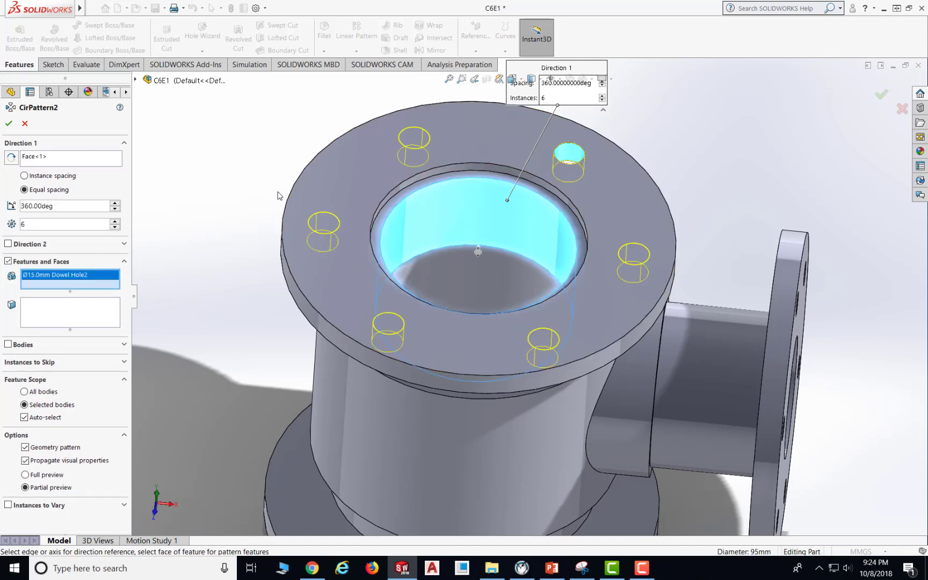
left_click(10, 125)
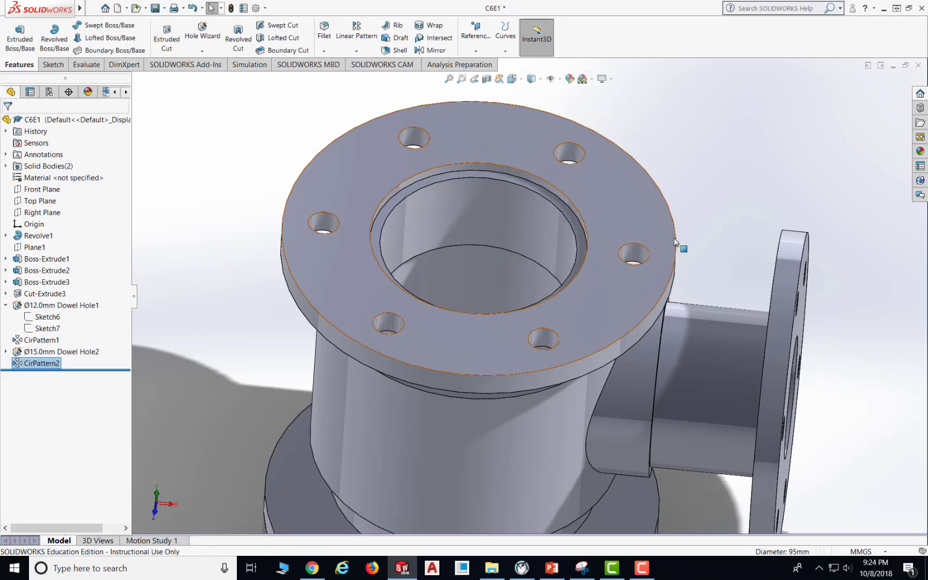
- Start a Hole Wizard dowel hole for the bottom flange, with size Ø12.0 and a 15 mm custom diameter
middle_click_drag(684, 236, 631, 176)
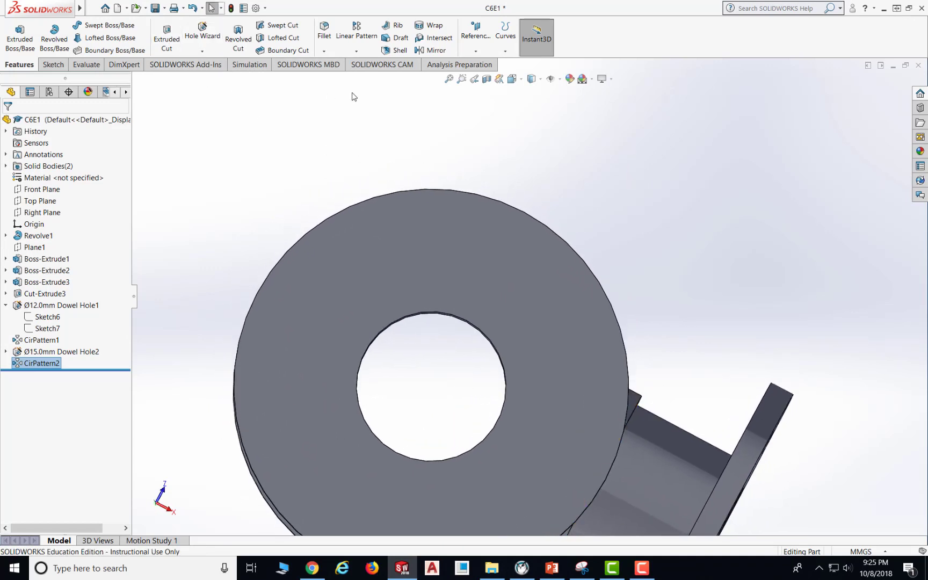
left_click(521, 81)
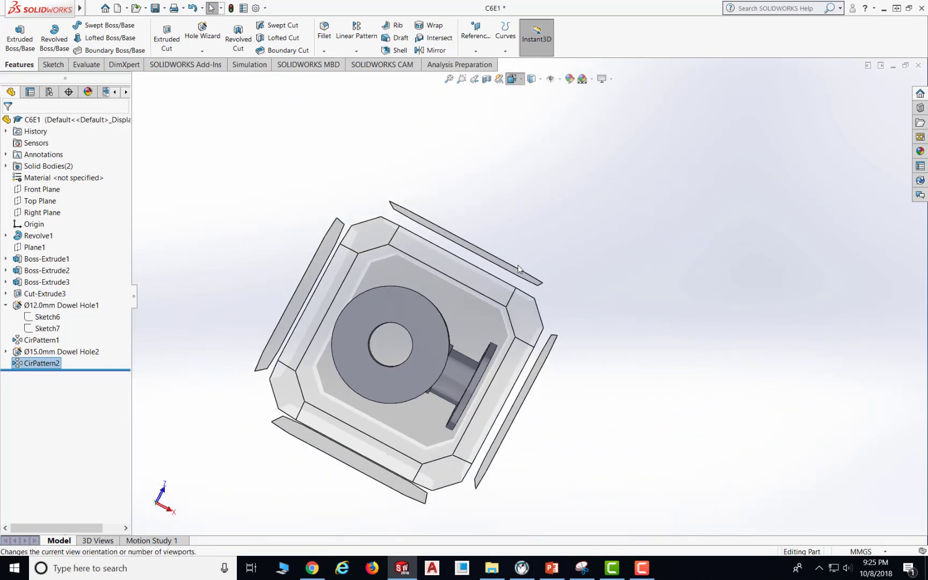
left_click(460, 305)
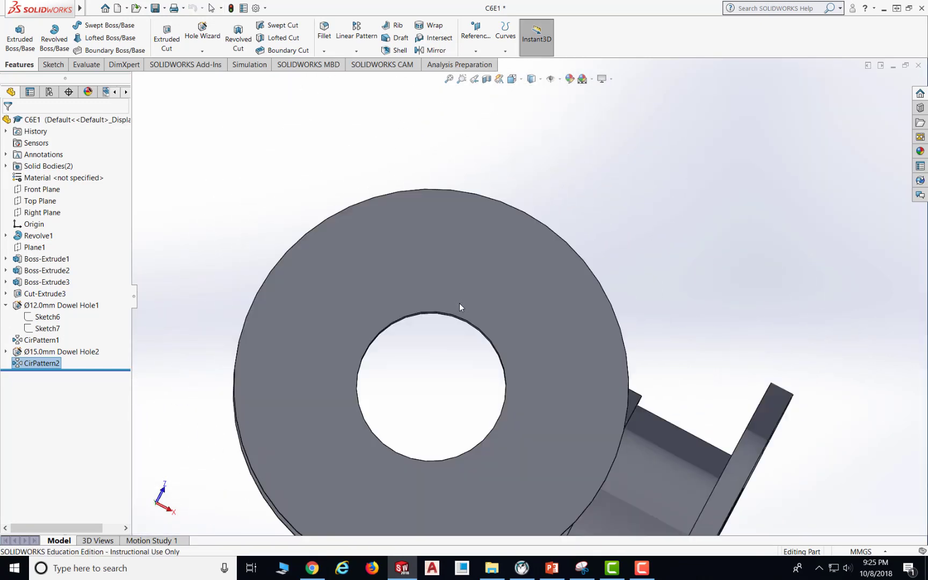
left_click(202, 51)
left_click(215, 63)
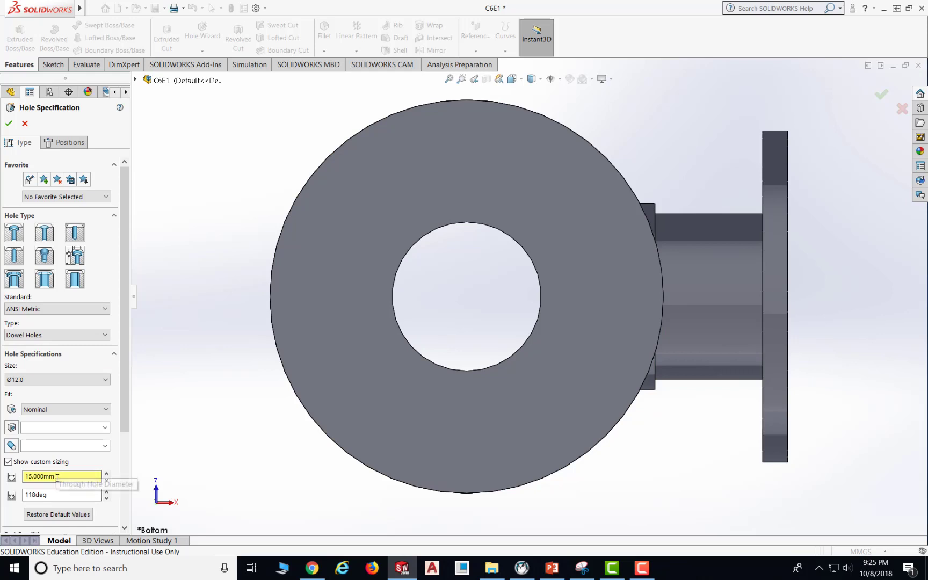
left_click(48, 380)
left_click(32, 458)
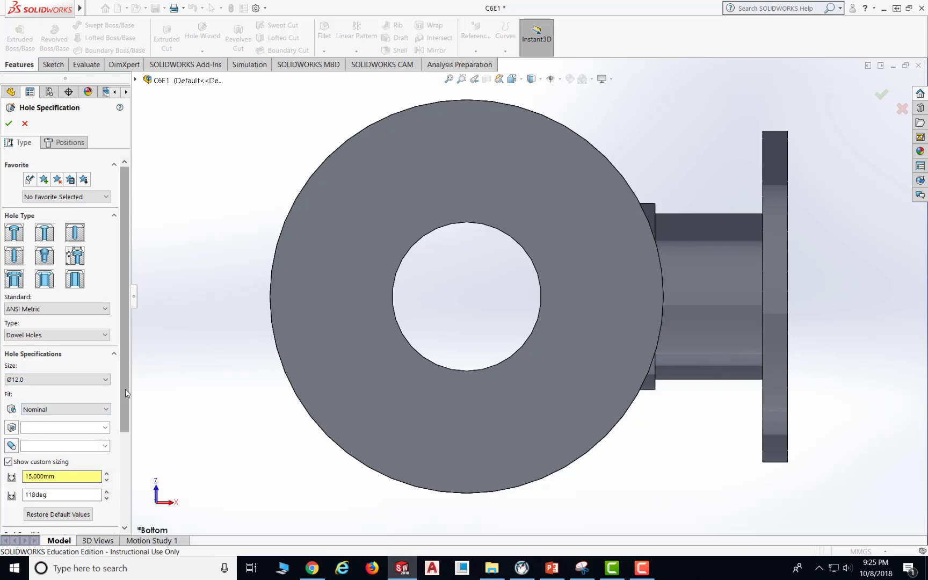
- Set the hole's end condition to Up To Surface, ending at the bottom flange's upper face
left_click_drag(126, 389, 124, 483)
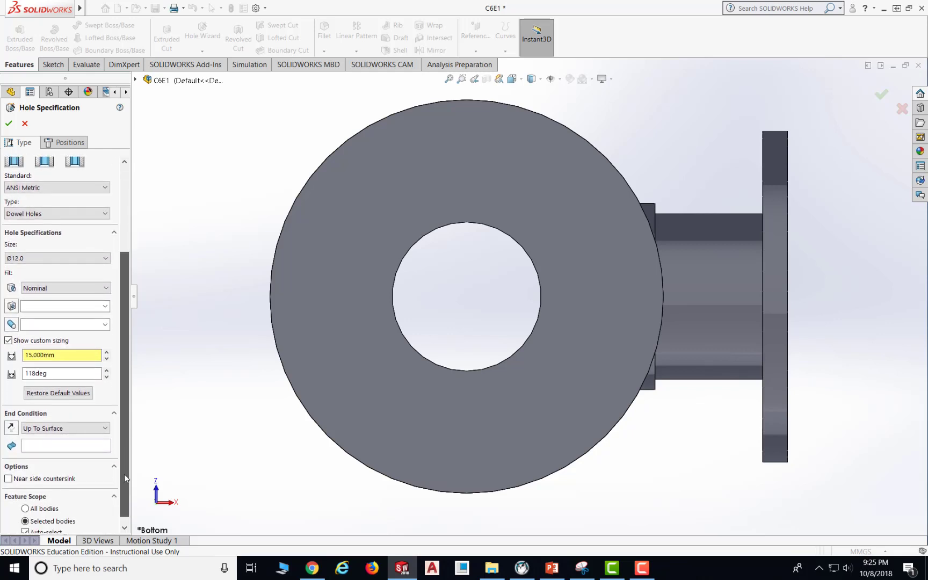
left_click(91, 428)
left_click(48, 469)
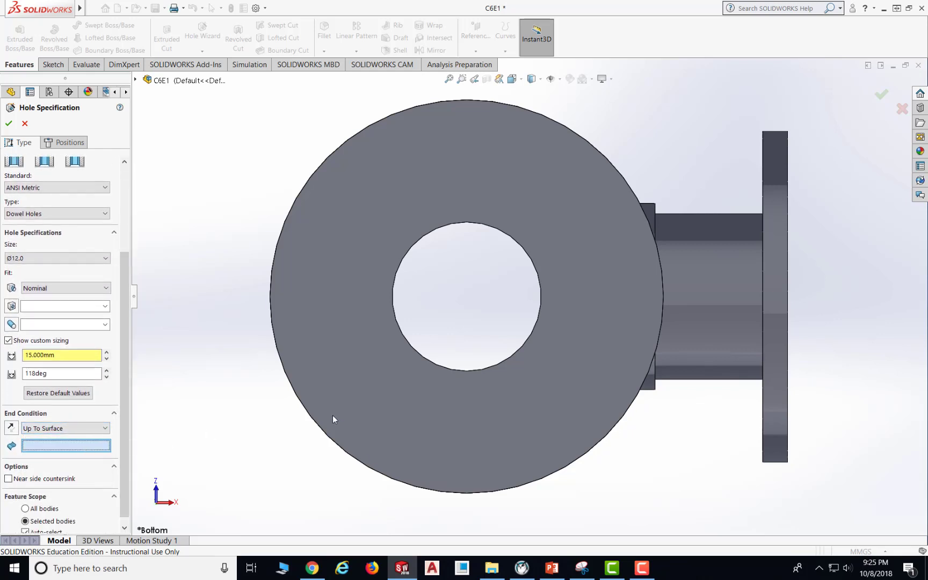
middle_click_drag(395, 396, 506, 325)
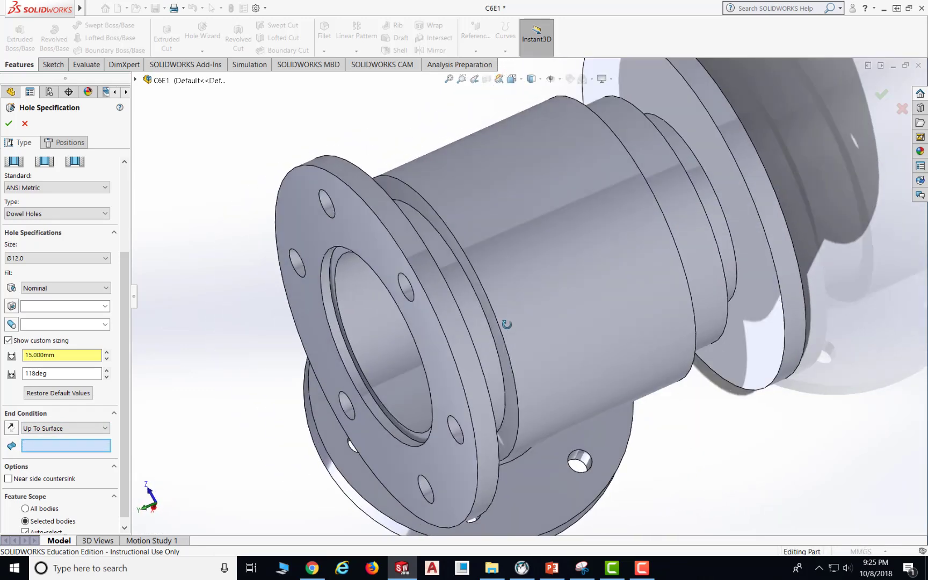
left_click(722, 161)
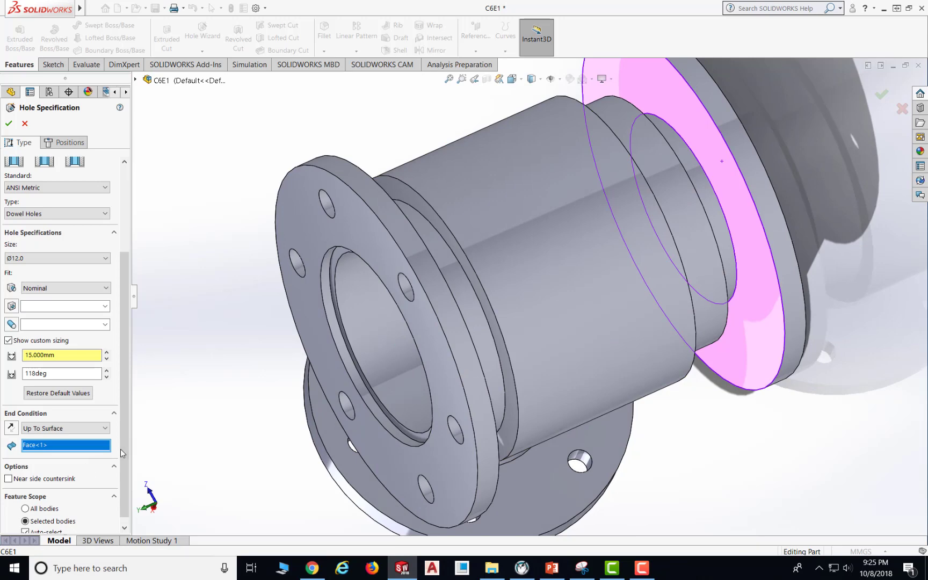
- Place the hole's position point on the bottom flange's outer face, up and to the branch side of the bore, in the Bottom view
left_click(64, 142)
middle_click_drag(492, 264, 355, 326)
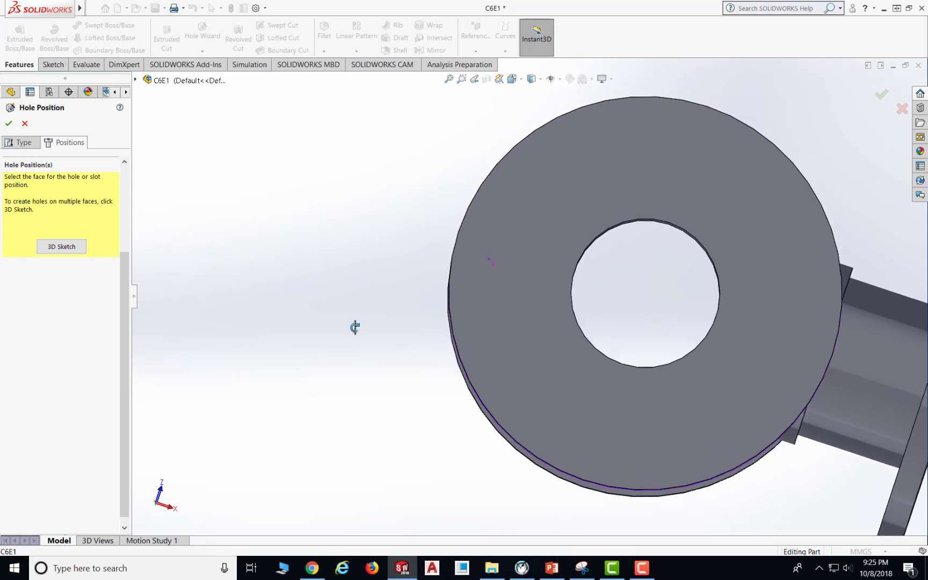
mouse_move(806, 270)
middle_mouse_down()
mouse_move(837, 243)
mouse_move(808, 236)
middle_mouse_up()
left_click(800, 234)
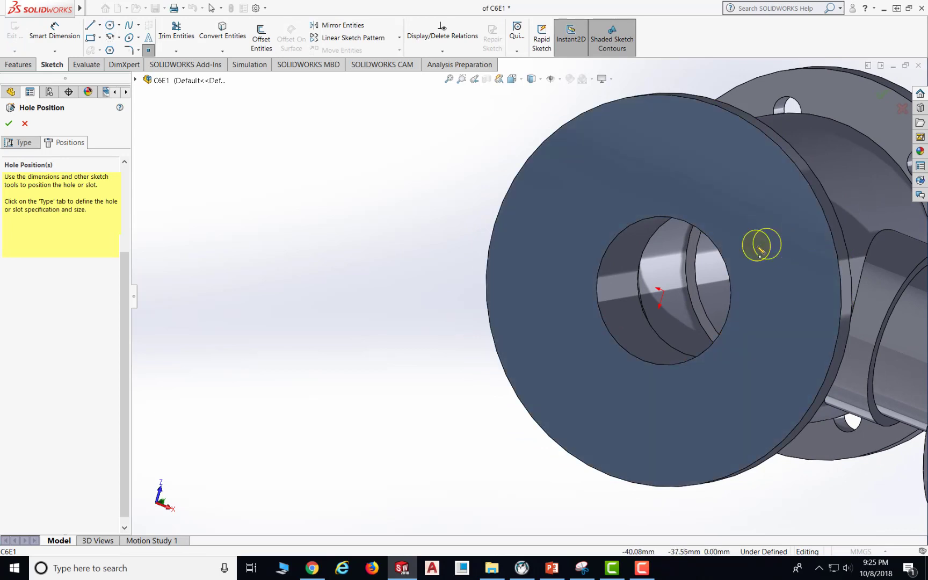
left_click(521, 82)
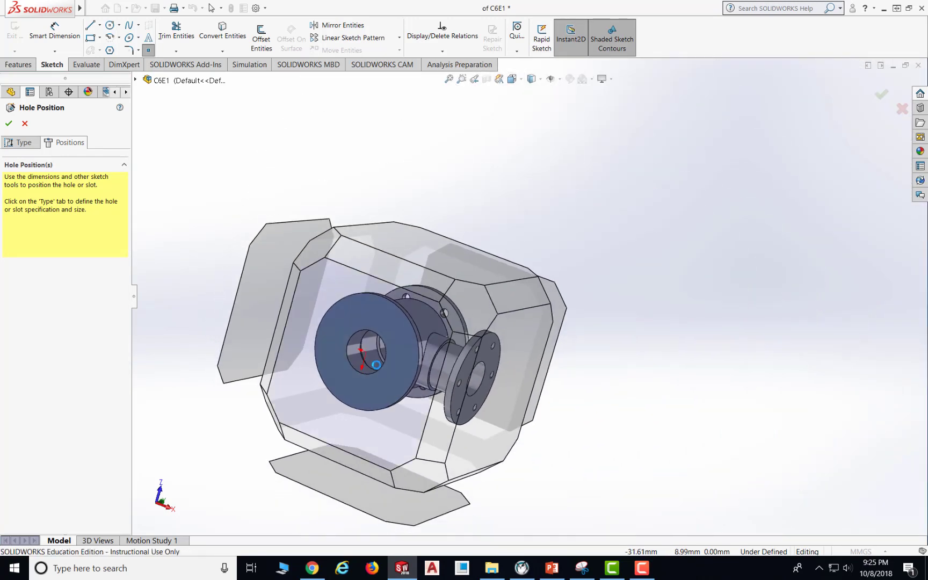
left_click(353, 286)
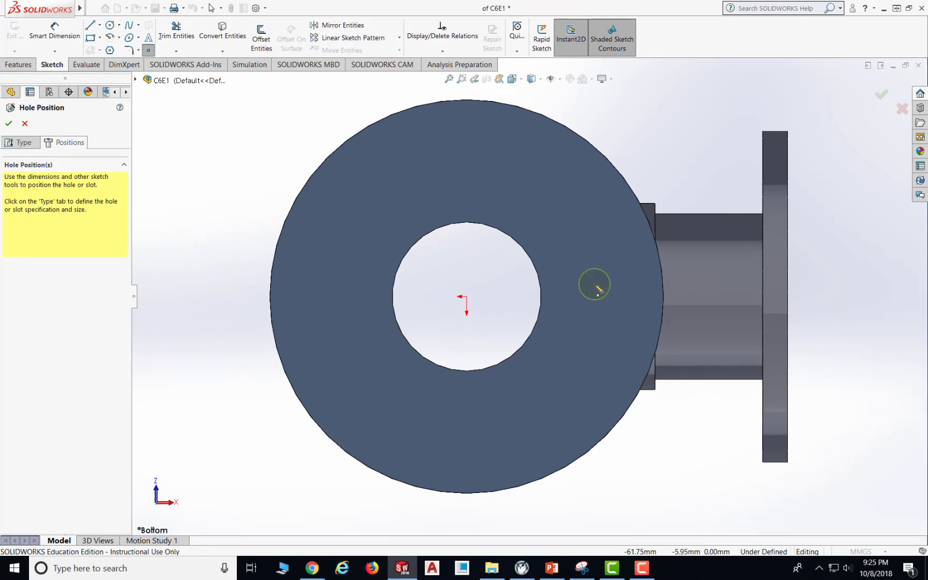
left_click(589, 231)
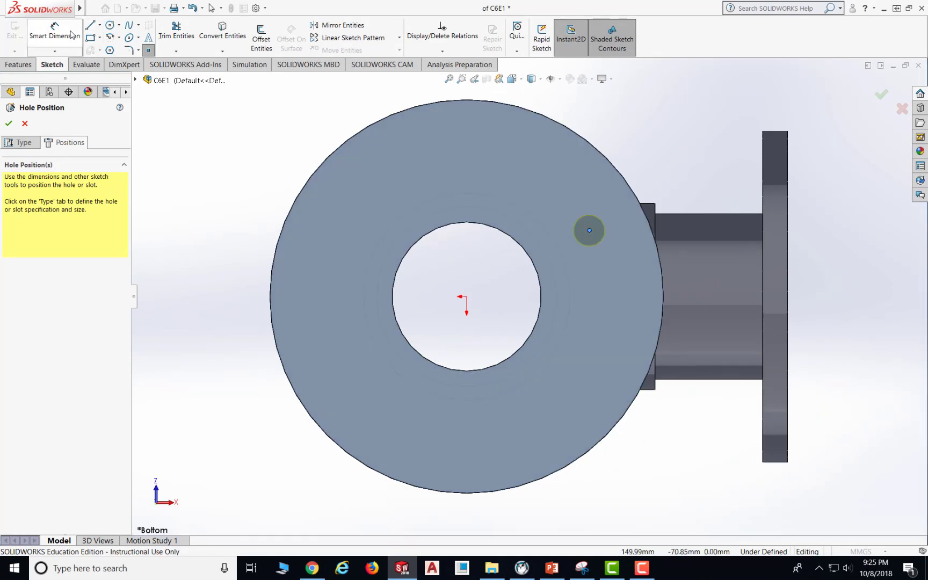
- Sketch a horizontal centerline about 133 mm long from the origin toward the side branch
left_click(100, 24)
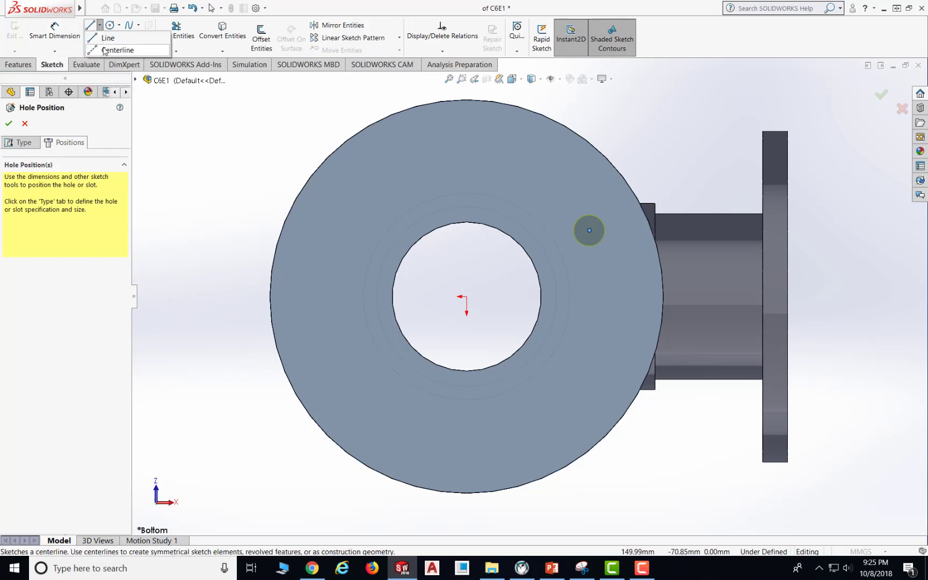
left_click(115, 48)
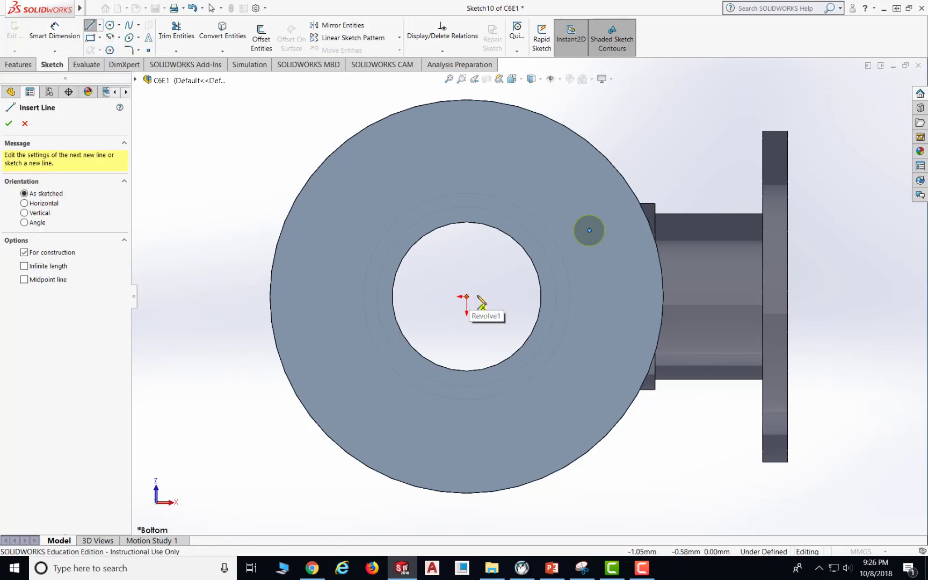
left_click(466, 297)
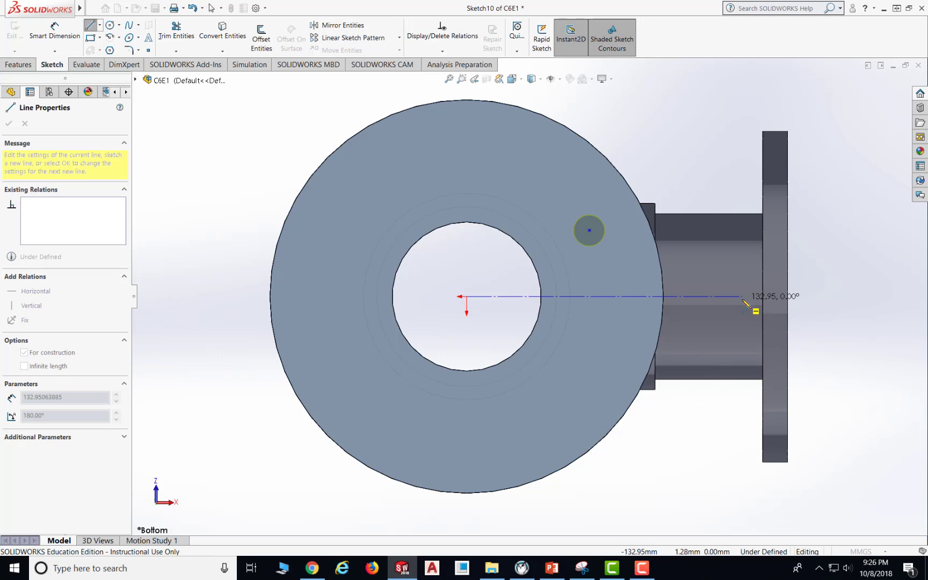
left_click(743, 301)
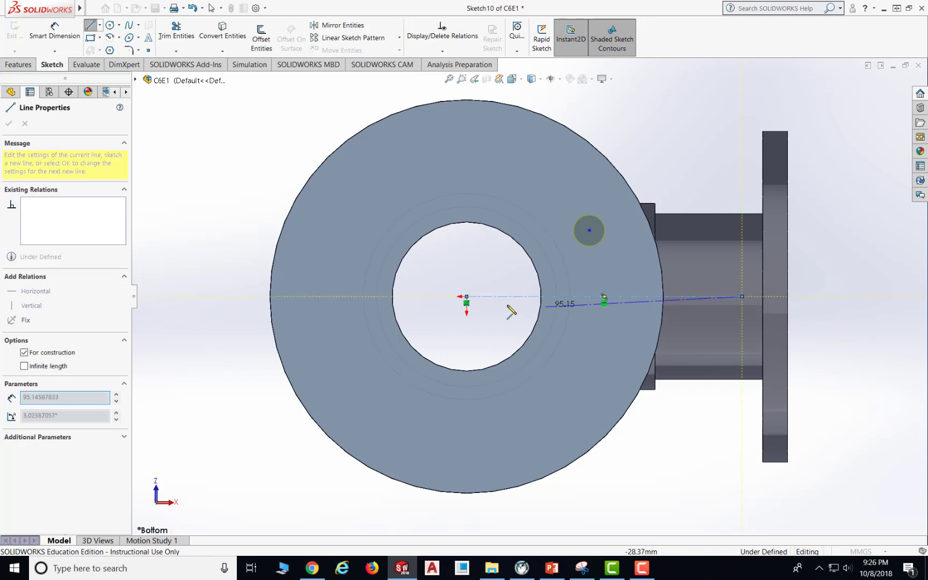
key("Escape")
- Sketch a line for construction from the origin to the centre point of the bottom flange's hole
left_click(100, 25)
left_click(116, 40)
left_click(466, 296)
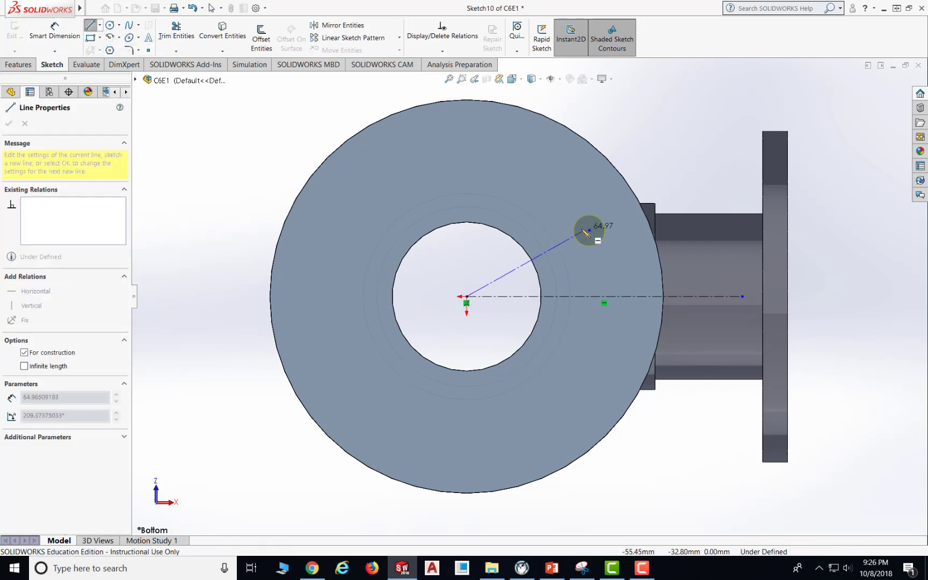
left_click(589, 230)
key("Escape")
- Dimension the angle between the horizontal centerline and the line to the hole's centre as 30°
left_click(56, 32)
left_click(554, 254)
left_click(567, 297)
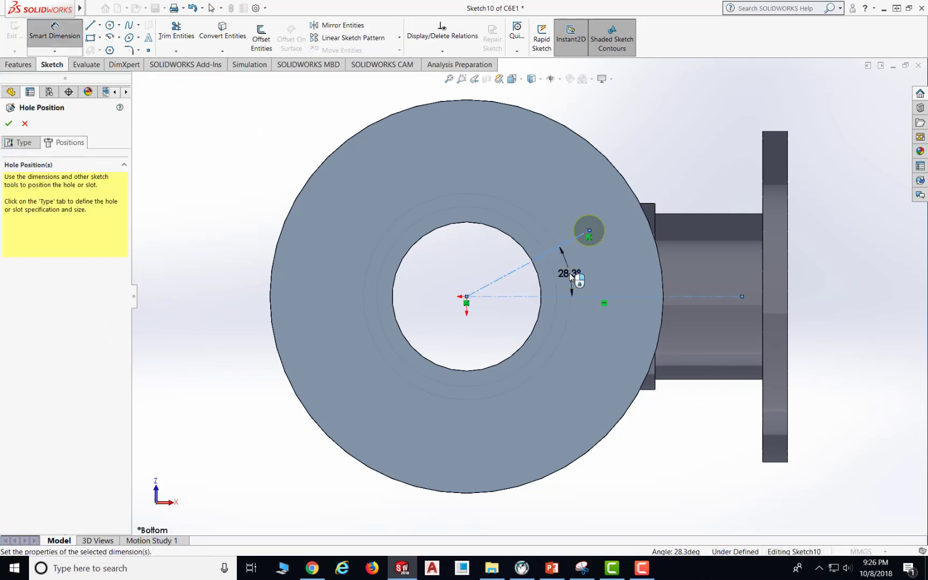
left_click(569, 273)
type("30")
key("Return")
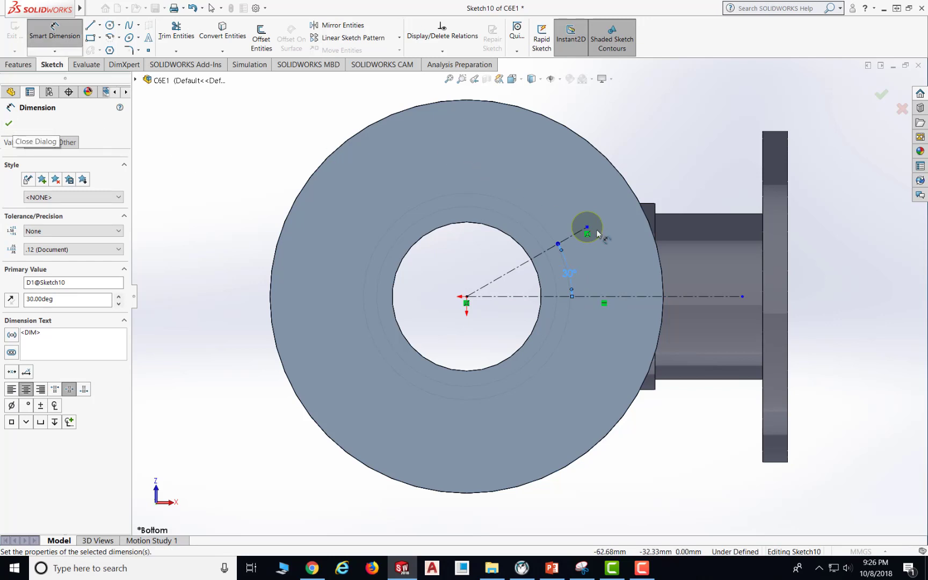
left_click(11, 124)
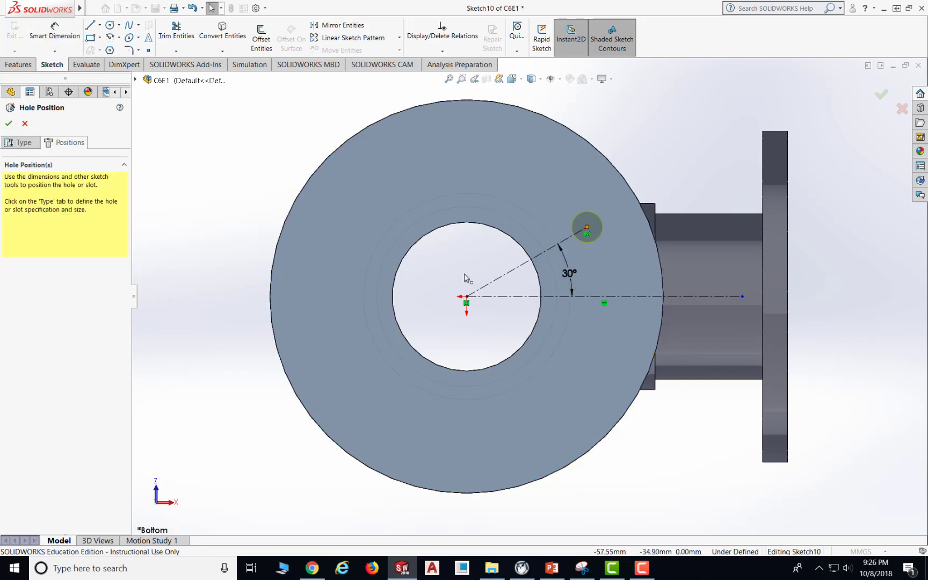
- Dimension the aligned distance from the origin to the hole's centre as 150/2 (75 mm) and finish the hole
left_click(460, 298)
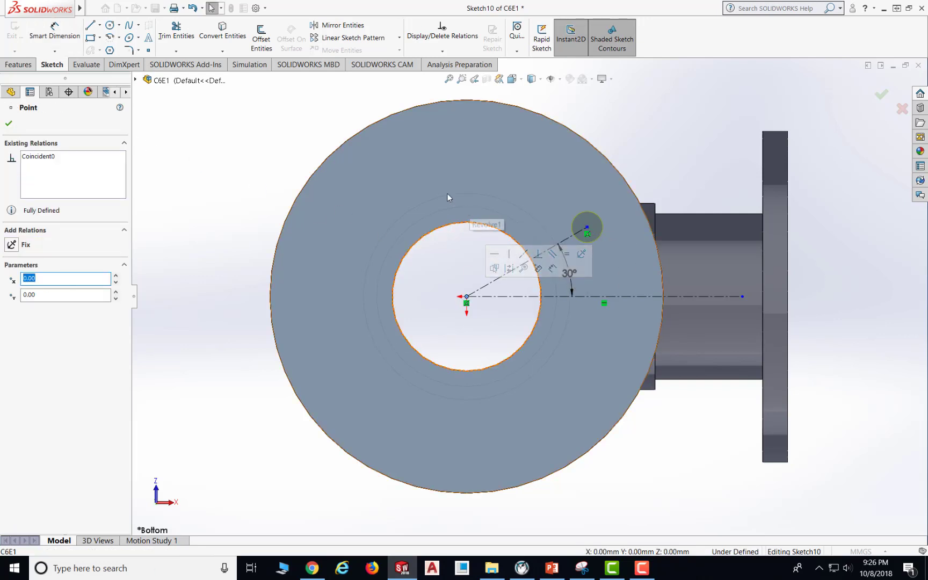
left_click(54, 32)
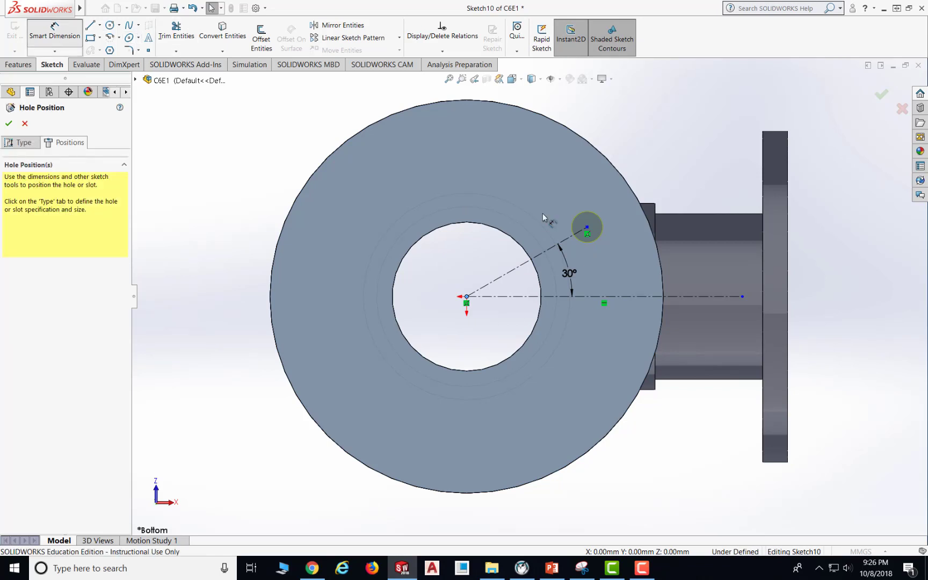
left_click(587, 228)
left_click(467, 297)
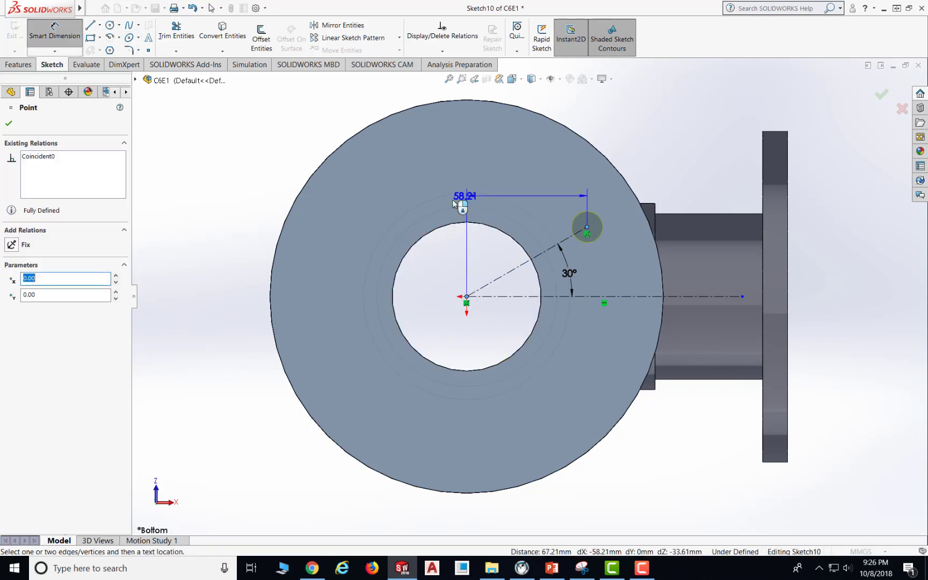
left_click(441, 208)
type("150/2")
key("Return")
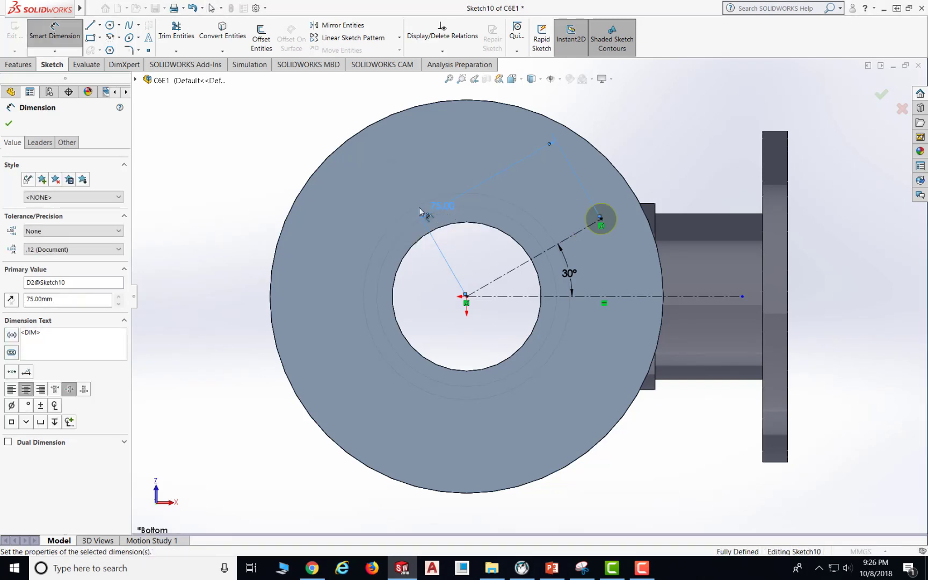
left_click(8, 123)
key("Escape")
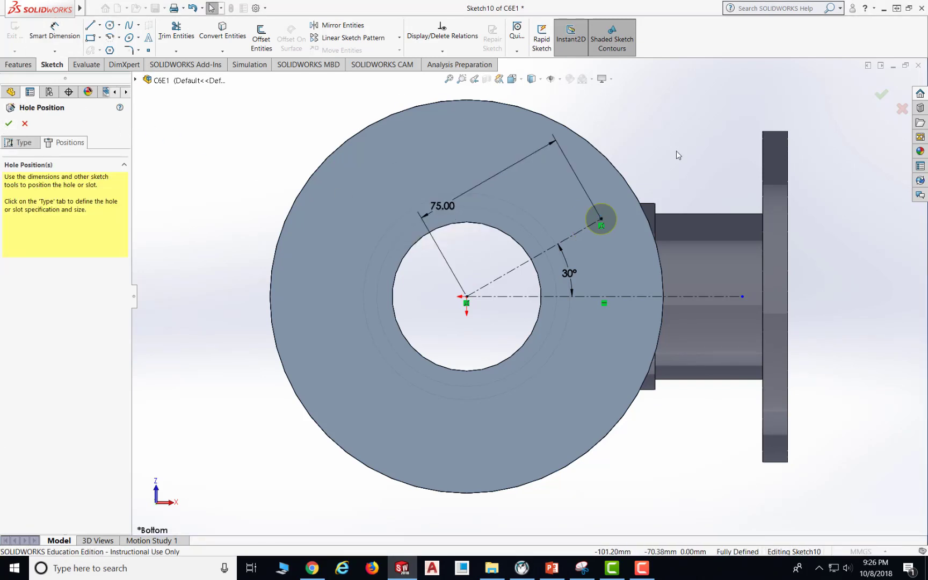
left_click(8, 124)
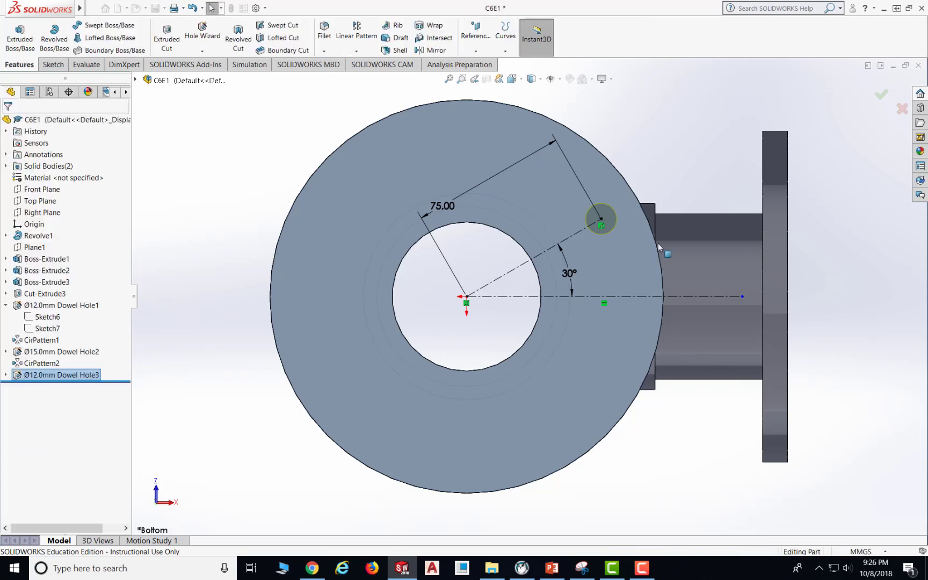
- Create a circular pattern of the bottom flange's hole around the bore's inner face, with 6 equally spaced instances over 360°
middle_click_drag(650, 159, 646, 233)
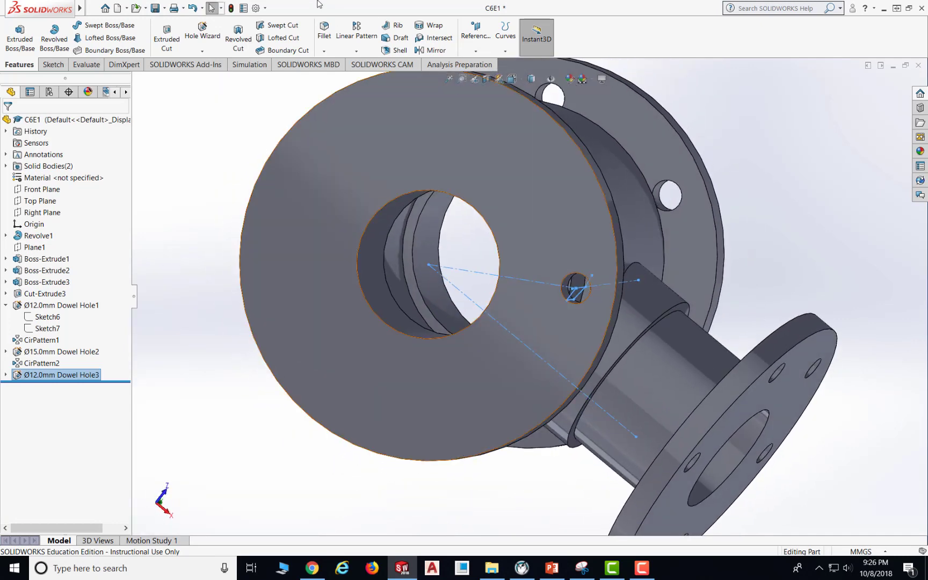
left_click(356, 51)
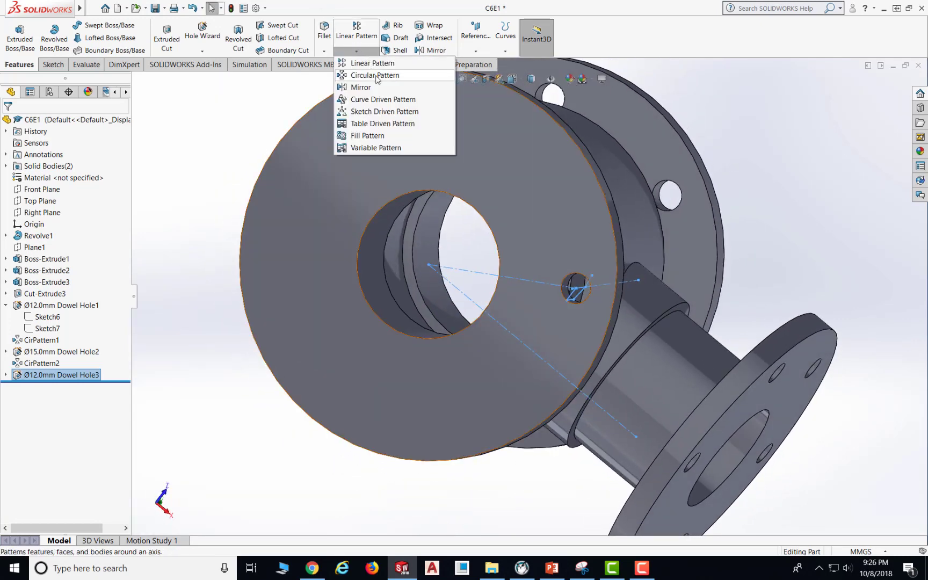
left_click(375, 75)
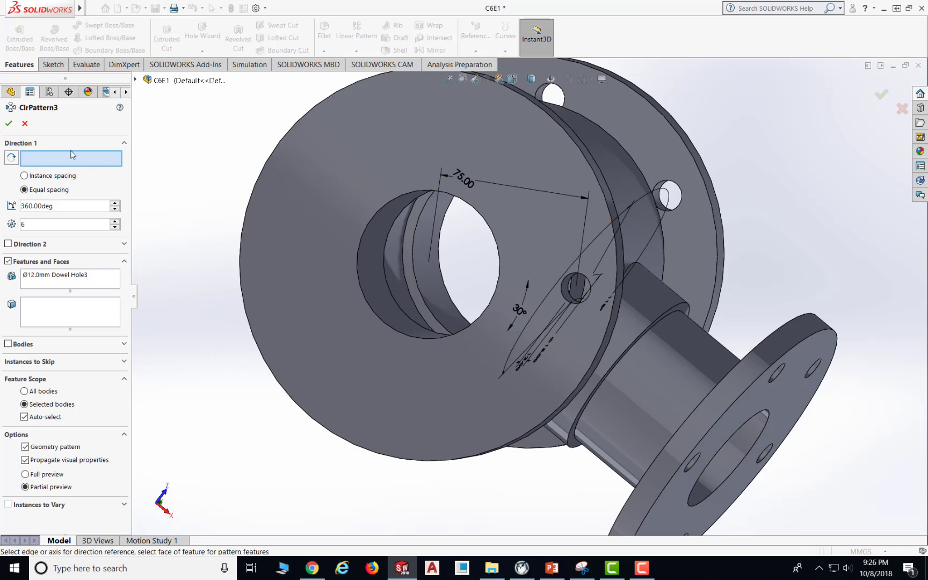
left_click(370, 236)
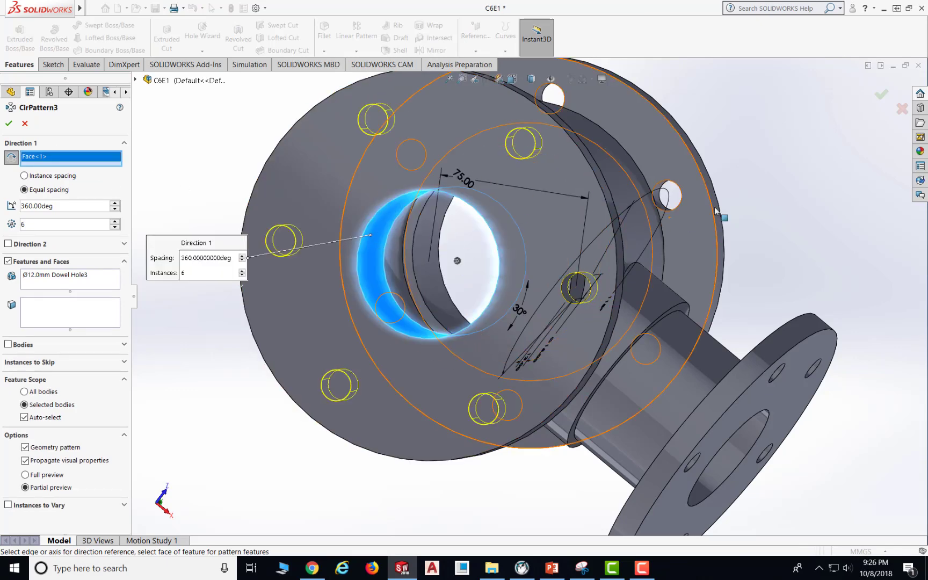
left_click(9, 125)
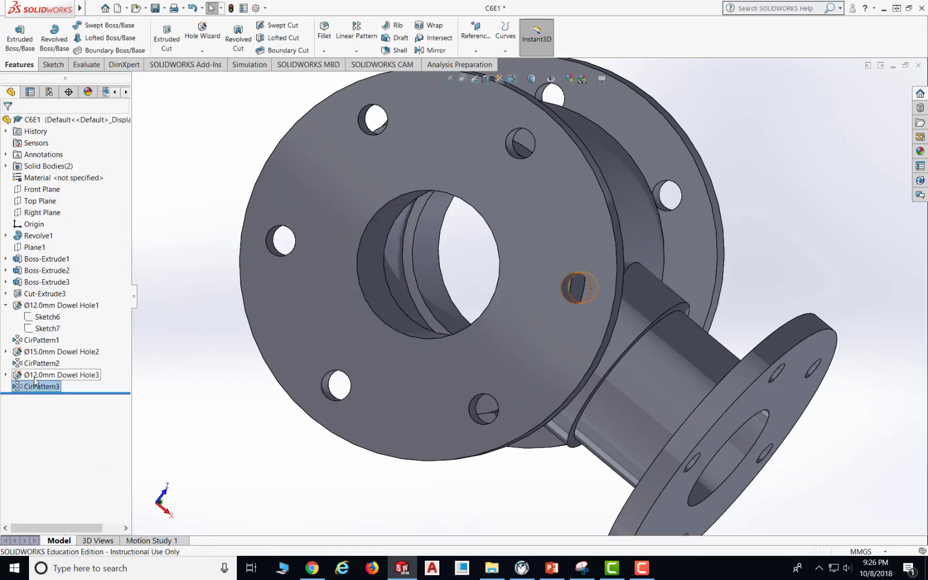
- Rename the bottom flange's hole feature as Ø15.0mm Dowel Hole3 and save the part
left_click(35, 376)
left_click(37, 376)
left_click(37, 375)
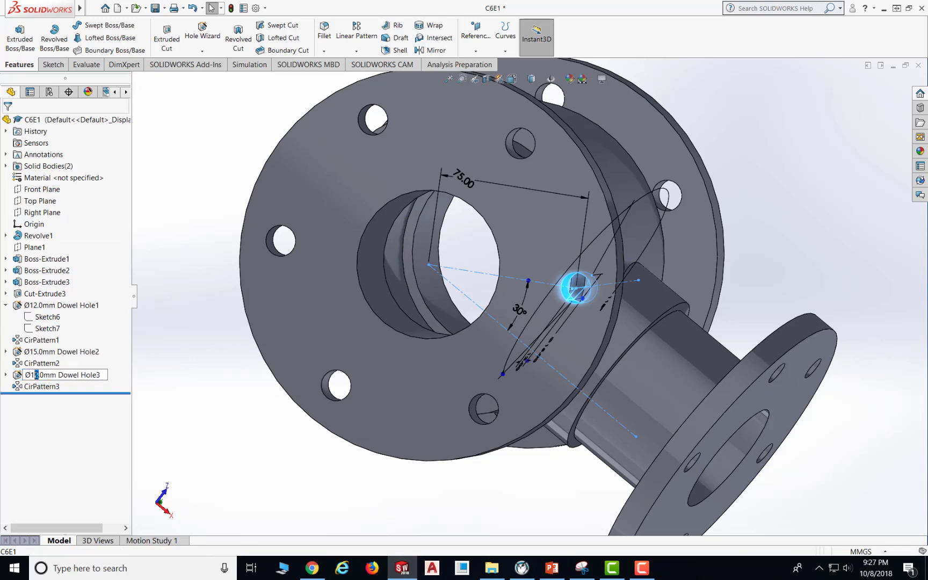
type("5")
key("Return")
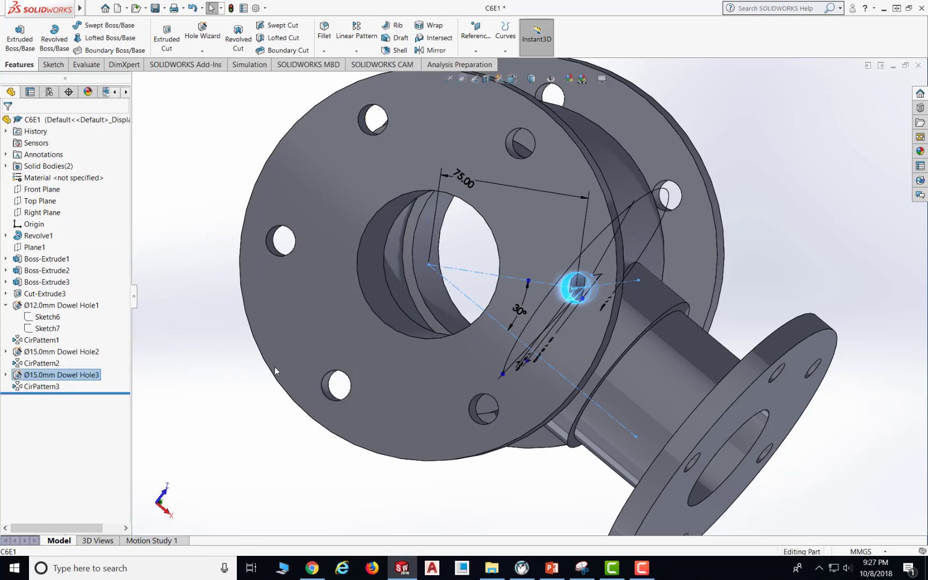
left_click(792, 210)
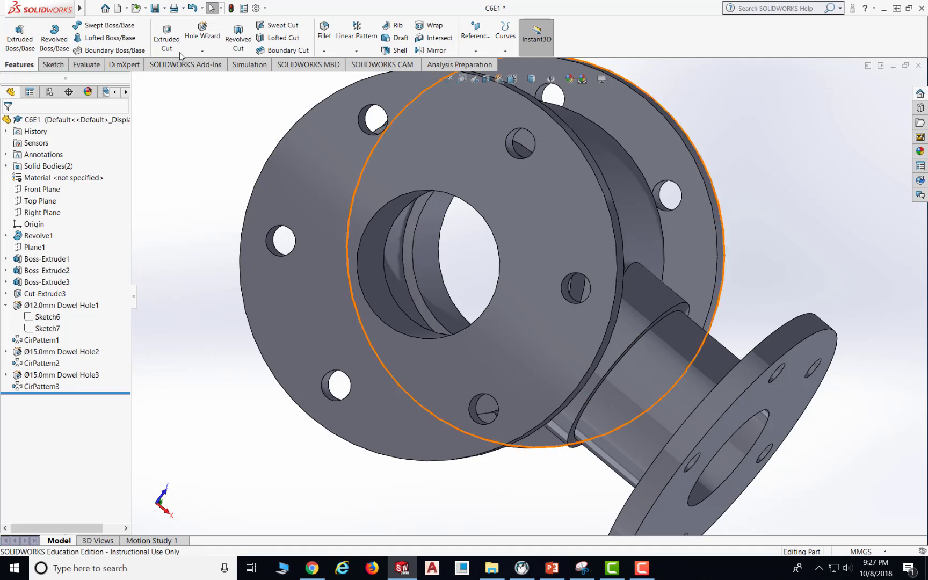
mouse_move(49, 2)
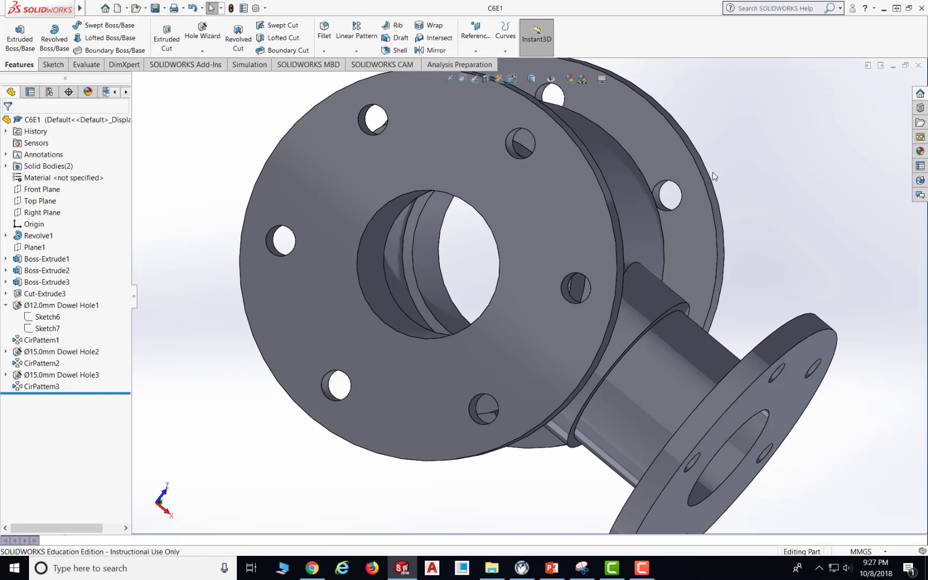
- Examine the bolt holes on all three flanges and the body of the fitting from several sides
mouse_move(714, 178)
middle_mouse_down()
mouse_move(539, 253)
mouse_move(622, 319)
mouse_move(716, 155)
mouse_move(730, 174)
middle_mouse_up()
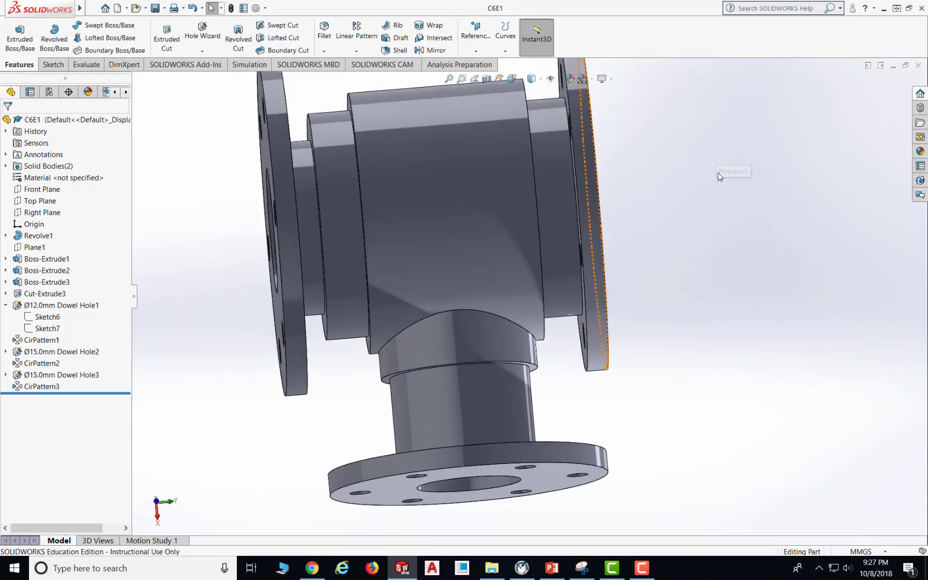
middle_click_drag(597, 148, 524, 164)
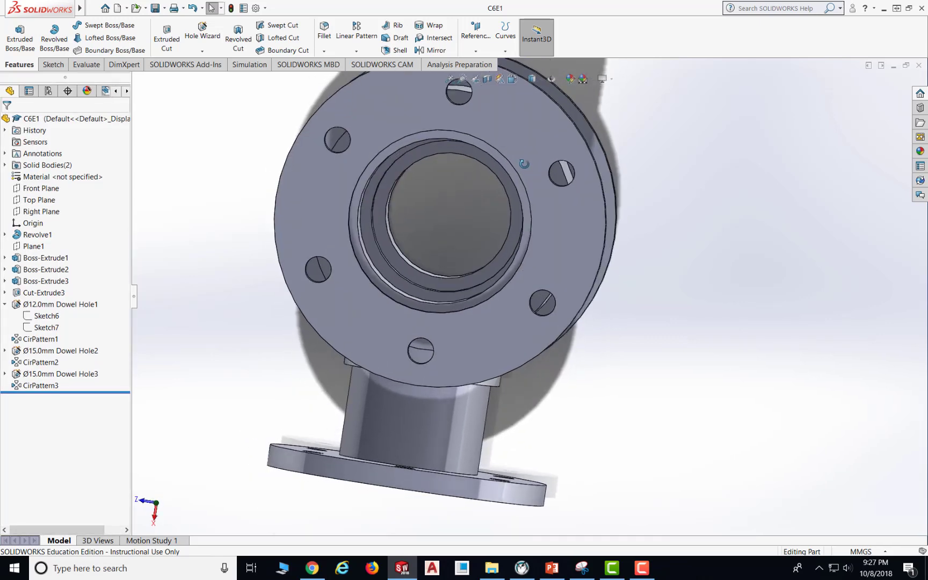
middle_click_drag(519, 86, 754, 263)
middle_click_drag(658, 178, 587, 108)
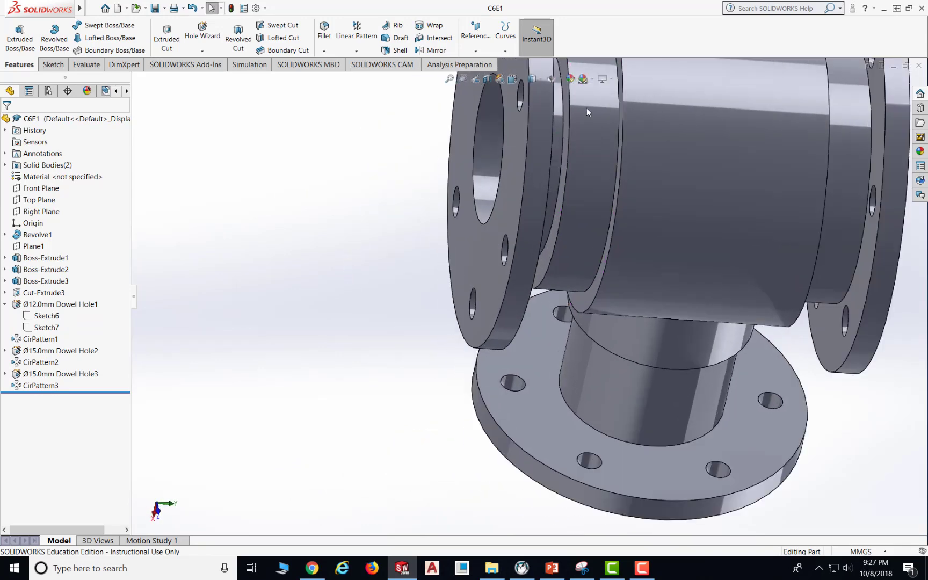
left_click(520, 79)
left_click(510, 349)
middle_click_drag(695, 203, 666, 116)
middle_click_drag(728, 312, 743, 294)
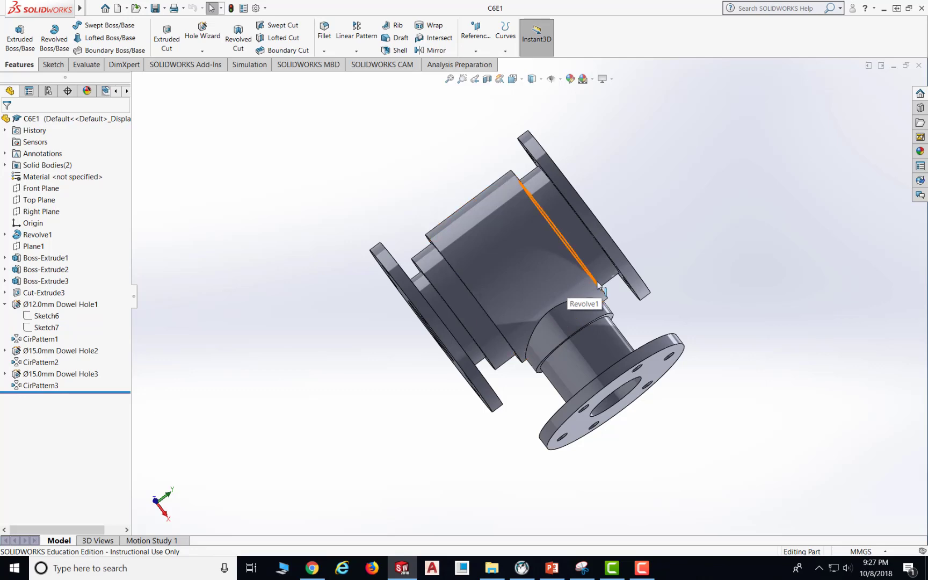
middle_click_drag(662, 262, 614, 138)
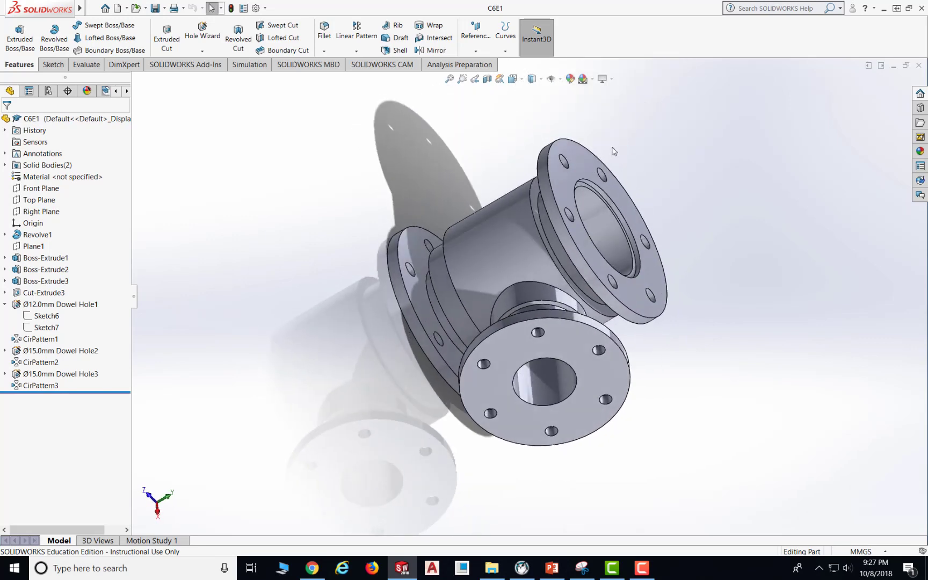
- Review the completed fitting in the Front and Isometric views and from a lower angle, fitted to the window
left_click(521, 80)
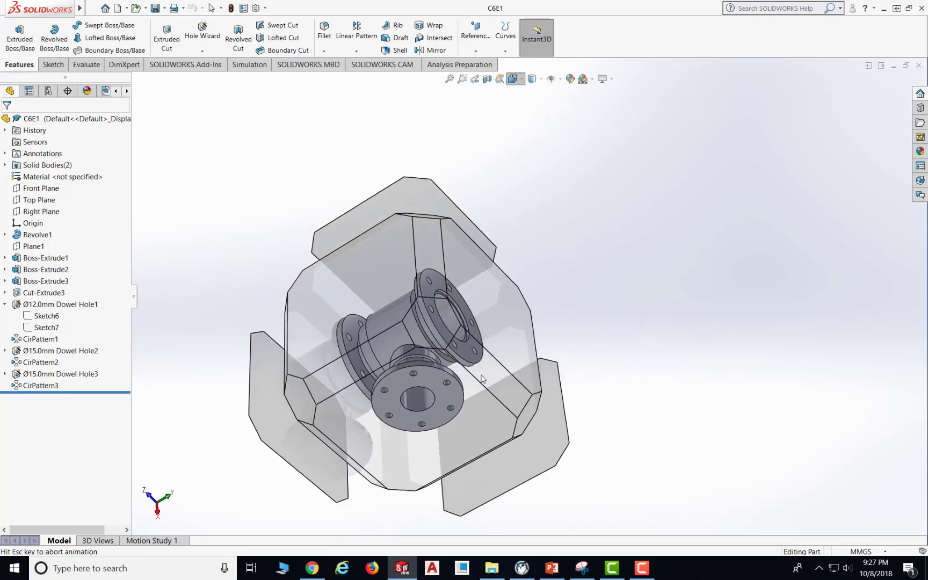
left_click(521, 80)
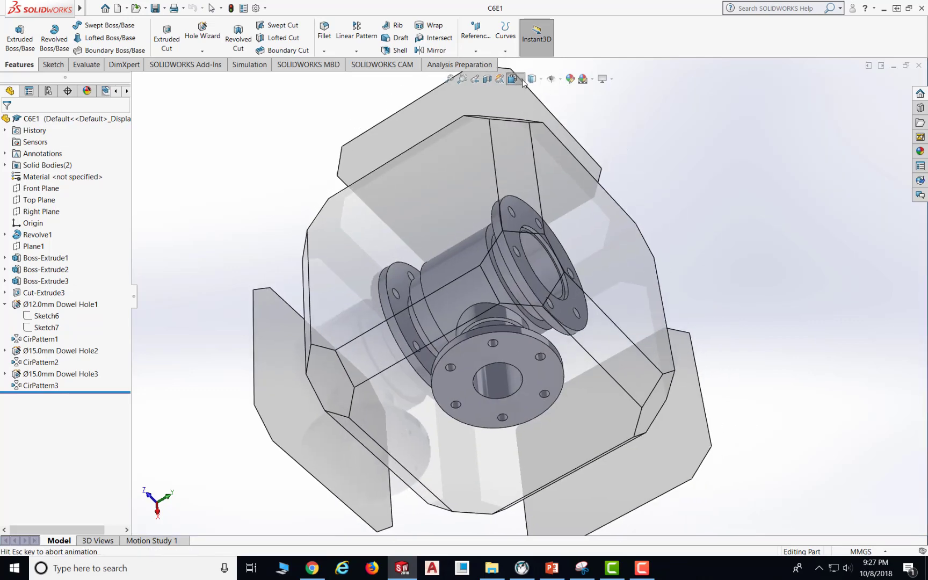
left_click(527, 118)
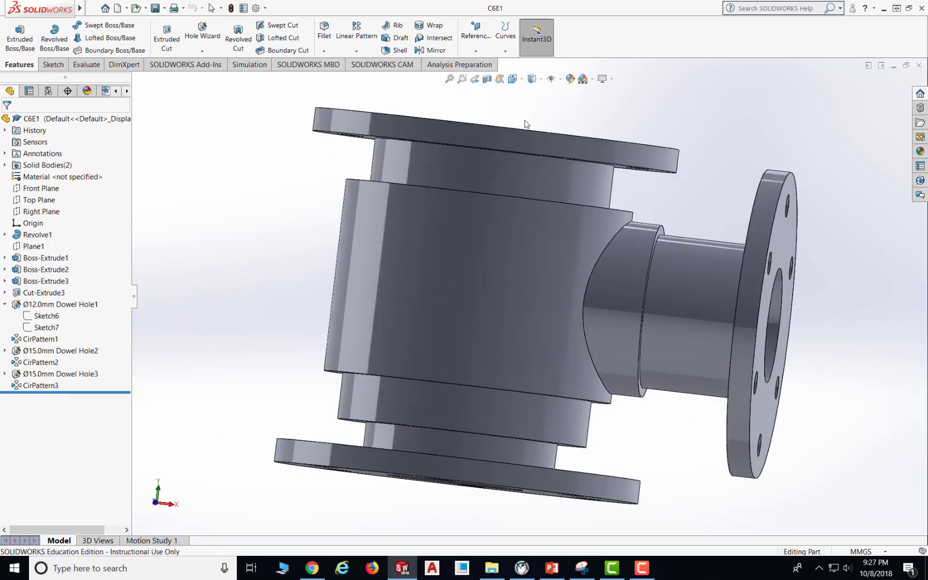
left_click(532, 80)
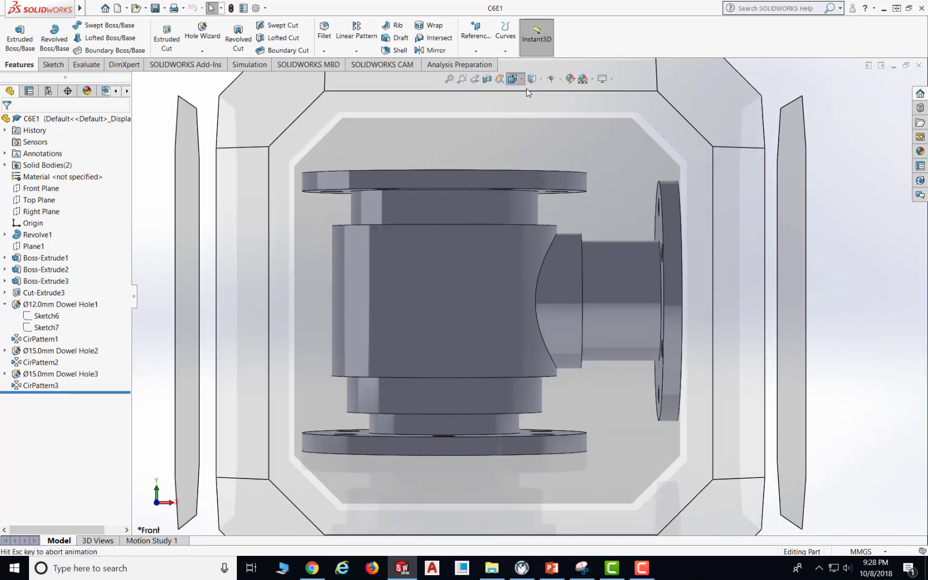
left_click(520, 249)
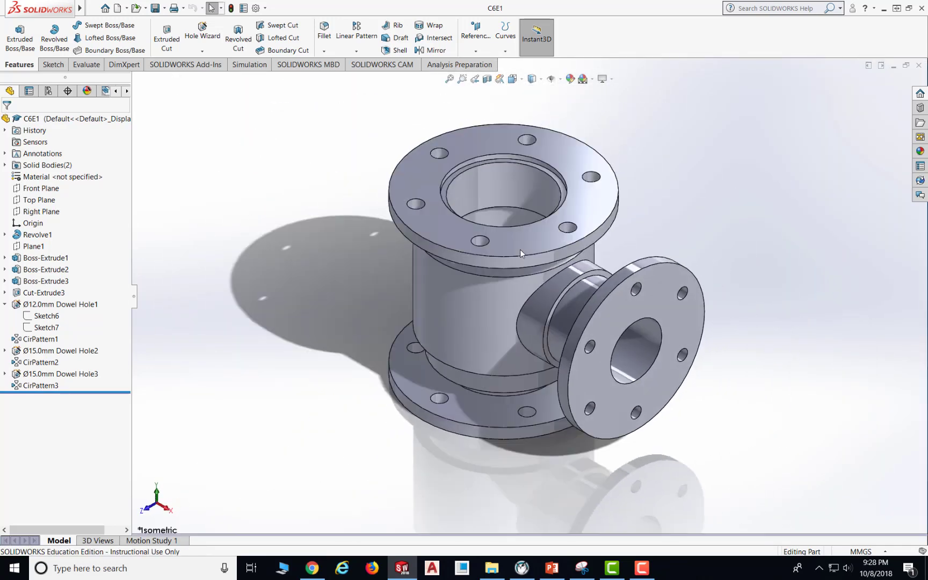
middle_click_drag(629, 219, 658, 145)
left_click(448, 81)
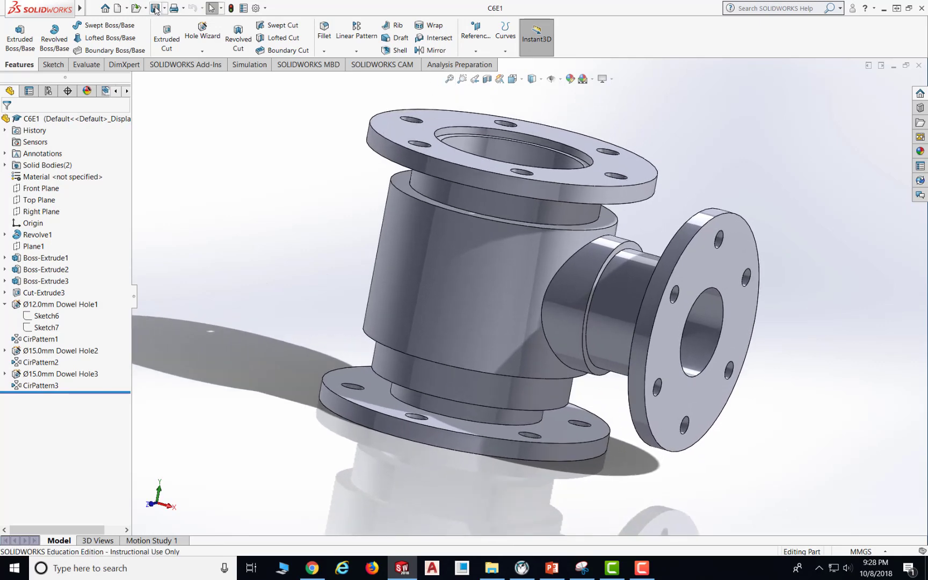